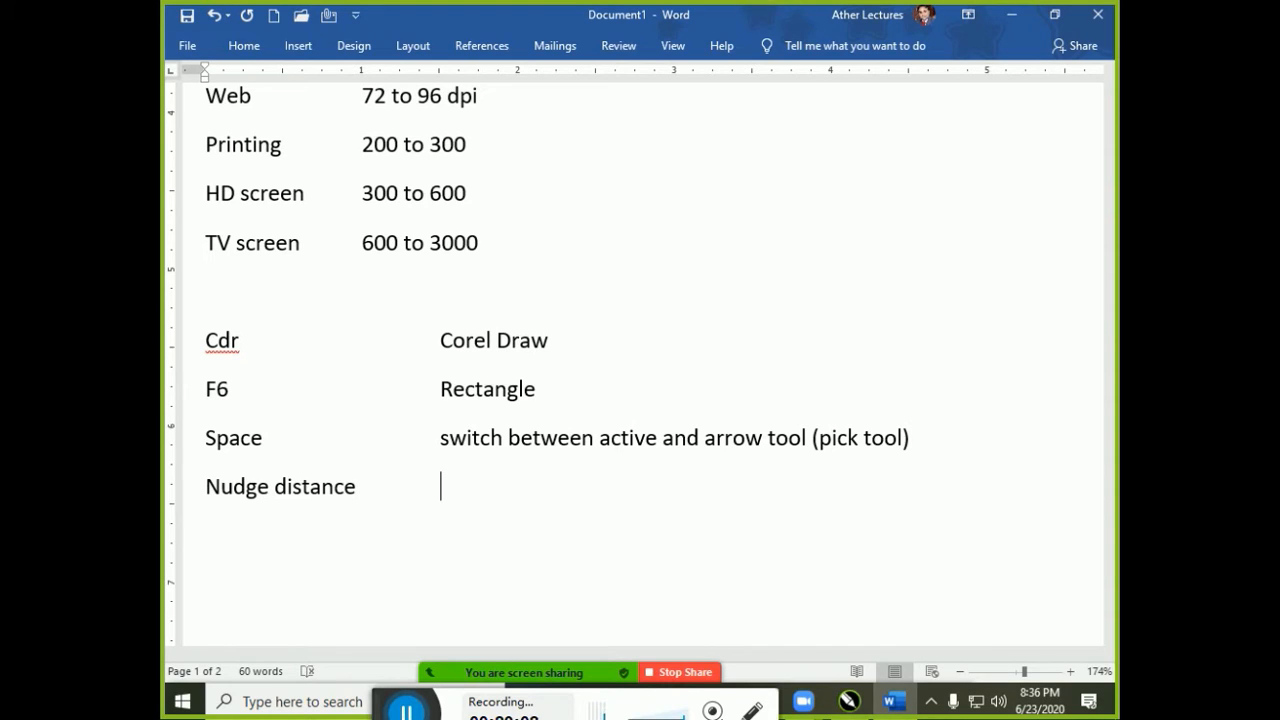
Complete the Nudge distance entry with the description "move object according to nudge distance" and start a new line
{"action": "type", "text": "move object "}
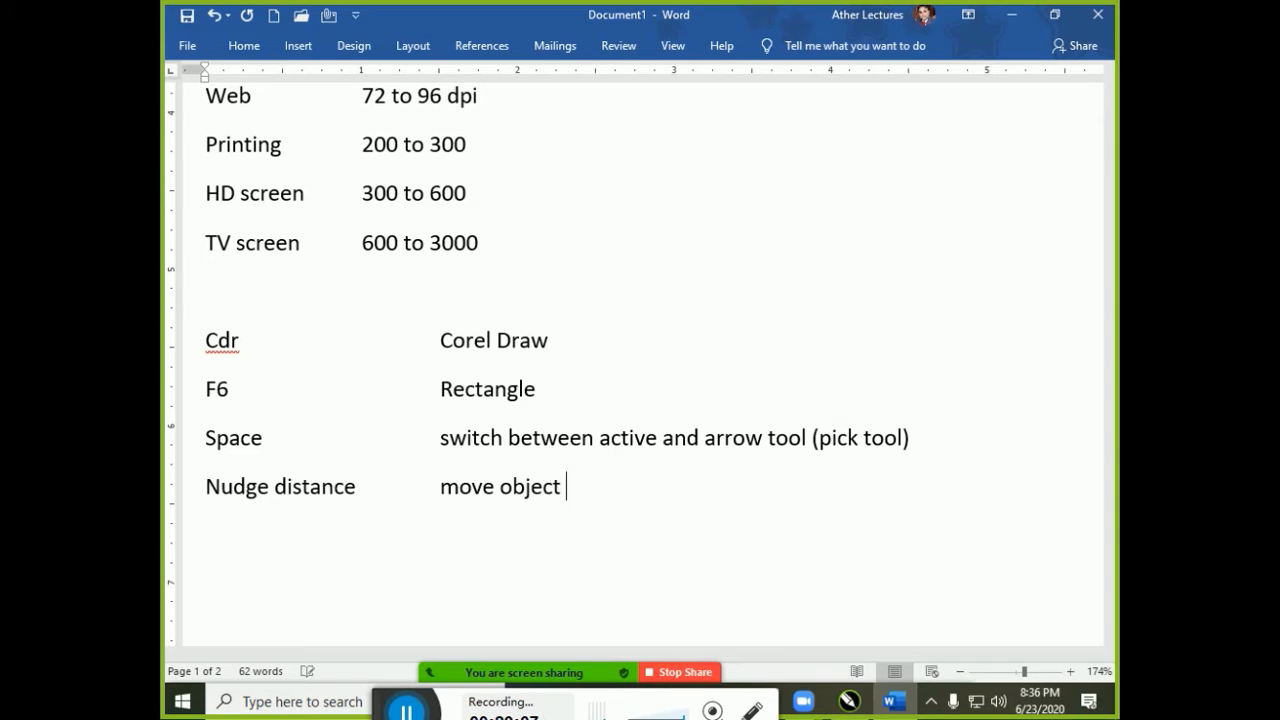
{"action": "type", "text": "accardint"}
{"action": "key", "text": "BackSpace"}
{"action": "type", "text": "g"}
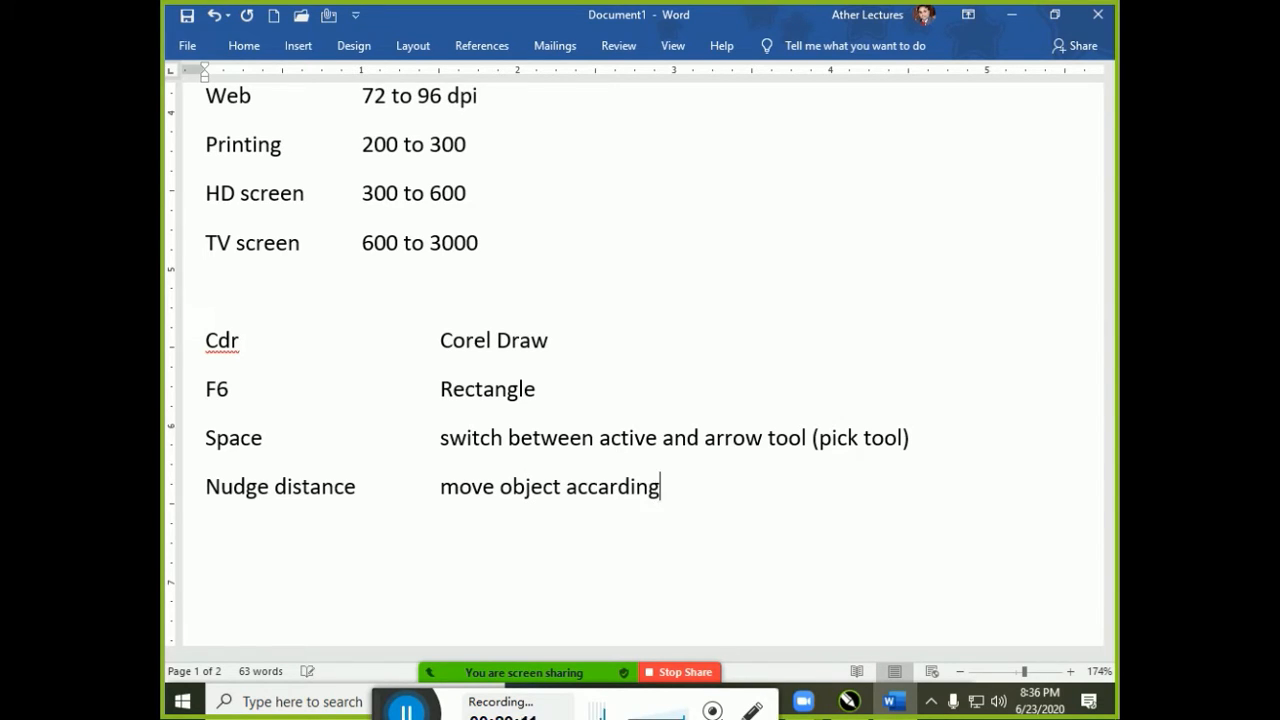
{"action": "type", "text": " to nud"}
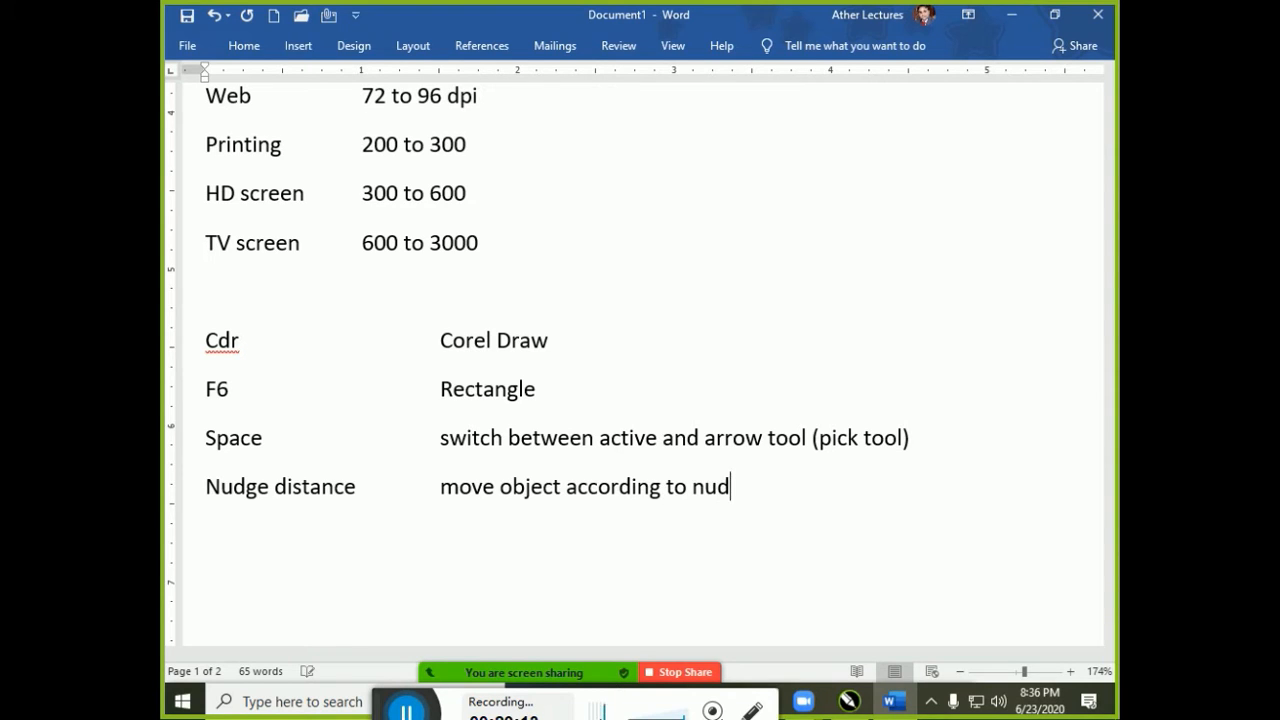
{"action": "type", "text": "ege distance"}
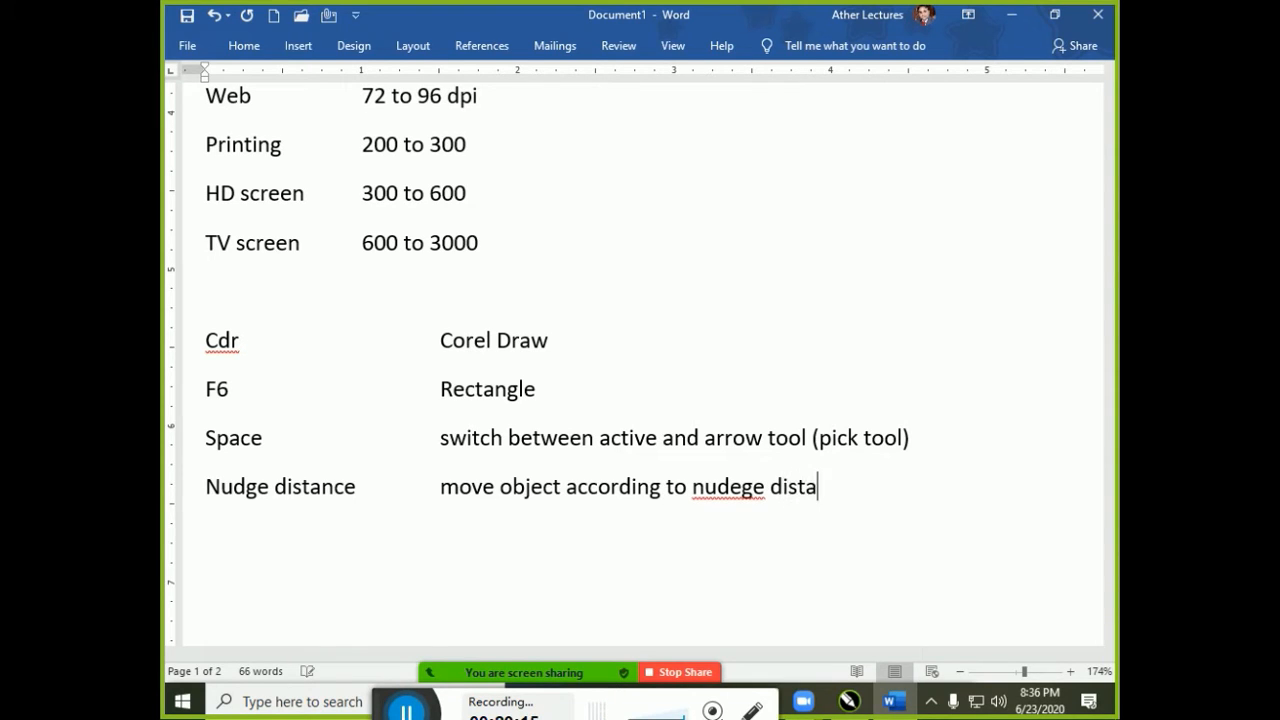
{"action": "key", "text": "ctrl+Left"}
{"action": "key", "text": "ctrl+Left"}
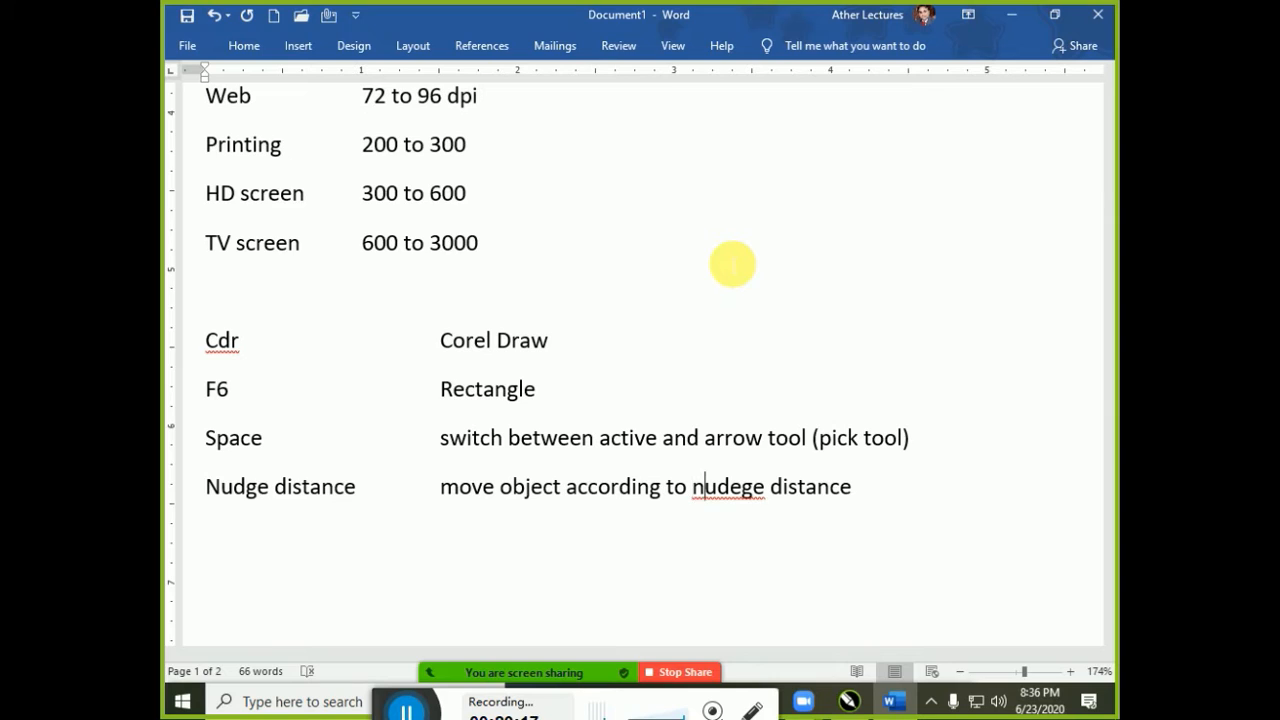
{"action": "key", "text": "Right"}
{"action": "key", "text": "Right"}
{"action": "key", "text": "Delete"}
{"action": "key", "text": "Right"}
{"action": "key", "text": "Right"}
{"action": "key", "text": "Return"}
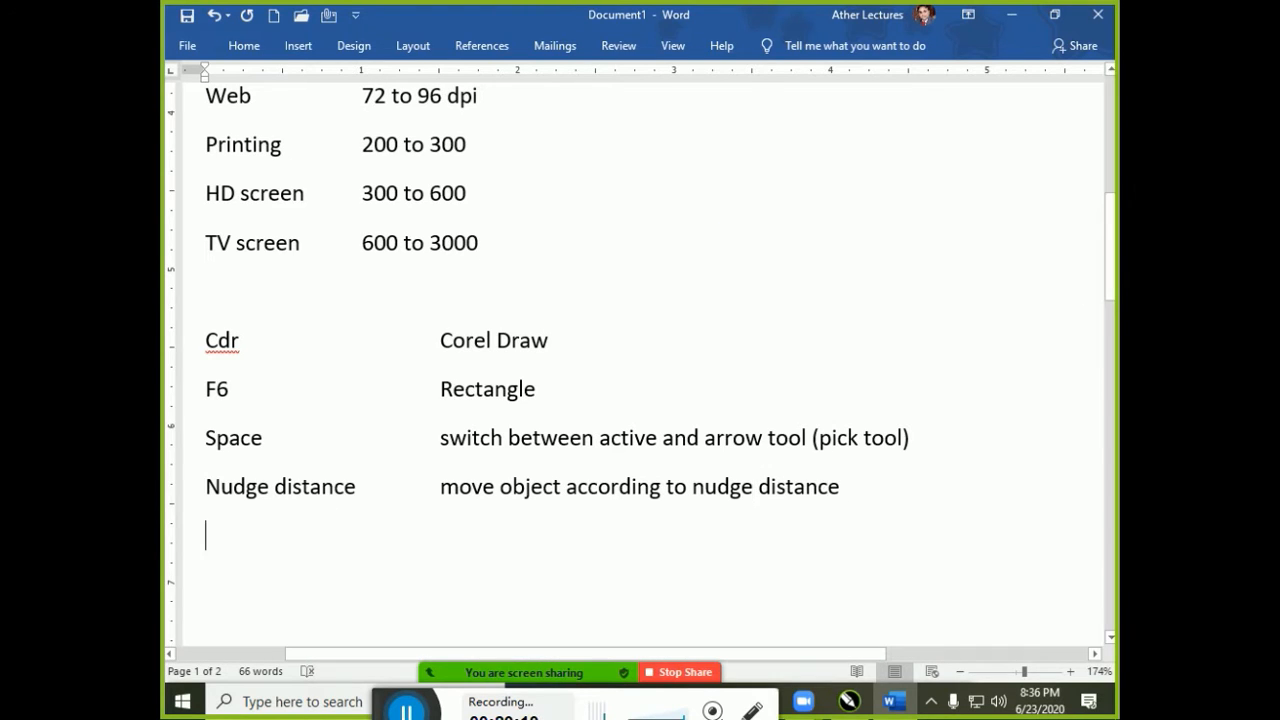
Add an "Arrow" entry to the notes with the description "nudge distance"
{"action": "type", "text": "ar"}
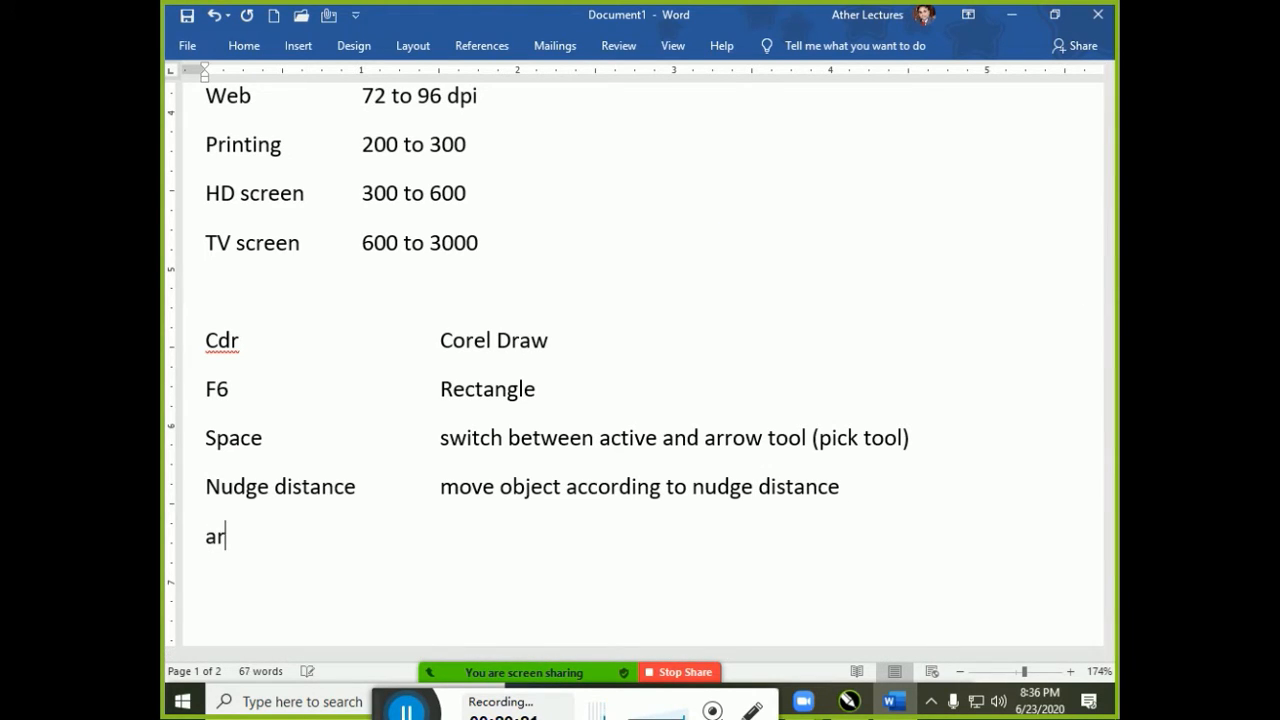
{"action": "type", "text": "crow"}
{"action": "key", "text": "Tab"}
{"action": "type", "text": "nud"}
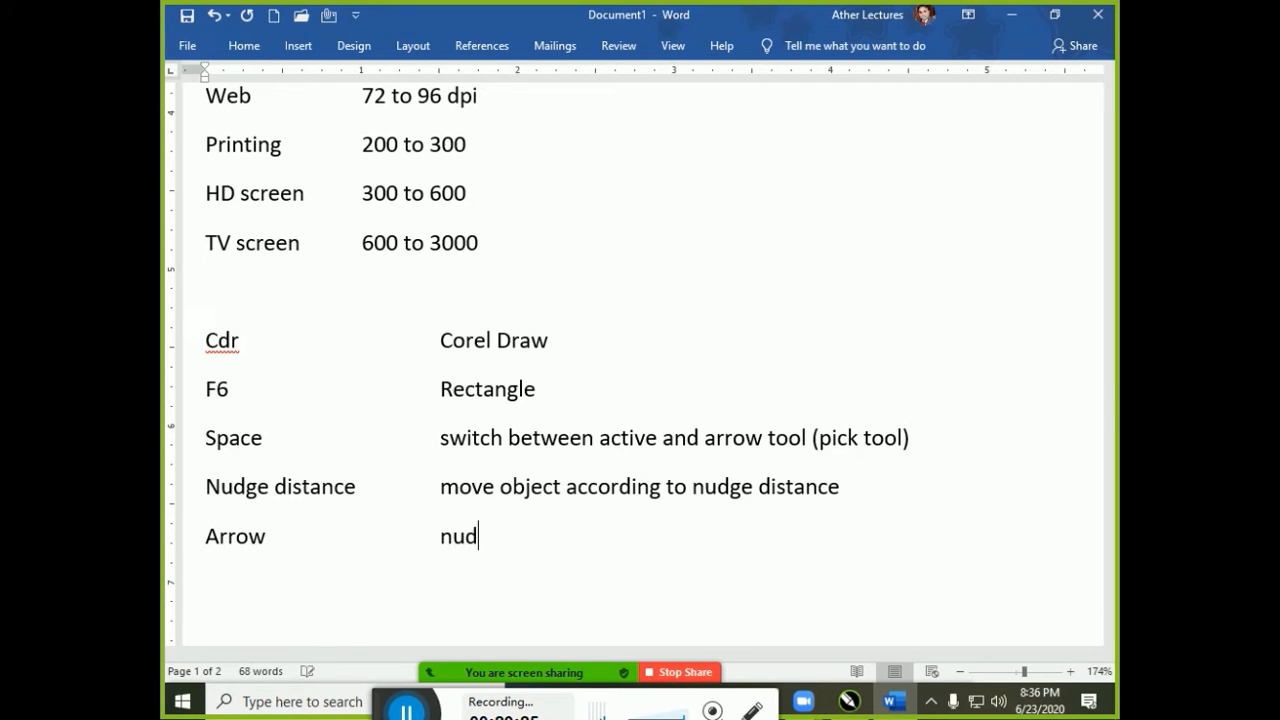
{"action": "type", "text": "ge distance"}
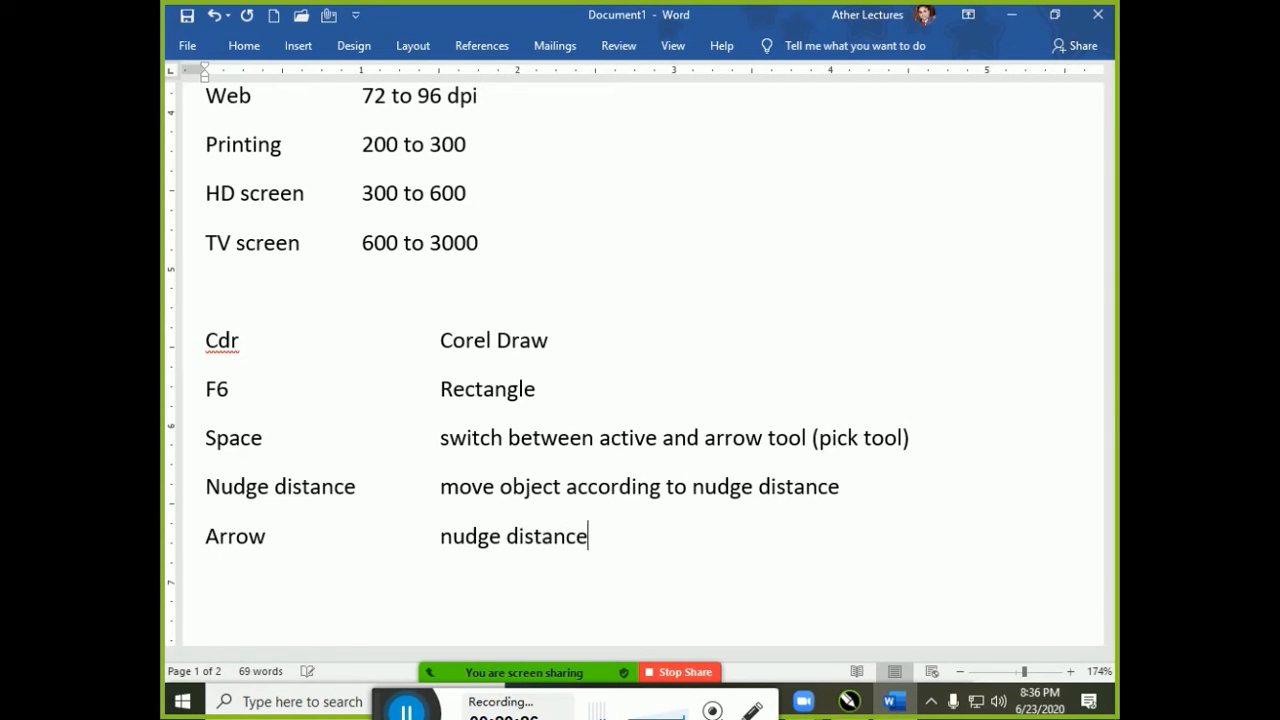
Add a "Ctrl + arrow key" entry described as "halg nudge distance" and start a new line
{"action": "type", "text": "Ctrl + arr"}
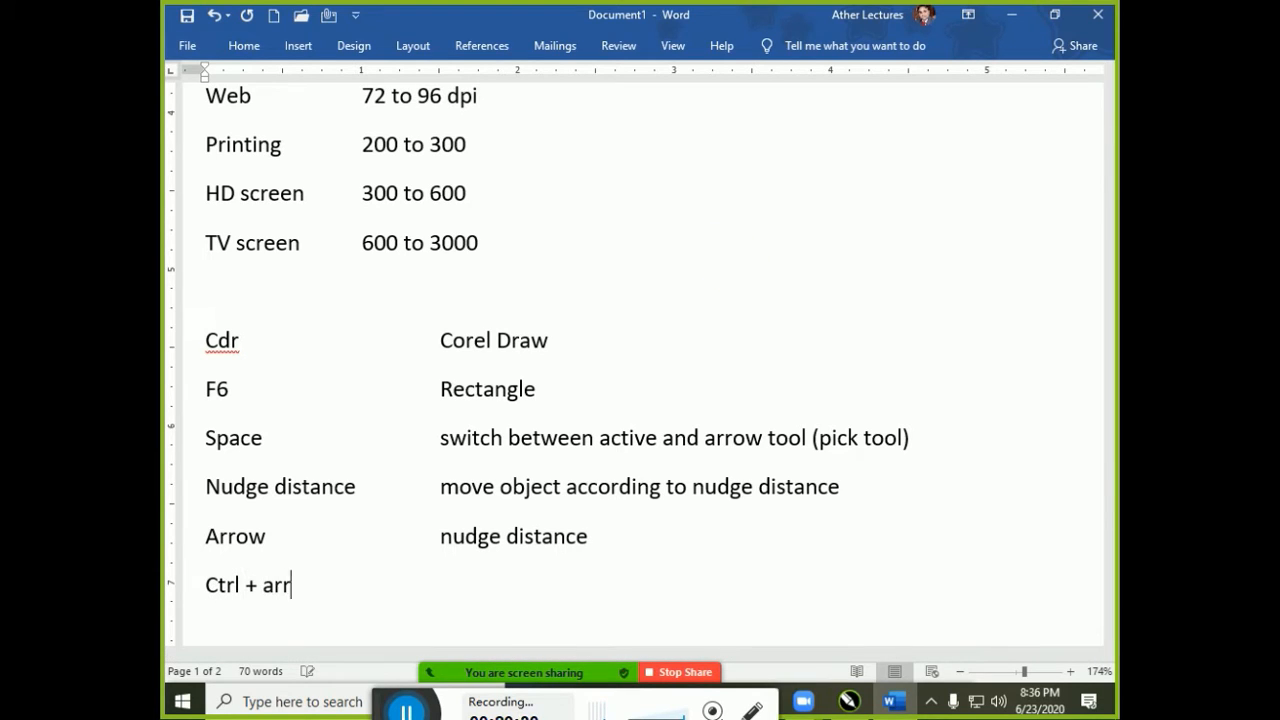
{"action": "type", "text": "ow ke"}
{"action": "type", "text": "g "}
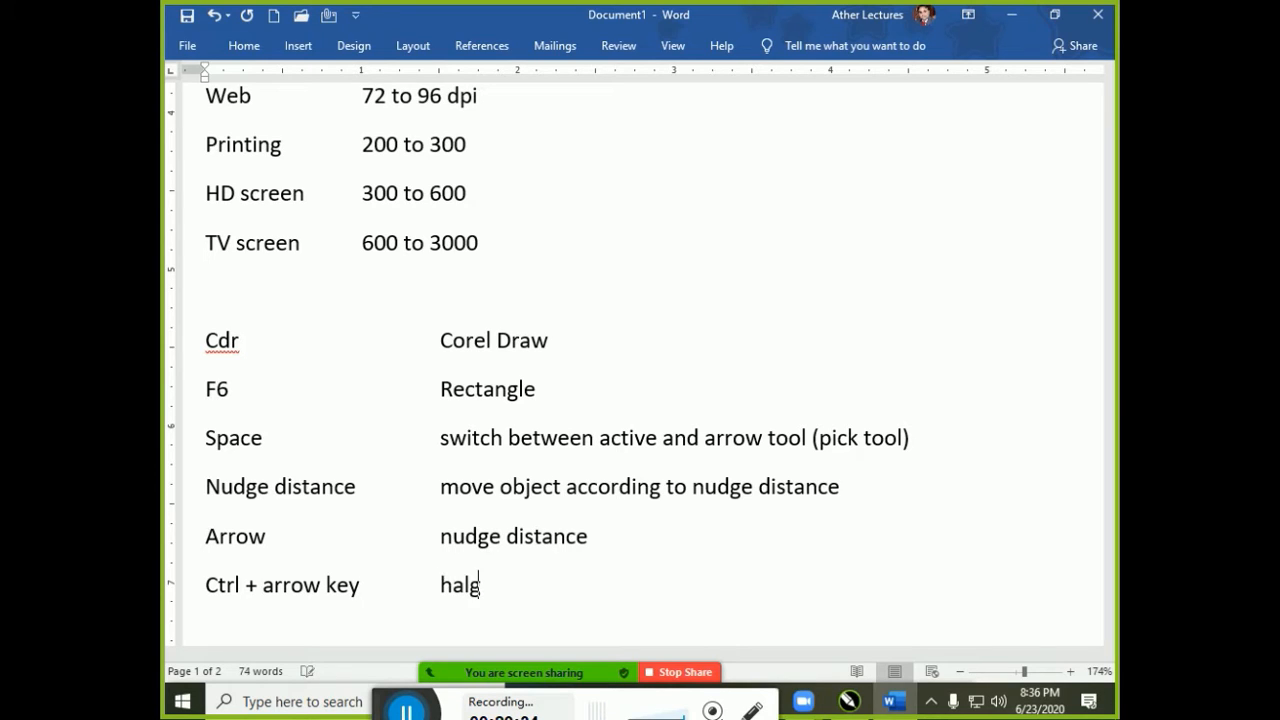
{"action": "type", "text": "nudge distane"}
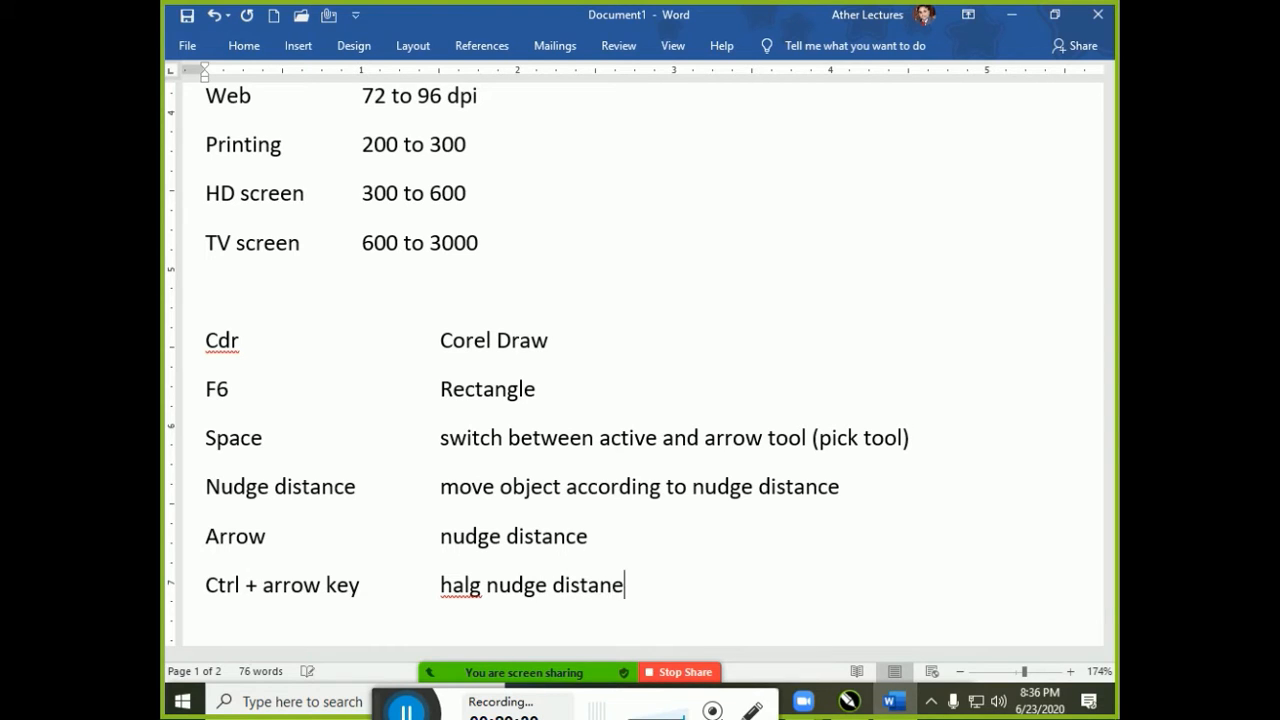
{"action": "key", "text": "BackSpace"}
{"action": "type", "text": "ce"}
{"action": "key", "text": "Return"}
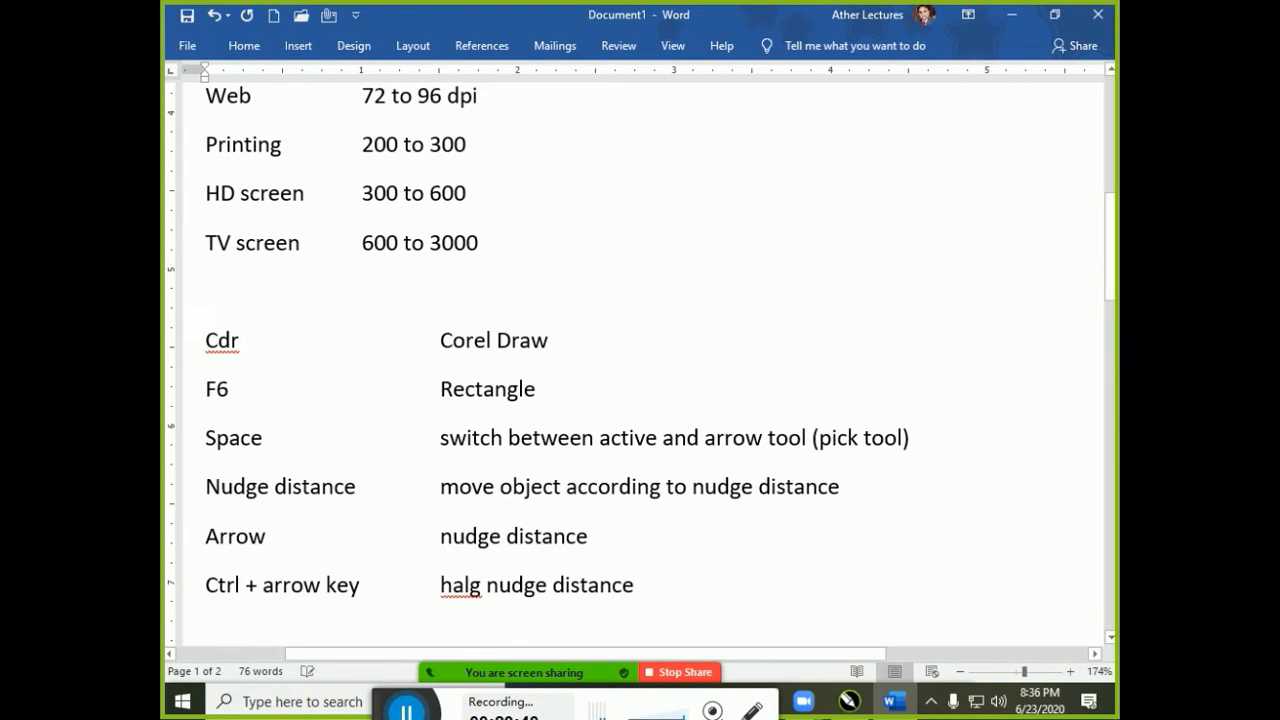
Add a "Shft + arrow keys" entry to the notes with the description "full nudge distance"
{"action": "type", "text": "Shft"}
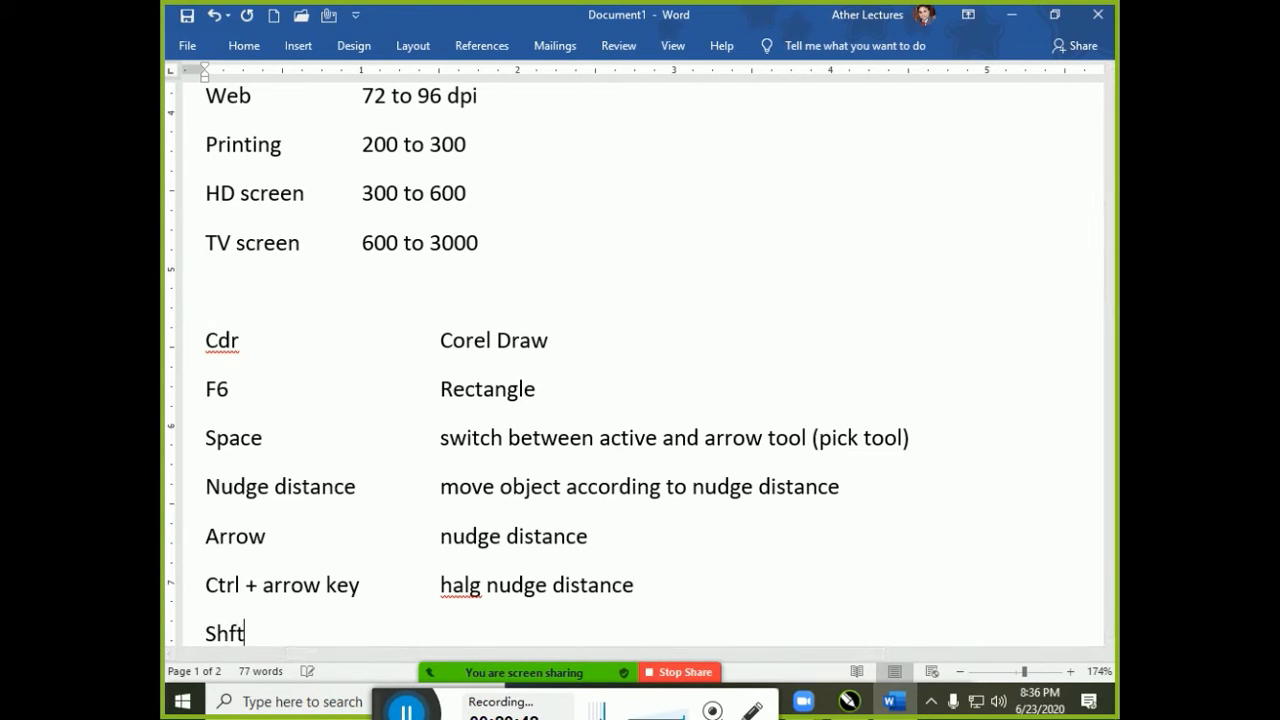
{"action": "type", "text": " +"}
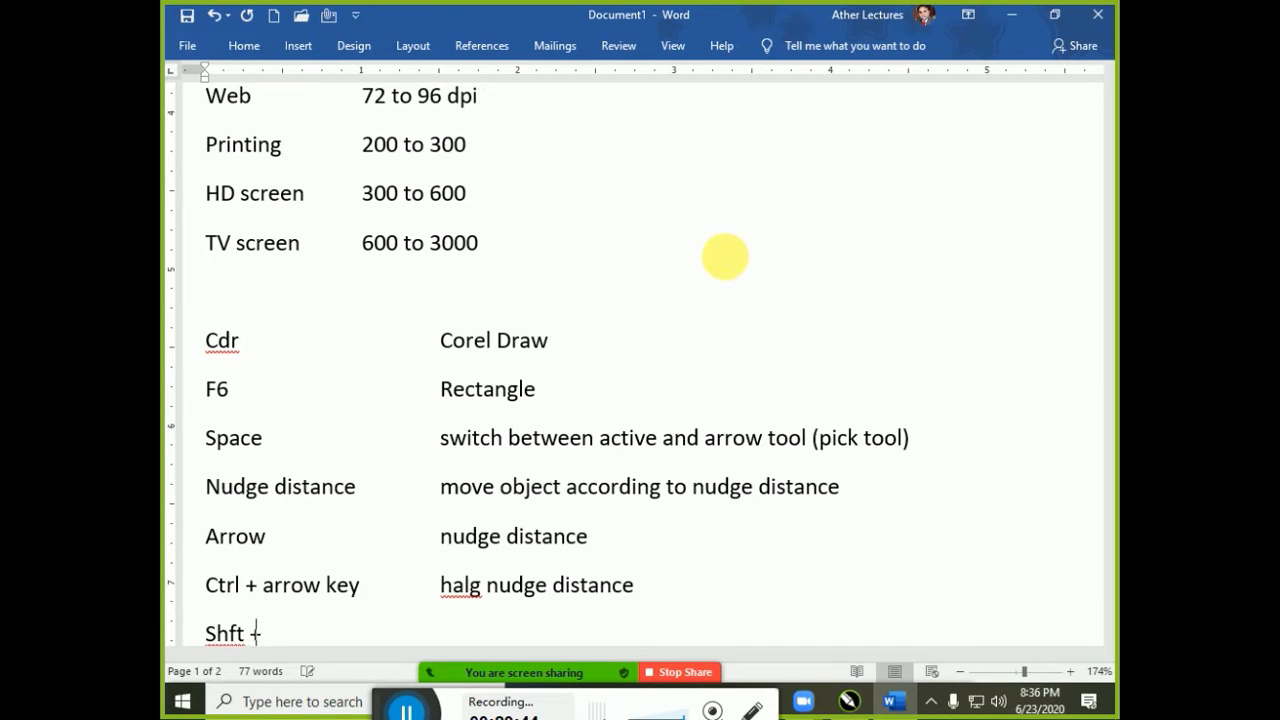
{"action": "type", "text": " arrow keys"}
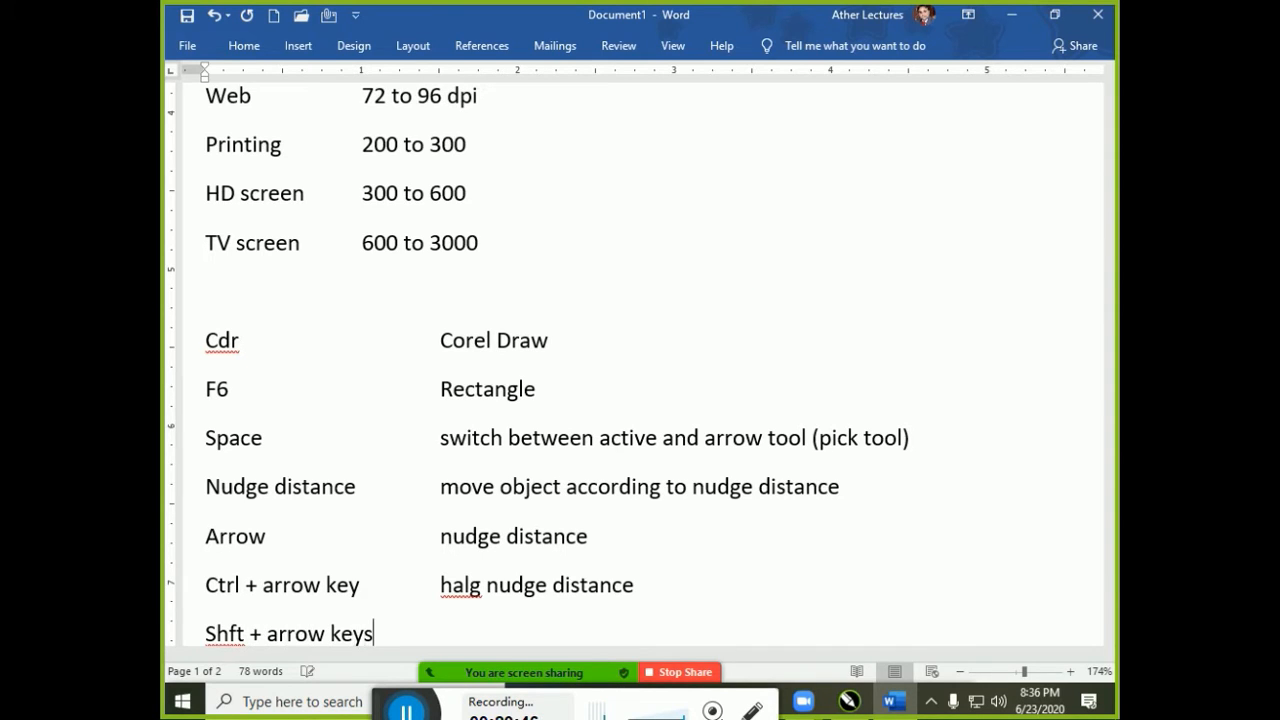
{"action": "type", "text": "full nug"}
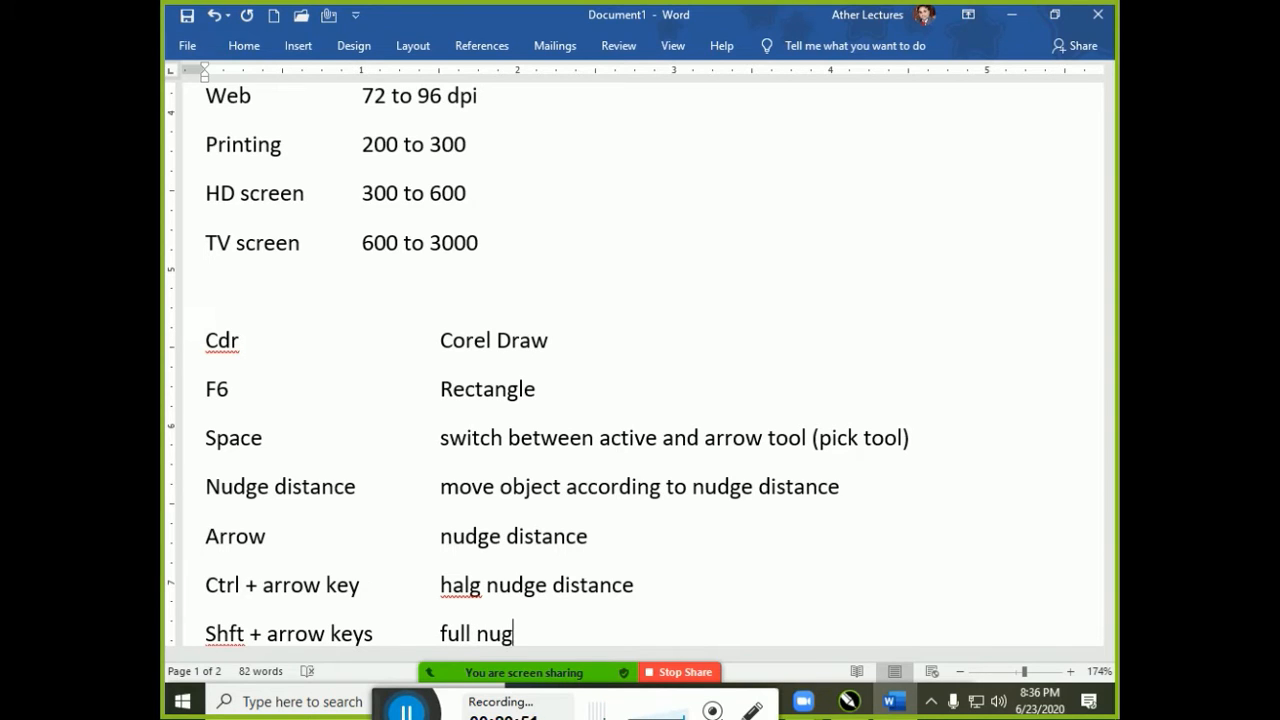
{"action": "type", "text": "ge distance"}
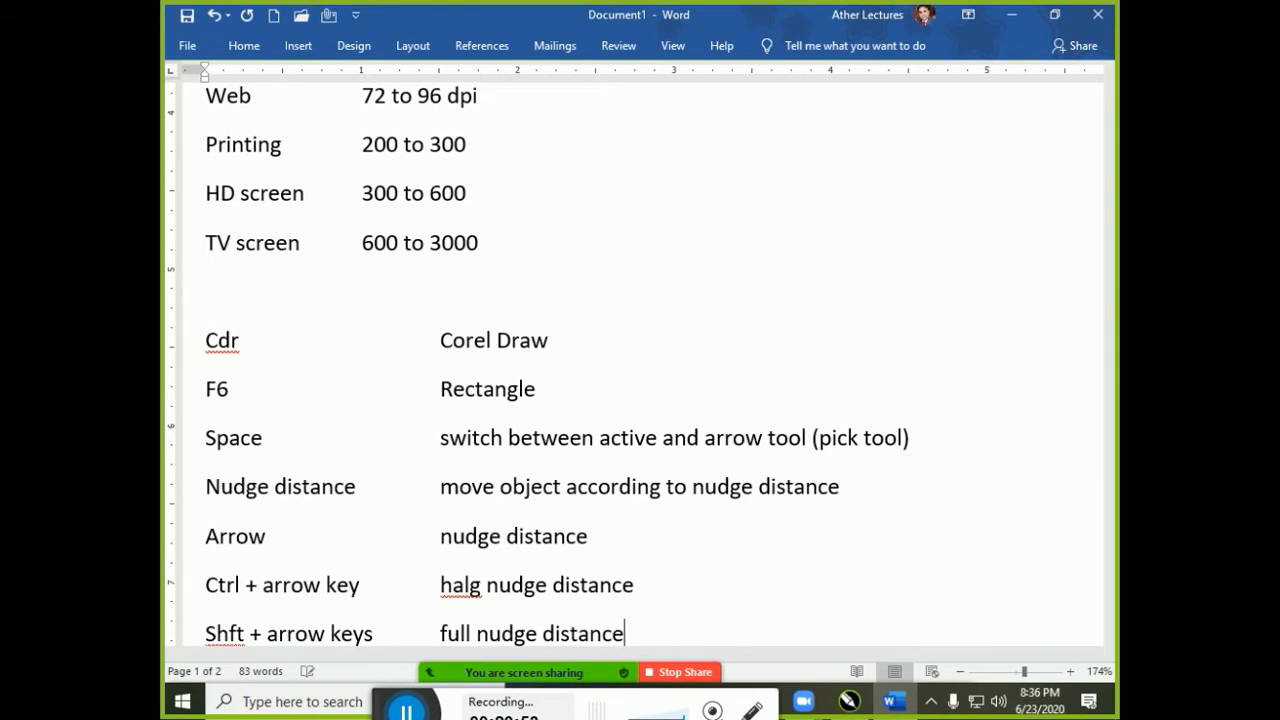
Correct "halg" to "half" in the description of the Ctrl + arrow key entry
{"action": "key", "text": "Home"}
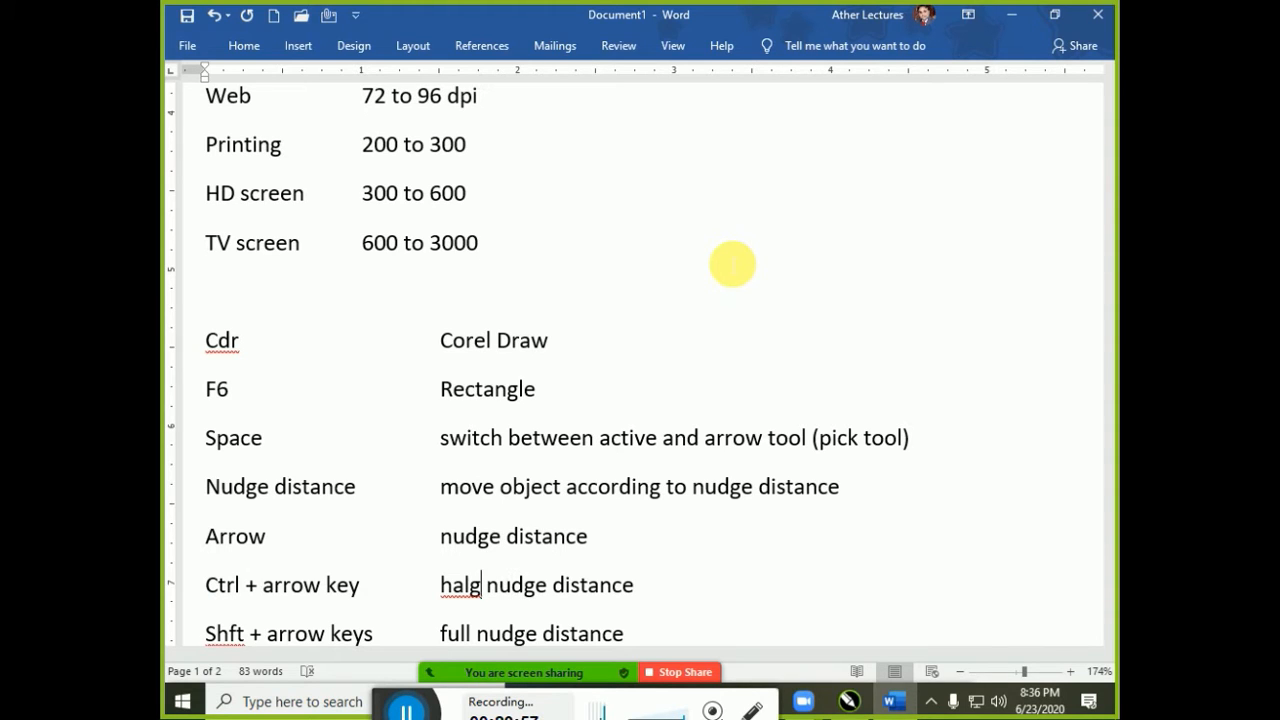
{"action": "key", "text": "Delete"}
{"action": "type", "text": "f"}
Replace "full" with "Double" in the description of the Shft + arrow keys entry
{"action": "key", "text": "alt+Tab"}
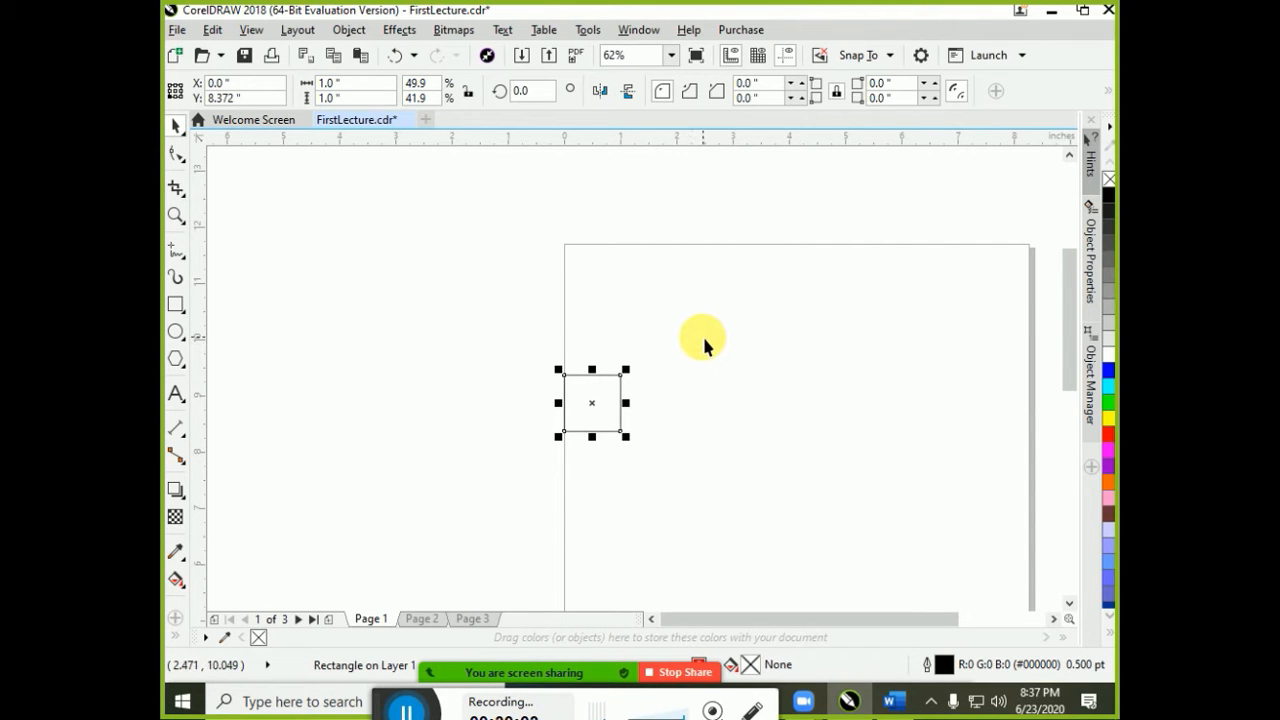
{"action": "key", "text": "alt+Tab"}
{"action": "key", "text": "Down"}
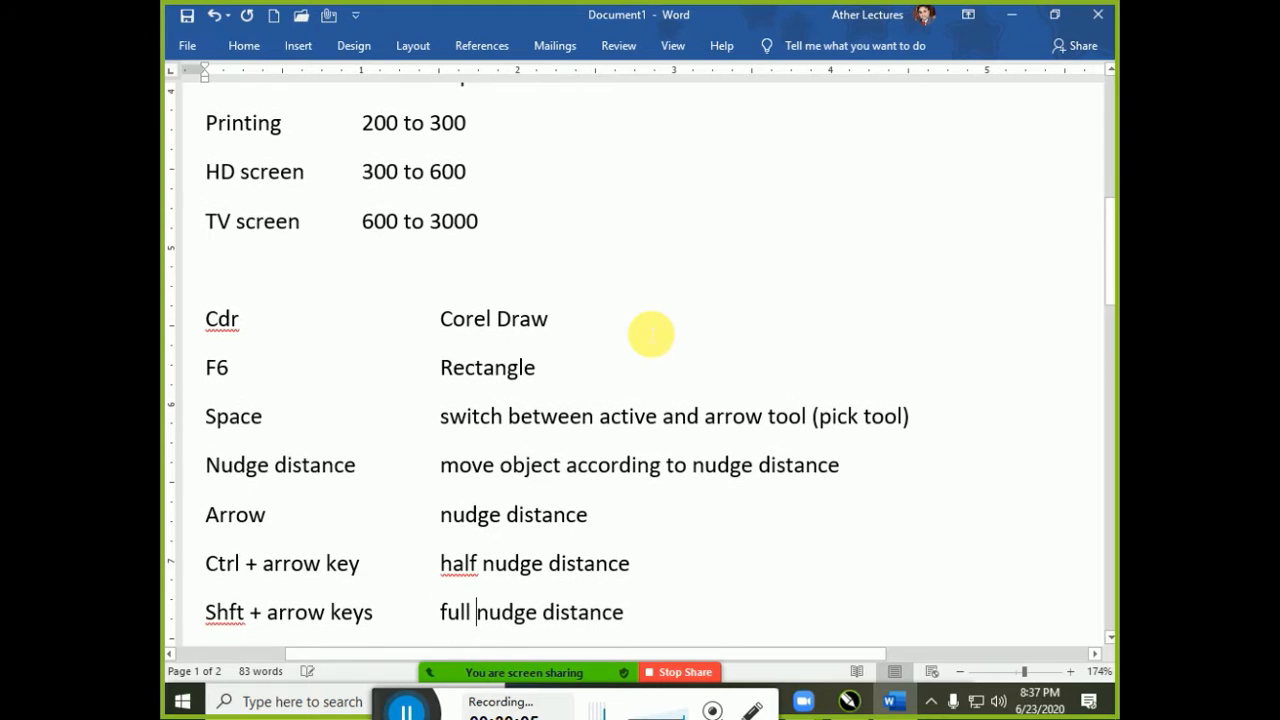
{"action": "key", "text": "BackSpace"}
{"action": "key", "text": "BackSpace"}
{"action": "key", "text": "BackSpace"}
{"action": "key", "text": "BackSpace"}
{"action": "key", "text": "Delete"}
{"action": "type", "text": "Doub"}
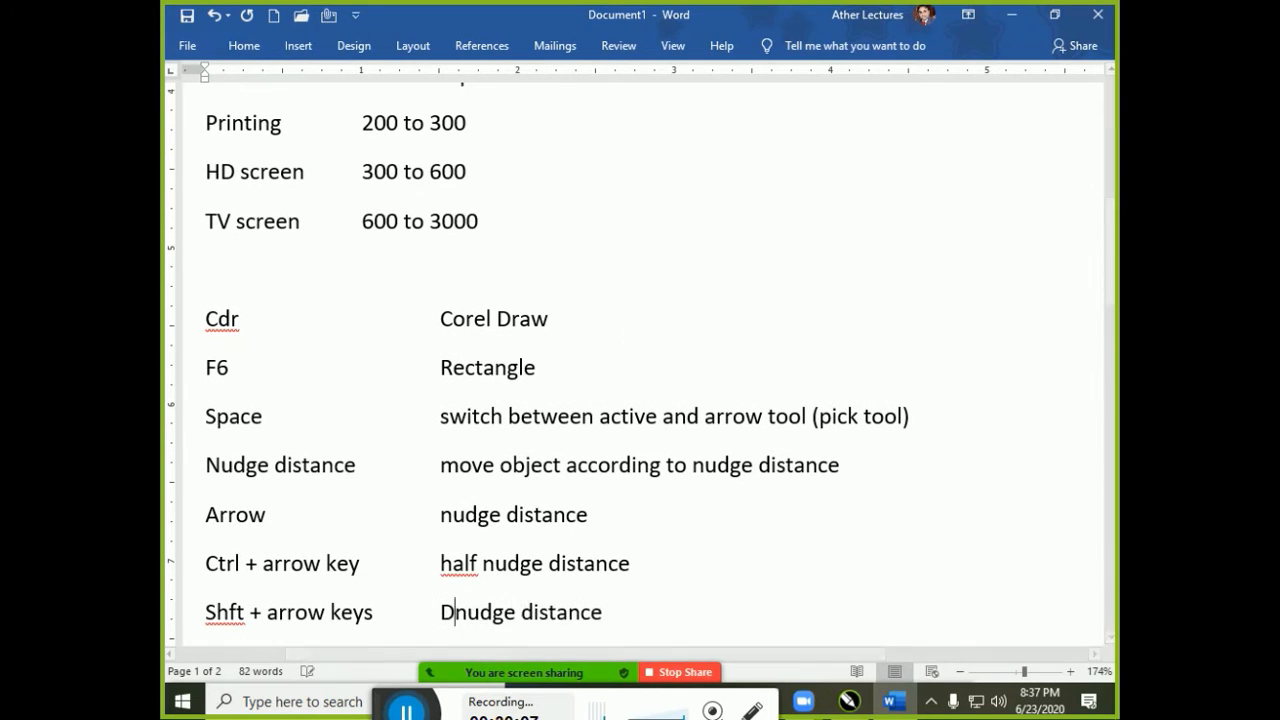
{"action": "type", "text": "le"}
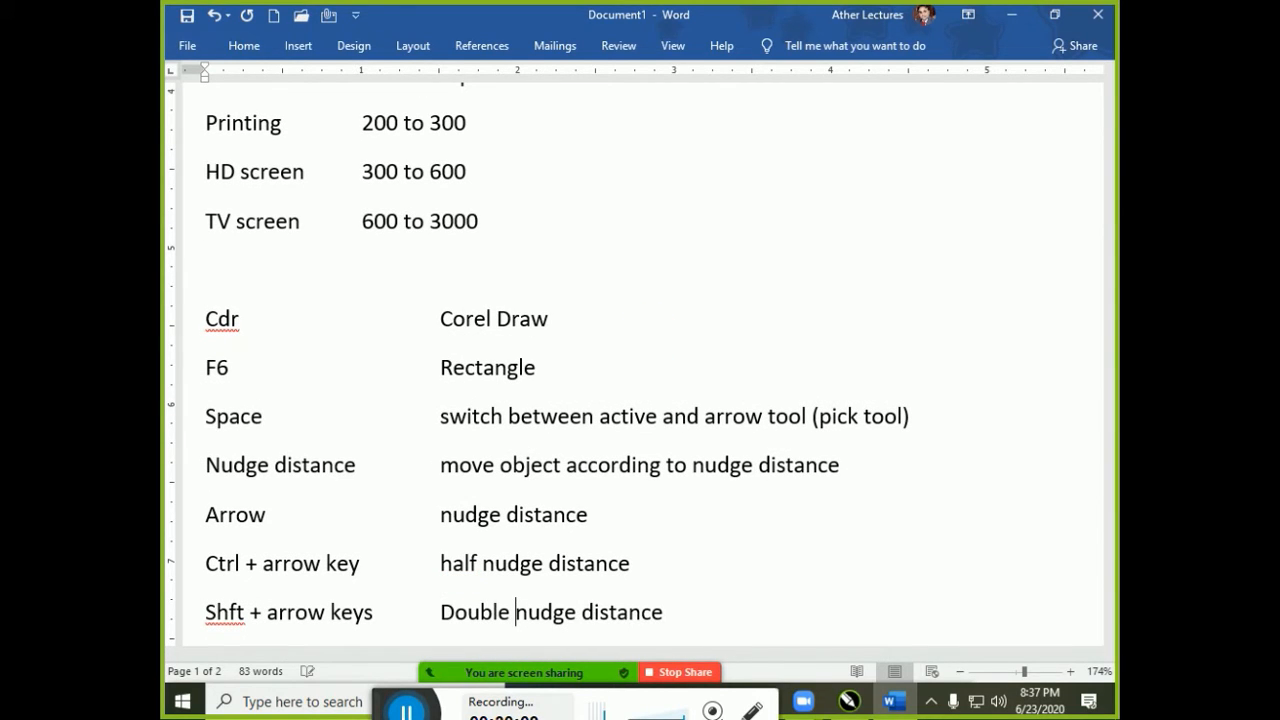
Switch to CorelDRAW and test single and double nudges on the selected square, bringing it back to X 0
{"action": "key", "text": "alt+Tab"}
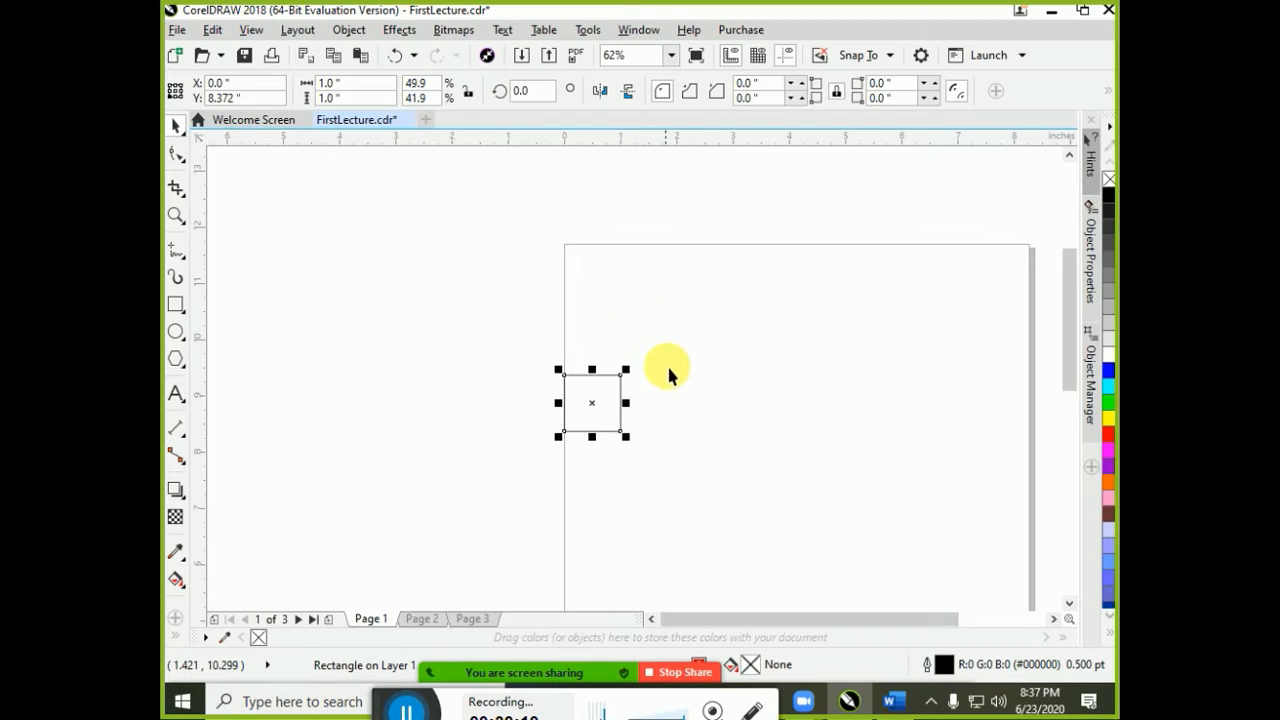
{"action": "key", "text": "shift+Left"}
{"action": "key", "text": "shift+Right"}
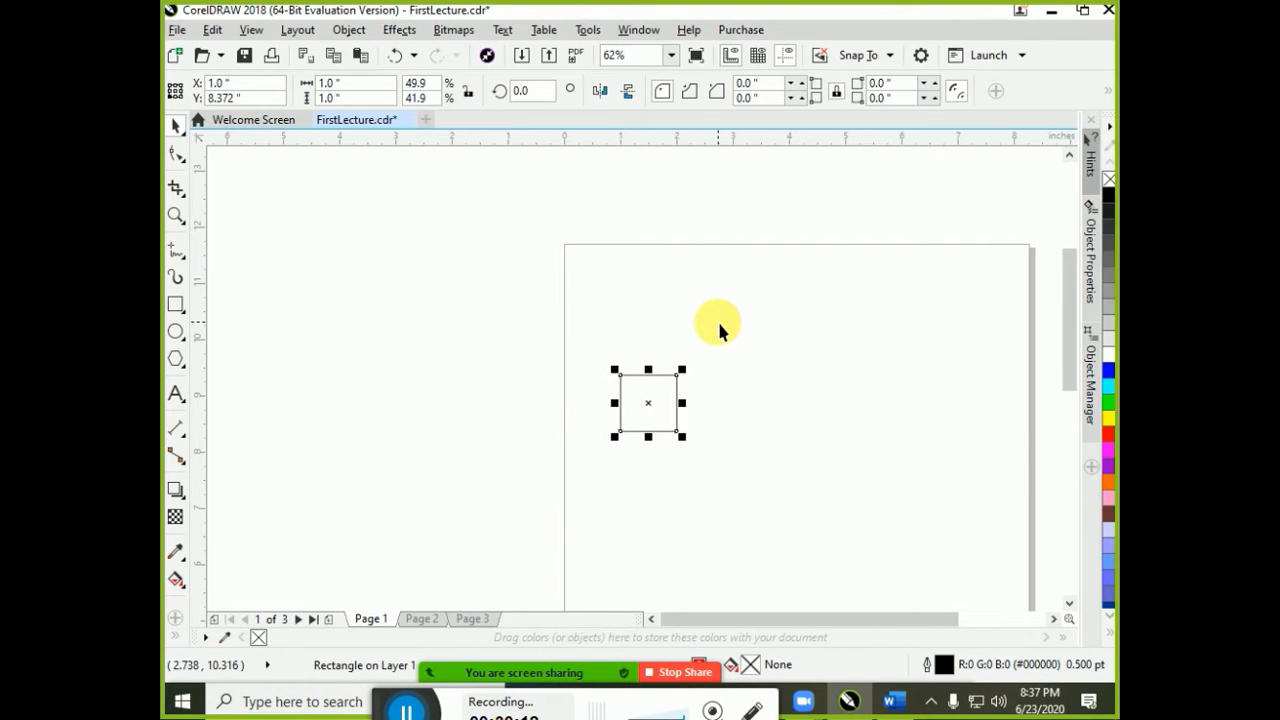
{"action": "key", "text": "Left"}
{"action": "key", "text": "Left"}
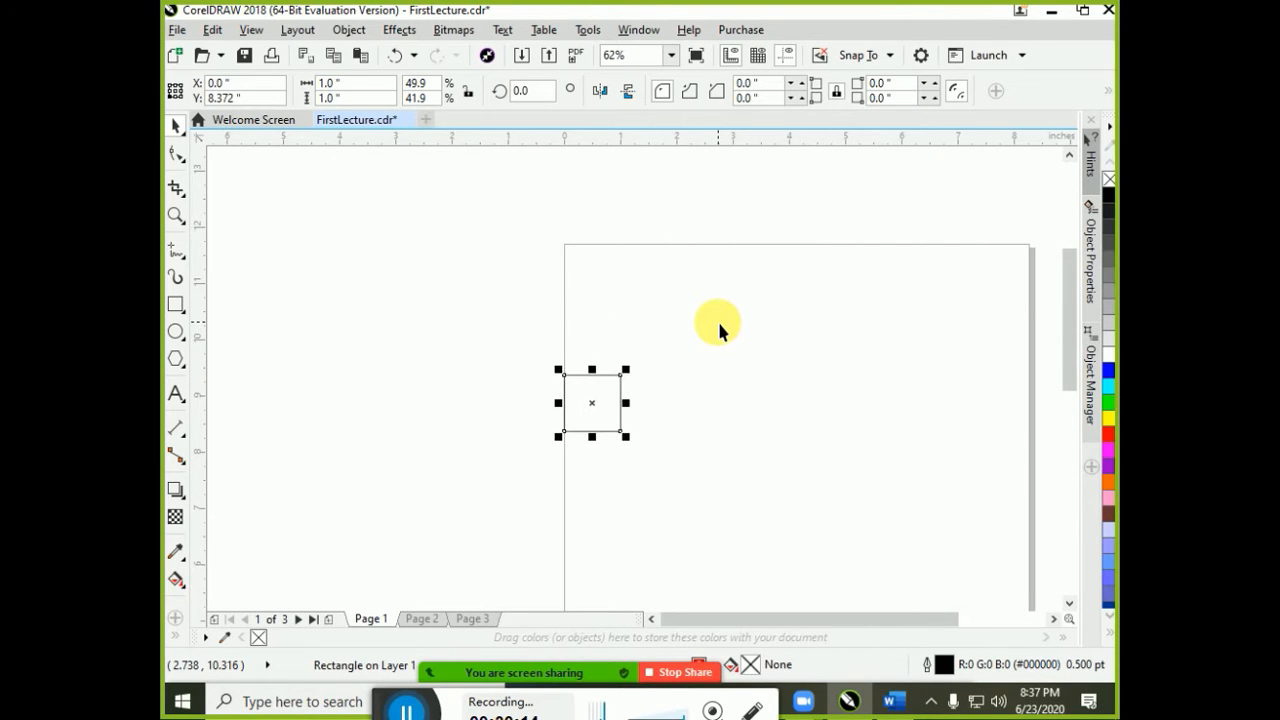
{"action": "key", "text": "shift+Right"}
{"action": "key", "text": "shift+Left"}
Examine the horizontal and vertical offset settings offered when duplicating the square
{"action": "left_click", "coordinate": [734, 334]}
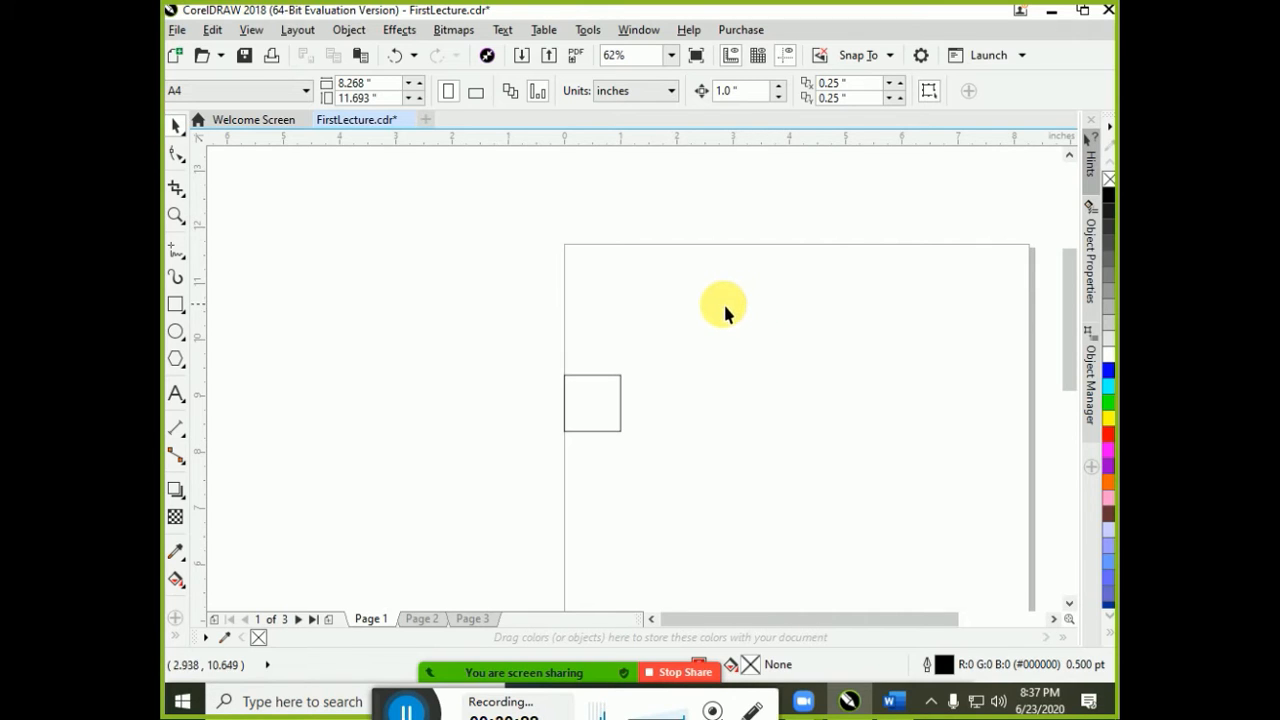
{"action": "left_click", "coordinate": [576, 432]}
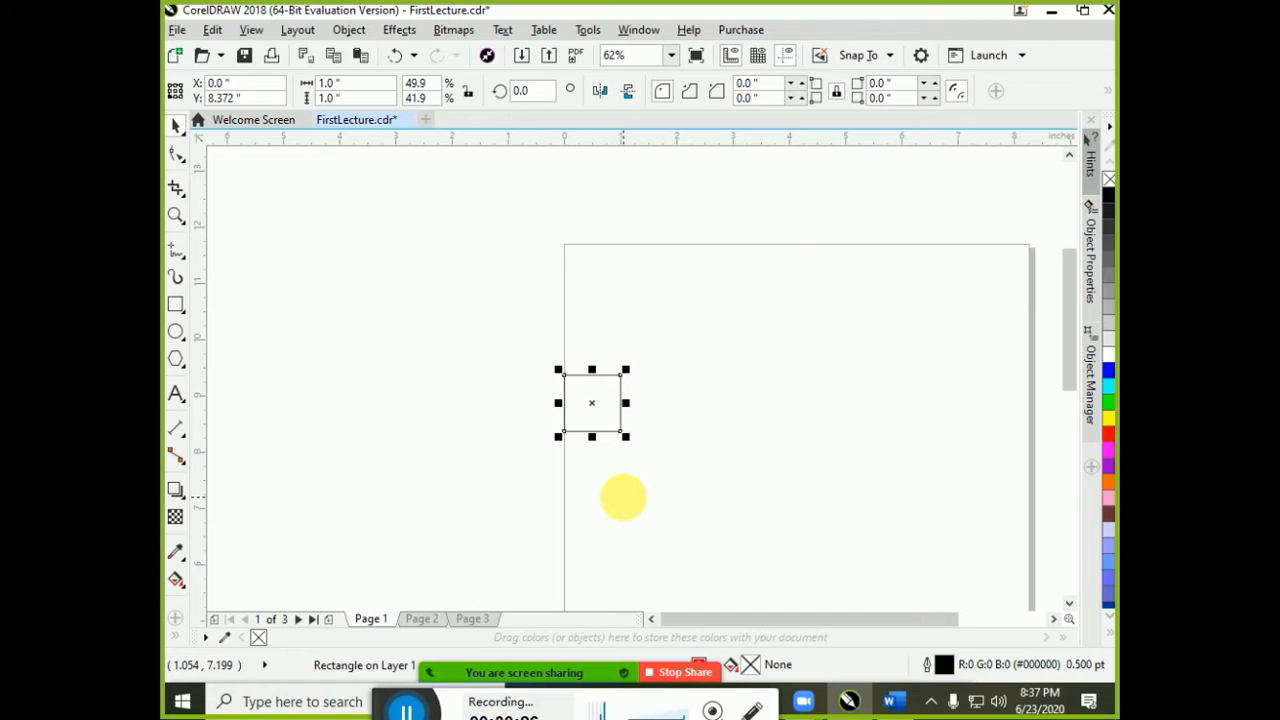
{"action": "key", "text": "ctrl+d"}
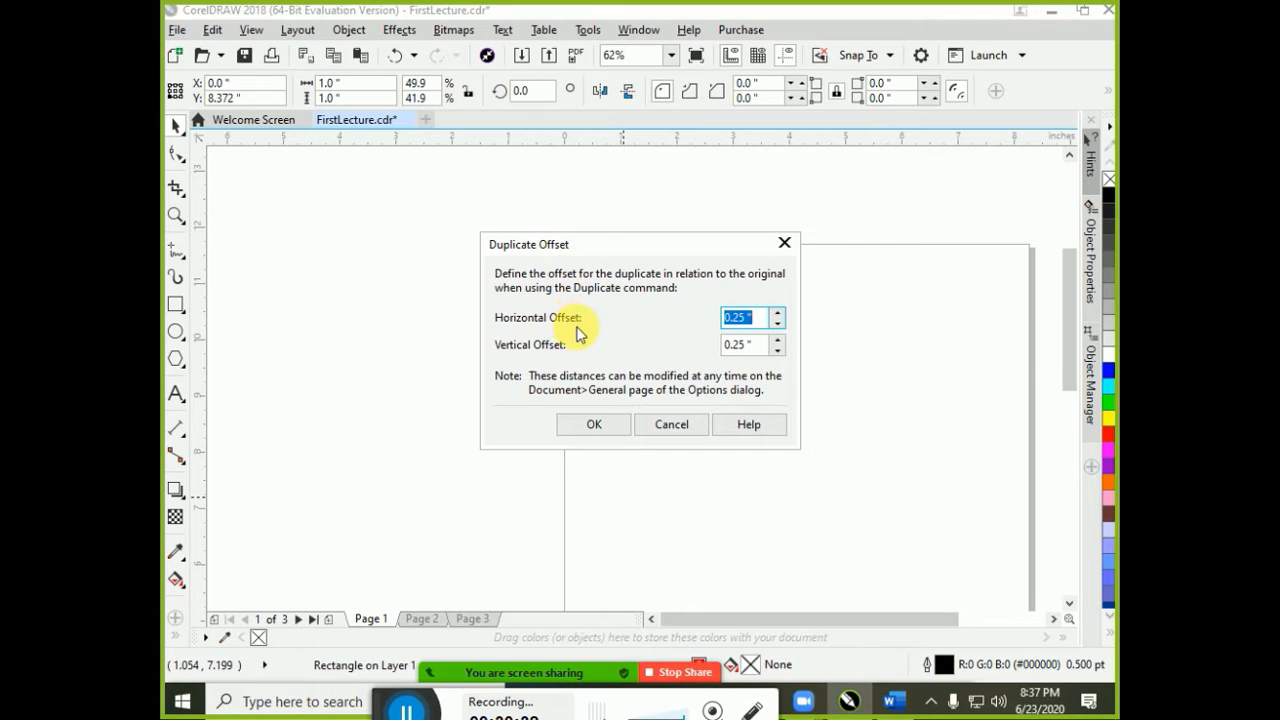
{"action": "key", "text": "Return"}
Try moving the square across the page and up to about X 0.017, Y 10.089 inches, and undo the move
{"action": "left_click_drag", "start_coordinate": [611, 434], "coordinate": [674, 436]}
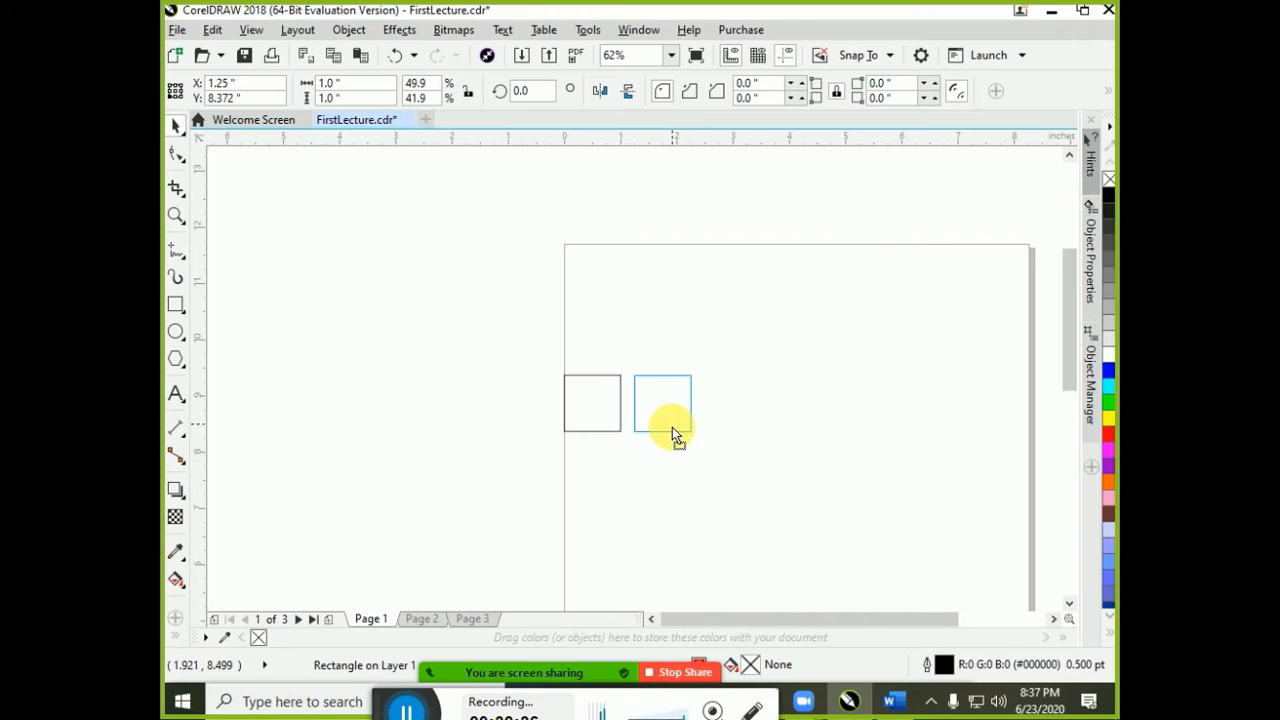
{"action": "left_click_drag", "start_coordinate": [674, 436], "coordinate": [600, 323]}
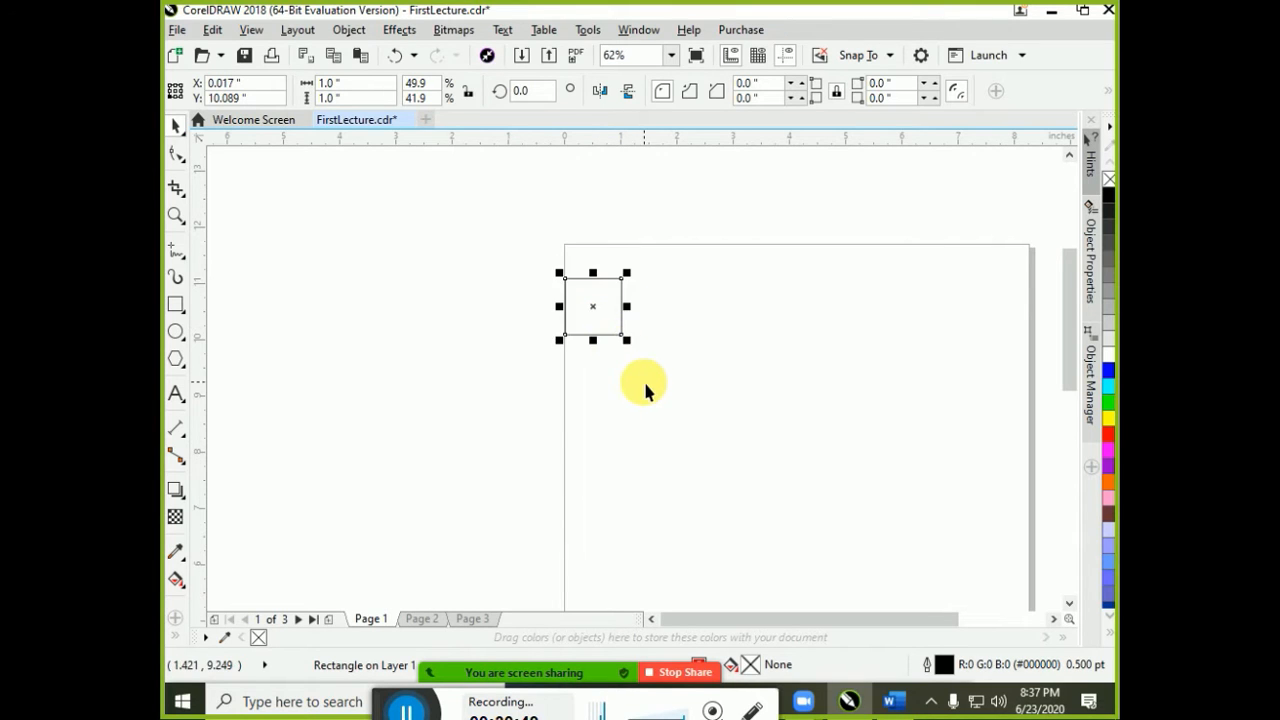
{"action": "key", "text": "ctrl+z"}
Set the document's duplicate distance to 0.5 inches both horizontally and vertically
{"action": "left_click", "coordinate": [757, 378]}
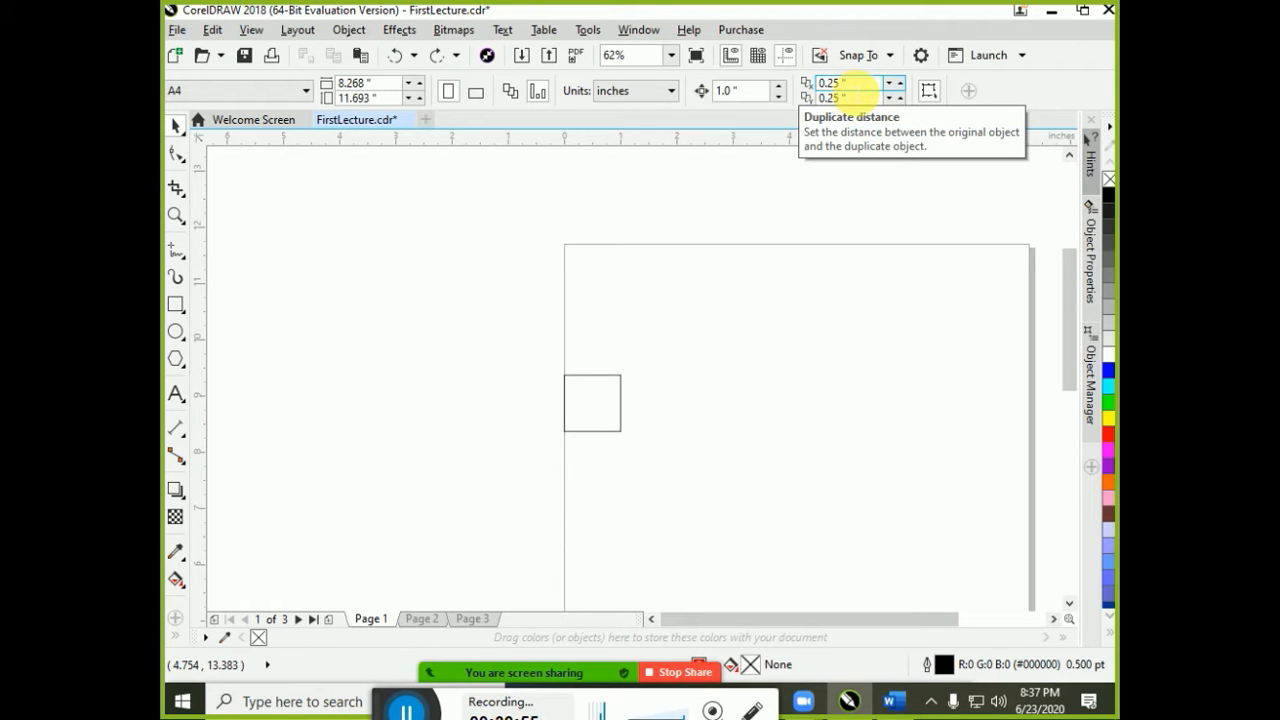
{"action": "left_click", "coordinate": [846, 84]}
{"action": "left_click_drag", "start_coordinate": [846, 84], "coordinate": [822, 84]}
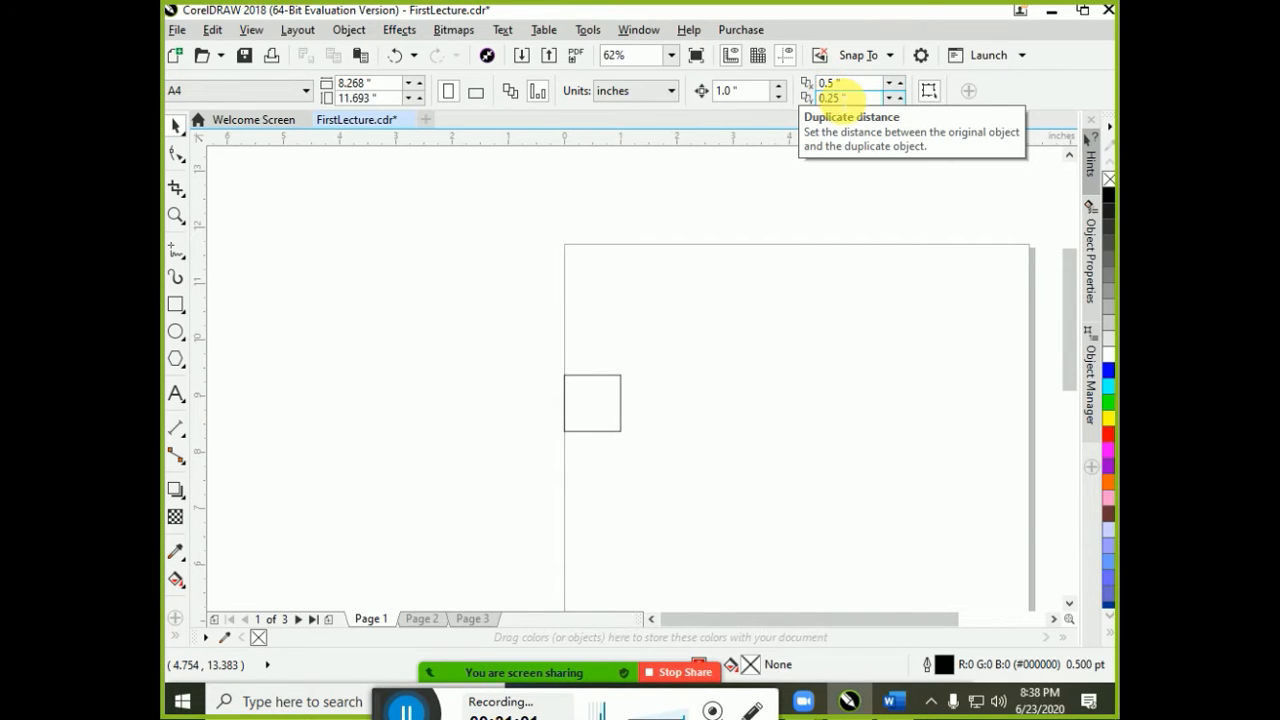
{"action": "double_click", "coordinate": [830, 98]}
Duplicate the square with horizontal and vertical offsets of 0.5 inches
{"action": "left_click", "coordinate": [591, 403]}
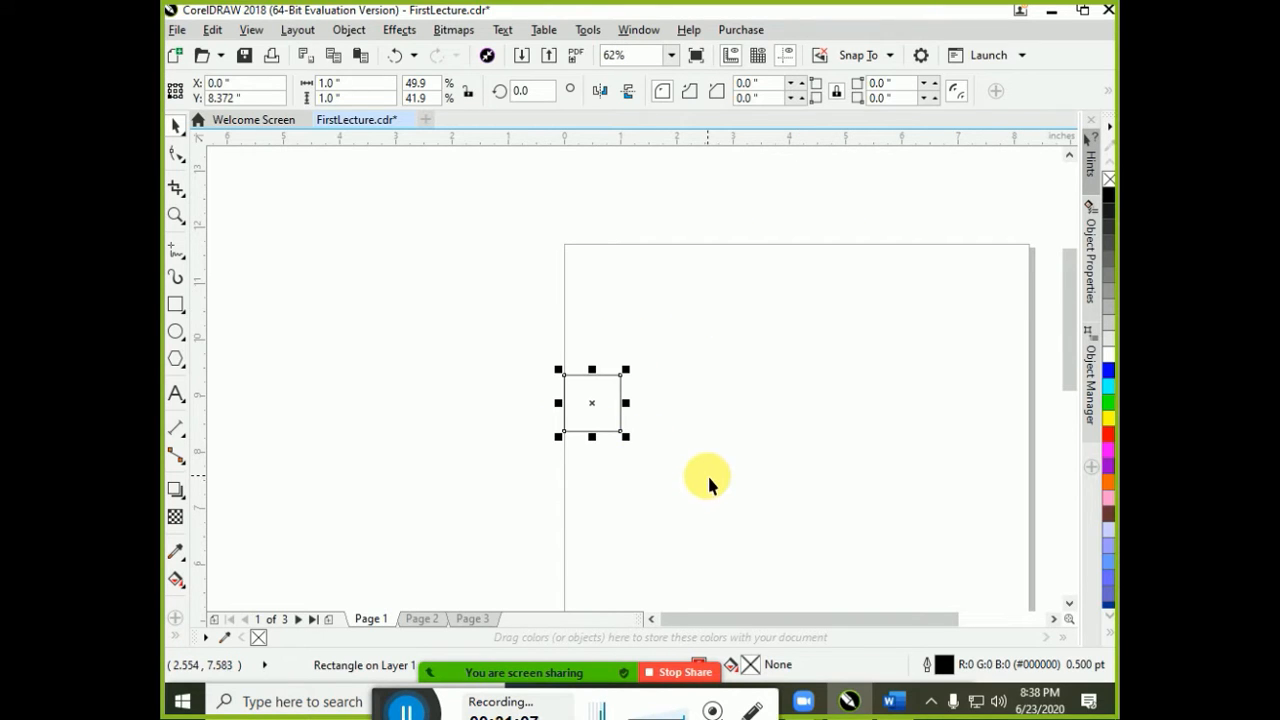
{"action": "key", "text": "ctrl+d"}
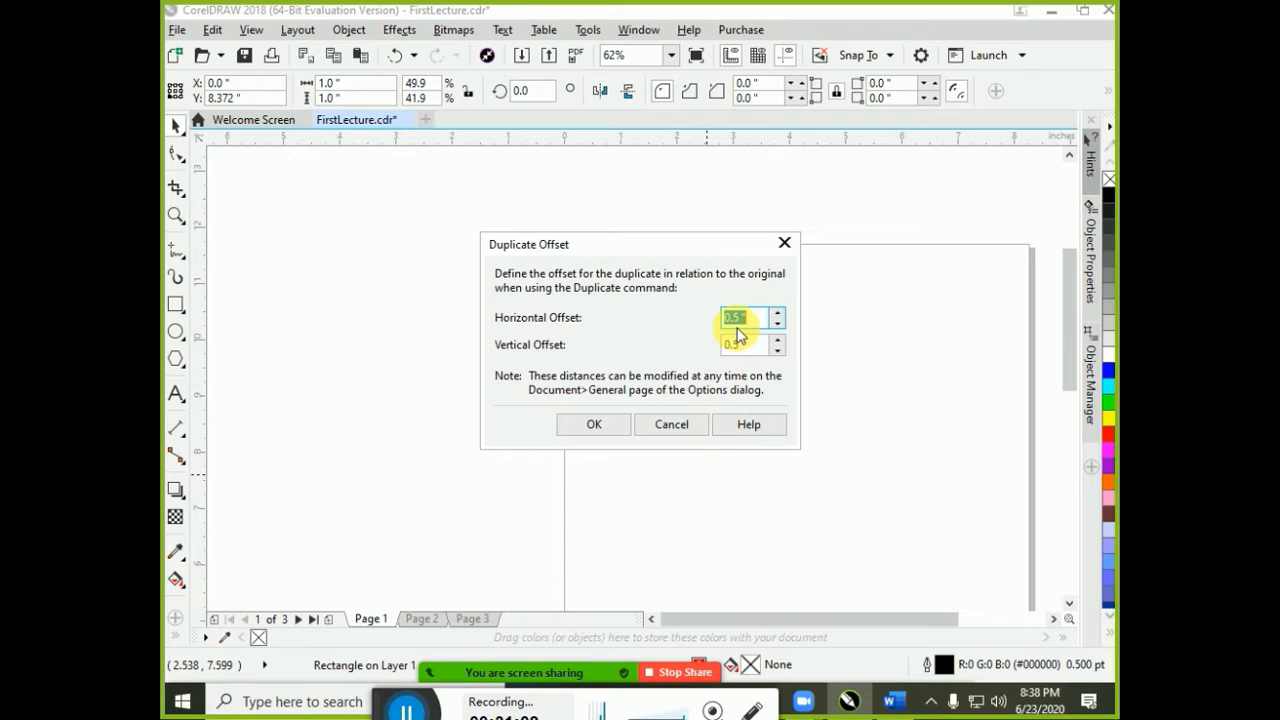
{"action": "left_click", "coordinate": [594, 424]}
{"action": "left_click", "coordinate": [572, 435]}
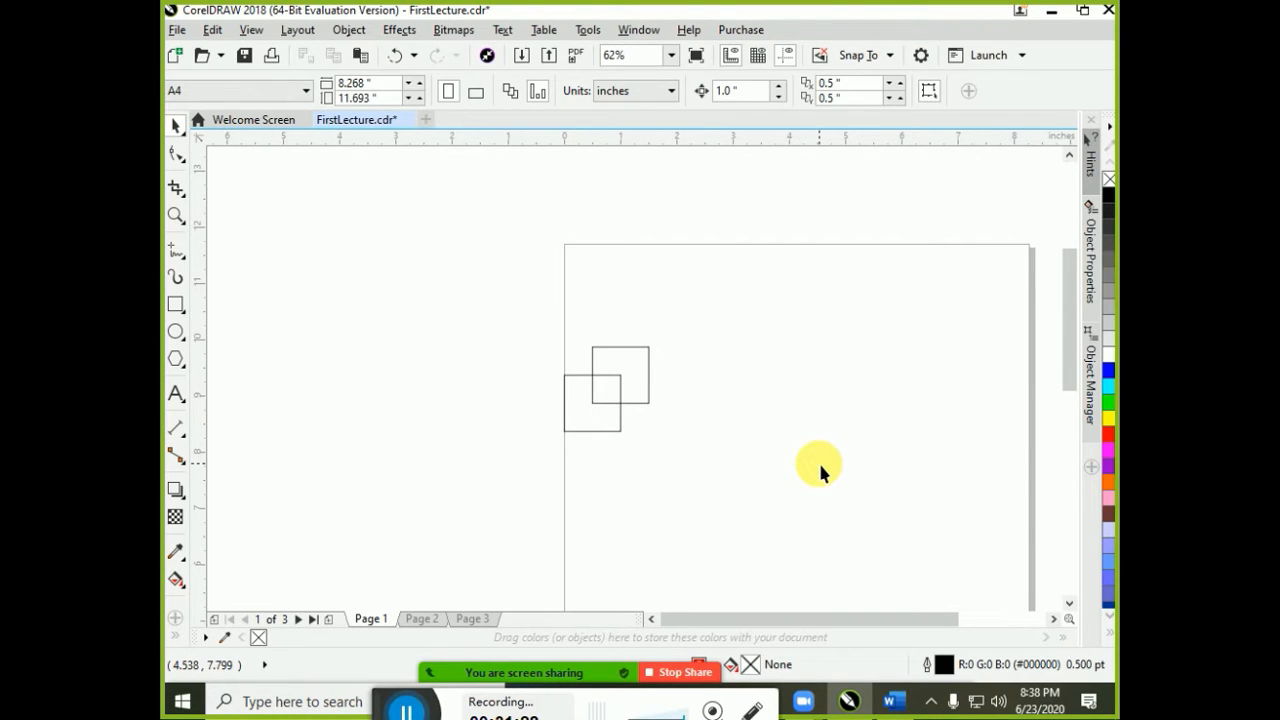
Duplicate the original square repeatedly in a diagonal staircase up to X 2.5, Y 10.872 inches
{"action": "left_click", "coordinate": [609, 430]}
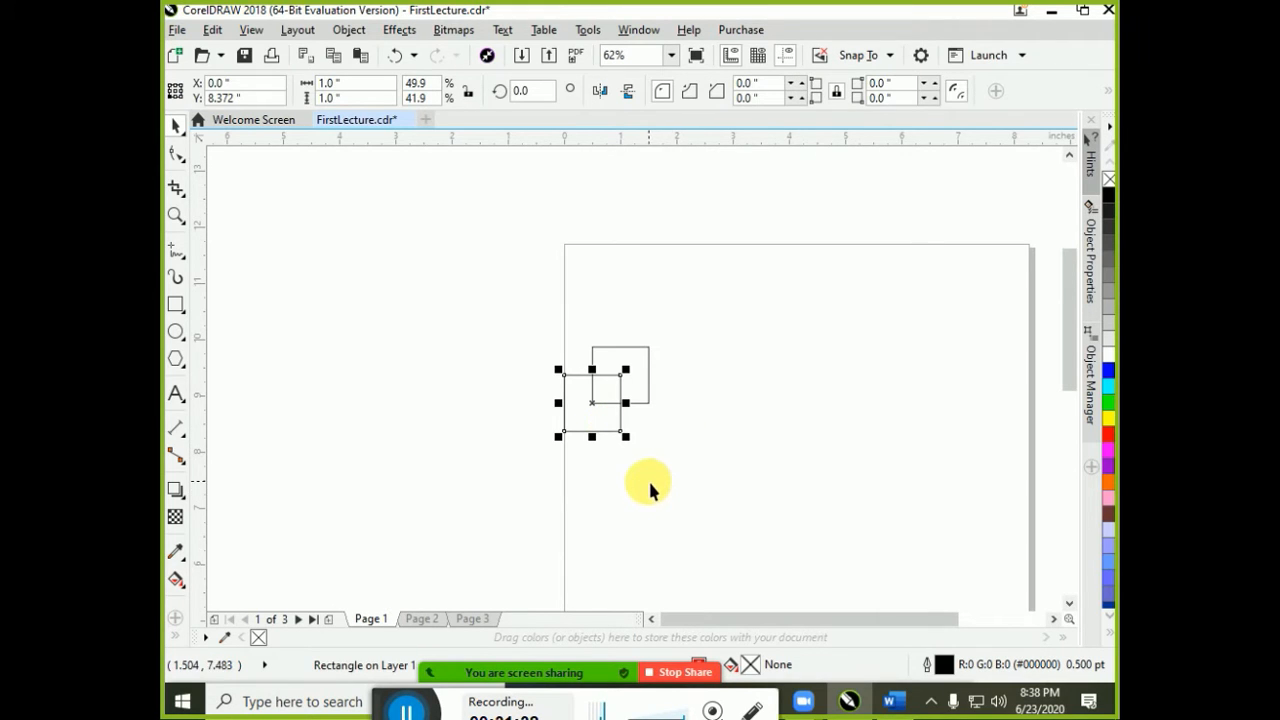
{"action": "key", "text": "ctrl+d"}
{"action": "key", "text": "ctrl+d"}
{"action": "key", "text": "ctrl+d"}
{"action": "key", "text": "ctrl+d"}
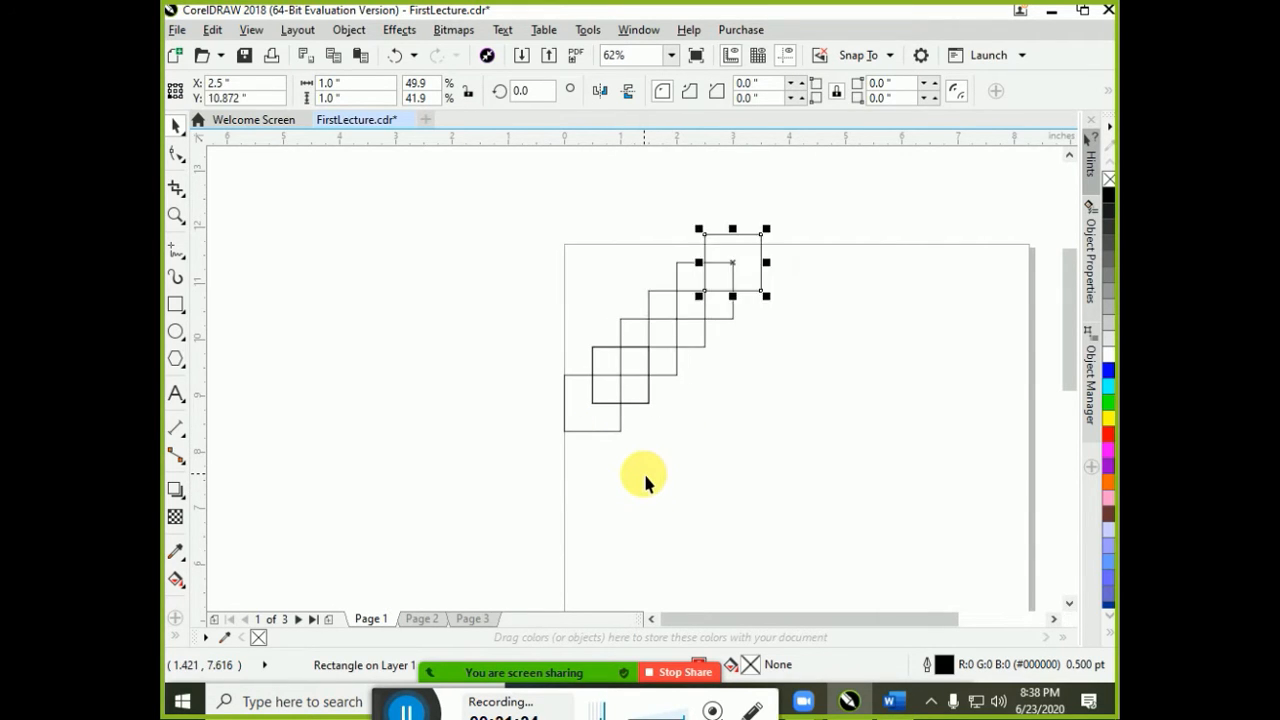
Delete all the duplicated squares and keep only the original at X 0, Y 8.372 inches
{"action": "left_click_drag", "start_coordinate": [830, 172], "coordinate": [590, 425]}
{"action": "left_click", "coordinate": [598, 426], "text": "shift"}
{"action": "key", "text": "Delete"}
{"action": "left_click", "coordinate": [620, 414]}
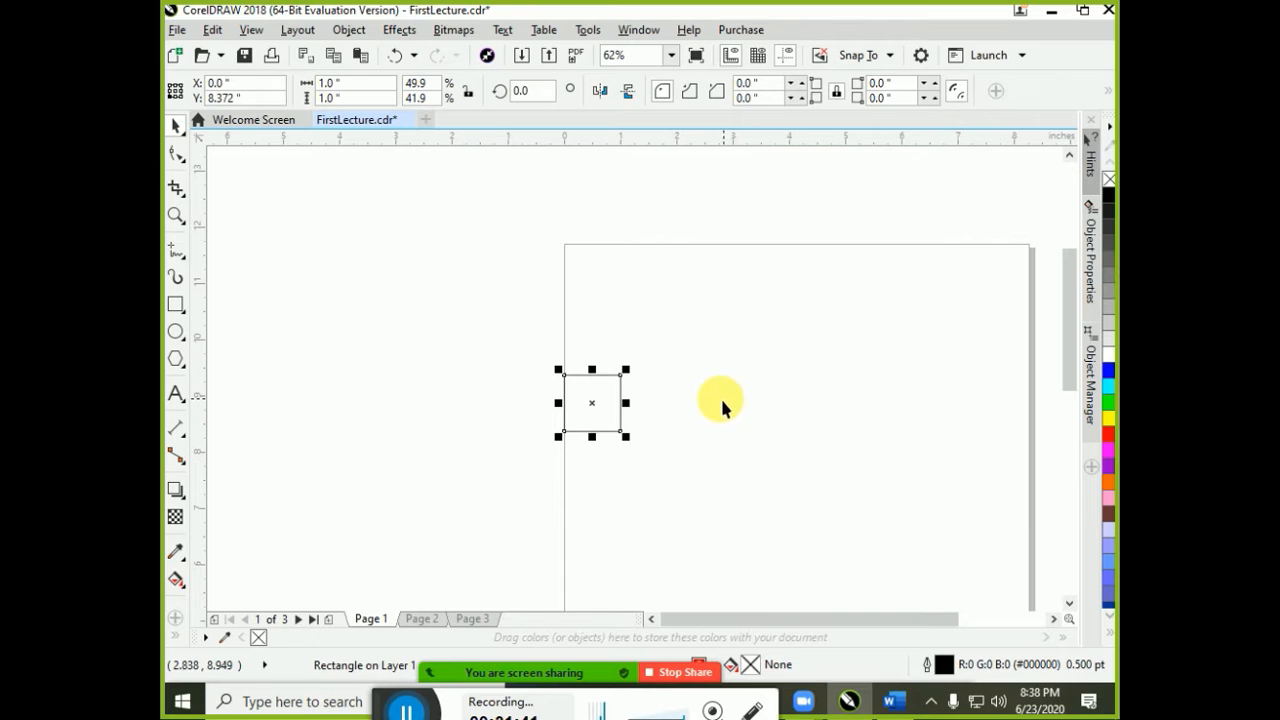
{"action": "left_click", "coordinate": [700, 406]}
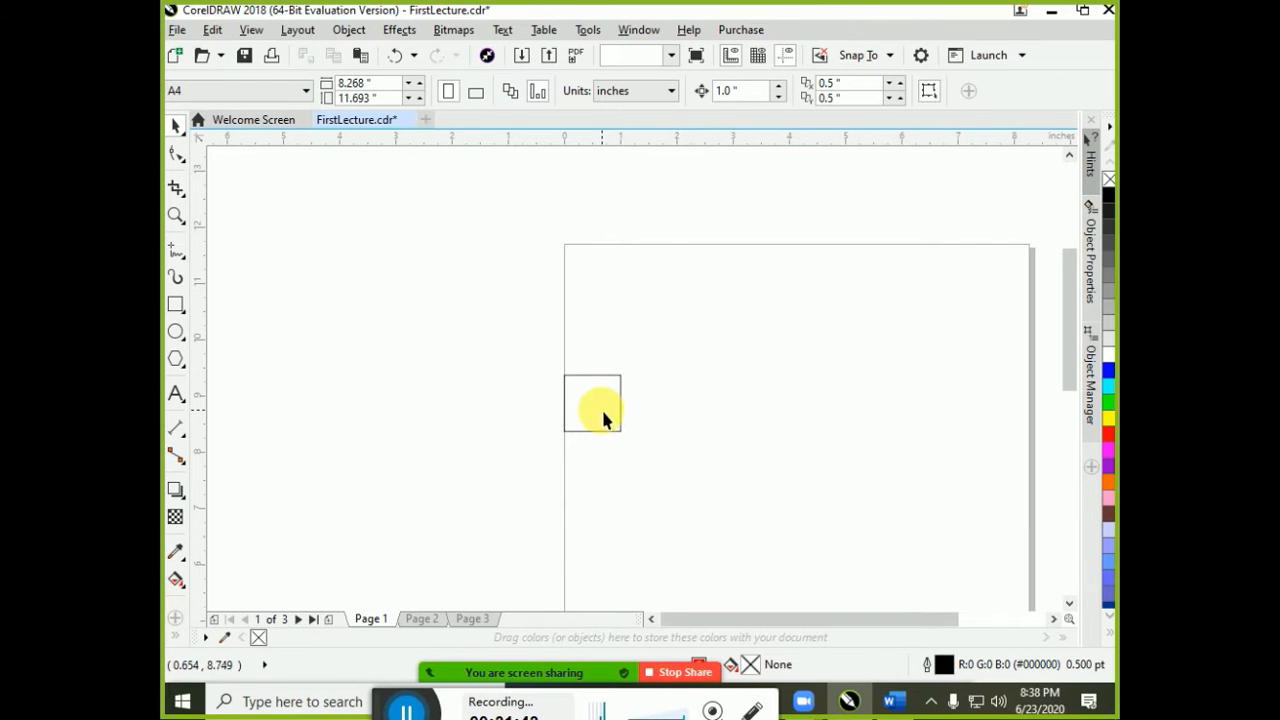
{"action": "left_click", "coordinate": [619, 416]}
{"action": "left_click", "coordinate": [649, 412]}
{"action": "left_click", "coordinate": [614, 413]}
{"action": "left_click", "coordinate": [648, 461]}
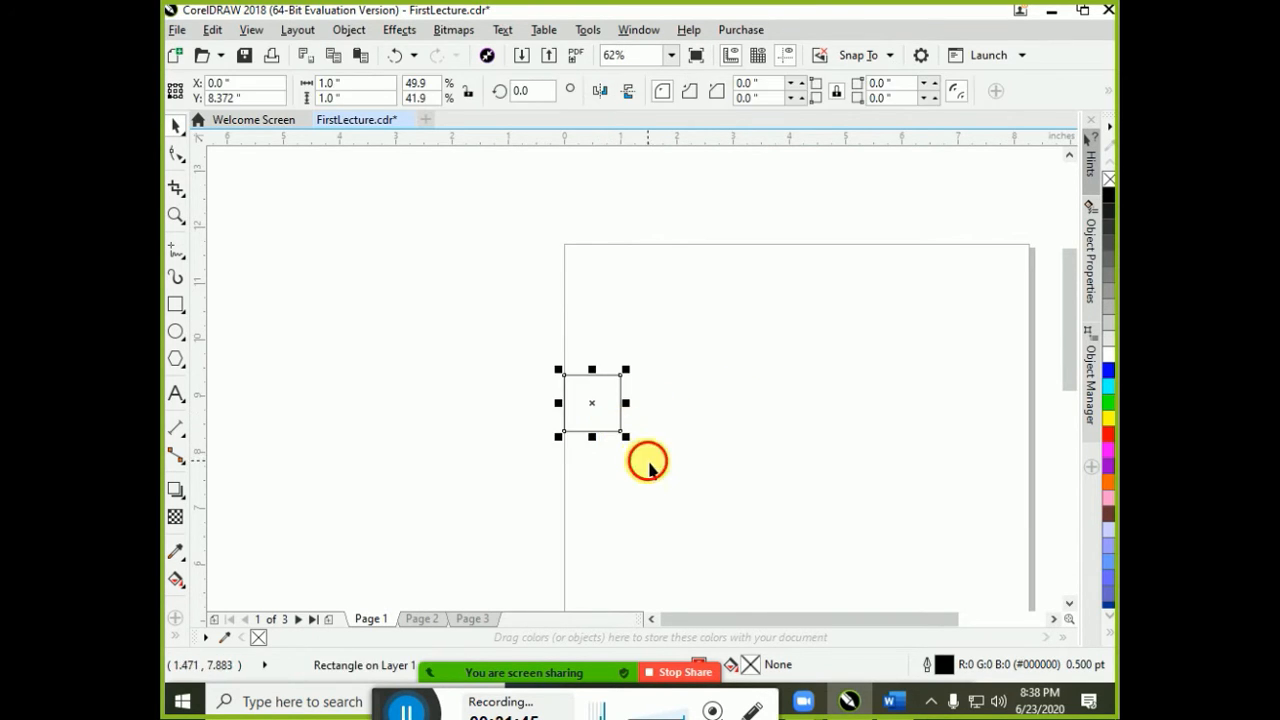
{"action": "left_click", "coordinate": [614, 415]}
{"action": "left_click", "coordinate": [650, 462]}
{"action": "left_click", "coordinate": [630, 435]}
{"action": "left_click", "coordinate": [591, 414]}
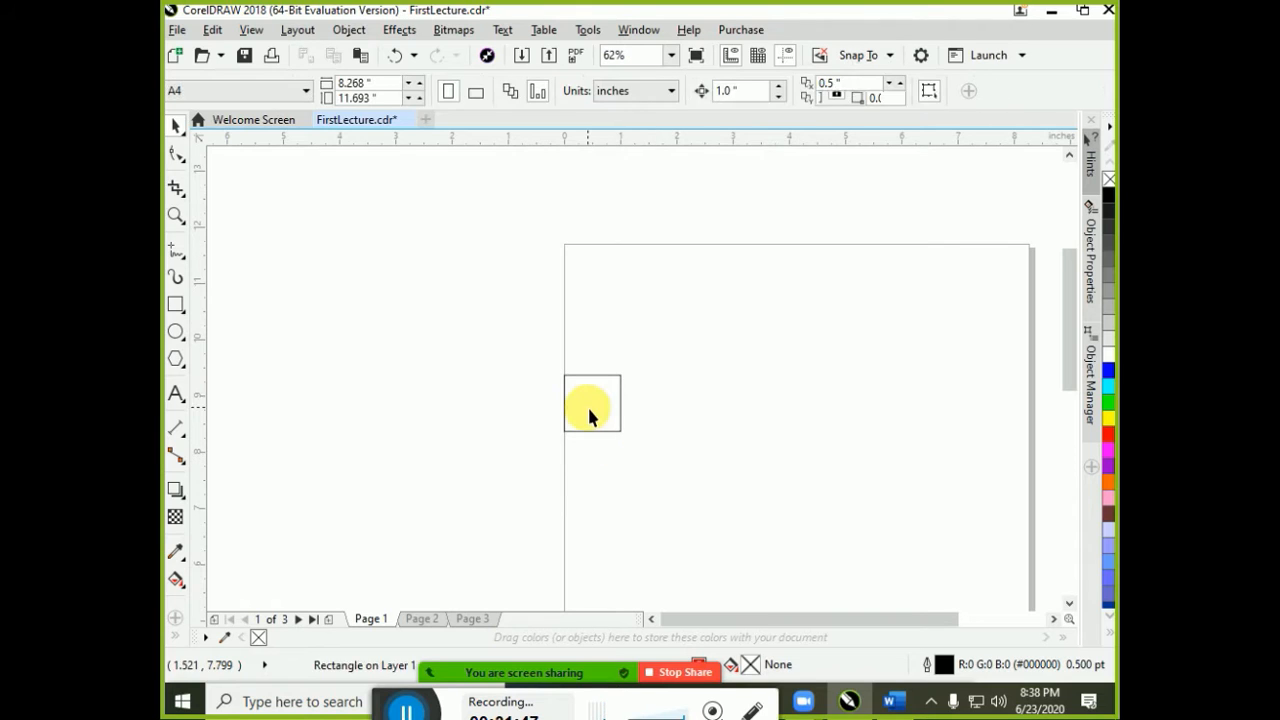
{"action": "left_click", "coordinate": [591, 412]}
{"action": "left_click", "coordinate": [626, 466]}
Fill the square with blue, green and finally yellow, and give it a blue outline
{"action": "left_click", "coordinate": [588, 406]}
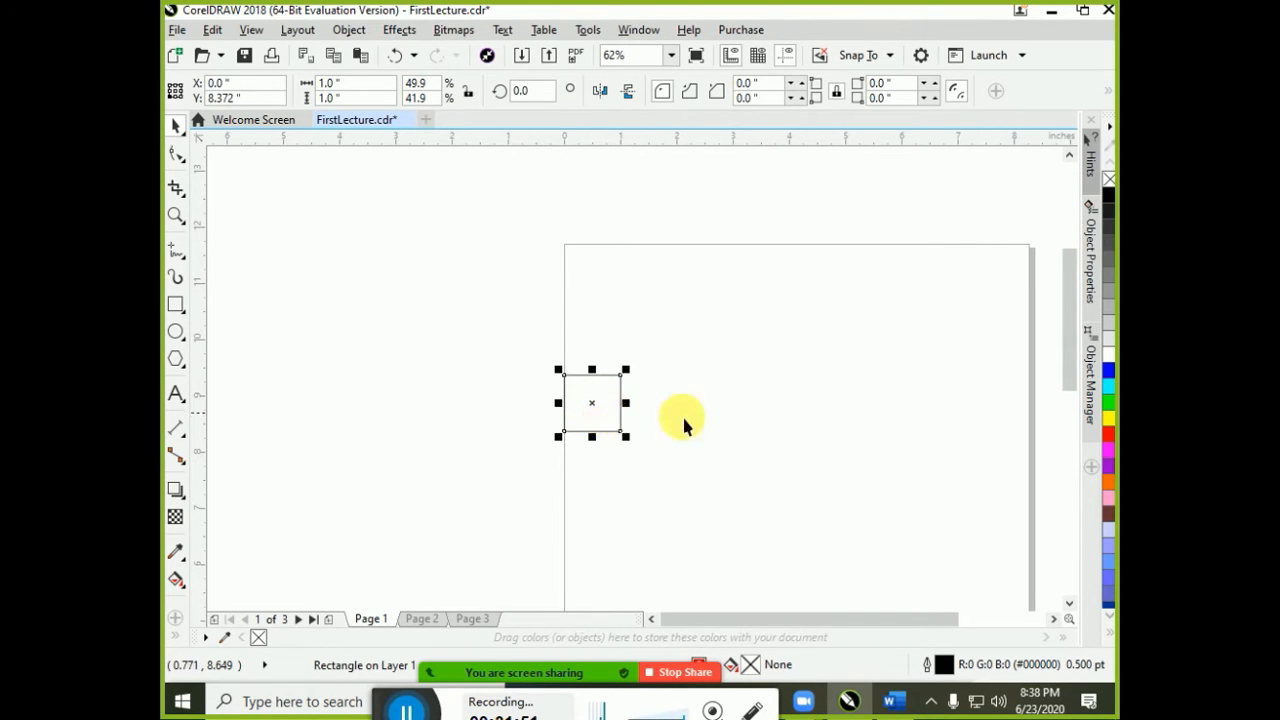
{"action": "left_click", "coordinate": [1107, 372]}
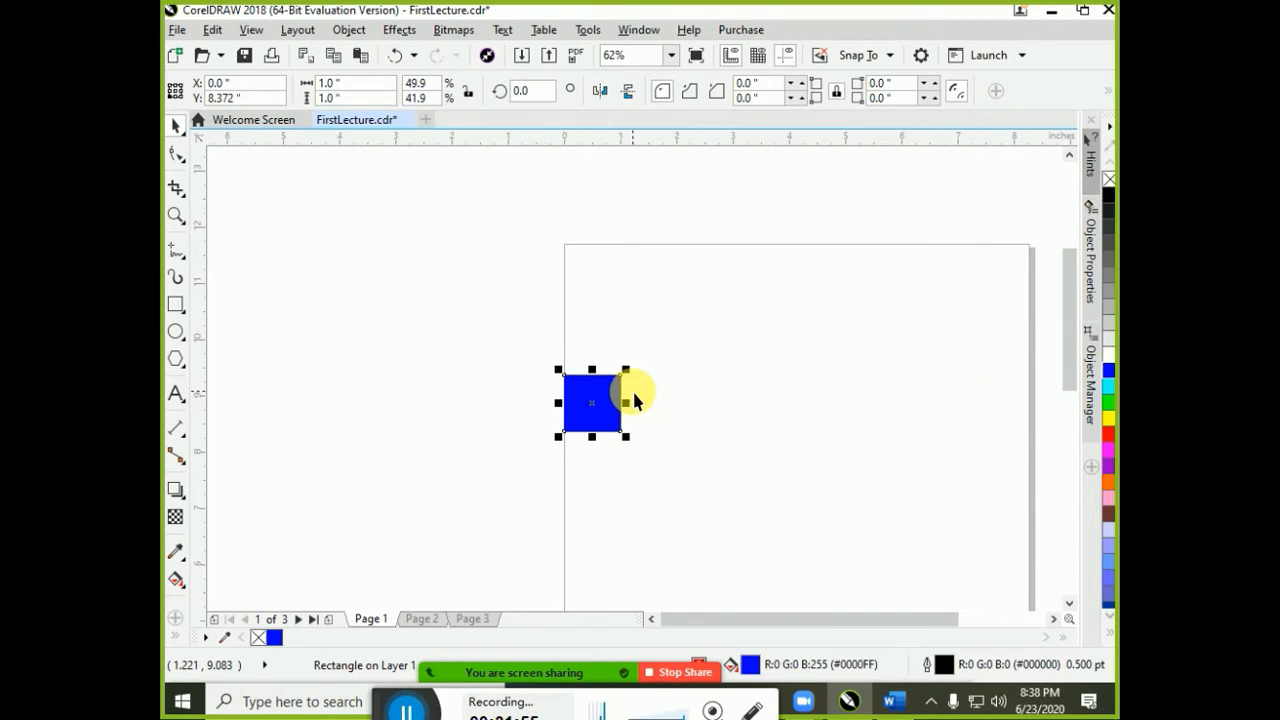
{"action": "left_click", "coordinate": [1108, 402]}
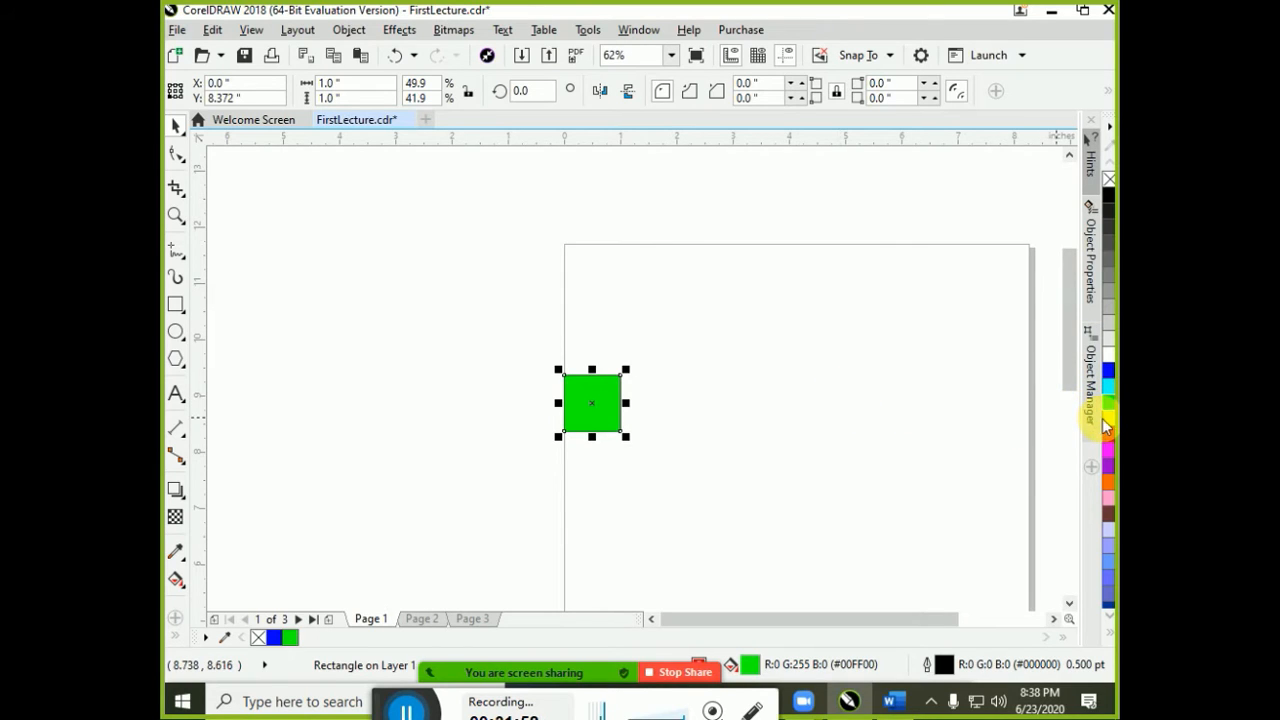
{"action": "left_click", "coordinate": [1109, 428]}
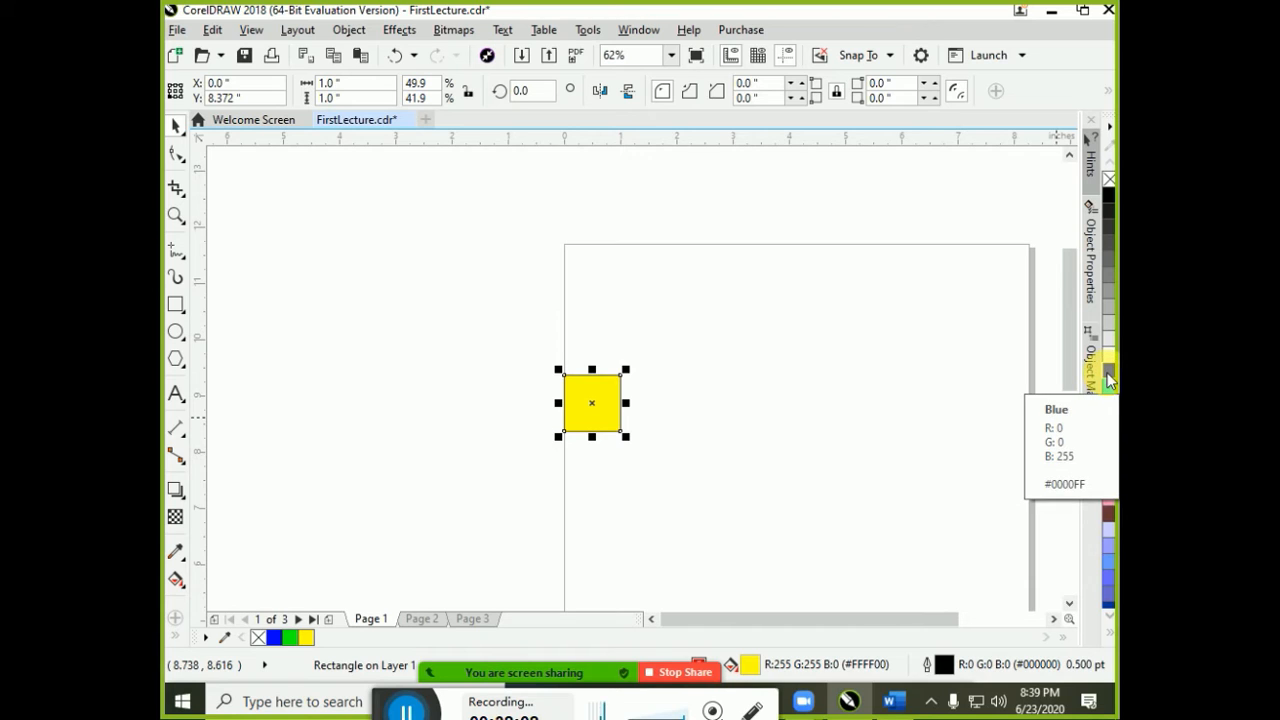
{"action": "right_click", "coordinate": [1108, 378]}
{"action": "left_click", "coordinate": [762, 414]}
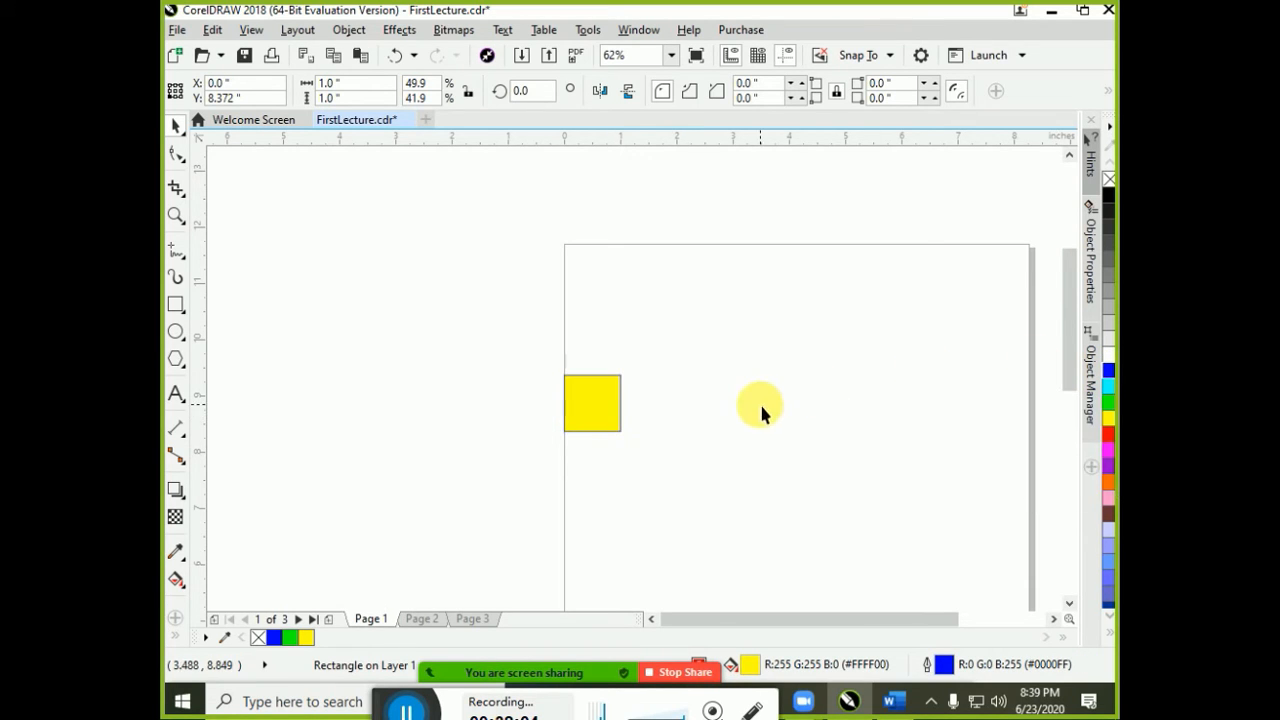
Undo the square's fill and outline colour changes
{"action": "left_click", "coordinate": [607, 426]}
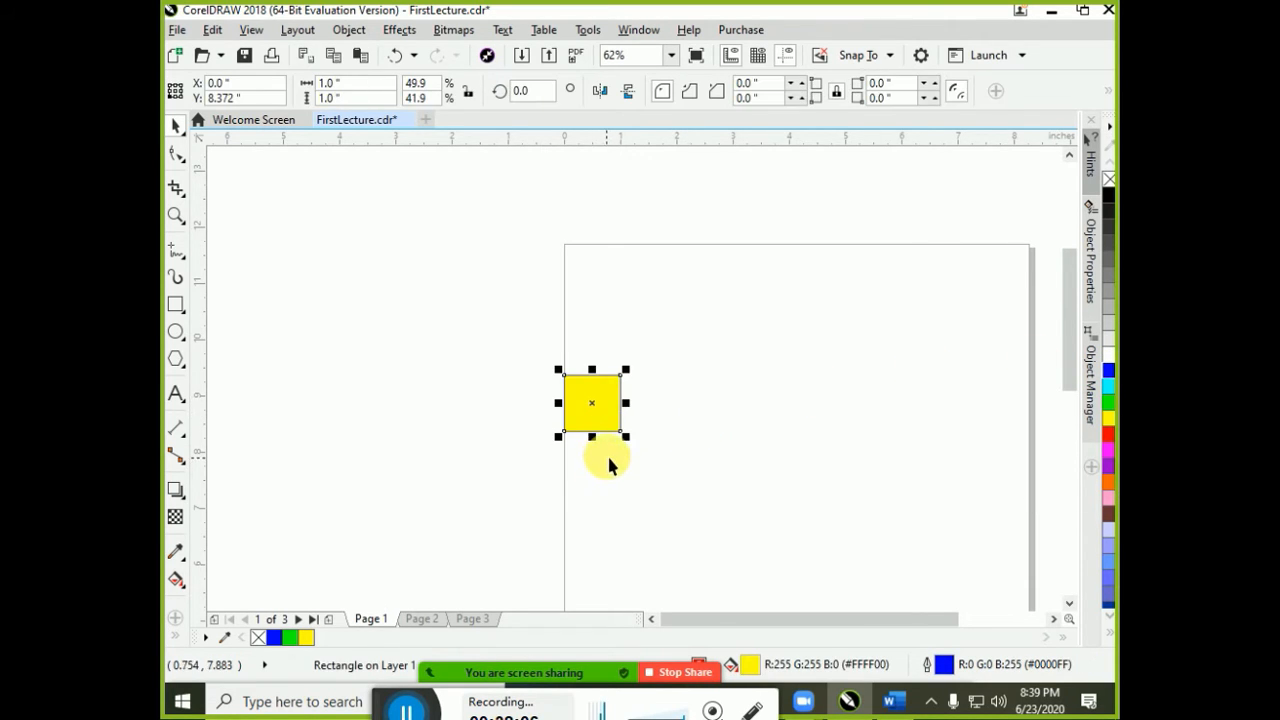
{"action": "key", "text": "ctrl+z"}
{"action": "key", "text": "ctrl+z"}
{"action": "key", "text": "ctrl+z"}
{"action": "key", "text": "ctrl+z"}
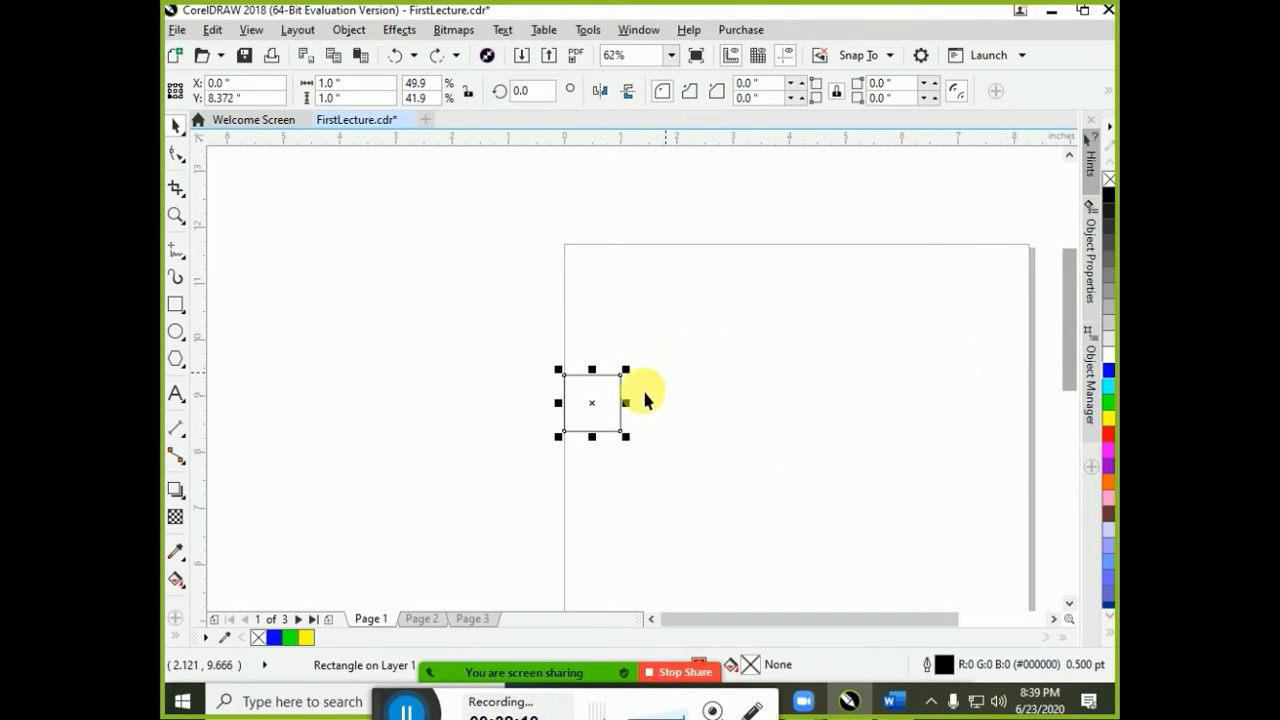
Fill the square with red and remove the fill again
{"action": "left_click", "coordinate": [1109, 432]}
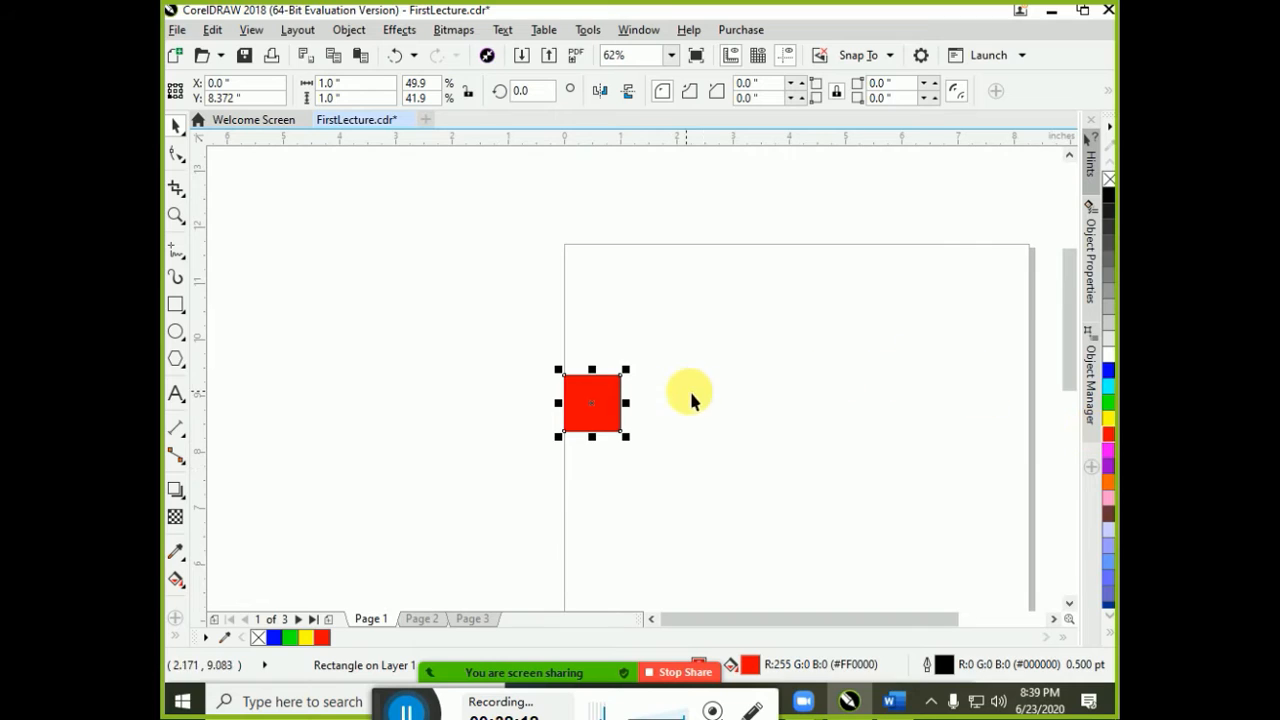
{"action": "left_click", "coordinate": [1106, 184]}
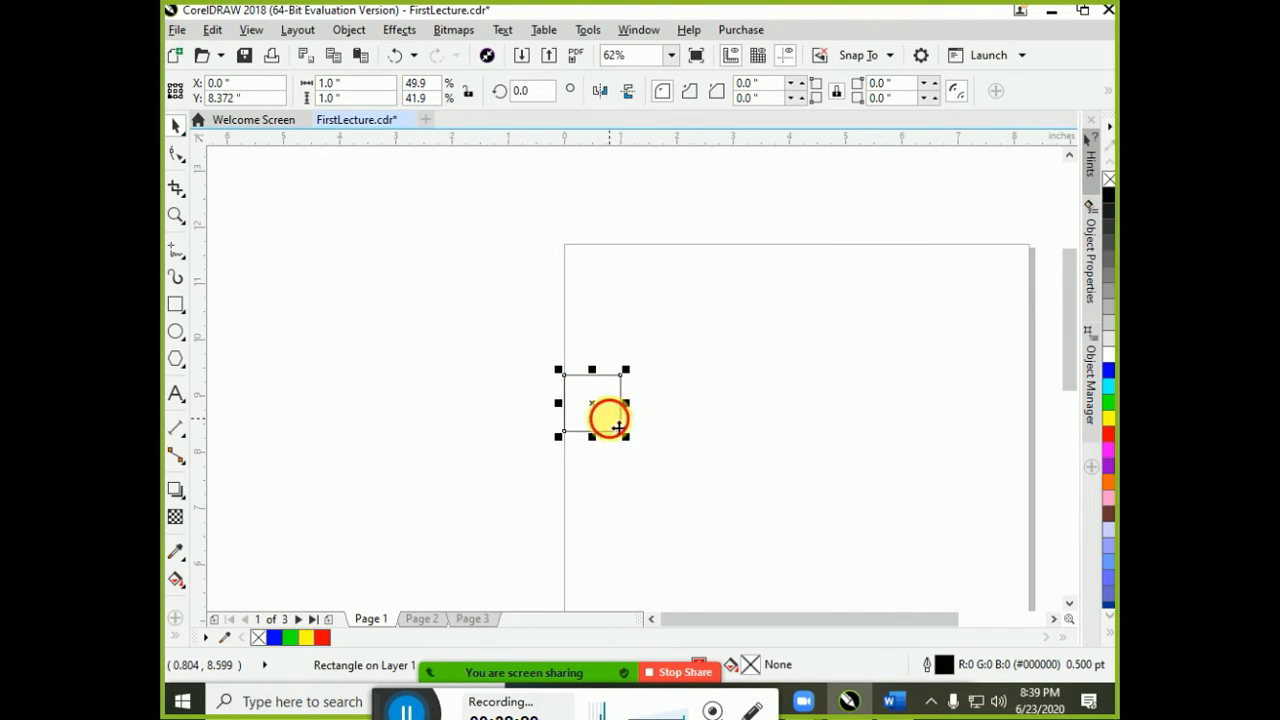
{"action": "left_click", "coordinate": [657, 456]}
Move the unfilled square up and across the page to about X 2.067, Y 9.272 inches
{"action": "left_click", "coordinate": [609, 418]}
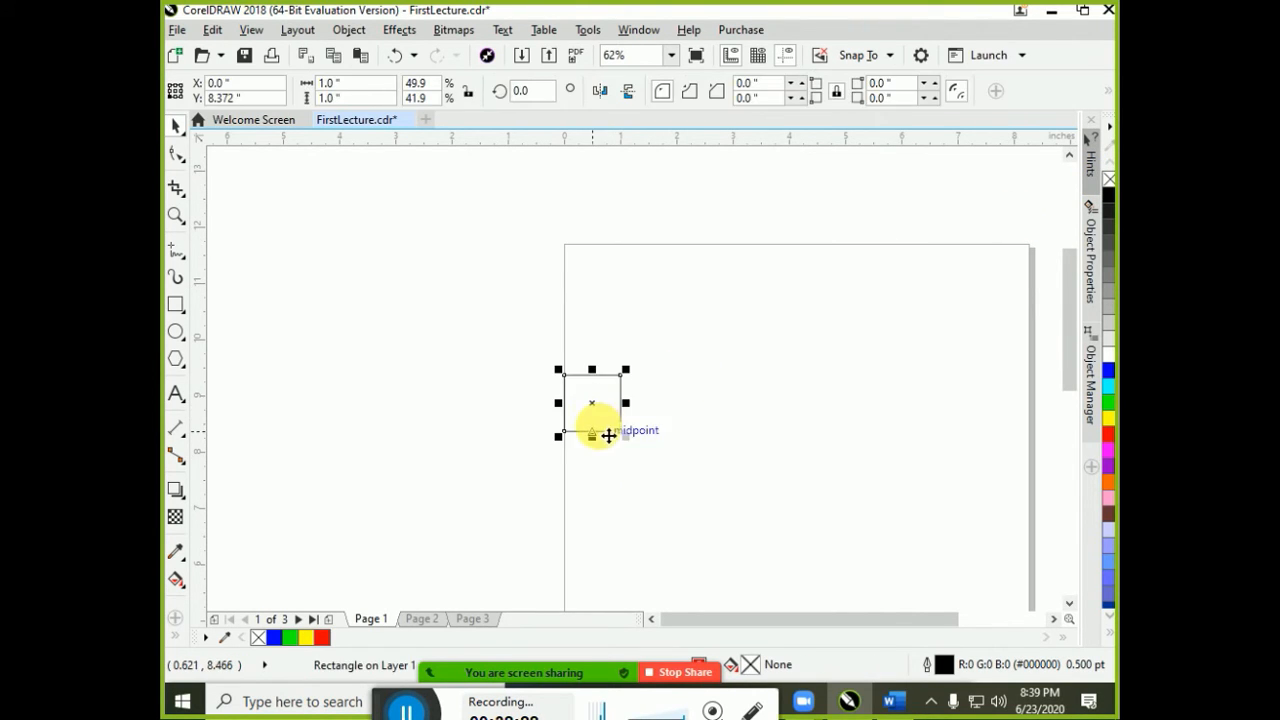
{"action": "left_click_drag", "start_coordinate": [609, 421], "coordinate": [724, 366]}
{"action": "left_click", "coordinate": [817, 285]}
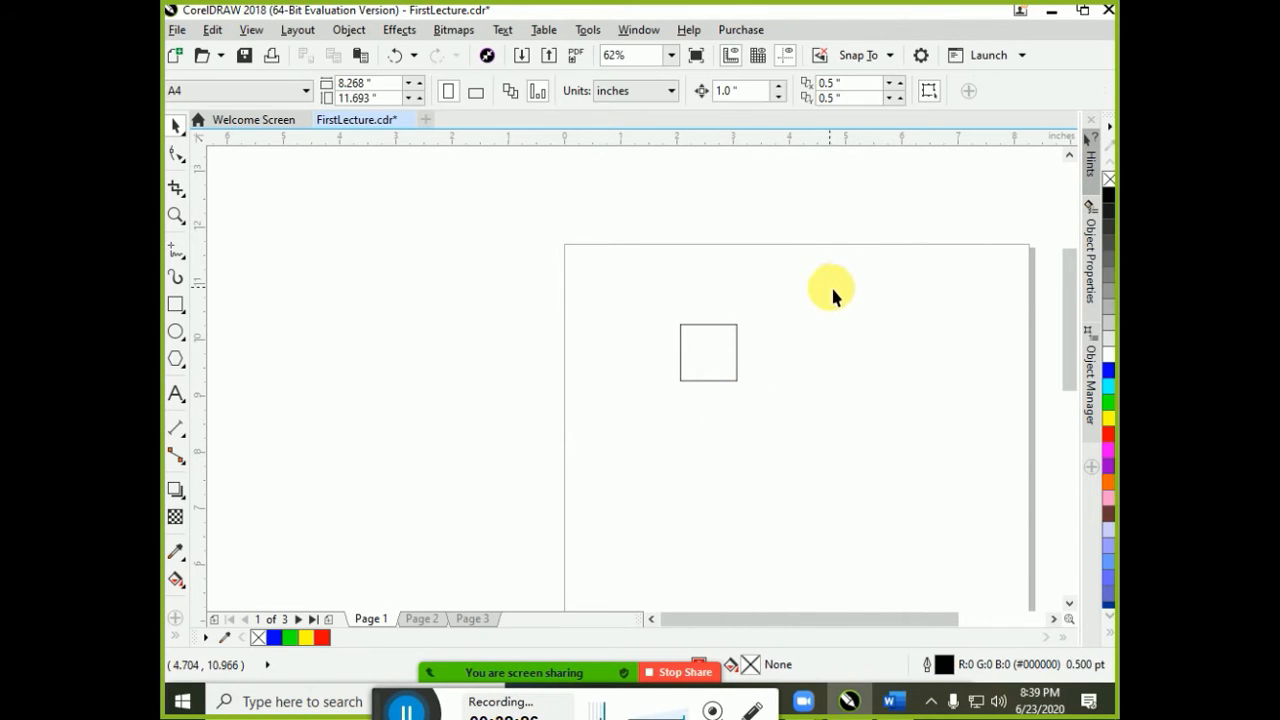
Turn off treating all objects as filled and test selecting the square by its interior and its outline
{"action": "left_click", "coordinate": [930, 94]}
{"action": "left_click", "coordinate": [706, 378]}
{"action": "left_click", "coordinate": [775, 402]}
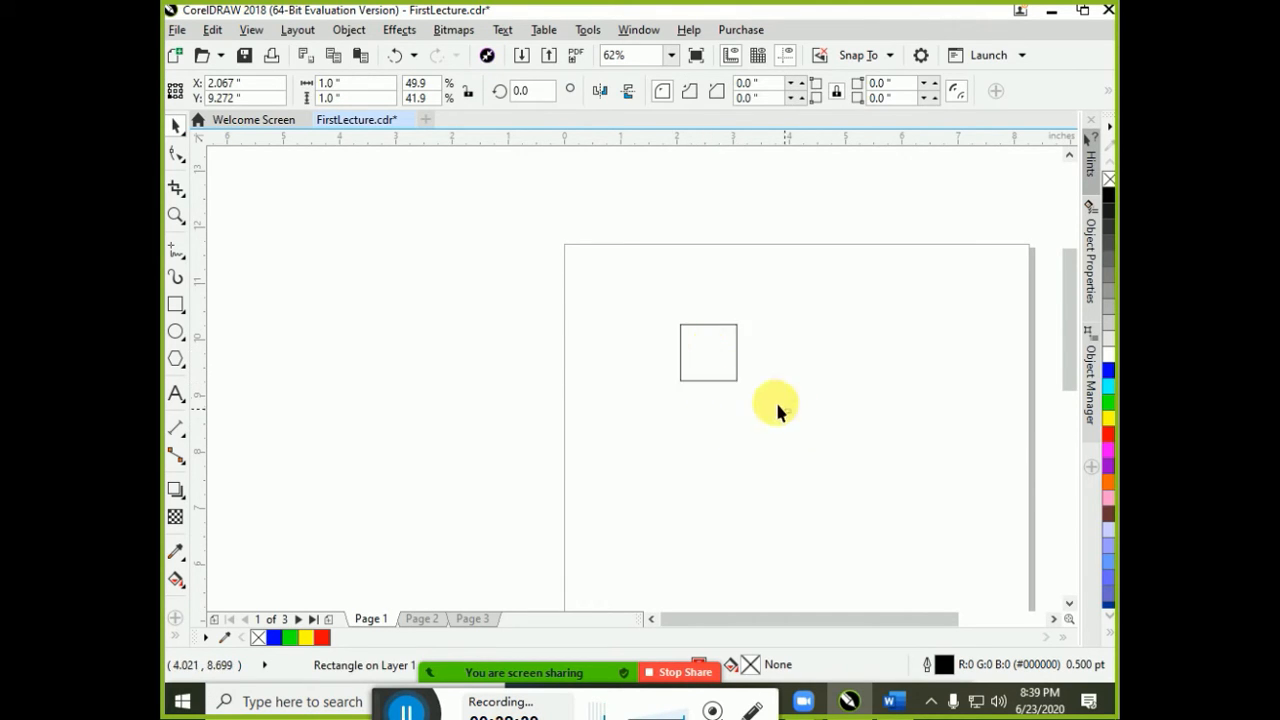
{"action": "left_click", "coordinate": [716, 384]}
{"action": "left_click", "coordinate": [725, 405]}
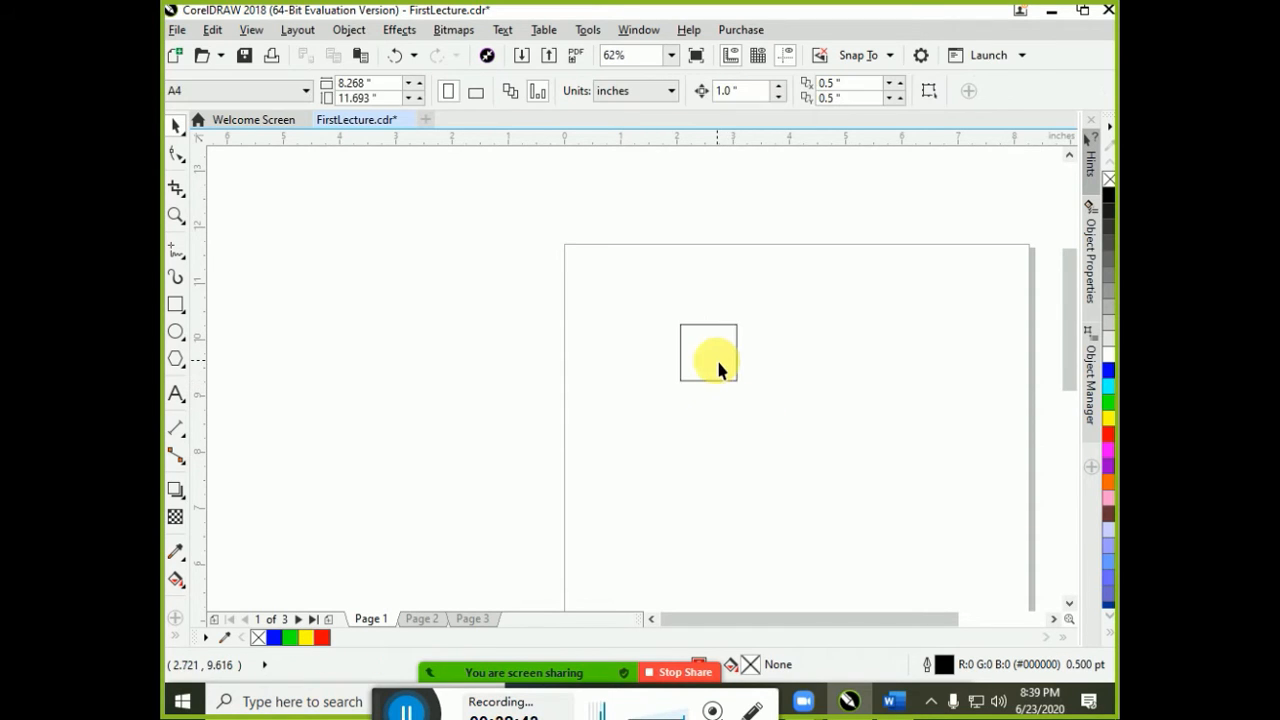
{"action": "left_click", "coordinate": [723, 385]}
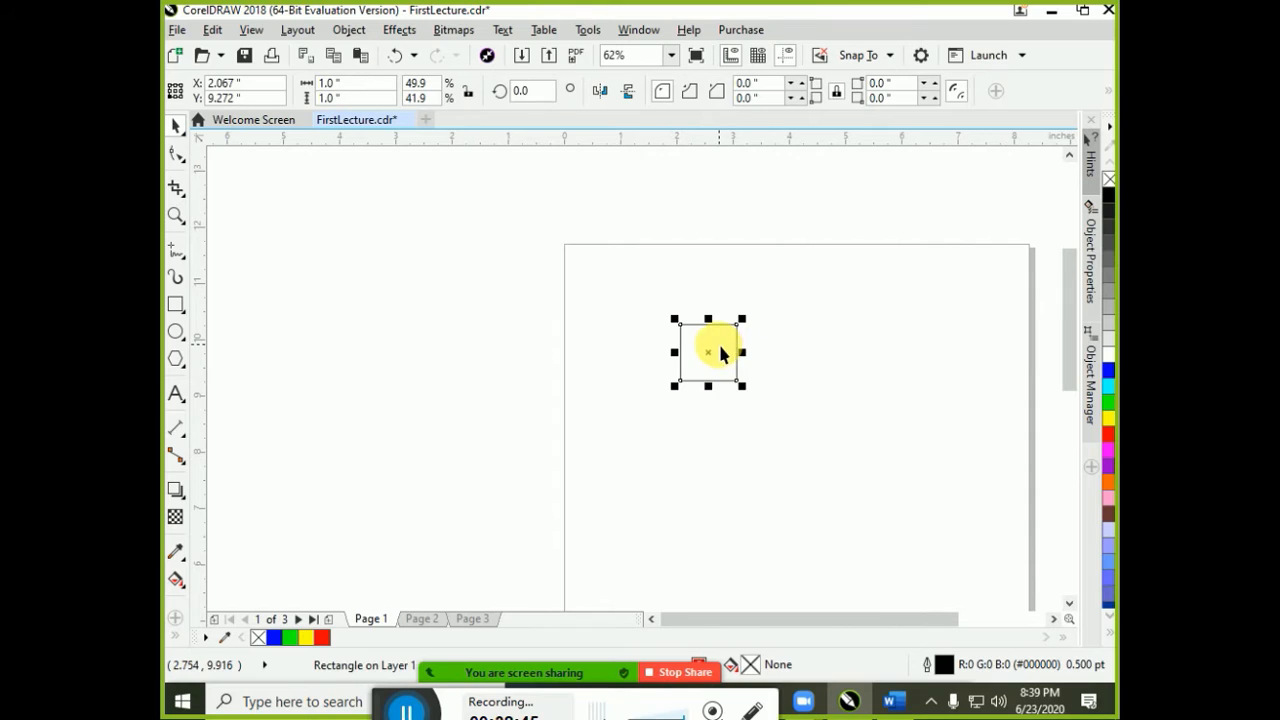
{"action": "left_click", "coordinate": [748, 420]}
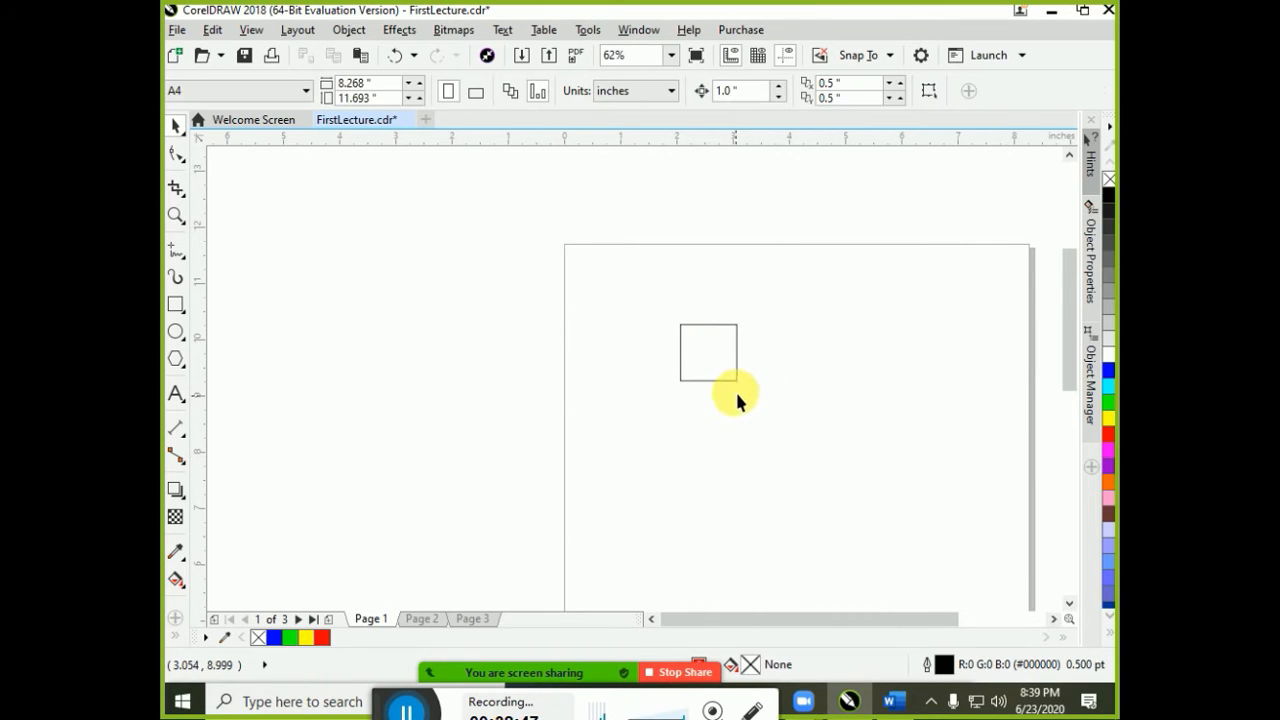
{"action": "left_click", "coordinate": [735, 381]}
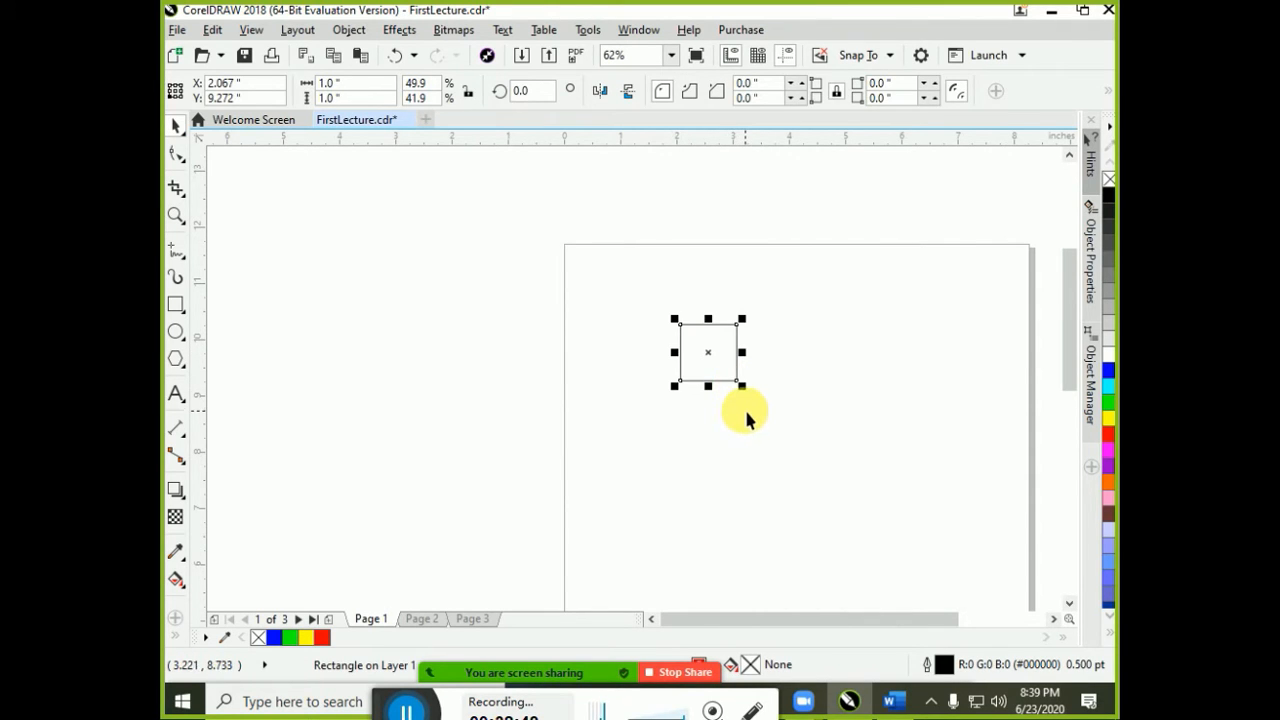
{"action": "left_click", "coordinate": [728, 366]}
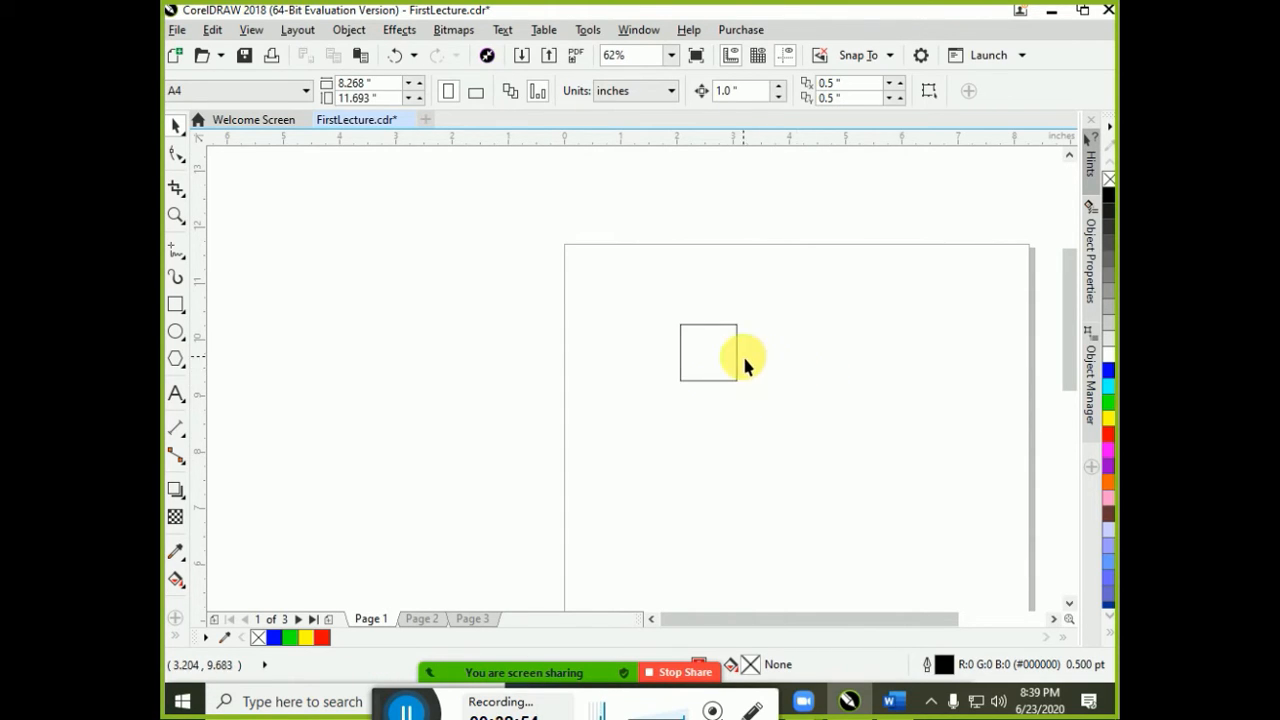
{"action": "left_click", "coordinate": [737, 330]}
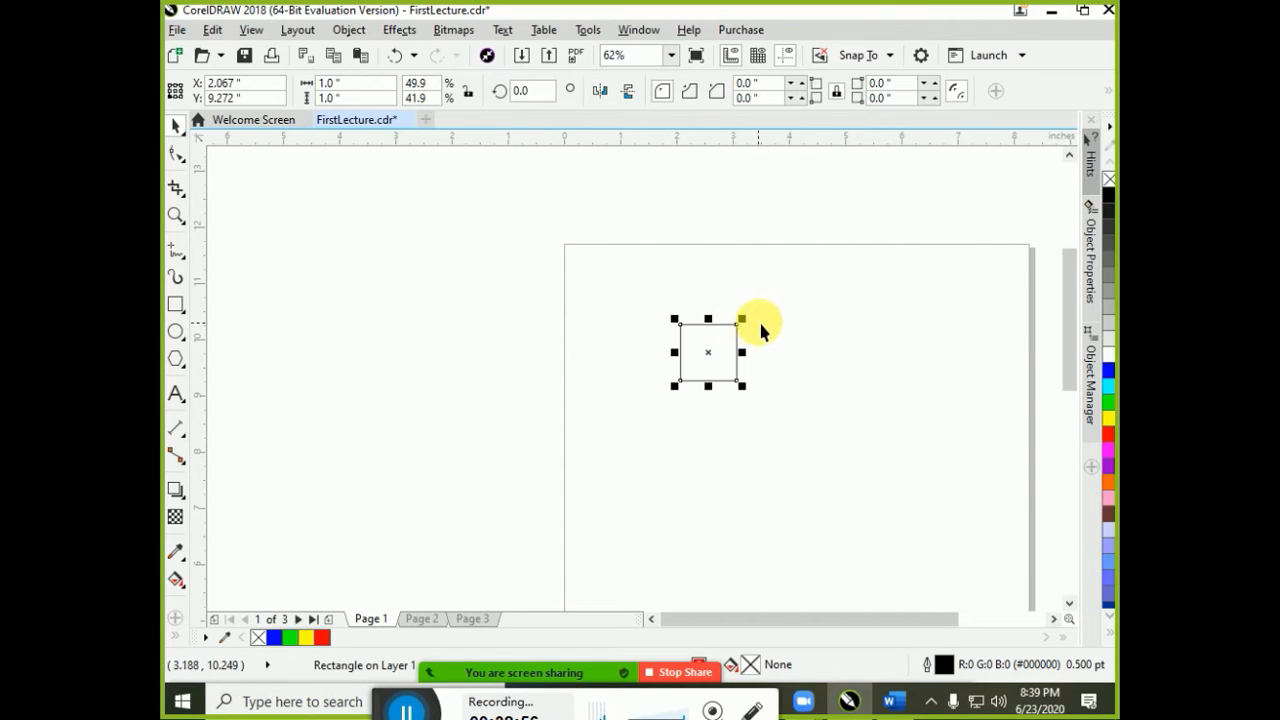
Turn treating all objects as filled back on and move the square by its interior to about X 0.983, Y 9.355 inches
{"action": "left_click", "coordinate": [880, 276]}
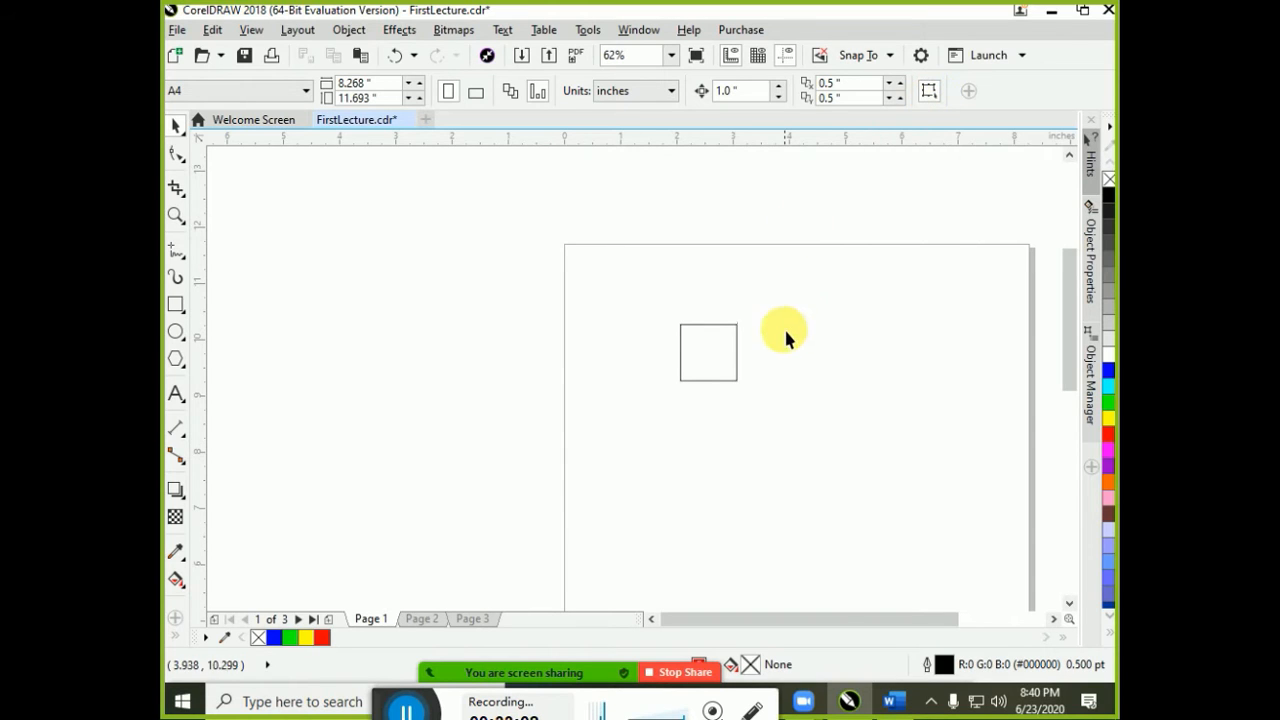
{"action": "left_click", "coordinate": [706, 352]}
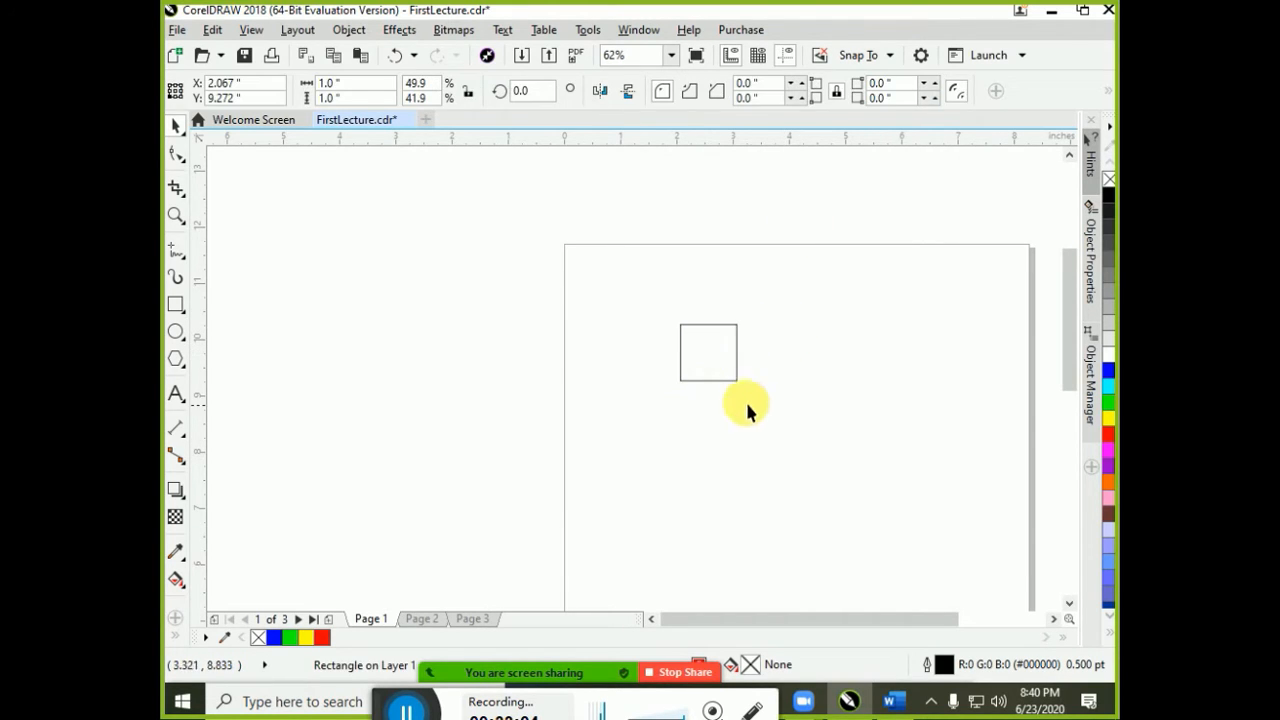
{"action": "left_click_drag", "start_coordinate": [686, 371], "coordinate": [625, 366]}
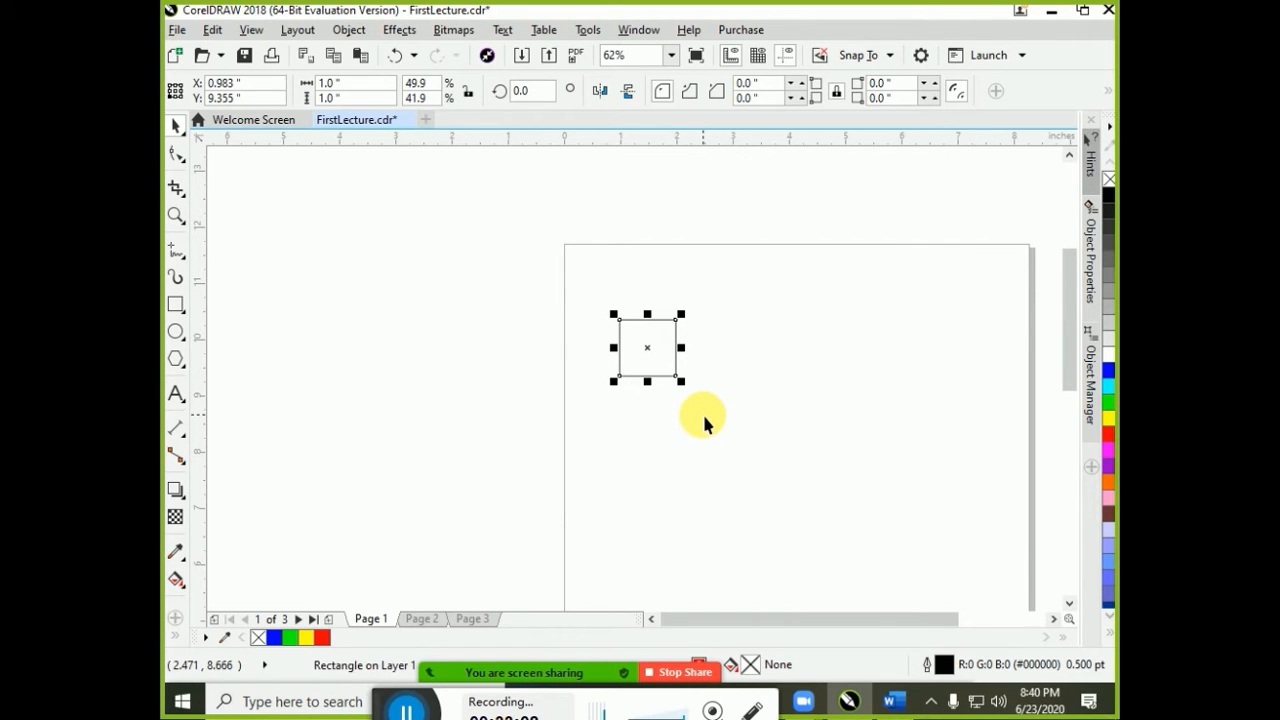
{"action": "left_click", "coordinate": [703, 418]}
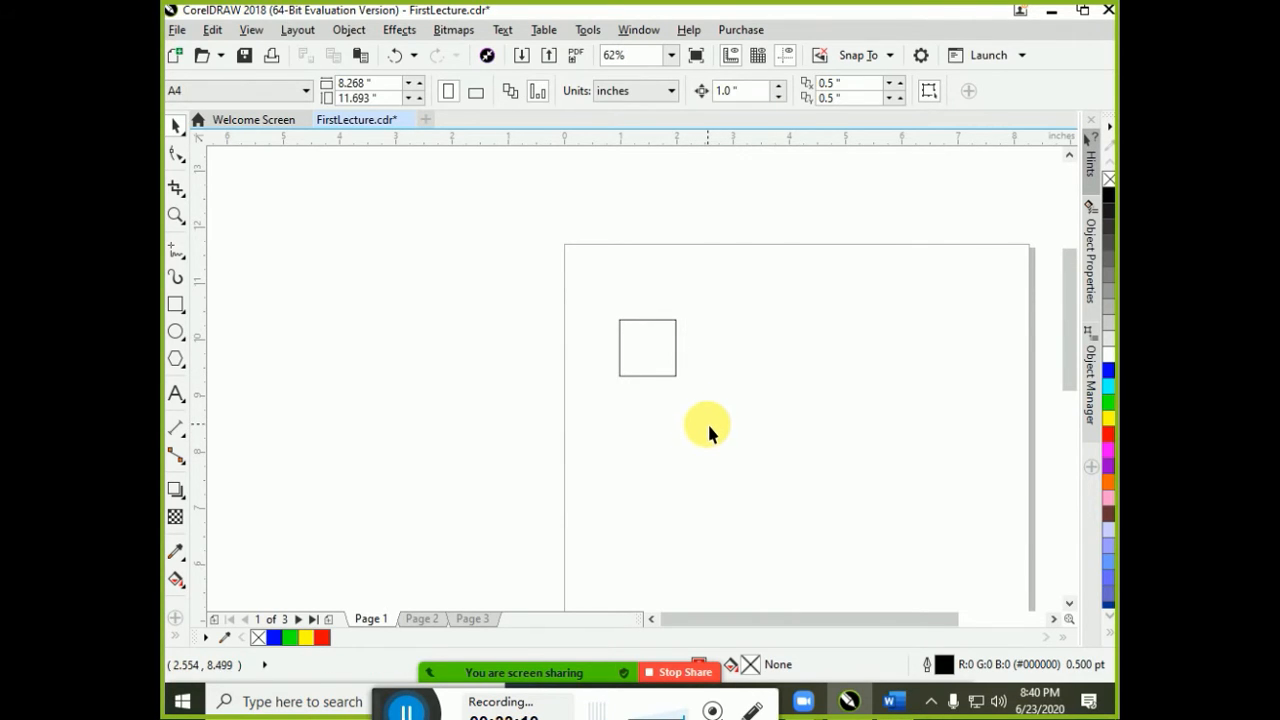
Move the square right to about X 2.2 inches and place a copy of it at X 0.5, Y 9.355 inches
{"action": "left_click", "coordinate": [670, 376]}
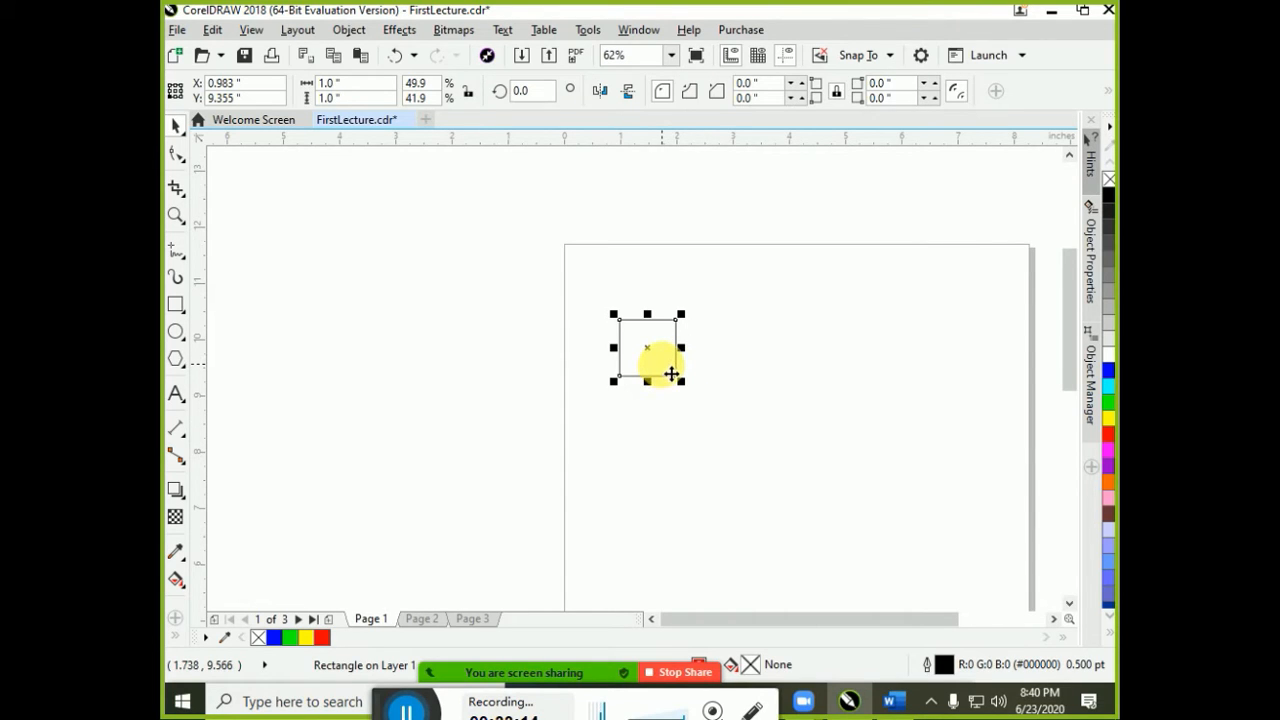
{"action": "left_click_drag", "start_coordinate": [671, 374], "coordinate": [645, 370]}
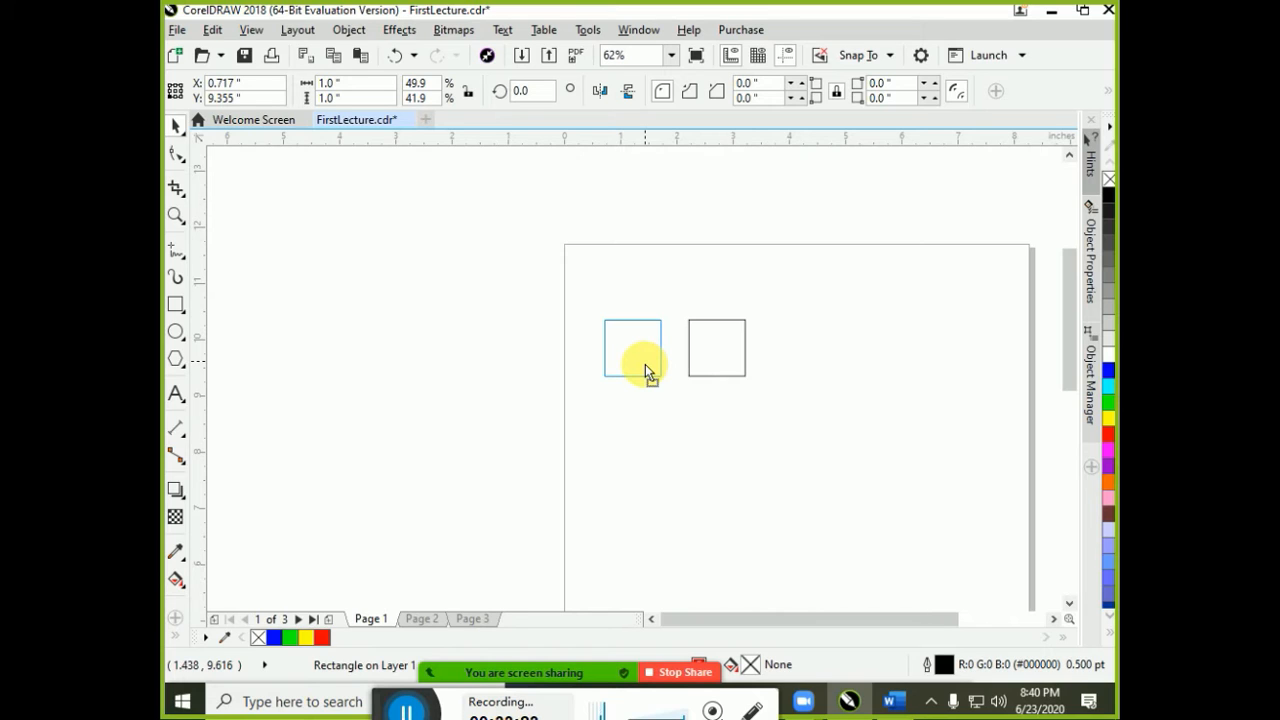
{"action": "mouse_move", "coordinate": [645, 365]}
{"action": "left_mouse_down"}
{"action": "mouse_move", "coordinate": [682, 366]}
{"action": "mouse_move", "coordinate": [632, 360]}
{"action": "left_mouse_up"}
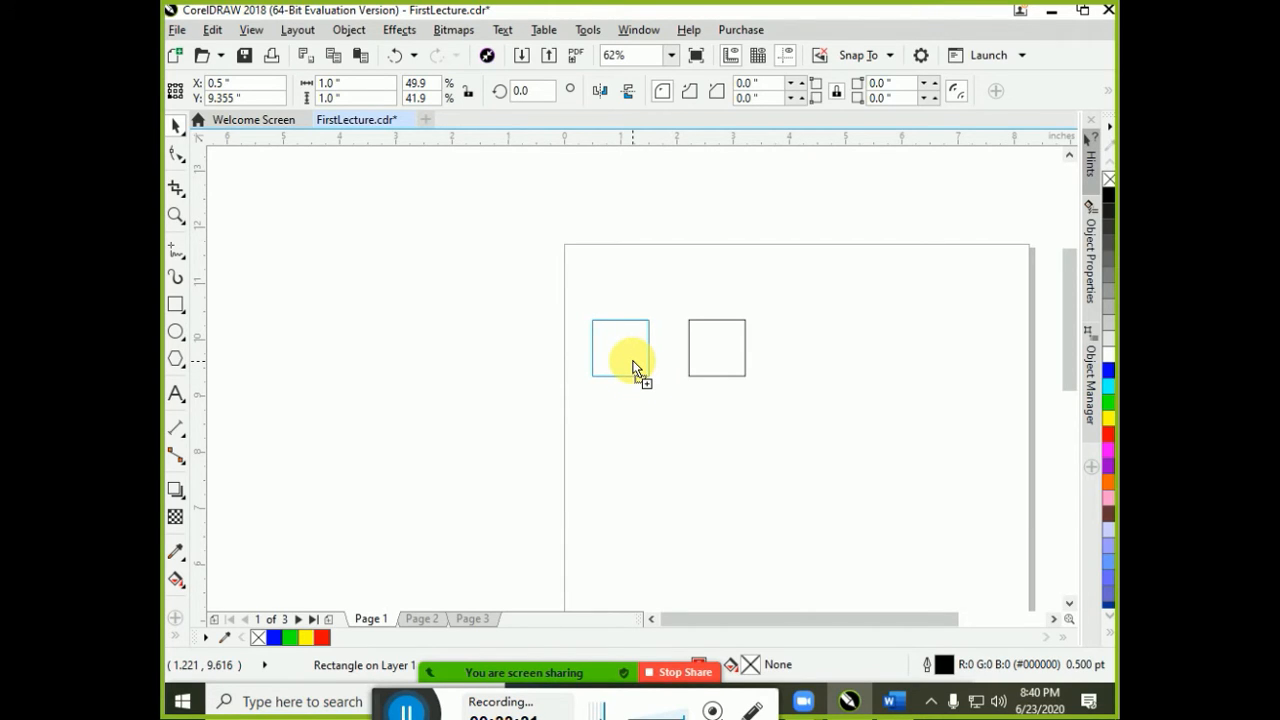
{"action": "left_click_drag", "start_coordinate": [632, 360], "coordinate": [632, 362]}
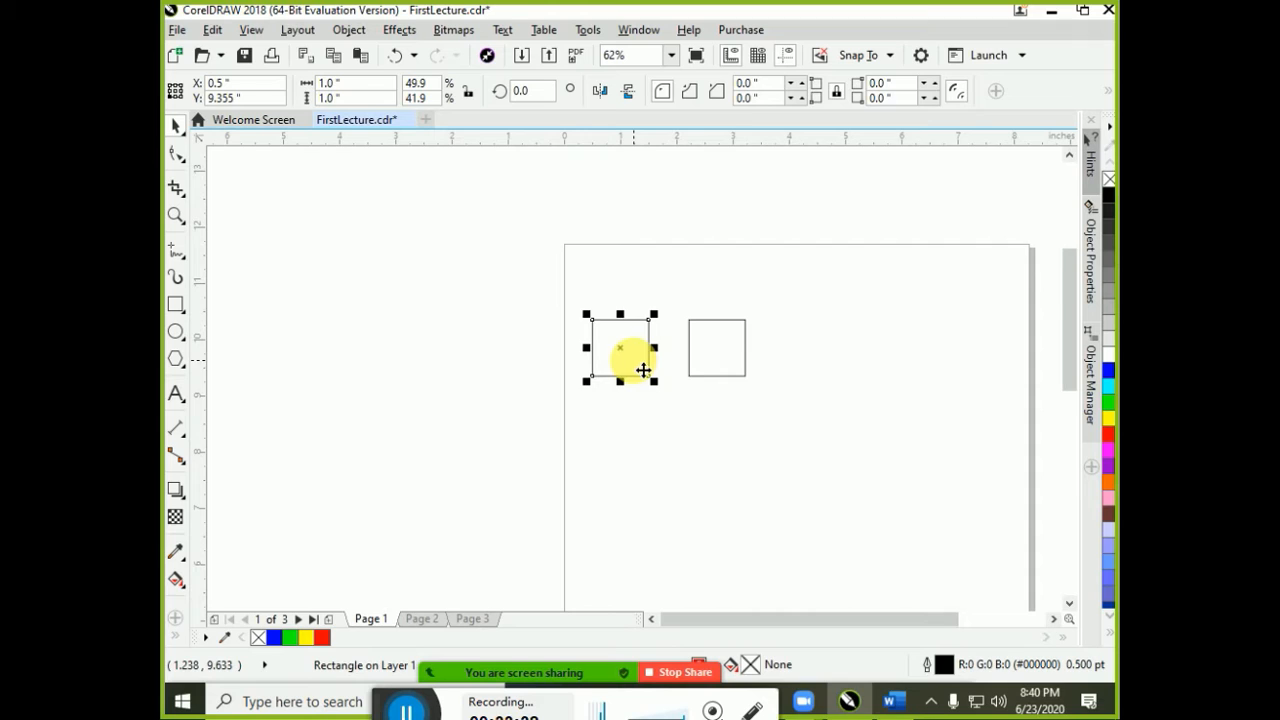
Place two copies of the square, one above and one below the gap between the two existing squares
{"action": "left_click", "coordinate": [703, 408]}
{"action": "left_click", "coordinate": [715, 376]}
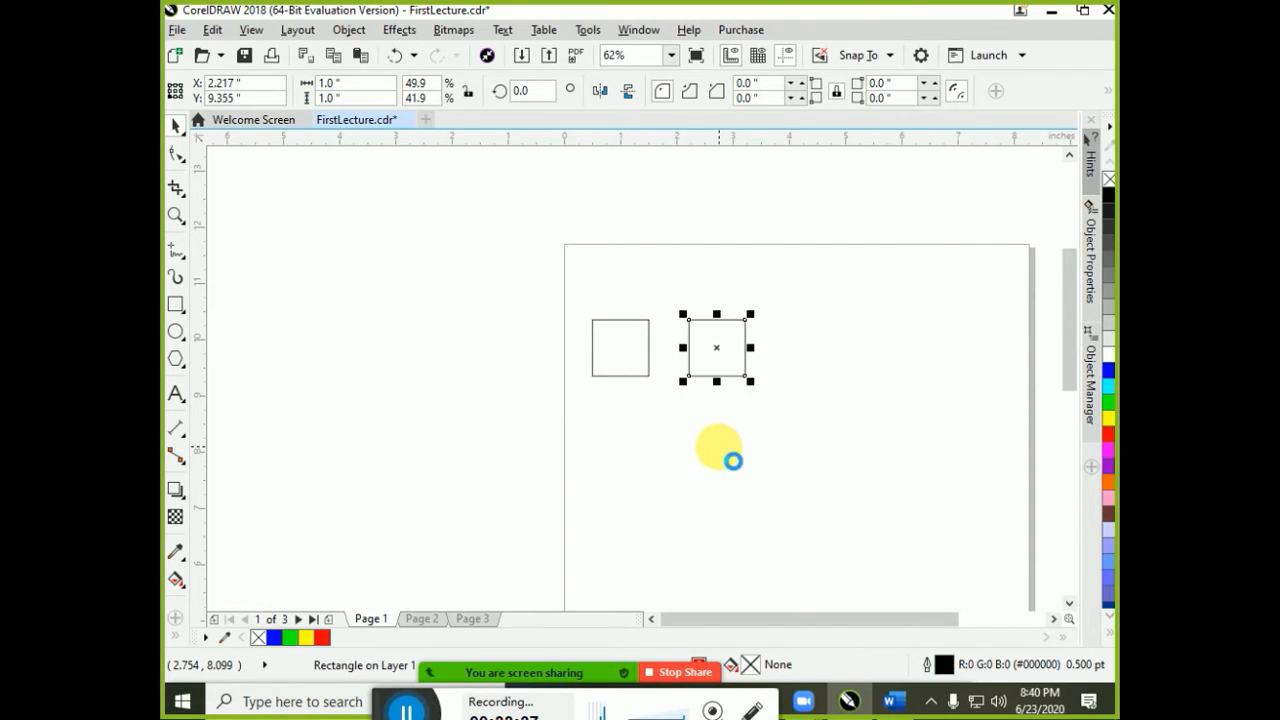
{"action": "left_click", "coordinate": [718, 443]}
{"action": "left_click_drag", "start_coordinate": [737, 372], "coordinate": [690, 296]}
{"action": "left_click", "coordinate": [789, 362]}
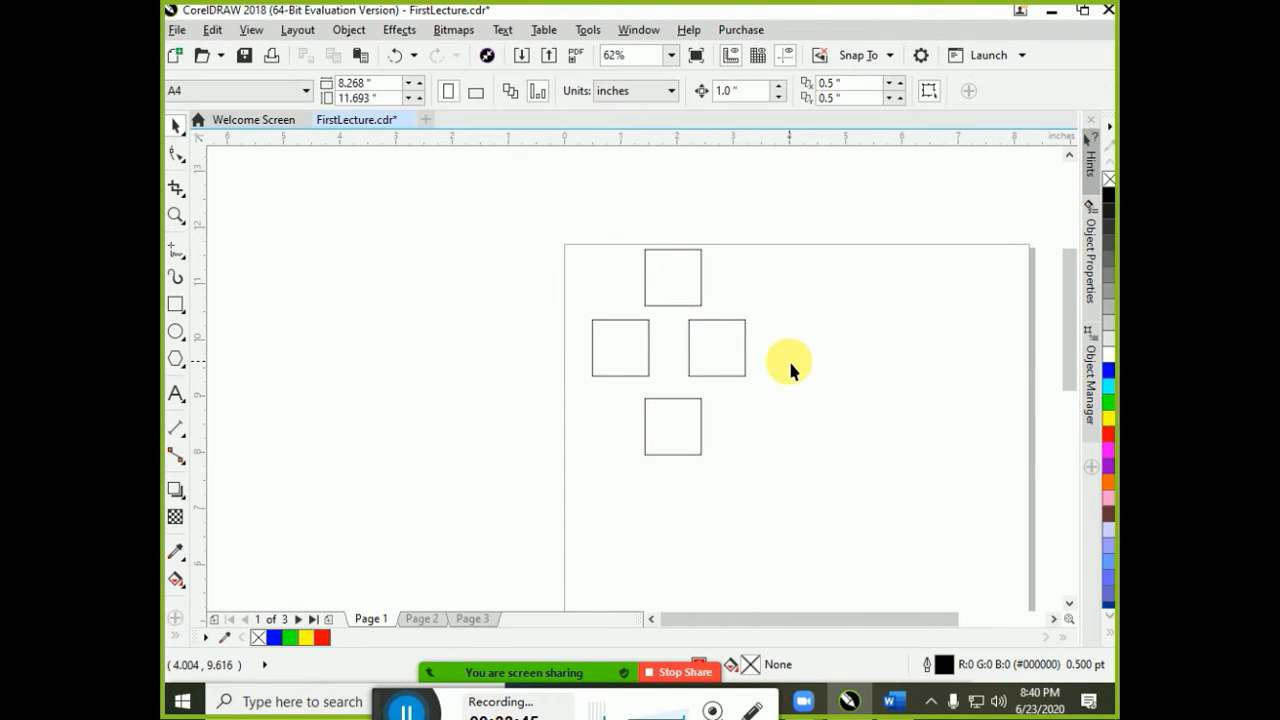
Move the four squares closer together into a diamond arrangement near the page's upper-left corner
{"action": "left_click", "coordinate": [646, 357]}
{"action": "mouse_move", "coordinate": [643, 357]}
{"action": "left_mouse_down"}
{"action": "mouse_move", "coordinate": [705, 363]}
{"action": "mouse_move", "coordinate": [650, 358]}
{"action": "left_mouse_up"}
{"action": "left_click_drag", "start_coordinate": [684, 417], "coordinate": [686, 408]}
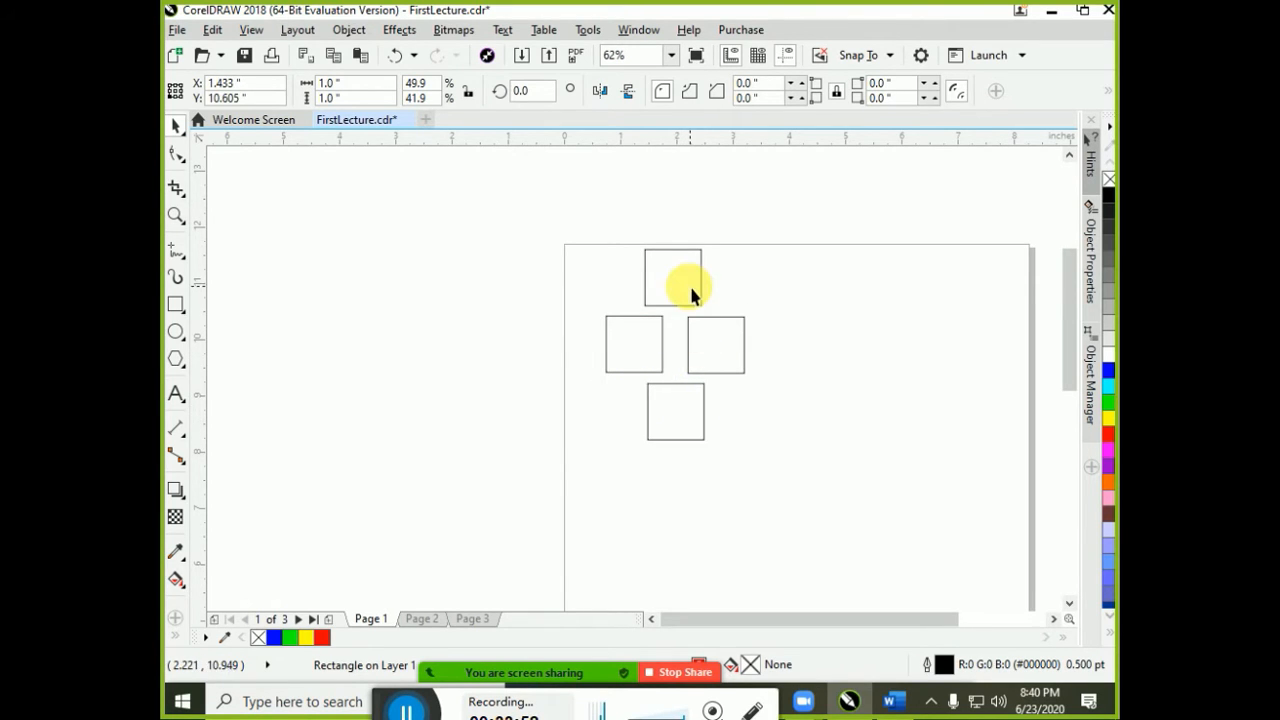
{"action": "left_click_drag", "start_coordinate": [686, 286], "coordinate": [702, 296]}
{"action": "left_click", "coordinate": [768, 425]}
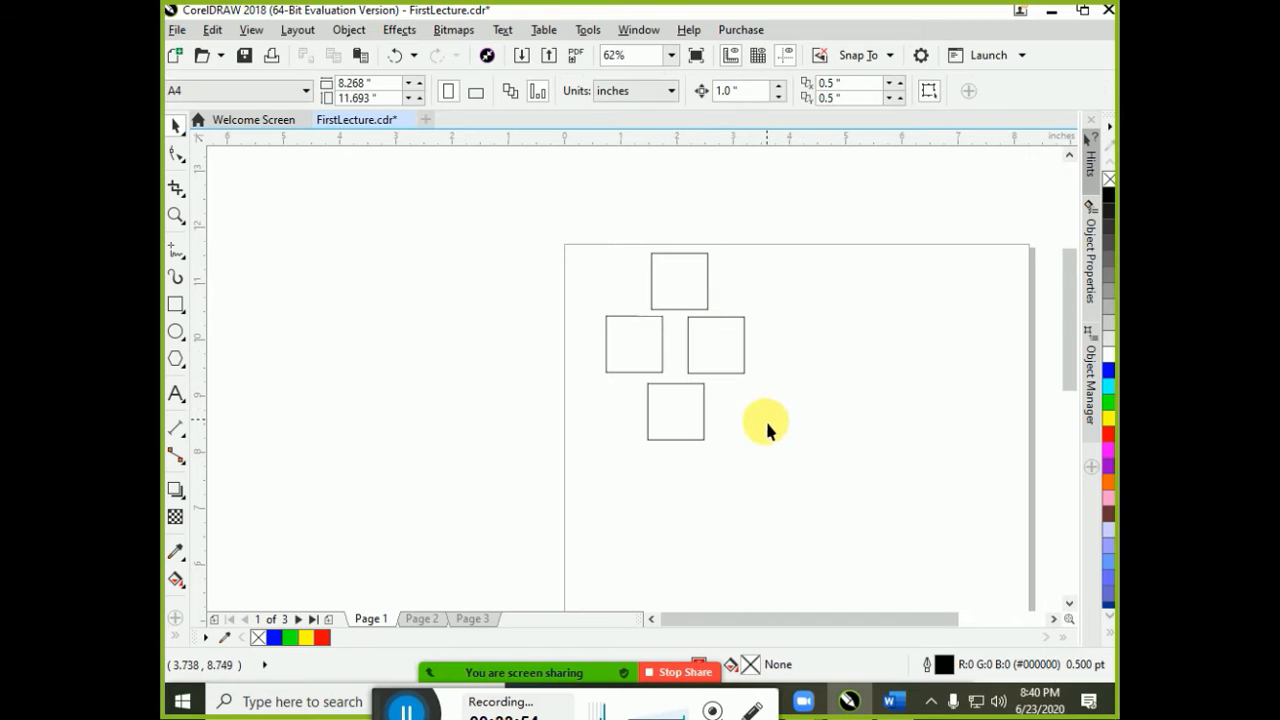
Place four more copies of the square, two outside the page's left edge and two in the right part of the page
{"action": "left_click_drag", "start_coordinate": [724, 365], "coordinate": [470, 261]}
{"action": "left_click", "coordinate": [892, 516]}
{"action": "left_click", "coordinate": [523, 348]}
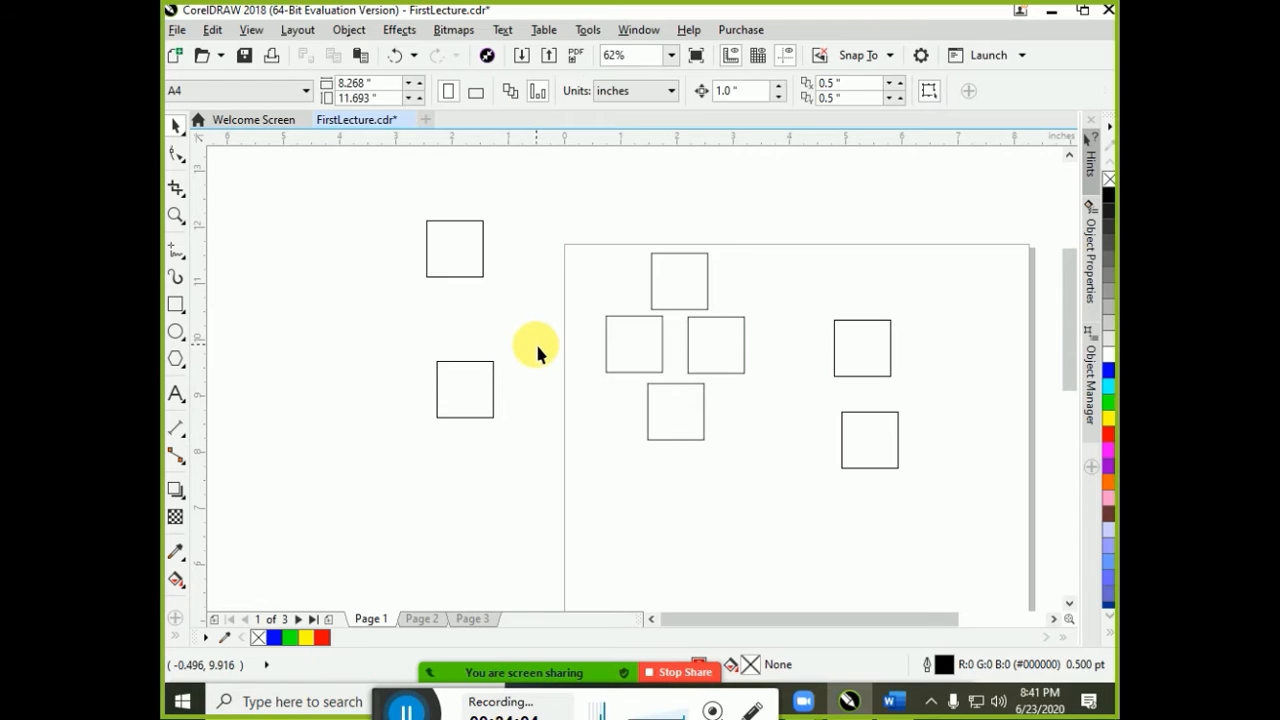
Copy the upper square outside the page to about X 4.454, Y 10.966 inches
{"action": "left_click", "coordinate": [483, 258]}
{"action": "left_click", "coordinate": [484, 258]}
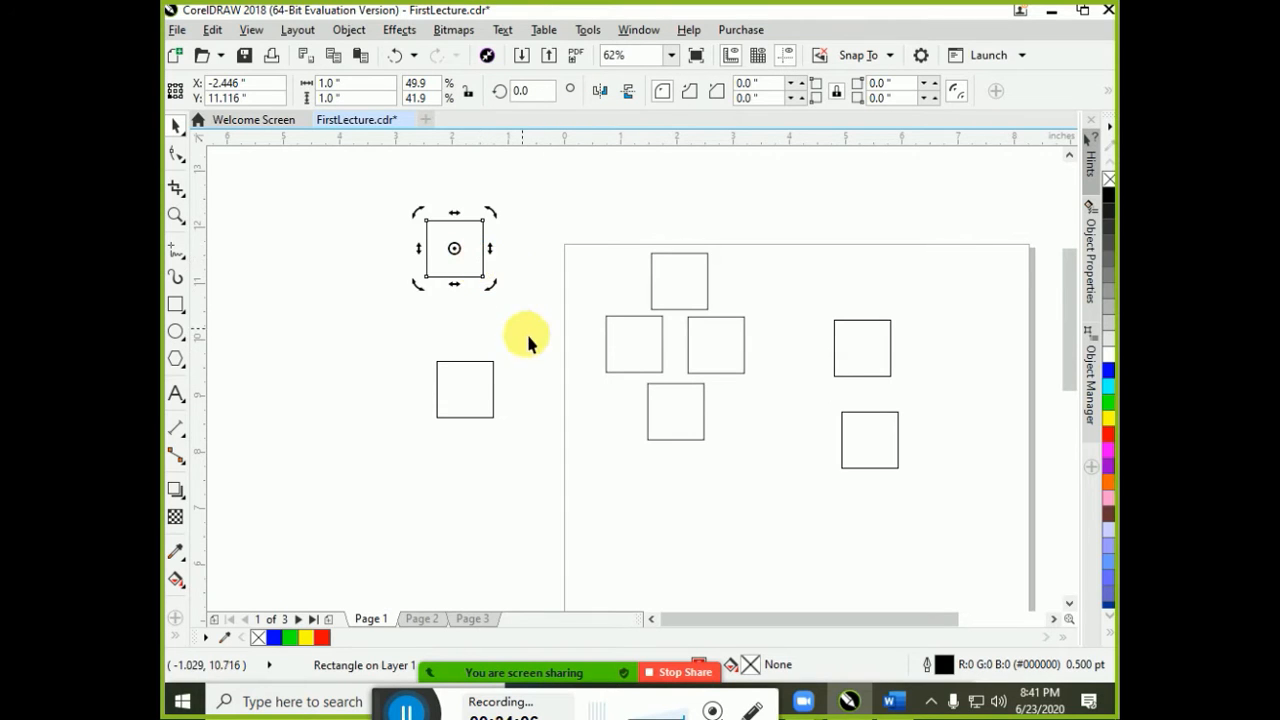
{"action": "left_click", "coordinate": [463, 258]}
{"action": "left_click_drag", "start_coordinate": [463, 258], "coordinate": [843, 264]}
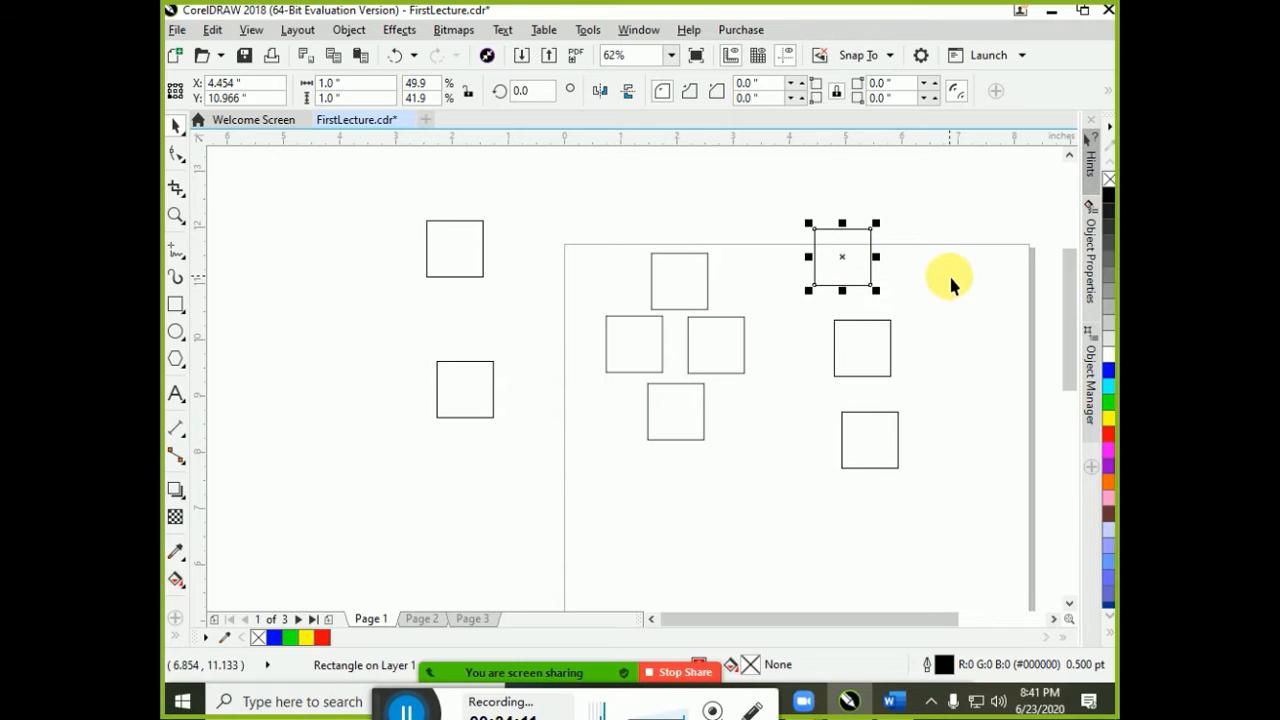
Move the page's top-right square farther right and place copies at about X 0.871, Y 6.633; X 2.921, Y 6.683; and X 5.454, Y 11.549 inches
{"action": "left_click", "coordinate": [946, 271]}
{"action": "left_click", "coordinate": [872, 265]}
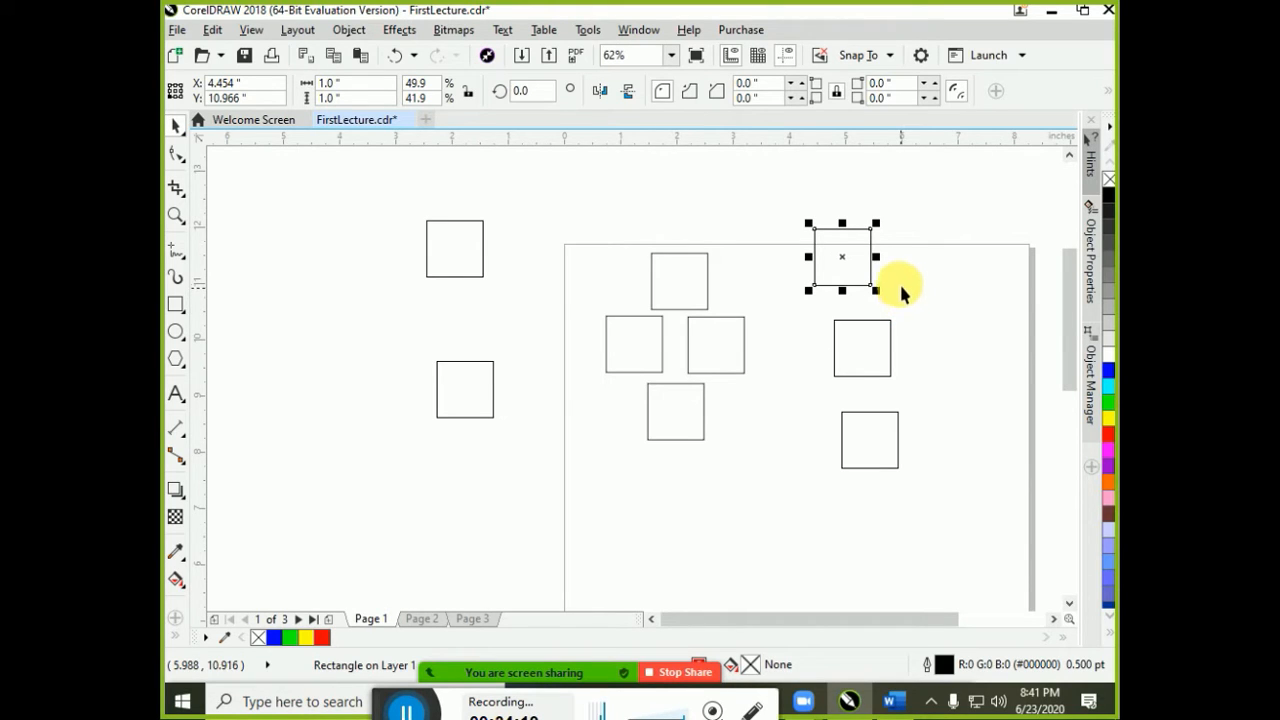
{"action": "left_click_drag", "start_coordinate": [848, 283], "coordinate": [912, 277]}
{"action": "left_click_drag", "start_coordinate": [684, 439], "coordinate": [651, 521]}
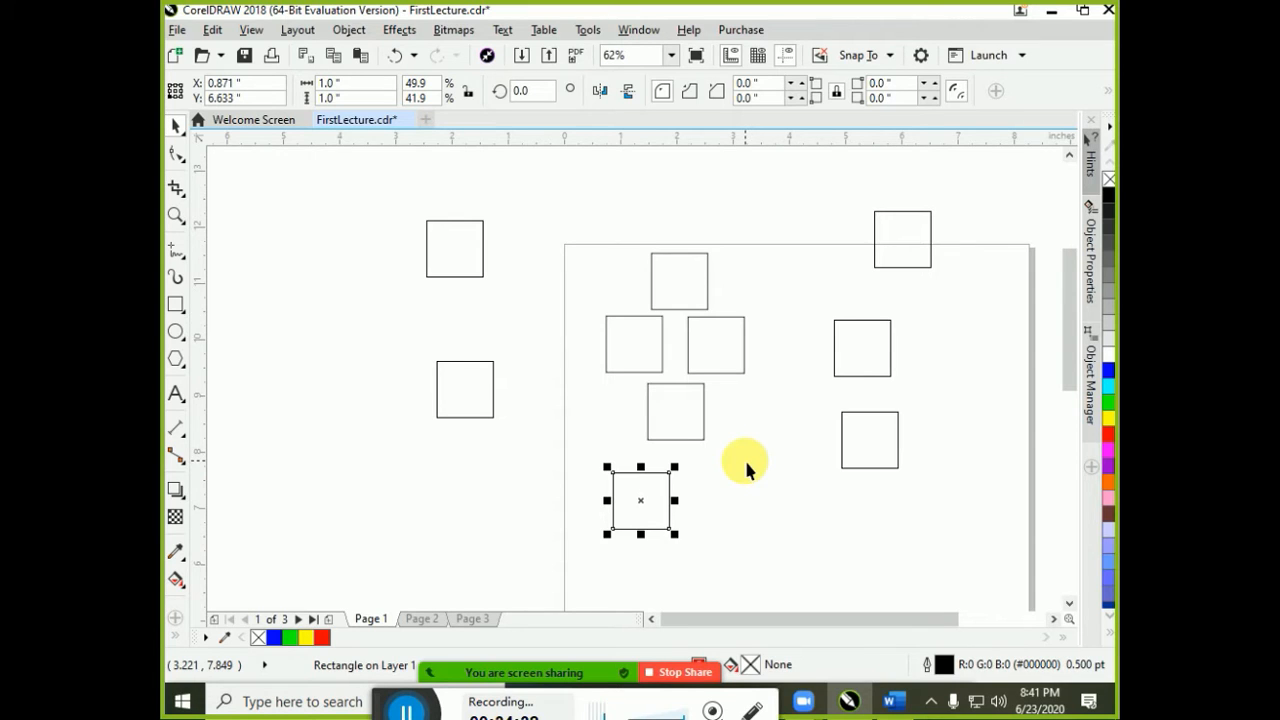
{"action": "left_click_drag", "start_coordinate": [654, 497], "coordinate": [769, 497]}
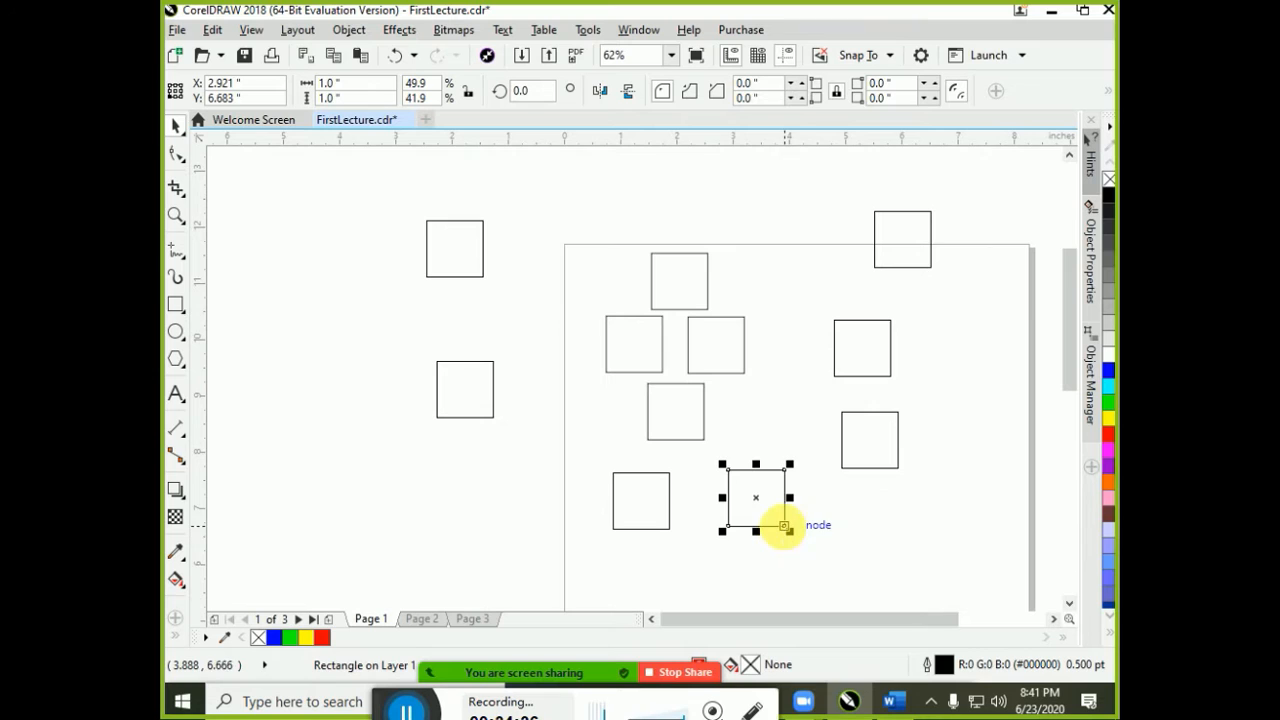
{"action": "mouse_move", "coordinate": [888, 256]}
{"action": "left_mouse_down"}
{"action": "mouse_move", "coordinate": [806, 243]}
{"action": "mouse_move", "coordinate": [892, 239]}
{"action": "left_mouse_up"}
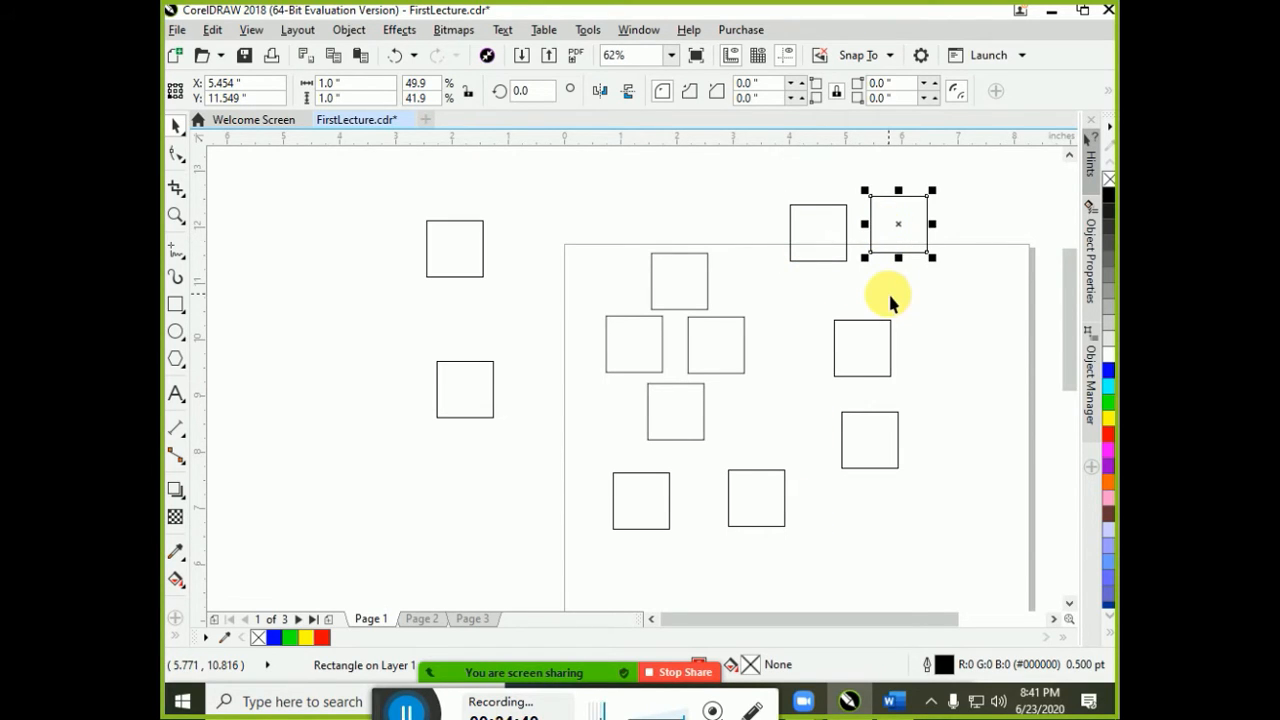
Undo the scattered copies and moves back to the diamond arrangement of four squares
{"action": "key", "text": "ctrl+z"}
{"action": "key", "text": "ctrl+z"}
{"action": "key", "text": "ctrl+z"}
{"action": "key", "text": "ctrl+z"}
{"action": "key", "text": "ctrl+z"}
{"action": "key", "text": "ctrl+z"}
{"action": "key", "text": "ctrl+z"}
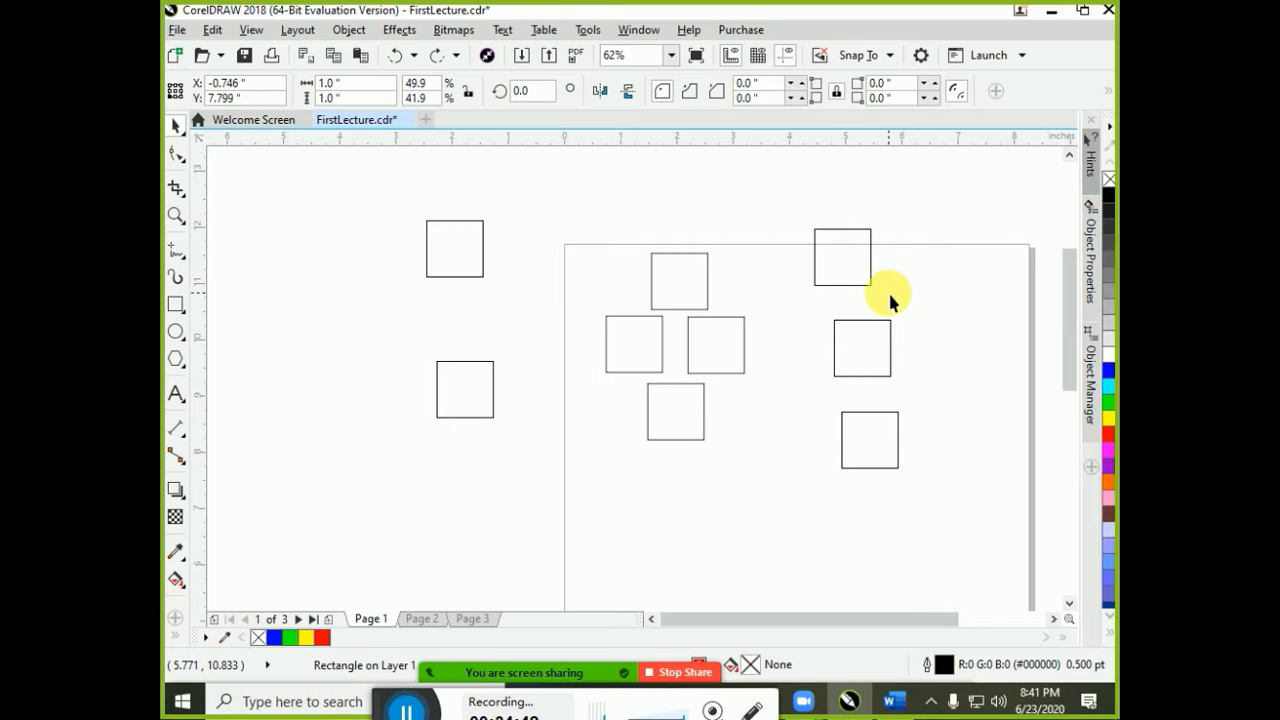
{"action": "key", "text": "ctrl+z"}
{"action": "key", "text": "ctrl+z"}
{"action": "key", "text": "ctrl+z"}
{"action": "left_click", "coordinate": [763, 403]}
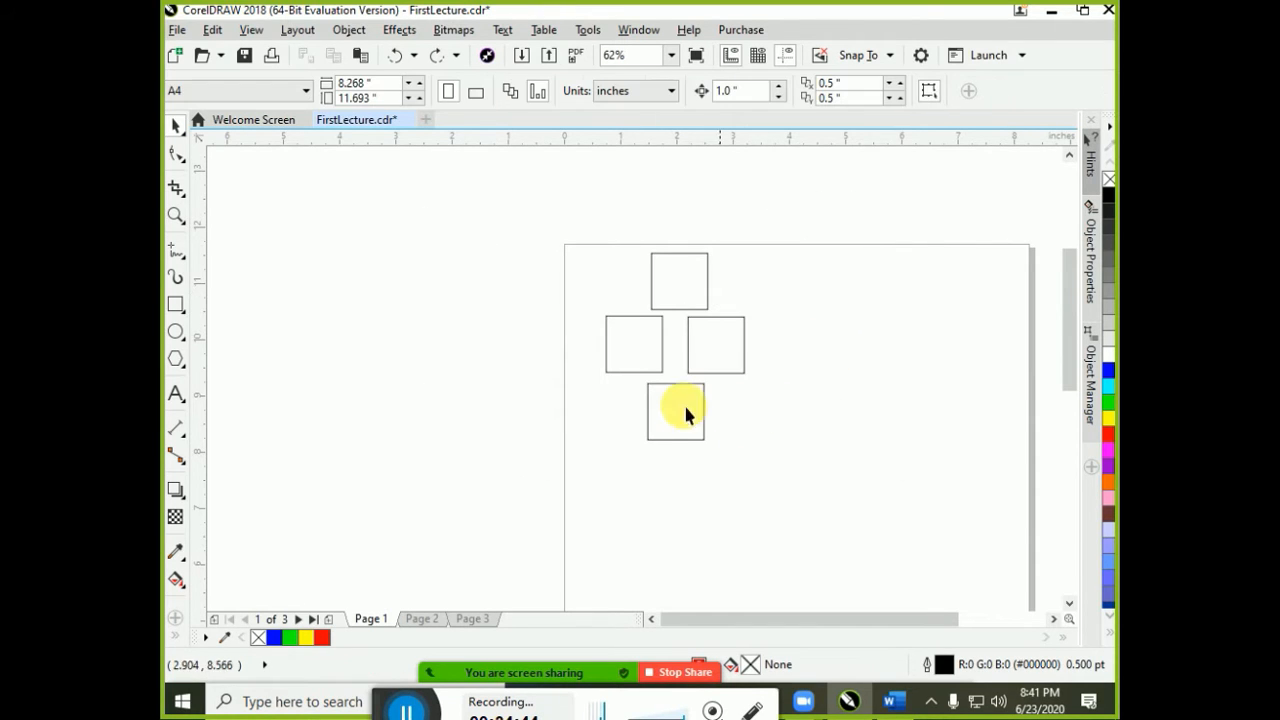
Place one square outside the page at about X -2.329, Y 10.233 inches and delete all the squares on the page
{"action": "left_click", "coordinate": [634, 343]}
{"action": "left_click", "coordinate": [688, 362]}
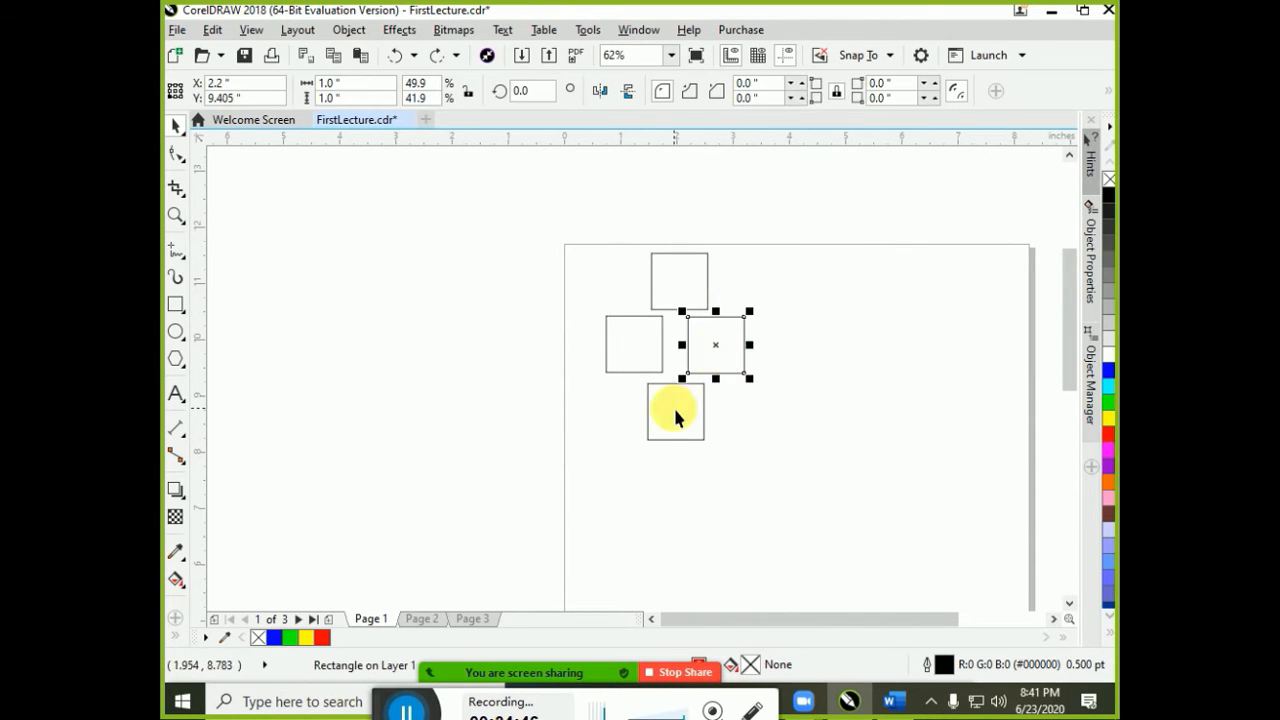
{"action": "left_click", "coordinate": [704, 400]}
{"action": "left_click_drag", "start_coordinate": [743, 360], "coordinate": [460, 301]}
{"action": "left_click_drag", "start_coordinate": [574, 200], "coordinate": [957, 496]}
{"action": "key", "text": "Delete"}
Copy the outside square to X 1.854, Y 9.949 inches on the page, and copy that one to about X 0.788, Y 7.616 inches
{"action": "left_click", "coordinate": [471, 314]}
{"action": "left_click_drag", "start_coordinate": [471, 314], "coordinate": [707, 330]}
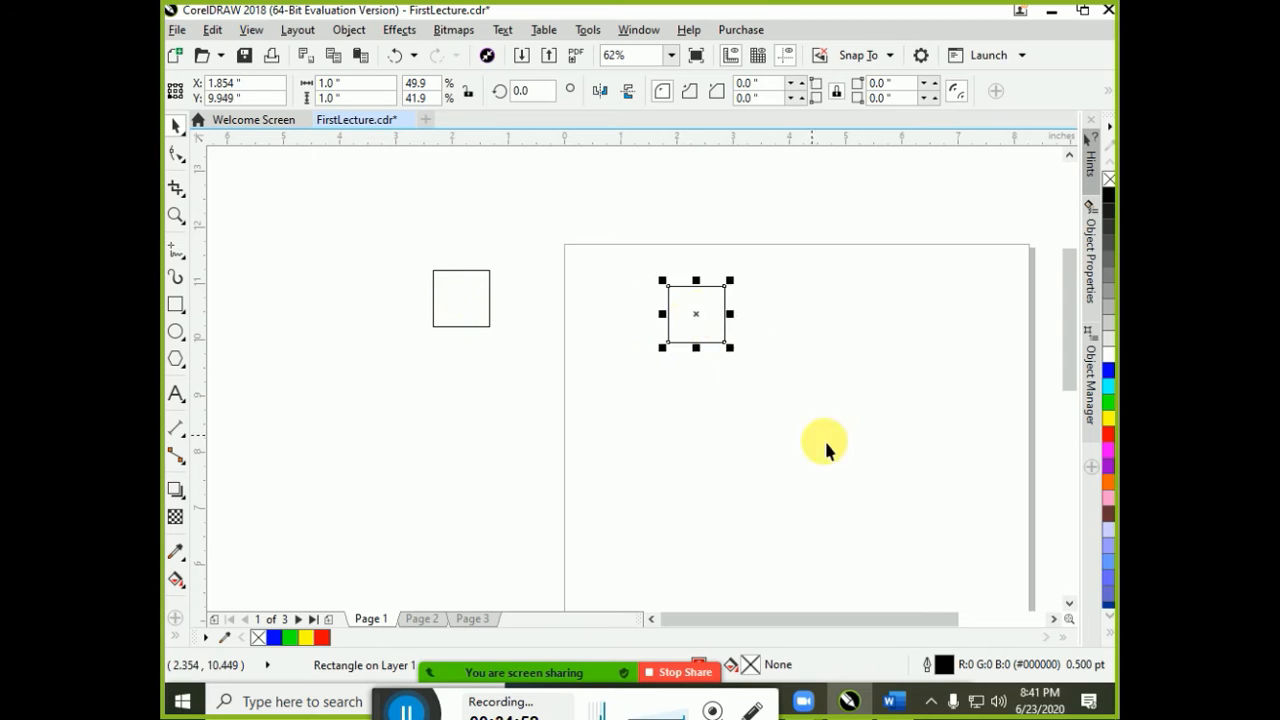
{"action": "key", "text": "Escape"}
{"action": "left_click", "coordinate": [726, 338]}
{"action": "left_click_drag", "start_coordinate": [689, 337], "coordinate": [620, 468]}
{"action": "right_click", "coordinate": [620, 468]}
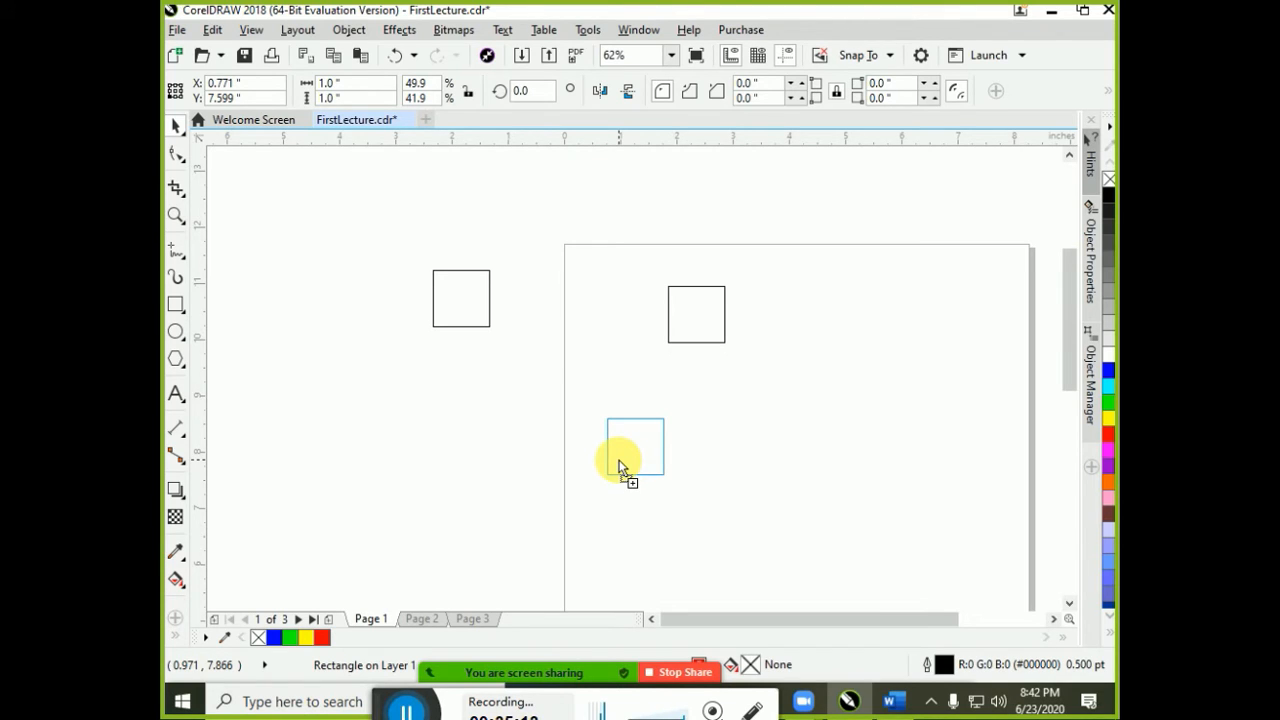
{"action": "left_click_drag", "start_coordinate": [620, 468], "coordinate": [621, 467]}
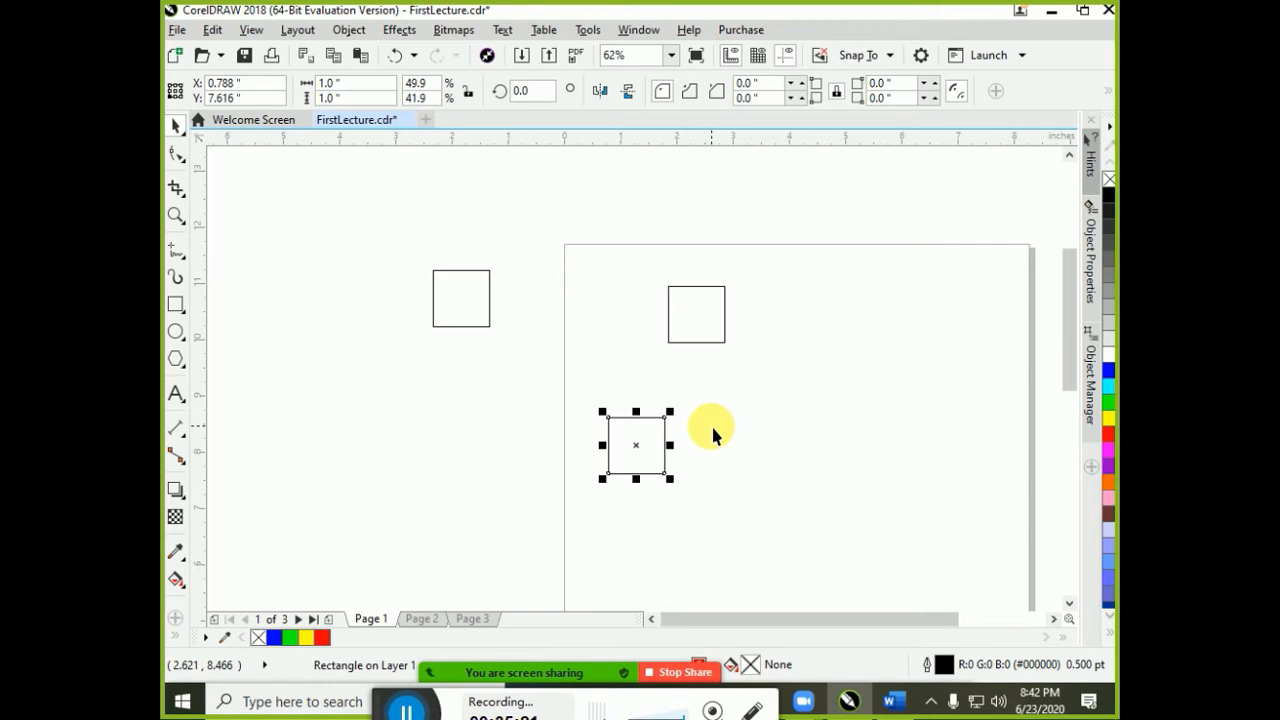
Move the lower square to about X 3.121, Y 8.699 inches and place another copy in the page's upper-right area
{"action": "left_click", "coordinate": [642, 455]}
{"action": "left_click_drag", "start_coordinate": [645, 453], "coordinate": [779, 369]}
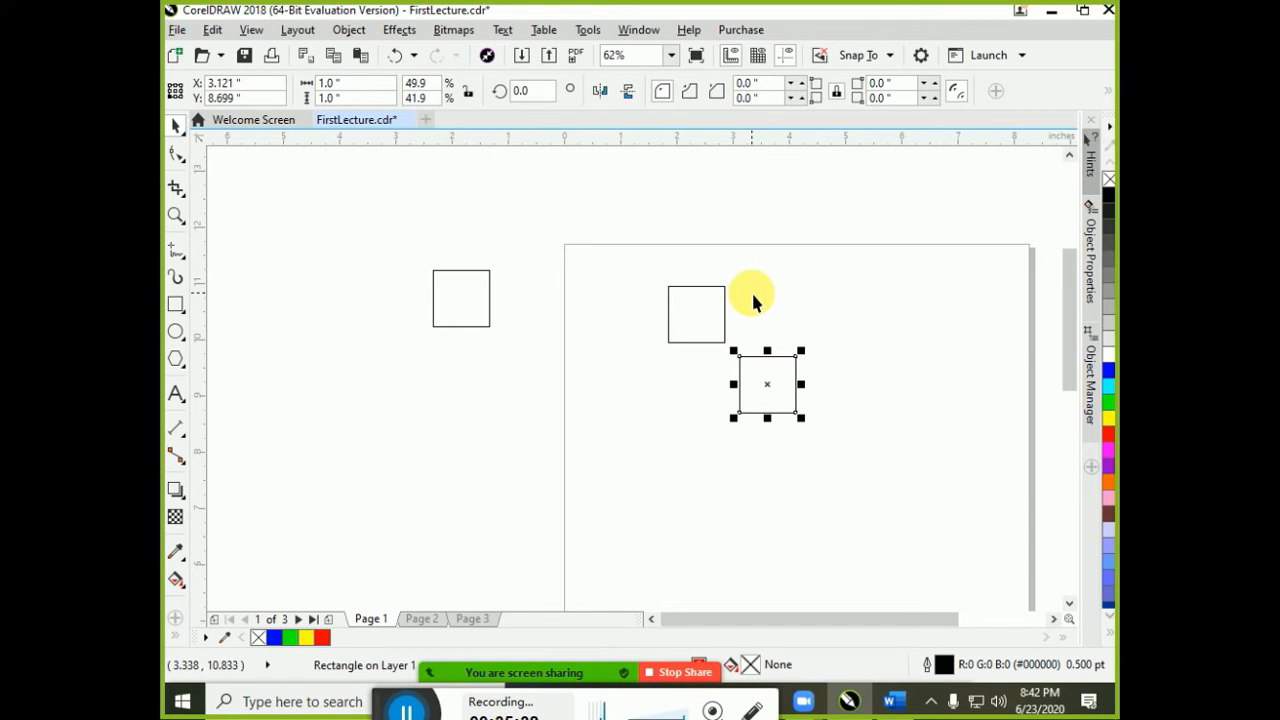
{"action": "left_click", "coordinate": [591, 420]}
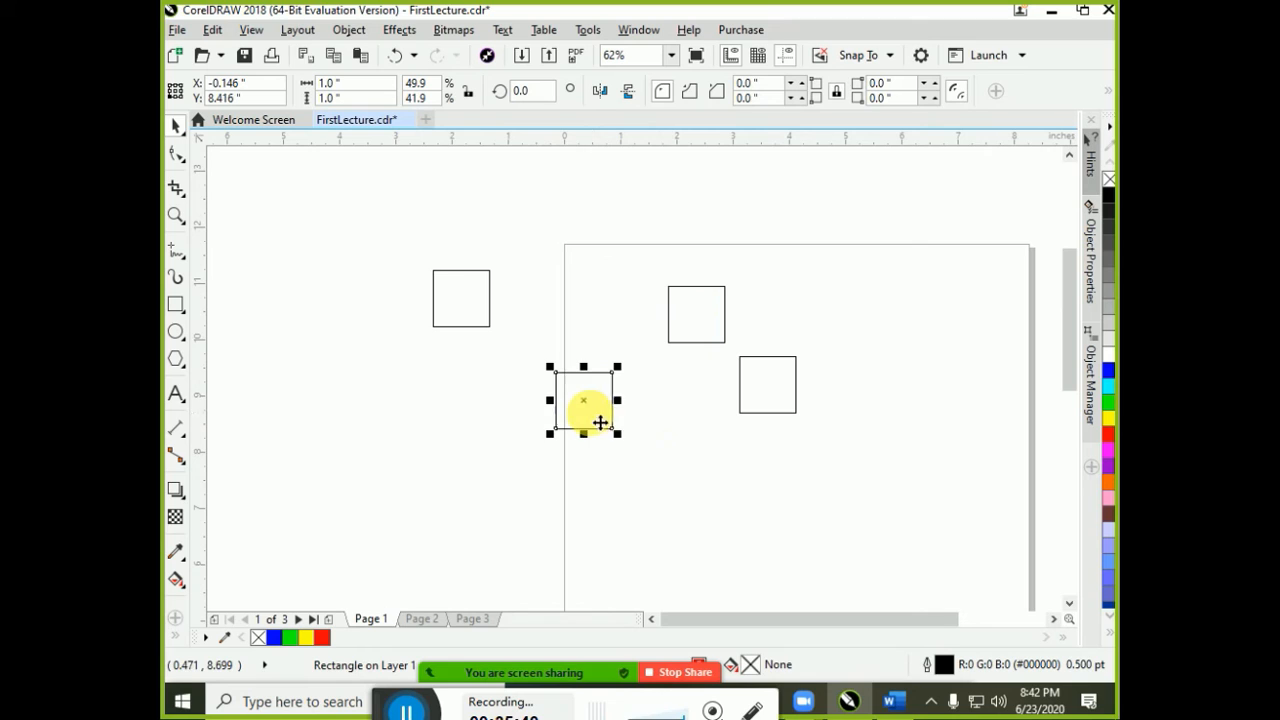
{"action": "left_click_drag", "start_coordinate": [595, 420], "coordinate": [854, 319]}
Move the three page squares individually to about X 0.354, Y 10.333; X -2.246, Y 8.283; and X 2.654, Y 9.916 inches
{"action": "left_click_drag", "start_coordinate": [696, 314], "coordinate": [612, 293]}
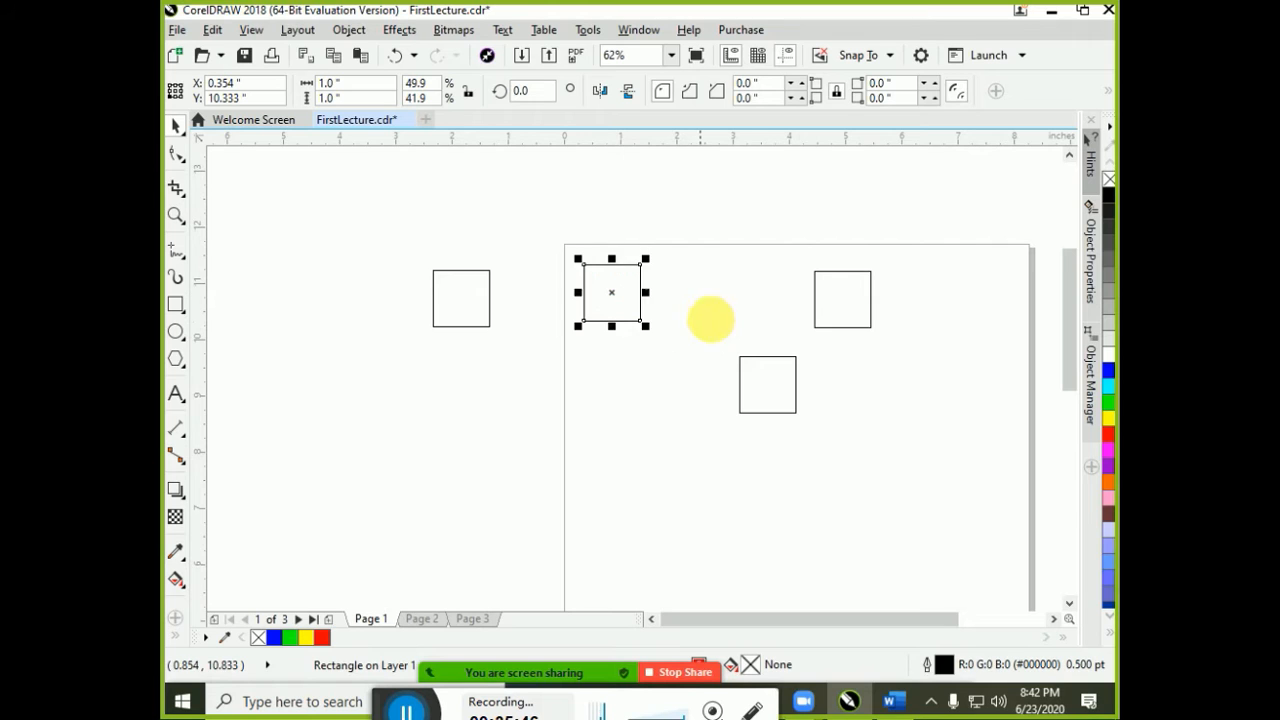
{"action": "left_click", "coordinate": [791, 329]}
{"action": "left_click_drag", "start_coordinate": [816, 322], "coordinate": [439, 431]}
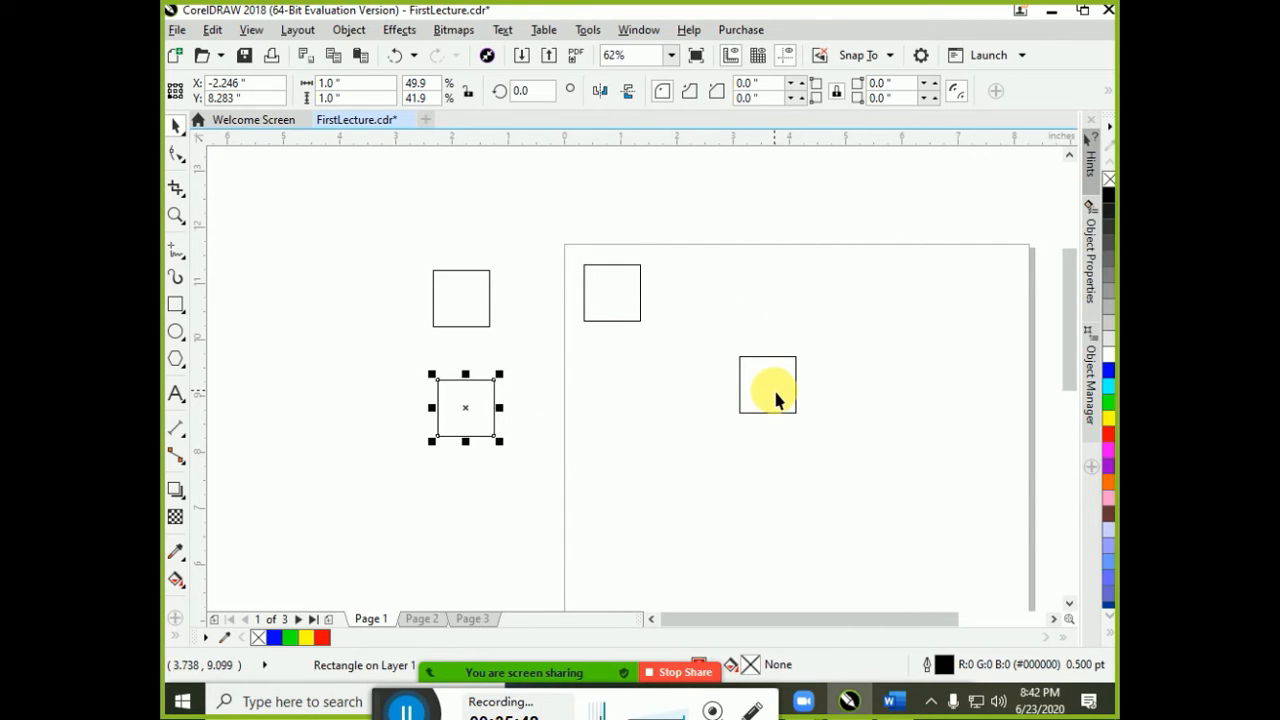
{"action": "left_click_drag", "start_coordinate": [776, 398], "coordinate": [754, 334]}
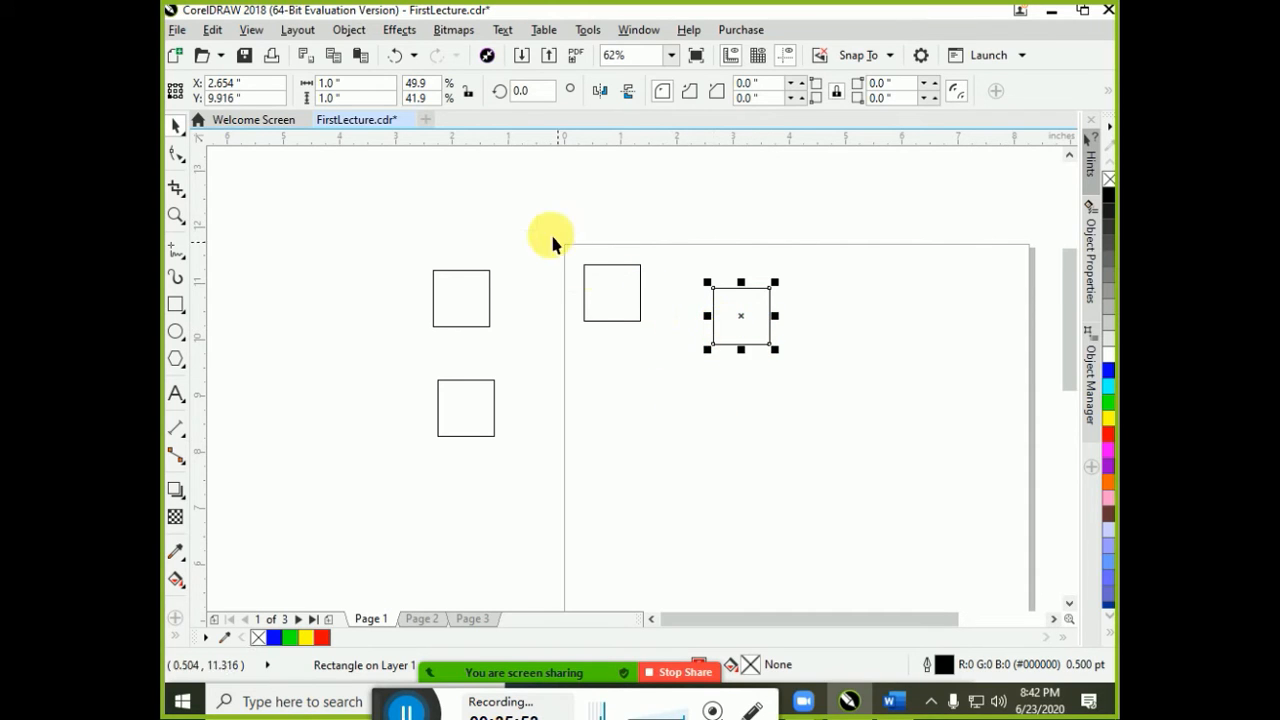
Delete the squares on the page and the lower square outside it, keeping only the upper outside square
{"action": "left_click_drag", "start_coordinate": [542, 222], "coordinate": [831, 449]}
{"action": "key", "text": "Delete"}
{"action": "left_click_drag", "start_coordinate": [426, 349], "coordinate": [557, 537]}
{"action": "key", "text": "Delete"}
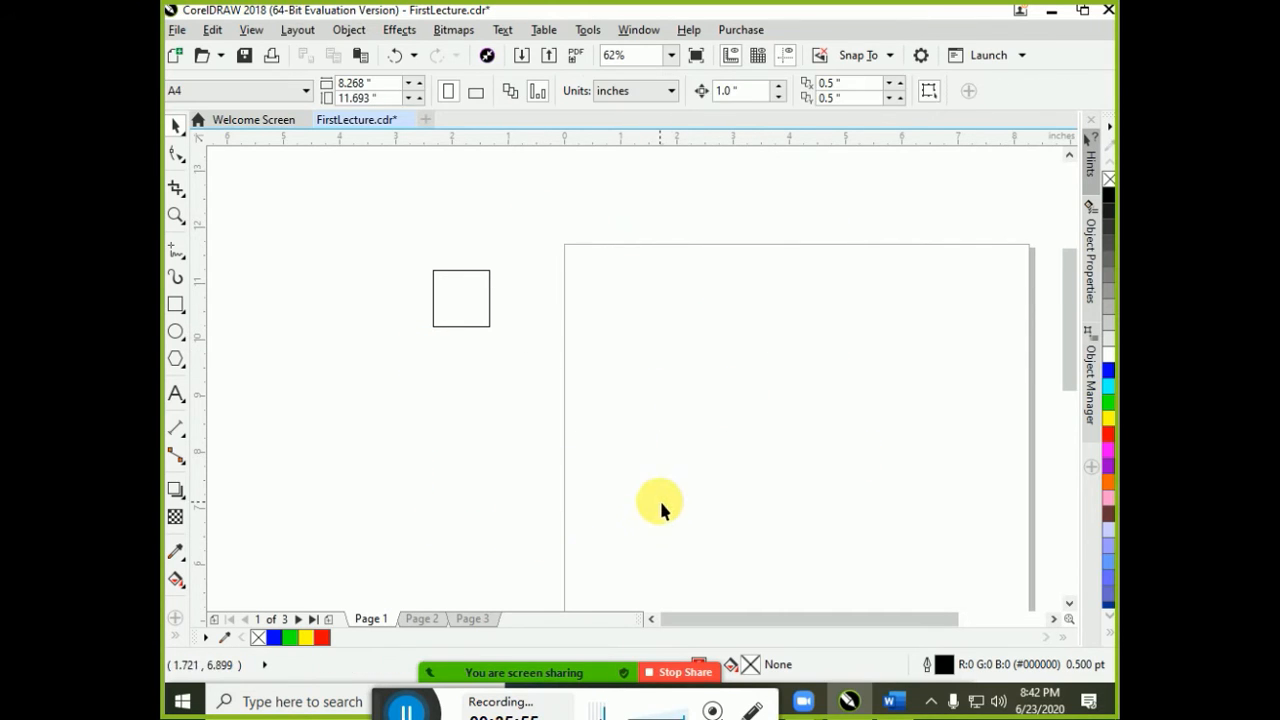
{"action": "left_click", "coordinate": [651, 498]}
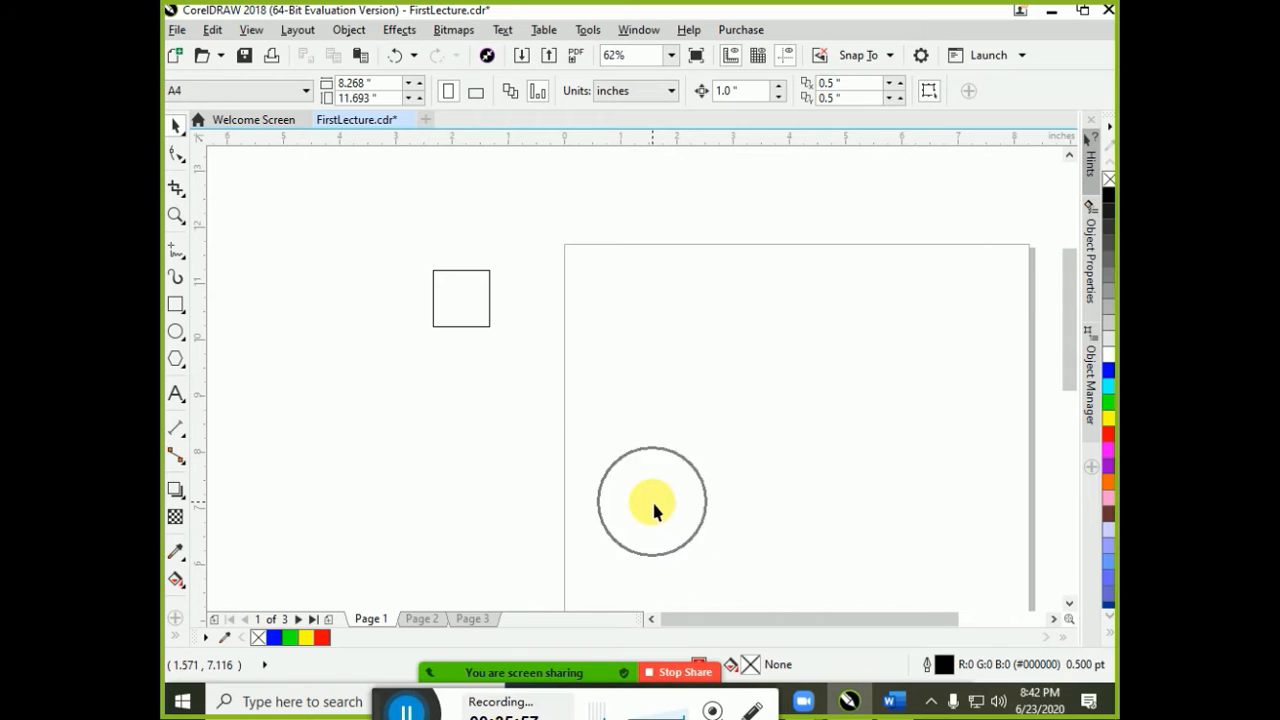
Resize the remaining square to 2 by 2 inches and place a copy on the page at about X 2.533, Y 8.14 inches
{"action": "scroll", "coordinate": [650, 497], "scroll_direction": "down", "scroll_amount": 2}
{"action": "left_click", "coordinate": [457, 223]}
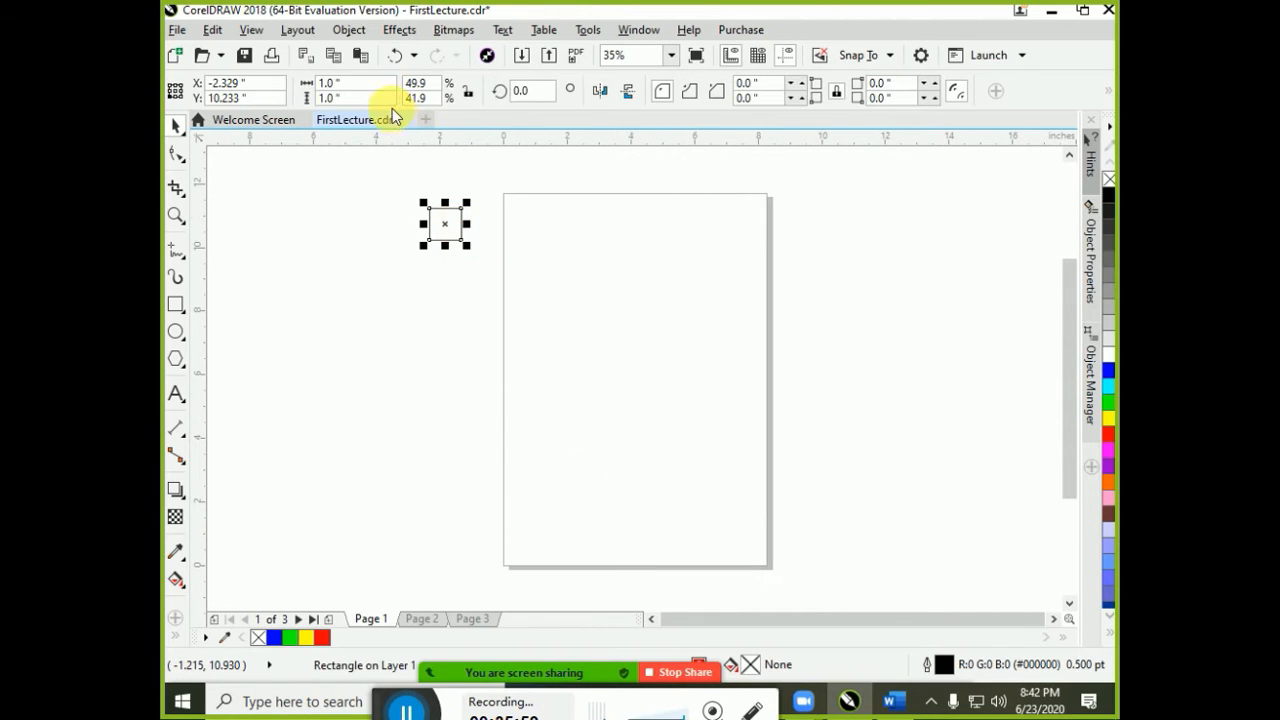
{"action": "left_click", "coordinate": [342, 80]}
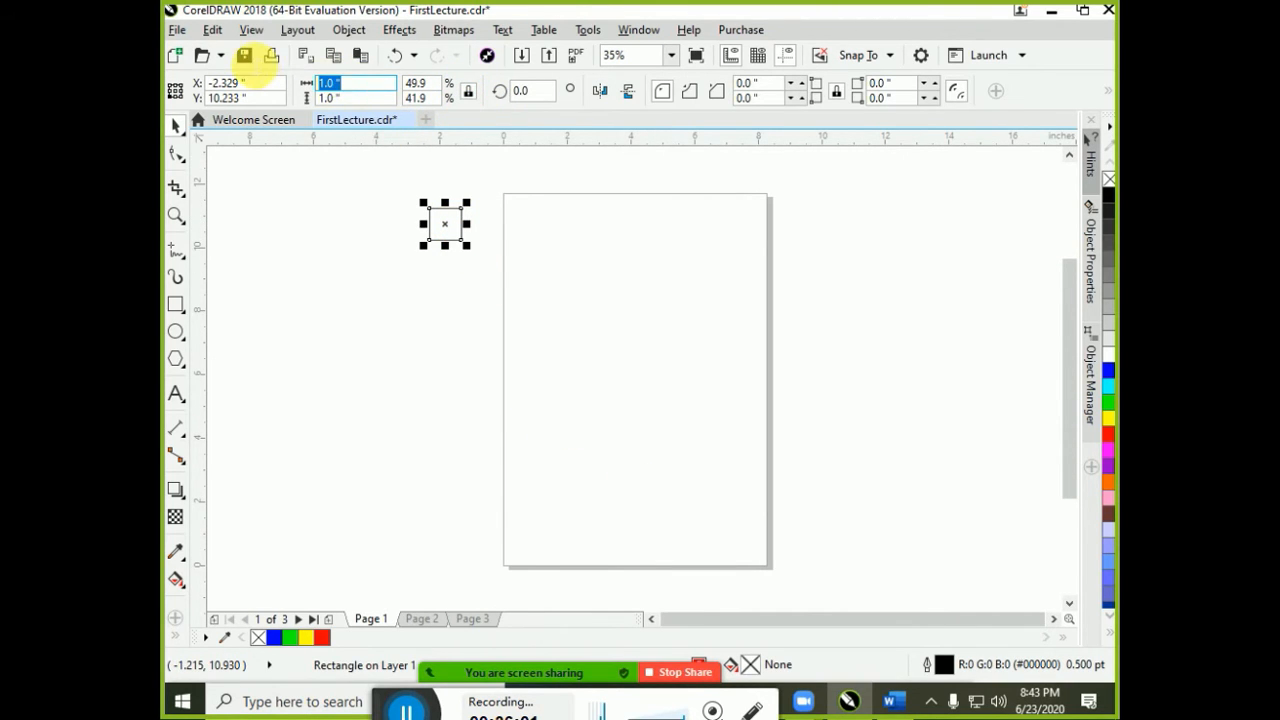
{"action": "type", "text": "2"}
{"action": "key", "text": "Return"}
{"action": "left_click_drag", "start_coordinate": [470, 242], "coordinate": [598, 296]}
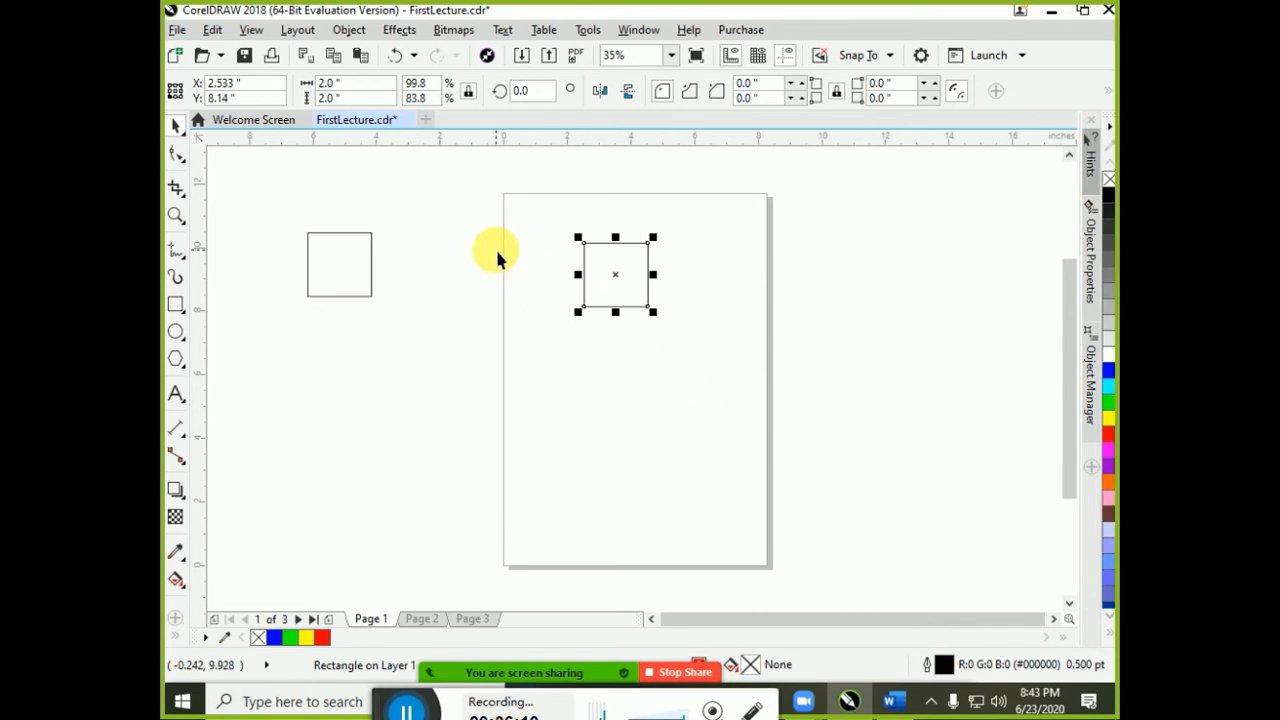
Fill the square on the page with yellow, try a copy at about X 4.566, Y 7.08 inches and undo that copy
{"action": "left_click", "coordinate": [1108, 417]}
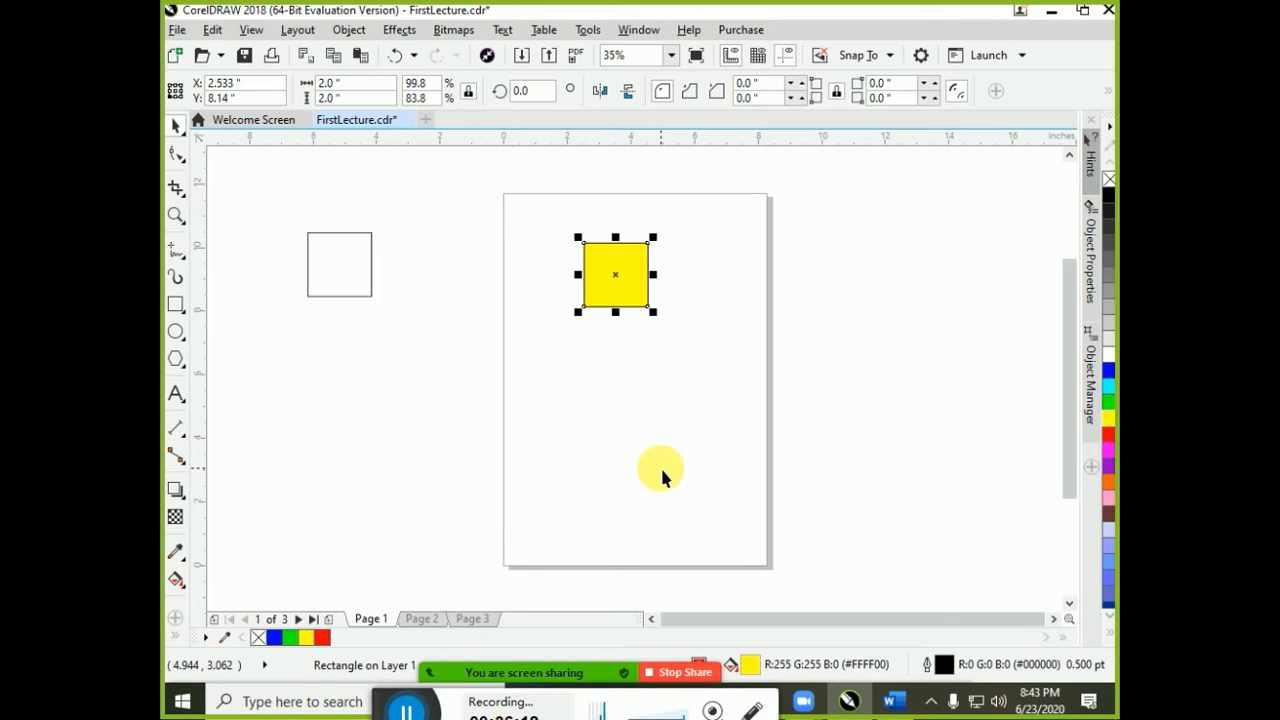
{"action": "left_click_drag", "start_coordinate": [631, 269], "coordinate": [692, 305]}
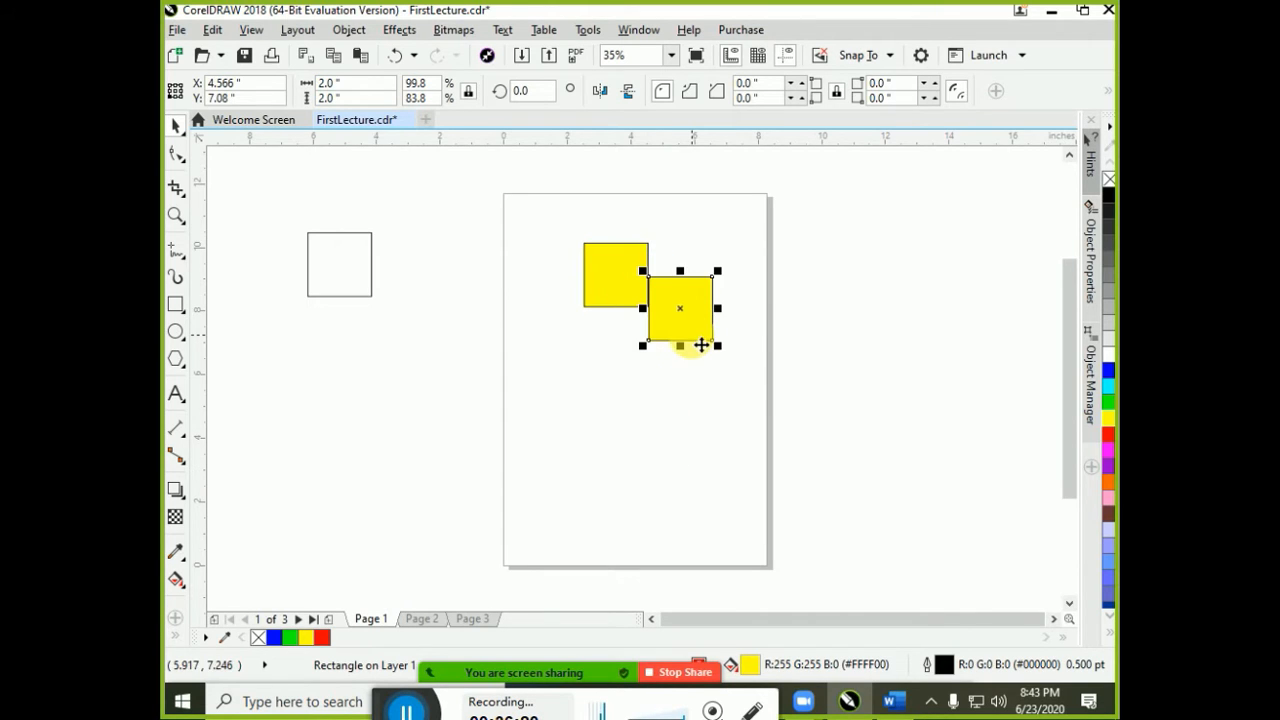
{"action": "key", "text": "ctrl+z"}
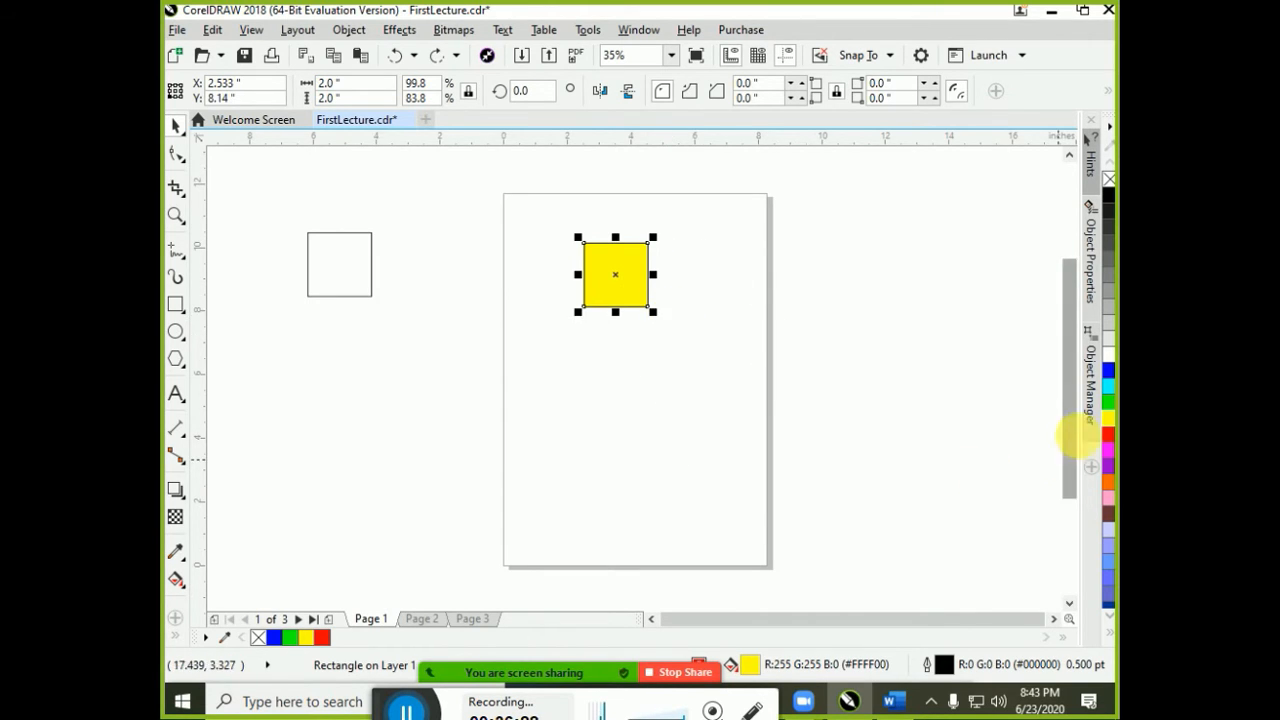
Duplicate the yellow square in place, fill the duplicate with blue and move it right to about X 5.038, Y 8.081 inches
{"action": "left_click", "coordinate": [1106, 372]}
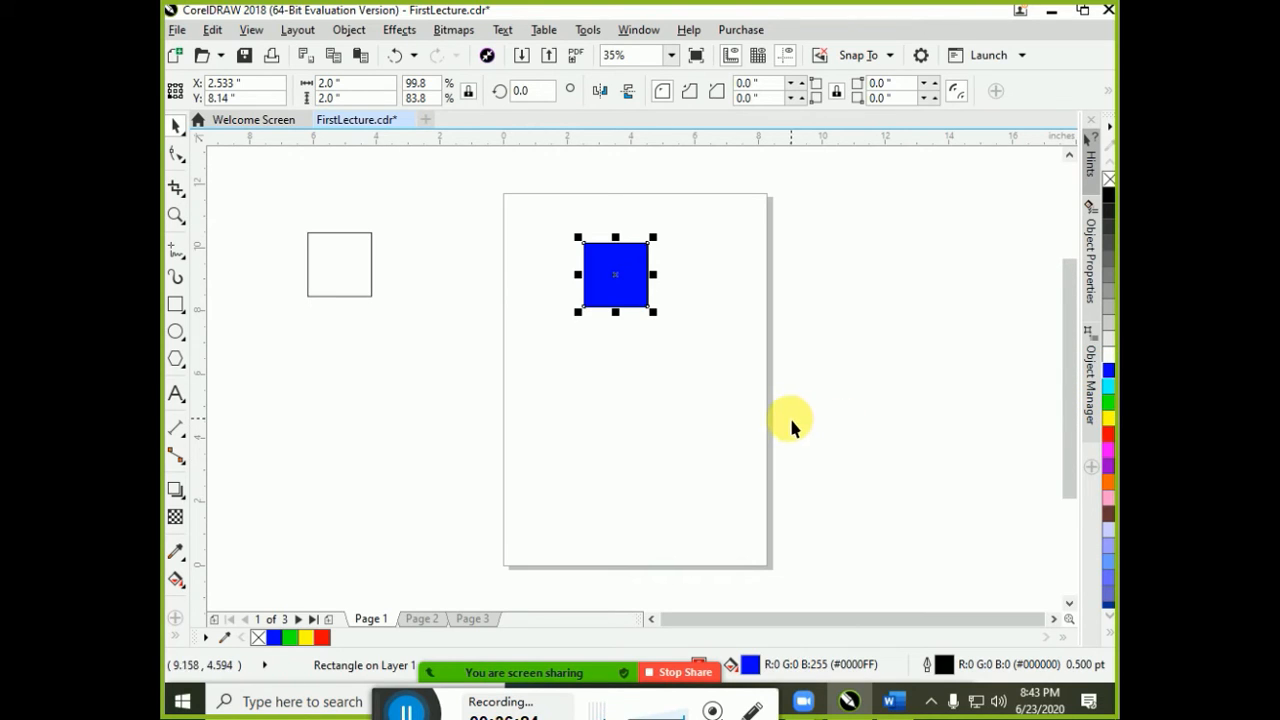
{"action": "left_click", "coordinate": [849, 514]}
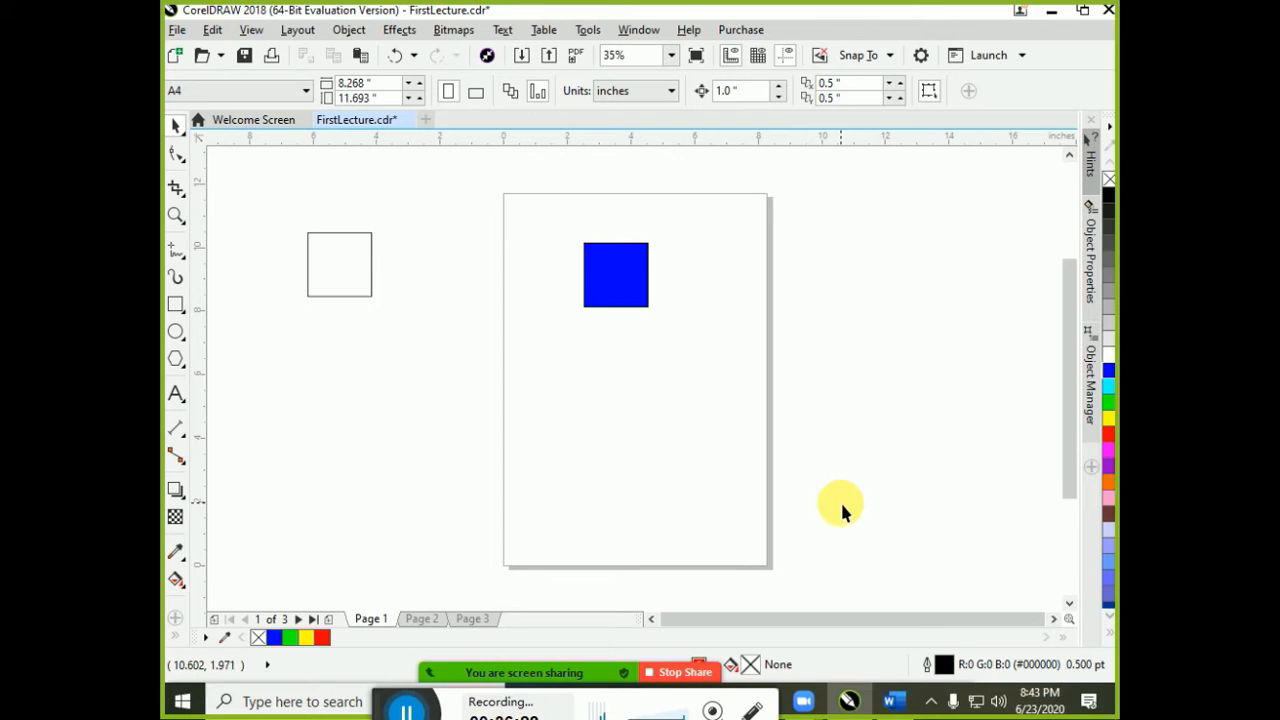
{"action": "left_click_drag", "start_coordinate": [620, 277], "coordinate": [699, 278]}
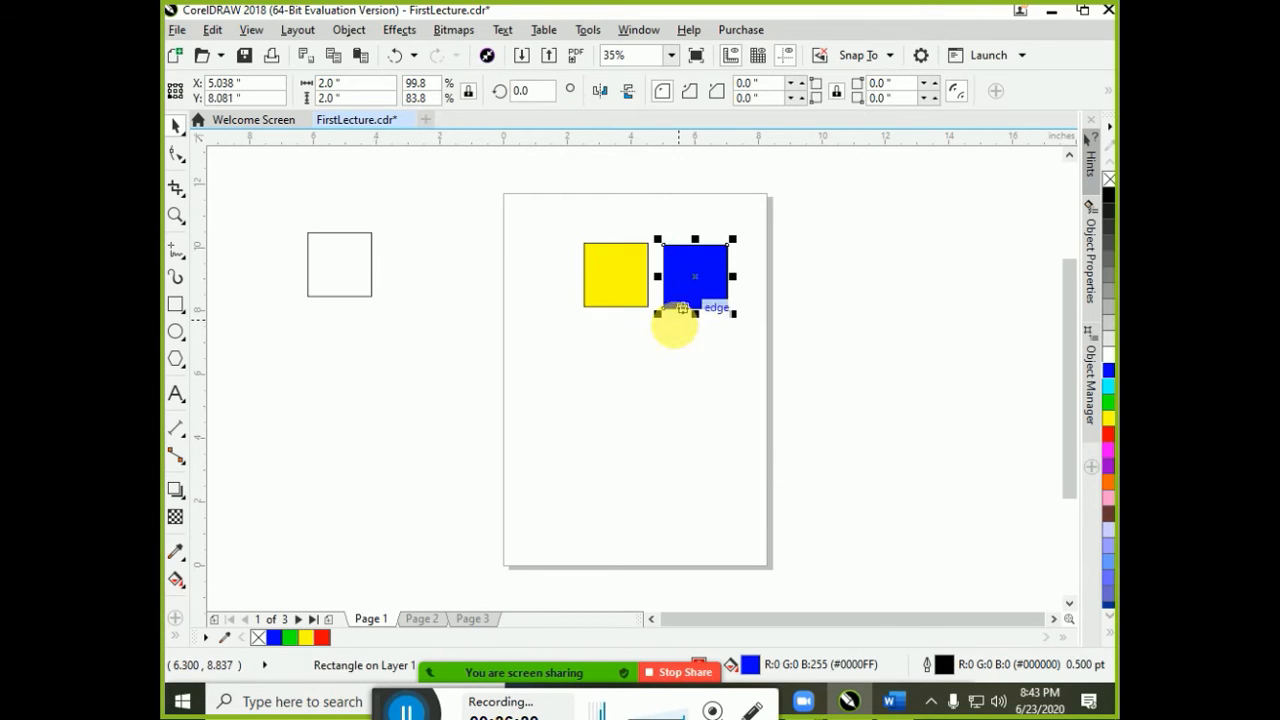
Move the yellow square left to about X 1.089 inches and the blue square up to about X 5.012, Y 8.384 inches
{"action": "left_click", "coordinate": [678, 410]}
{"action": "left_click_drag", "start_coordinate": [620, 299], "coordinate": [578, 300]}
{"action": "left_click_drag", "start_coordinate": [686, 279], "coordinate": [686, 271]}
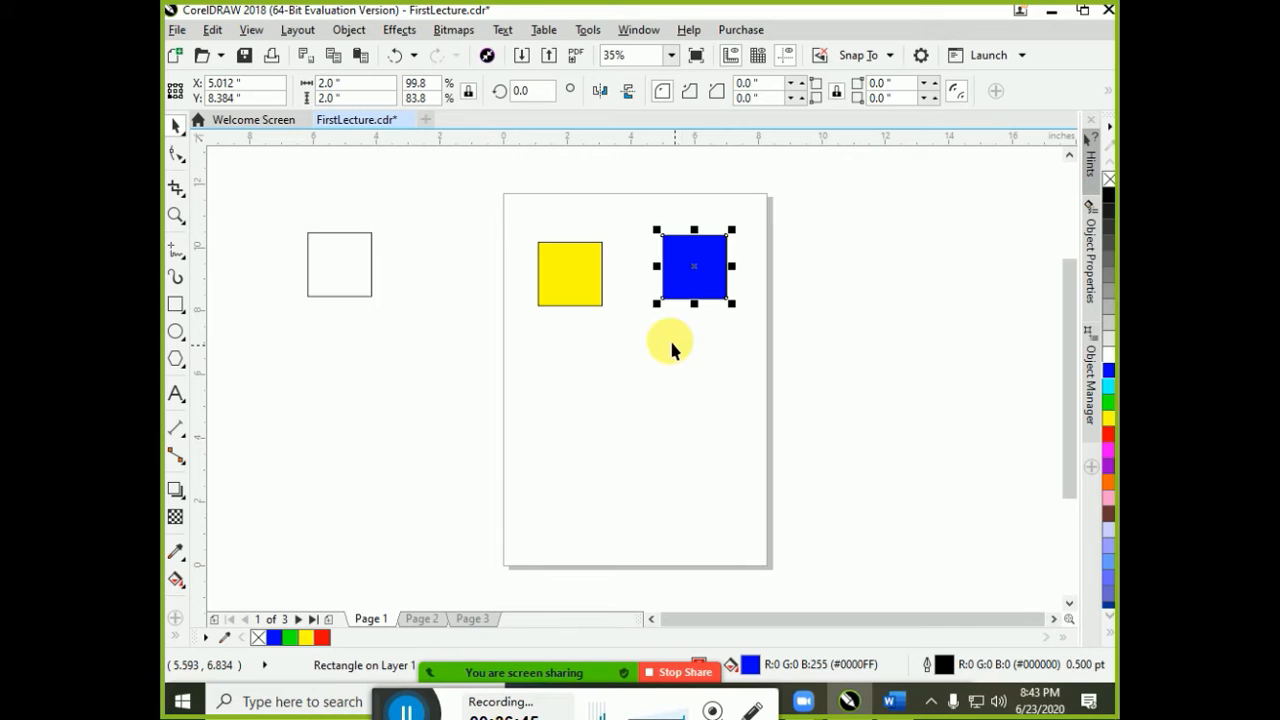
Select the yellow and blue squares together, and move the blue square to about X 4.858, Y 8.101 inches
{"action": "left_click_drag", "start_coordinate": [516, 216], "coordinate": [773, 377]}
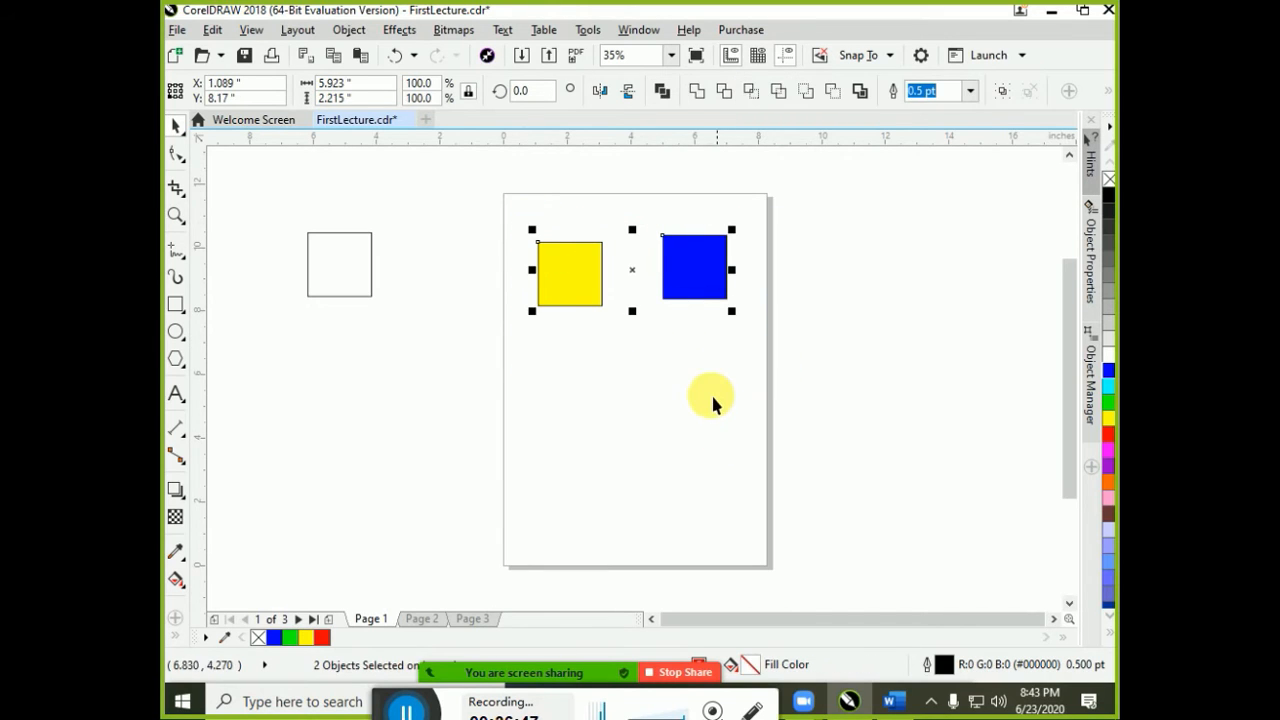
{"action": "mouse_move", "coordinate": [694, 297]}
{"action": "left_mouse_down"}
{"action": "mouse_move", "coordinate": [706, 315]}
{"action": "mouse_move", "coordinate": [692, 309]}
{"action": "left_mouse_up"}
{"action": "left_click", "coordinate": [583, 286]}
{"action": "left_click", "coordinate": [681, 290]}
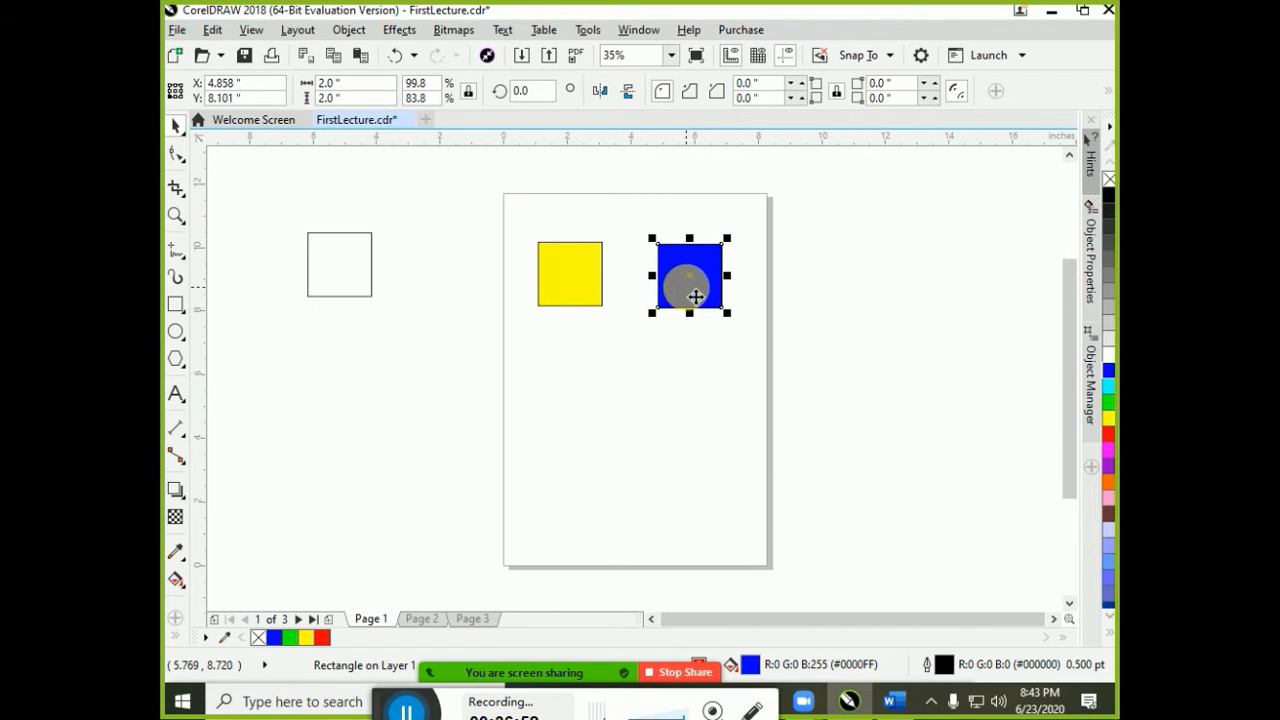
Undo the recent moves until the blue square lies exactly over the yellow square at X 2.533, Y 8.14 inches
{"action": "left_click", "coordinate": [682, 307]}
{"action": "key", "text": "ctrl+z"}
{"action": "key", "text": "ctrl+z"}
{"action": "key", "text": "ctrl+z"}
{"action": "key", "text": "ctrl+z"}
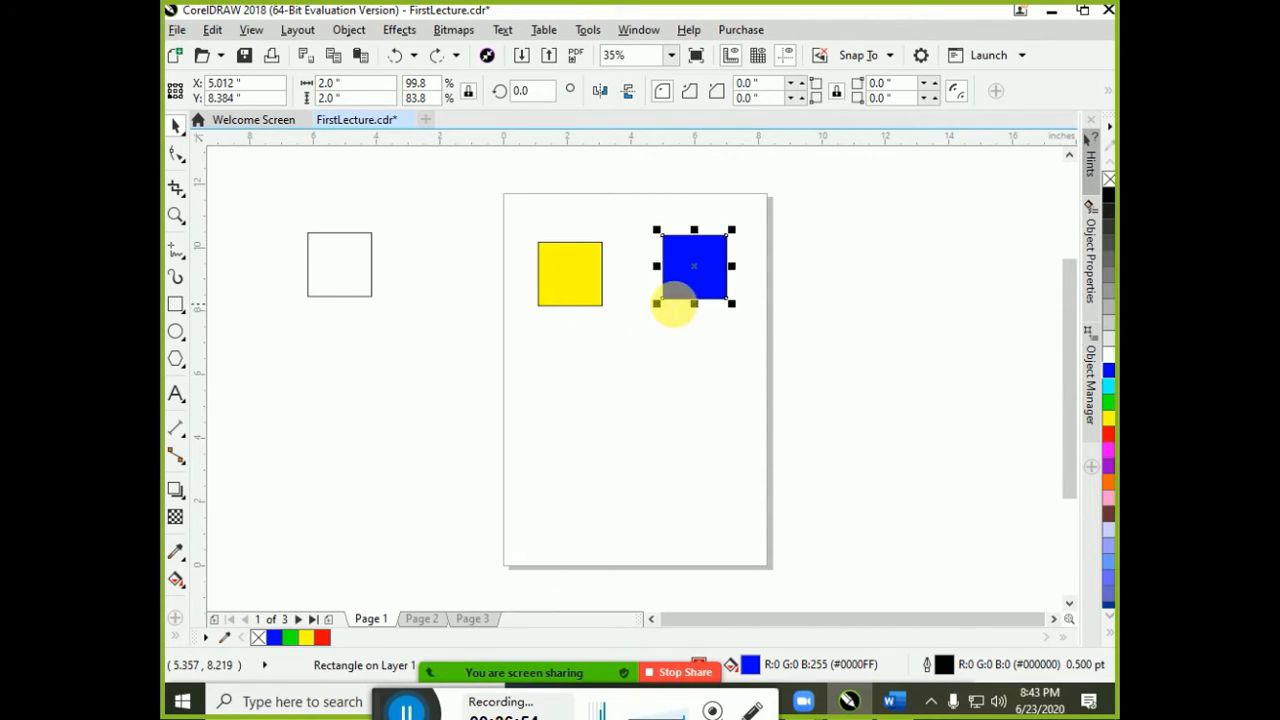
{"action": "left_click", "coordinate": [679, 398]}
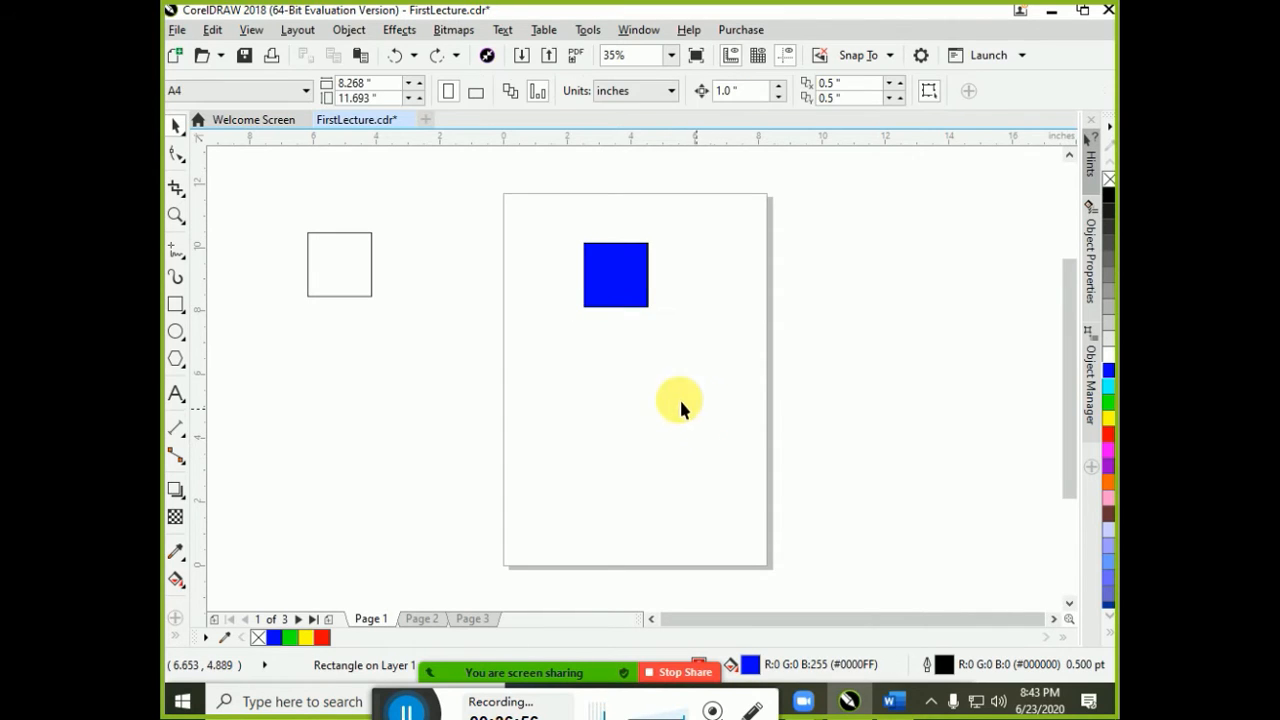
Rotate the blue square on top of the yellow one by 45 degrees and deselect it
{"action": "left_click", "coordinate": [626, 289]}
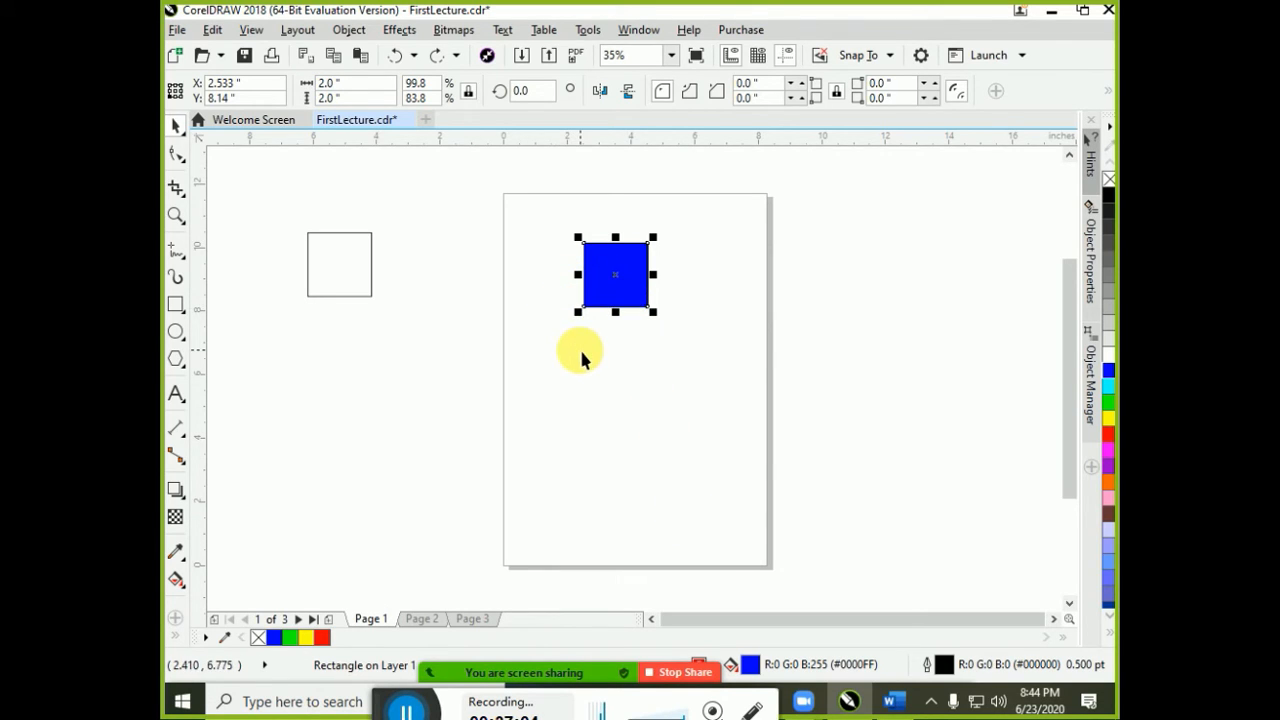
{"action": "left_click", "coordinate": [534, 88]}
{"action": "type", "text": "45"}
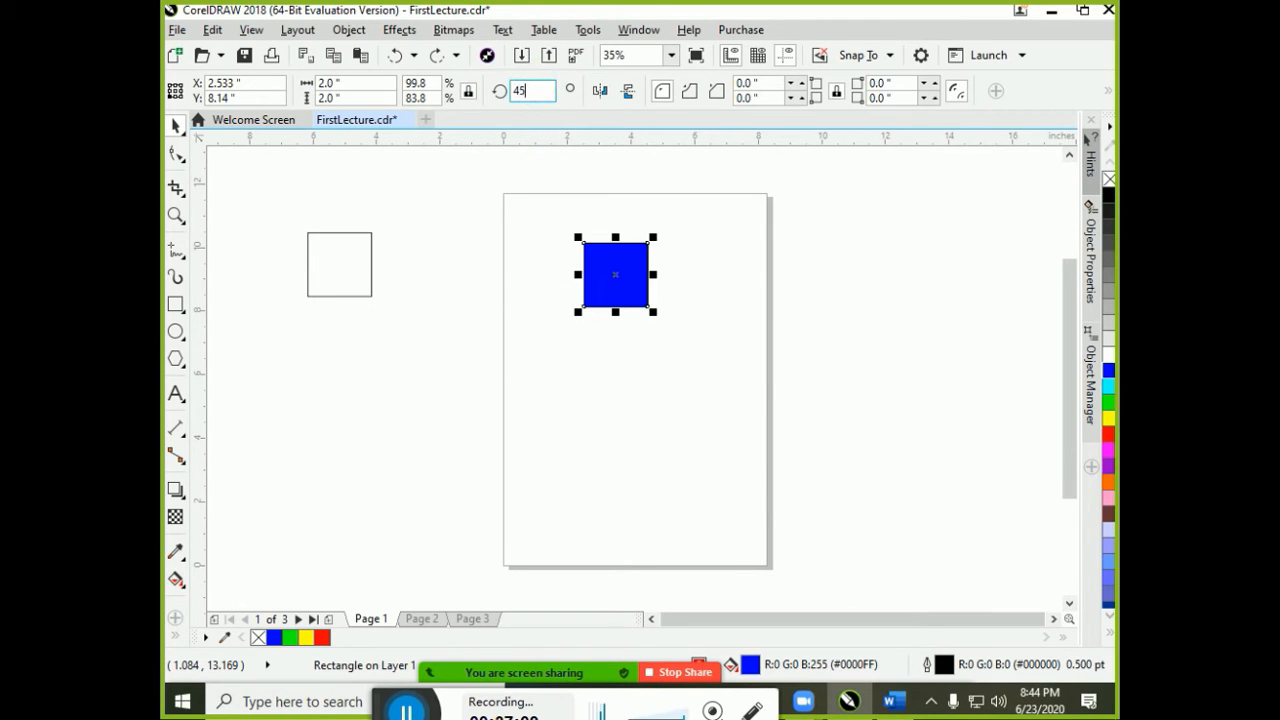
{"action": "key", "text": "Return"}
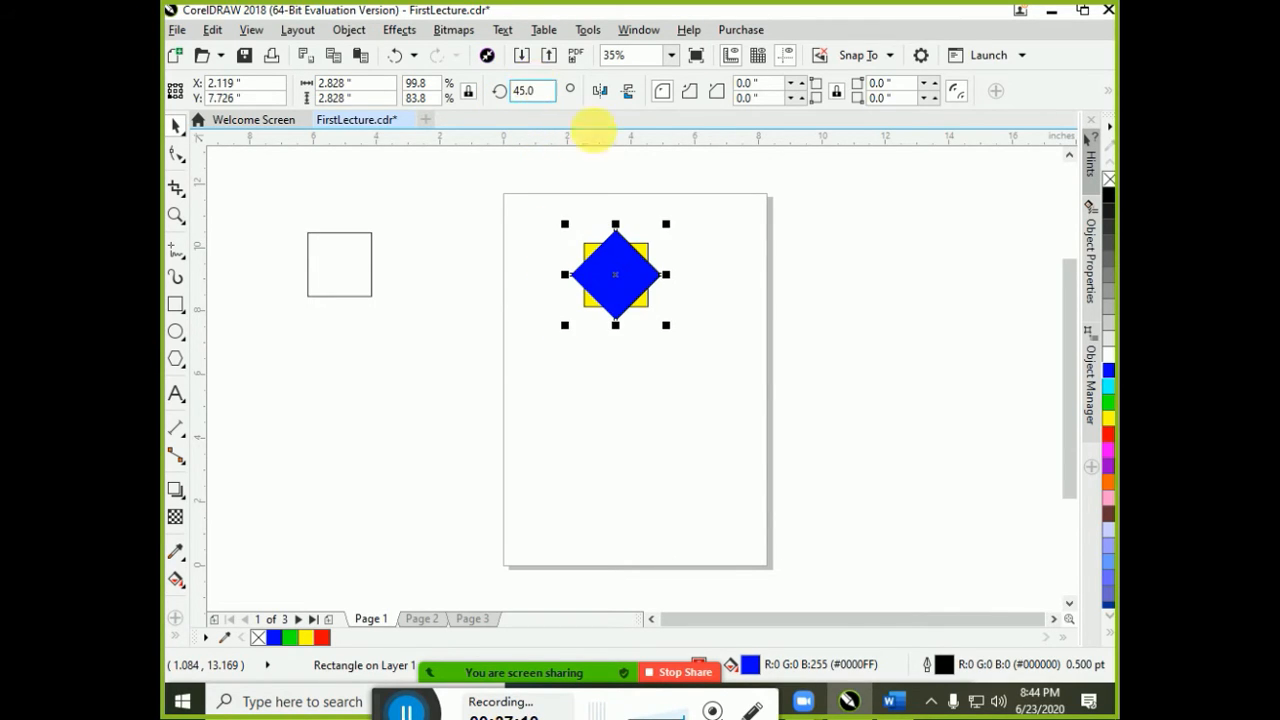
{"action": "left_click", "coordinate": [736, 302]}
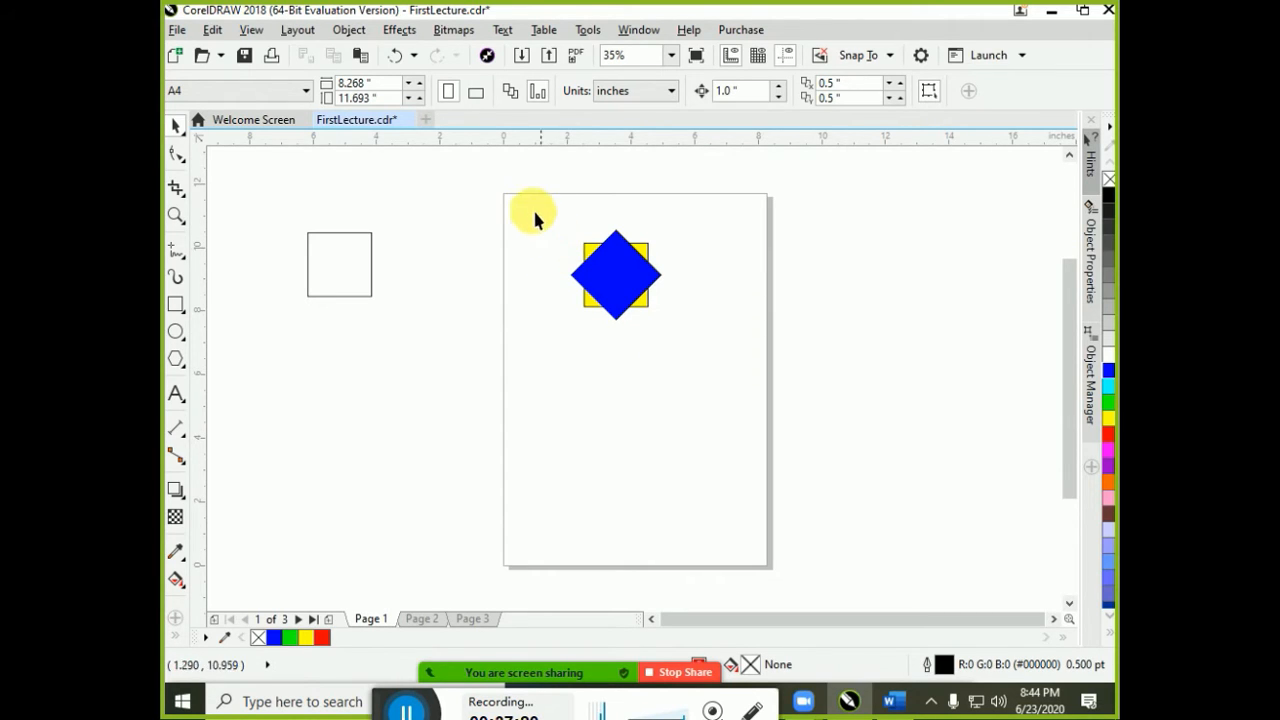
Move both squares together to the page's upper-left corner and on to about X 2.558, Y 6.51 inches, and undo both moves
{"action": "left_click_drag", "start_coordinate": [531, 209], "coordinate": [674, 350]}
{"action": "left_click_drag", "start_coordinate": [616, 276], "coordinate": [549, 239]}
{"action": "left_click", "coordinate": [662, 350]}
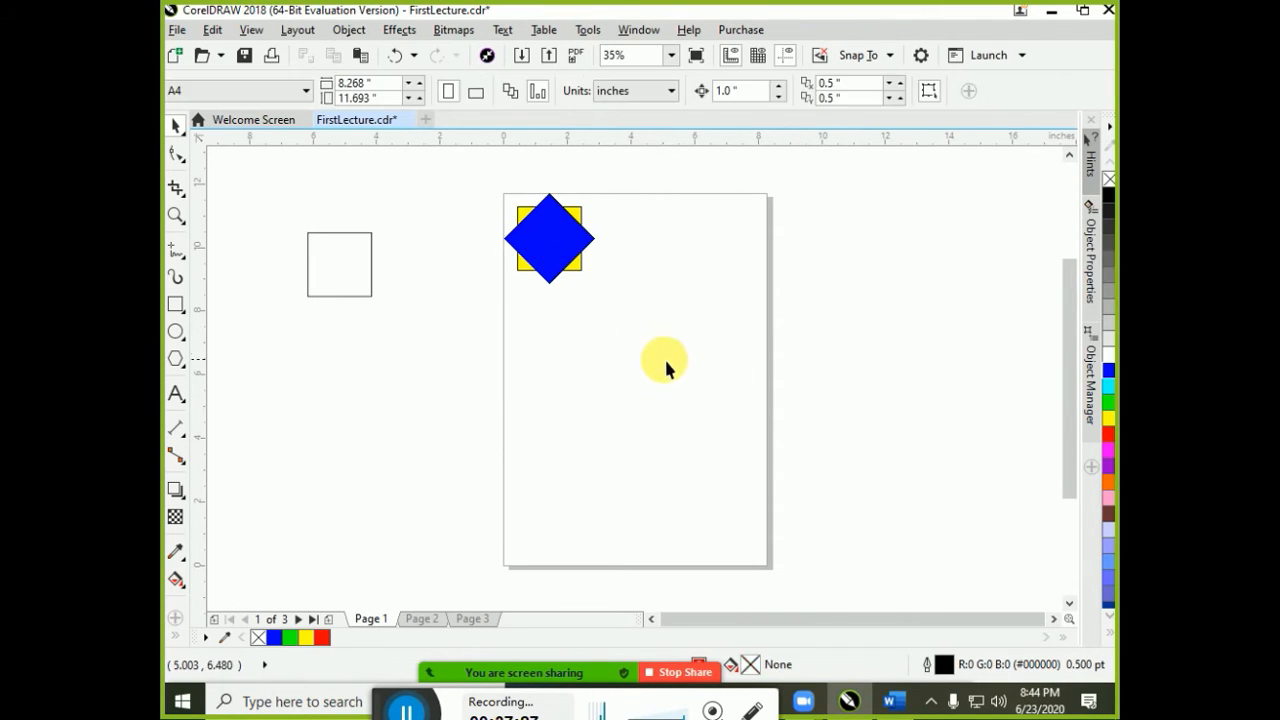
{"action": "left_click_drag", "start_coordinate": [474, 167], "coordinate": [615, 322]}
{"action": "left_click_drag", "start_coordinate": [561, 248], "coordinate": [591, 312]}
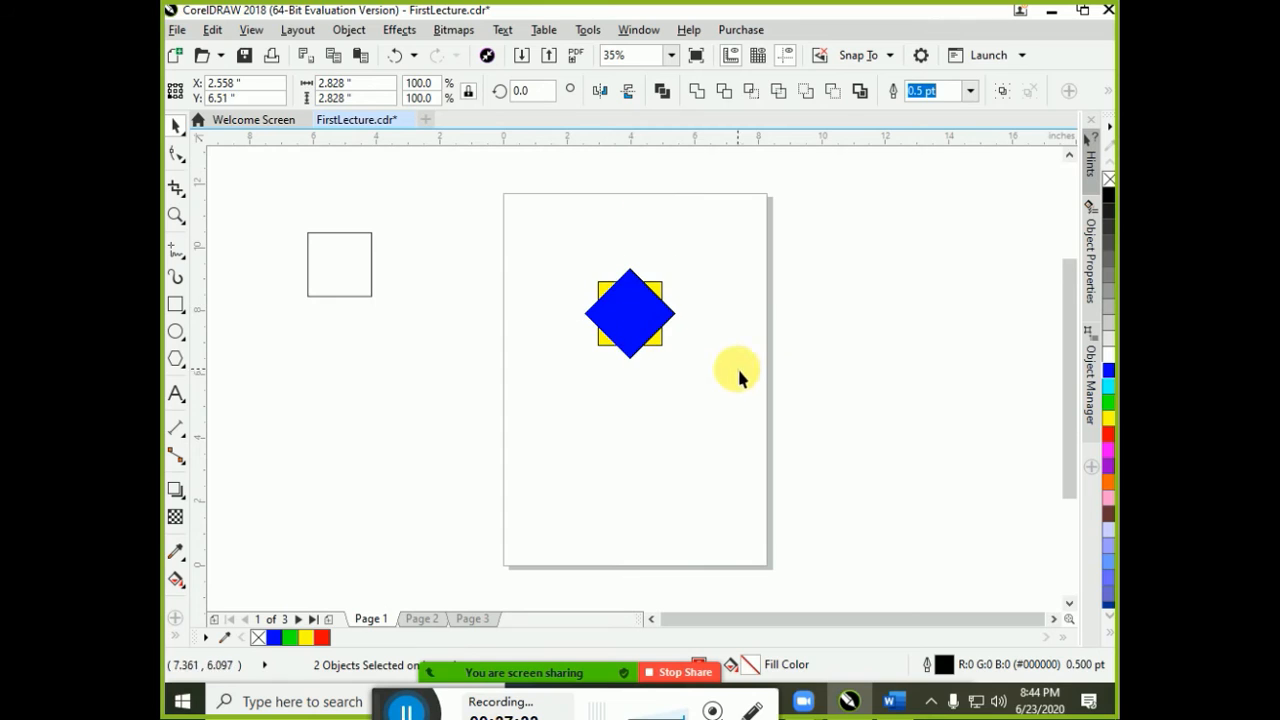
{"action": "left_click", "coordinate": [735, 370]}
{"action": "key", "text": "ctrl+z"}
{"action": "key", "text": "ctrl+z"}
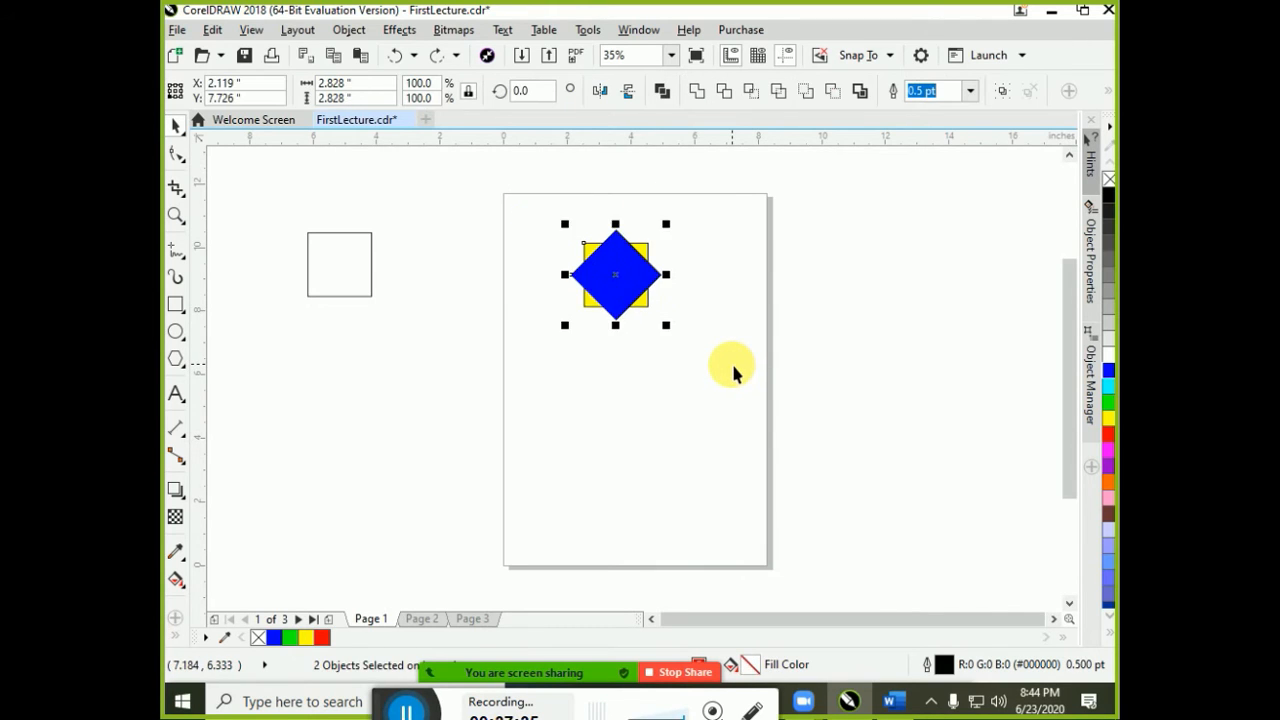
Undo the blue square's rotation, try moving it to about X 4.92, Y 7.256 inches and undo that move
{"action": "key", "text": "ctrl+z"}
{"action": "left_click", "coordinate": [728, 362]}
{"action": "left_click_drag", "start_coordinate": [622, 305], "coordinate": [697, 342]}
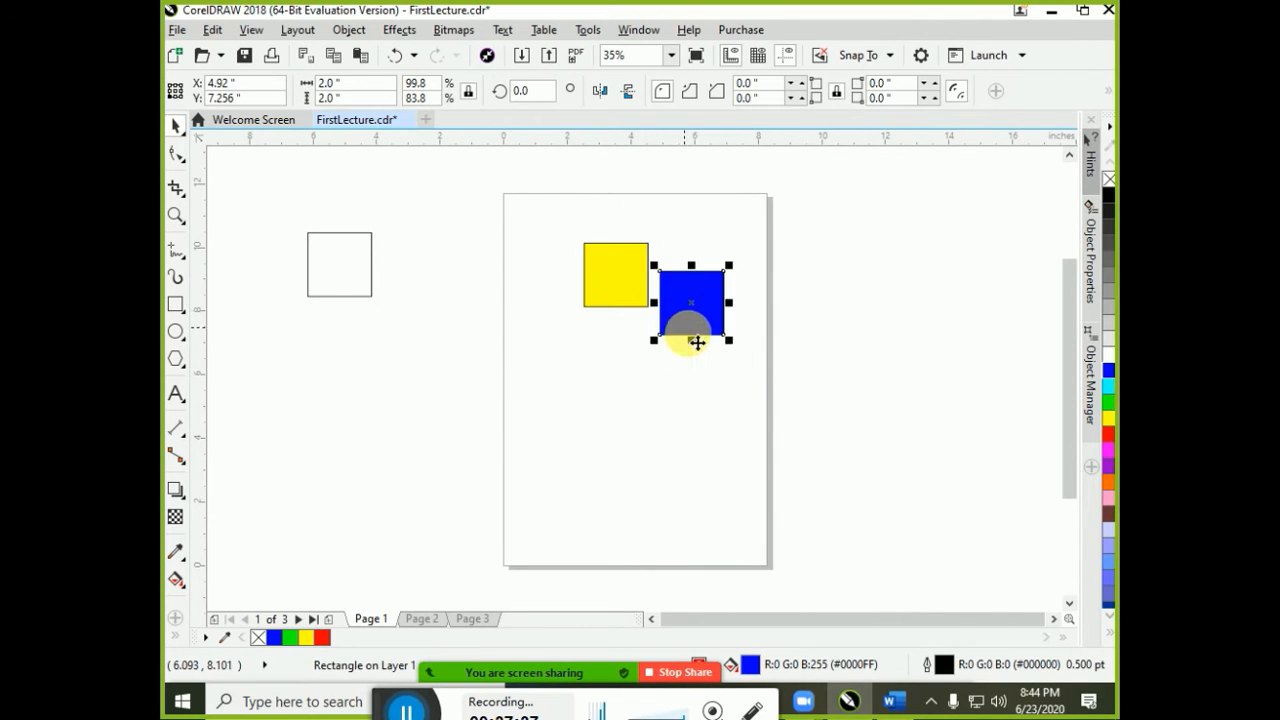
{"action": "key", "text": "ctrl+z"}
{"action": "left_click", "coordinate": [611, 288]}
{"action": "left_click", "coordinate": [670, 363]}
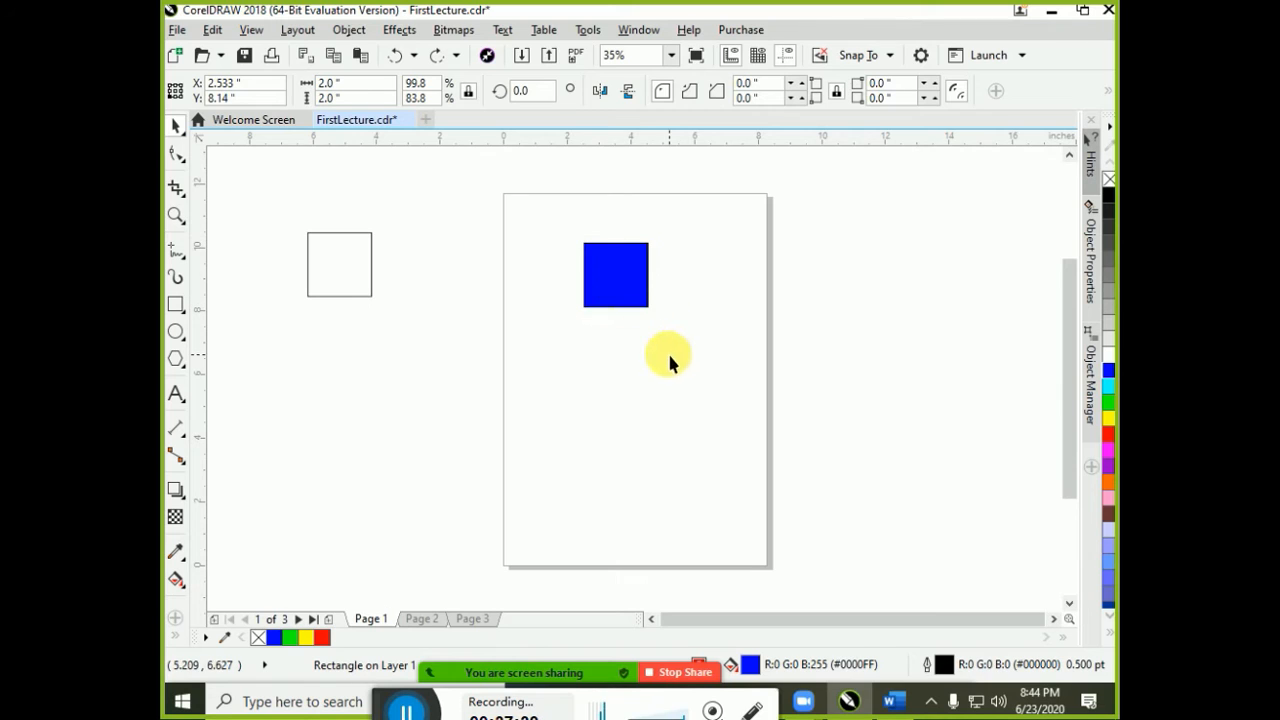
Set the blue square's rotation angle to 45 degrees over the yellow square
{"action": "left_click", "coordinate": [620, 278]}
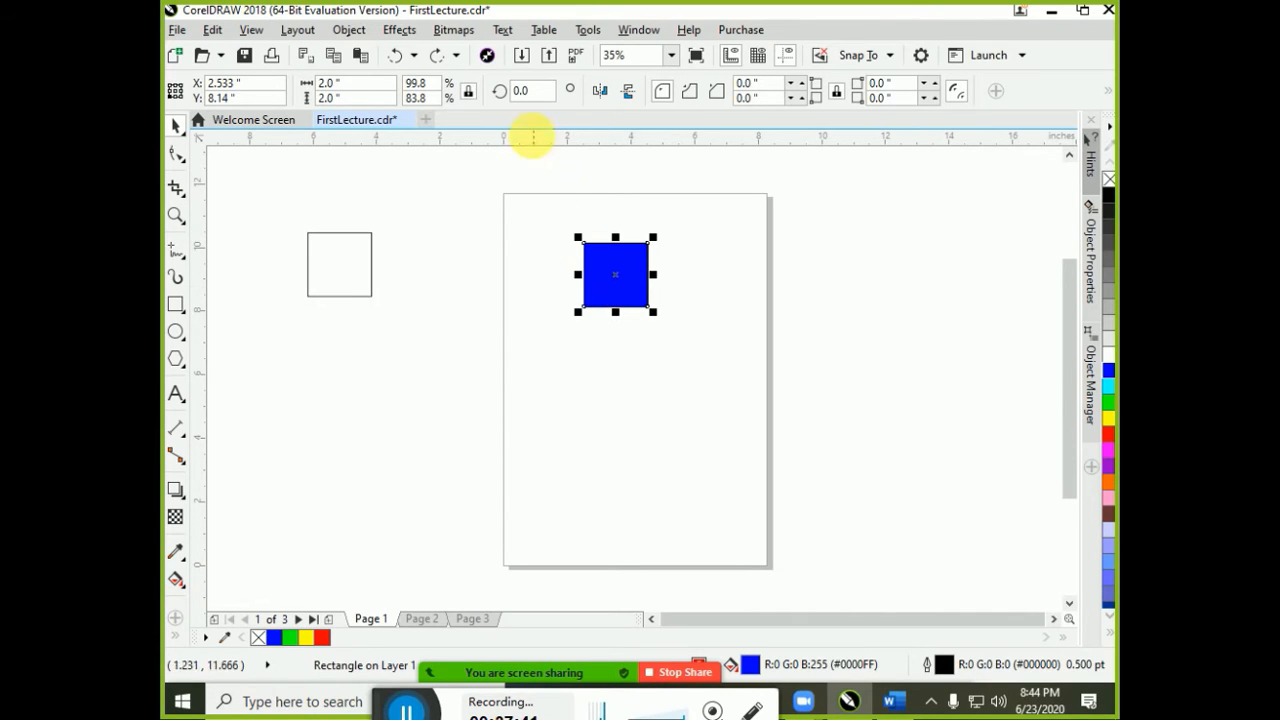
{"action": "left_click", "coordinate": [530, 90]}
{"action": "type", "text": "45"}
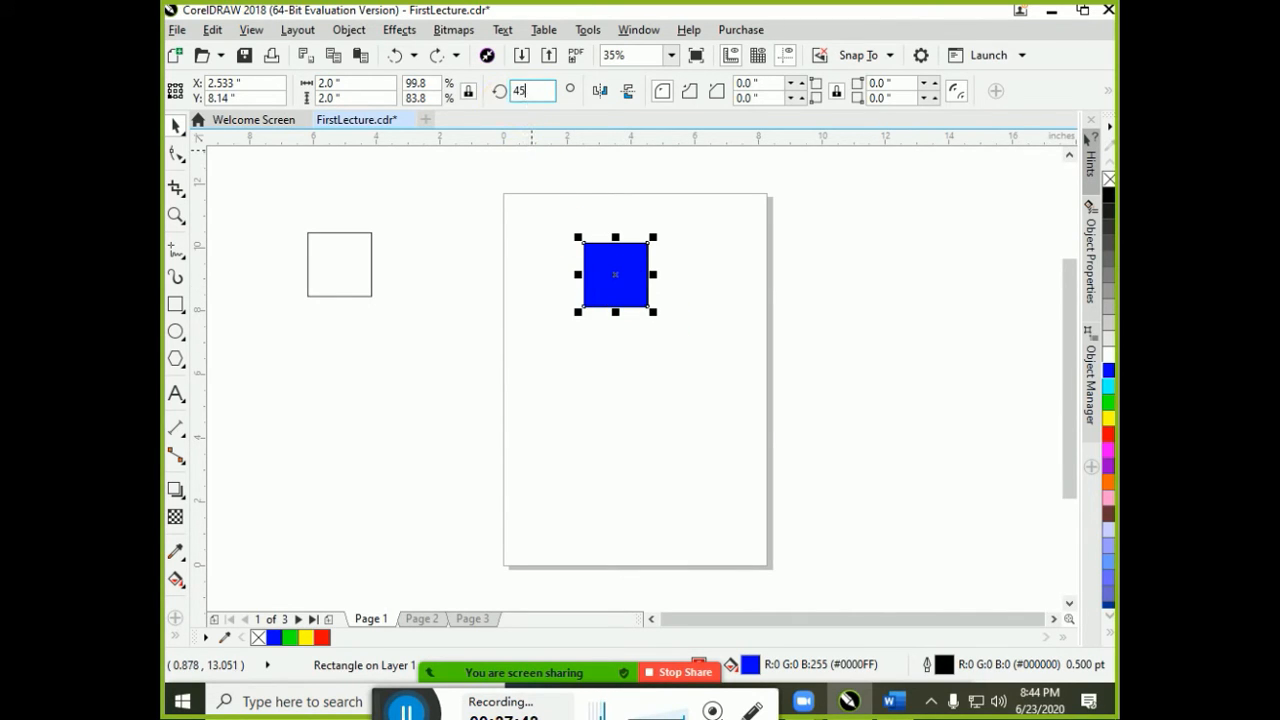
{"action": "key", "text": "Return"}
{"action": "left_click", "coordinate": [624, 360]}
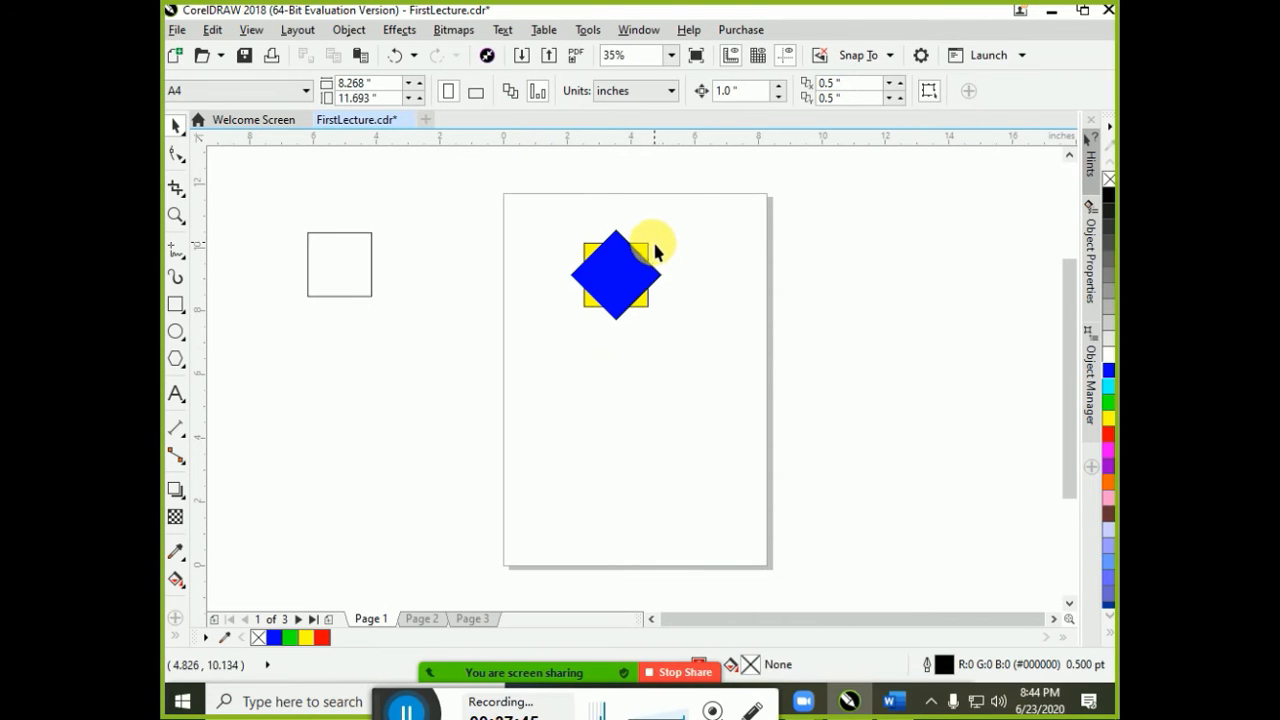
Move the yellow-and-blue pair to the page's upper-left corner and place a copy beside it at about X 2.852, Y 8.808 inches
{"action": "left_click_drag", "start_coordinate": [644, 249], "coordinate": [680, 213]}
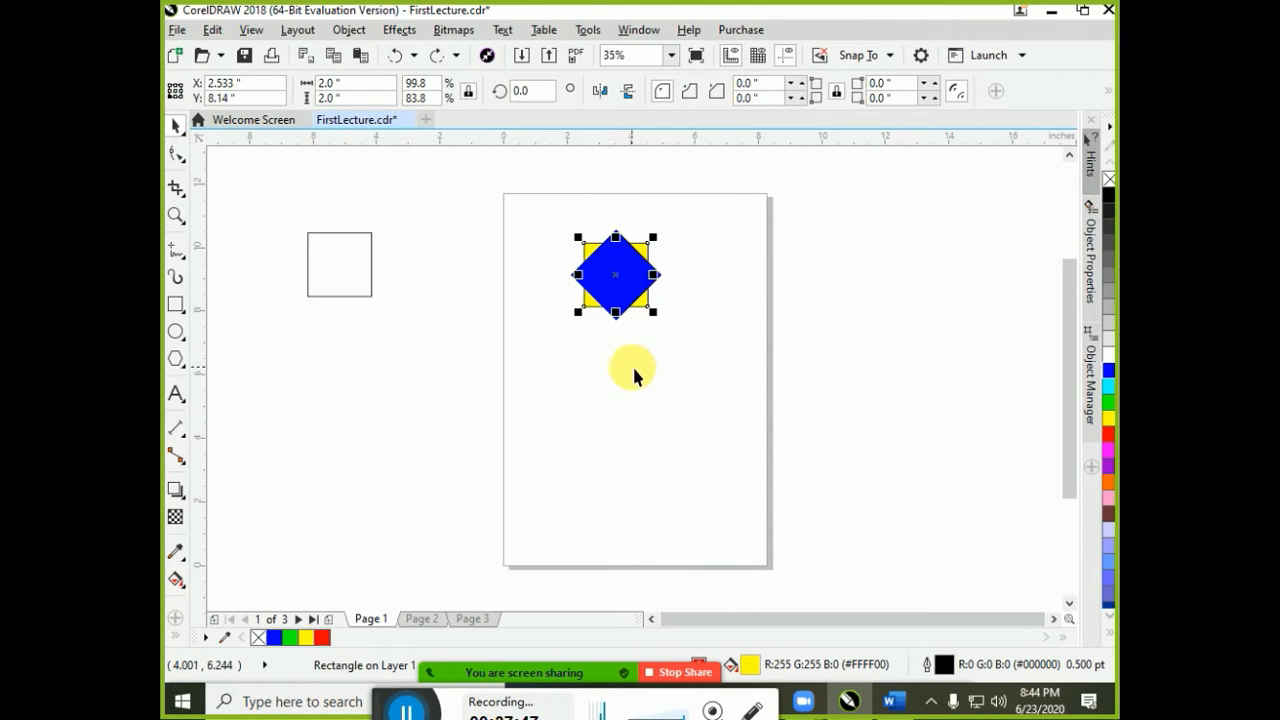
{"action": "key", "text": "ctrl+z"}
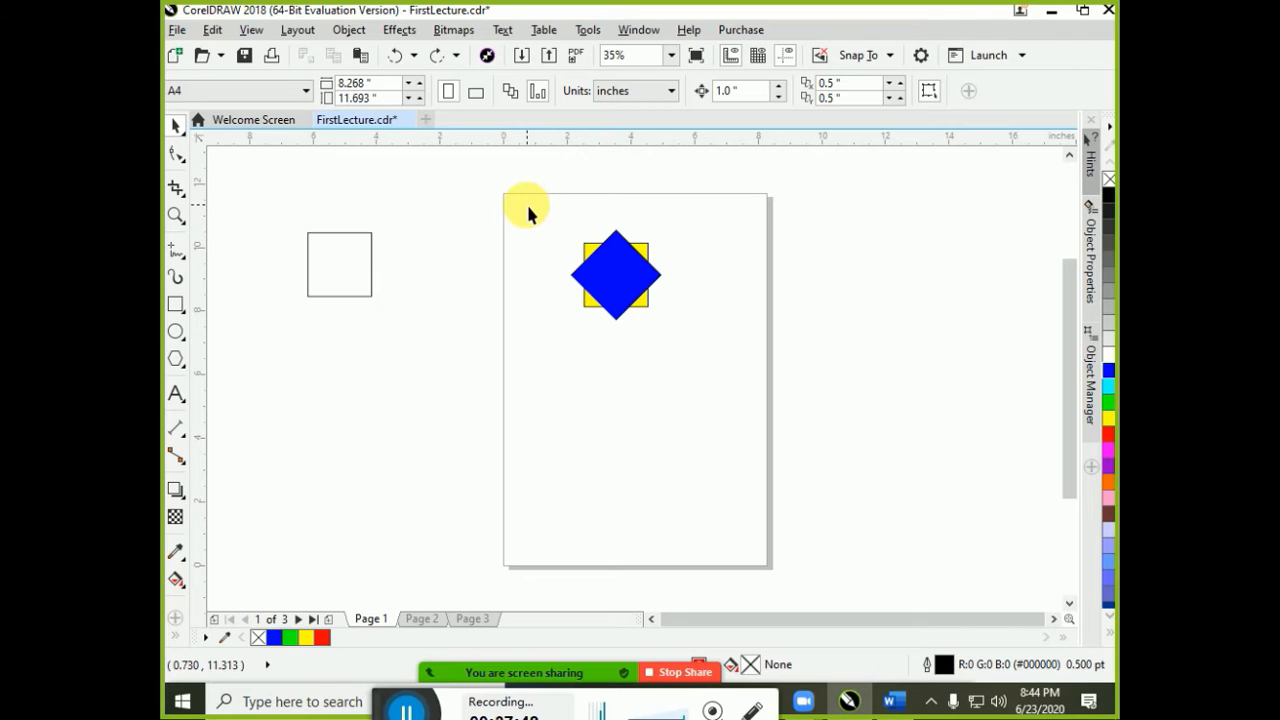
{"action": "left_click_drag", "start_coordinate": [556, 248], "coordinate": [682, 353]}
{"action": "left_click_drag", "start_coordinate": [588, 264], "coordinate": [681, 356]}
{"action": "key", "text": "ctrl+z"}
{"action": "left_click_drag", "start_coordinate": [623, 286], "coordinate": [639, 242]}
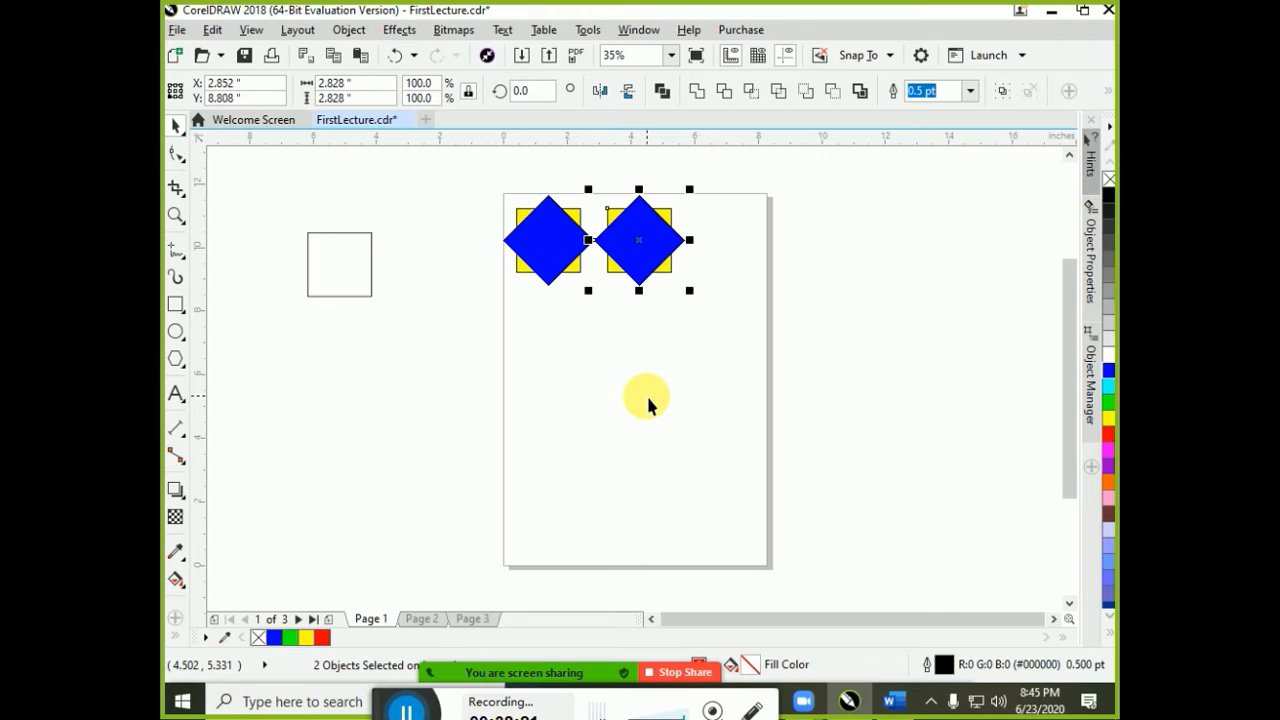
Repeat the copy to add a third pair at X 5.711, Y 8.808 inches and select the whole row
{"action": "key", "text": "ctrl+d"}
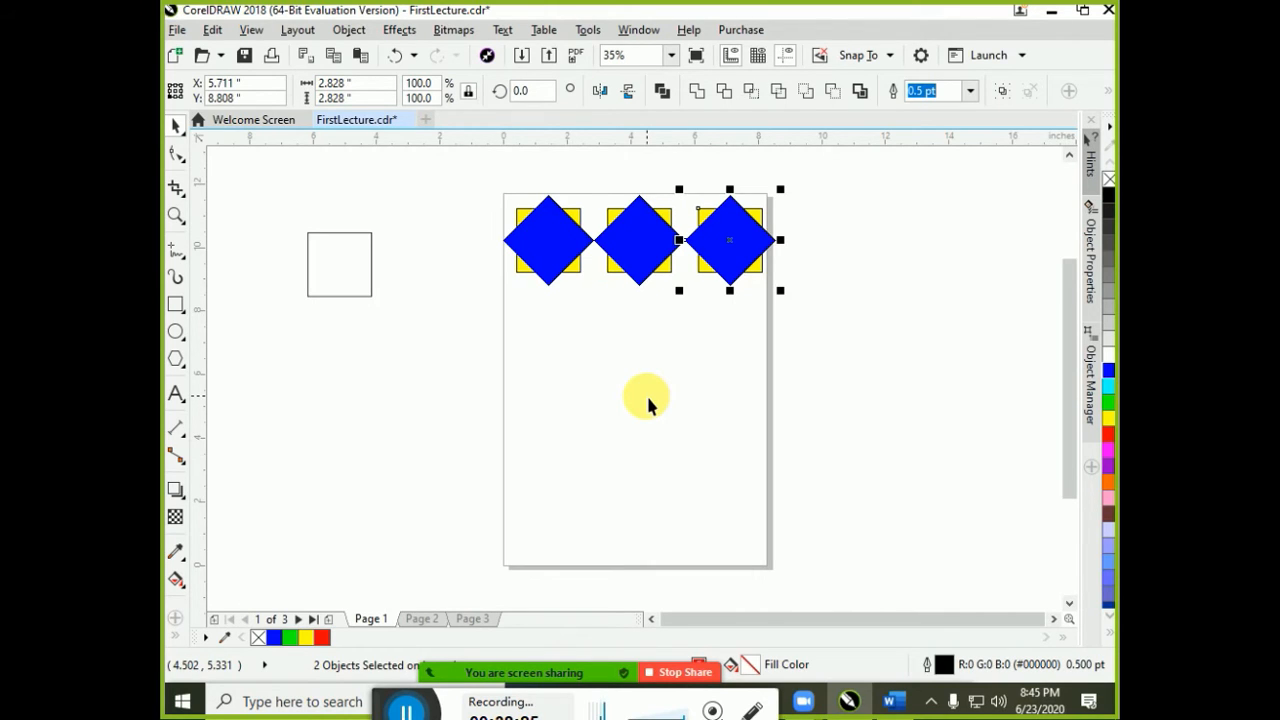
{"action": "left_click_drag", "start_coordinate": [469, 184], "coordinate": [848, 310]}
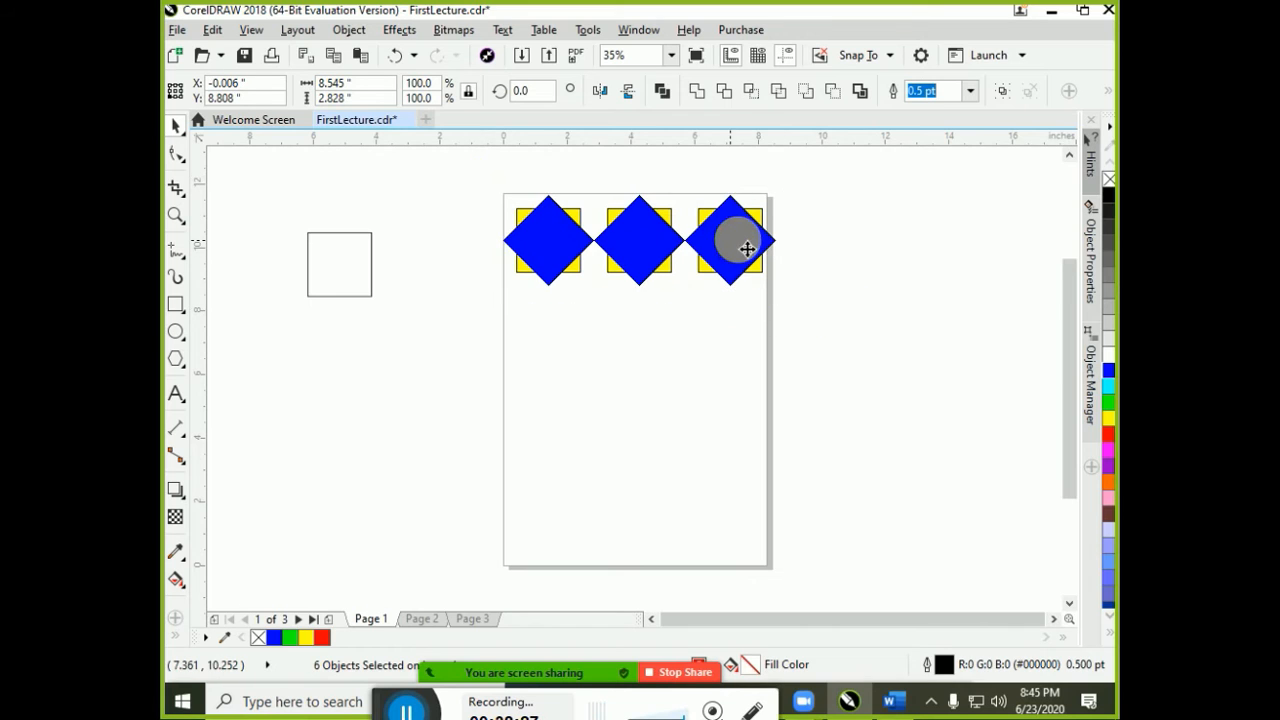
{"action": "left_click_drag", "start_coordinate": [747, 248], "coordinate": [728, 240]}
Switch to Word and start a new note "Ctrl + R" below the nudge distance notes, leaving a blank line above it
{"action": "key", "text": "alt+Tab"}
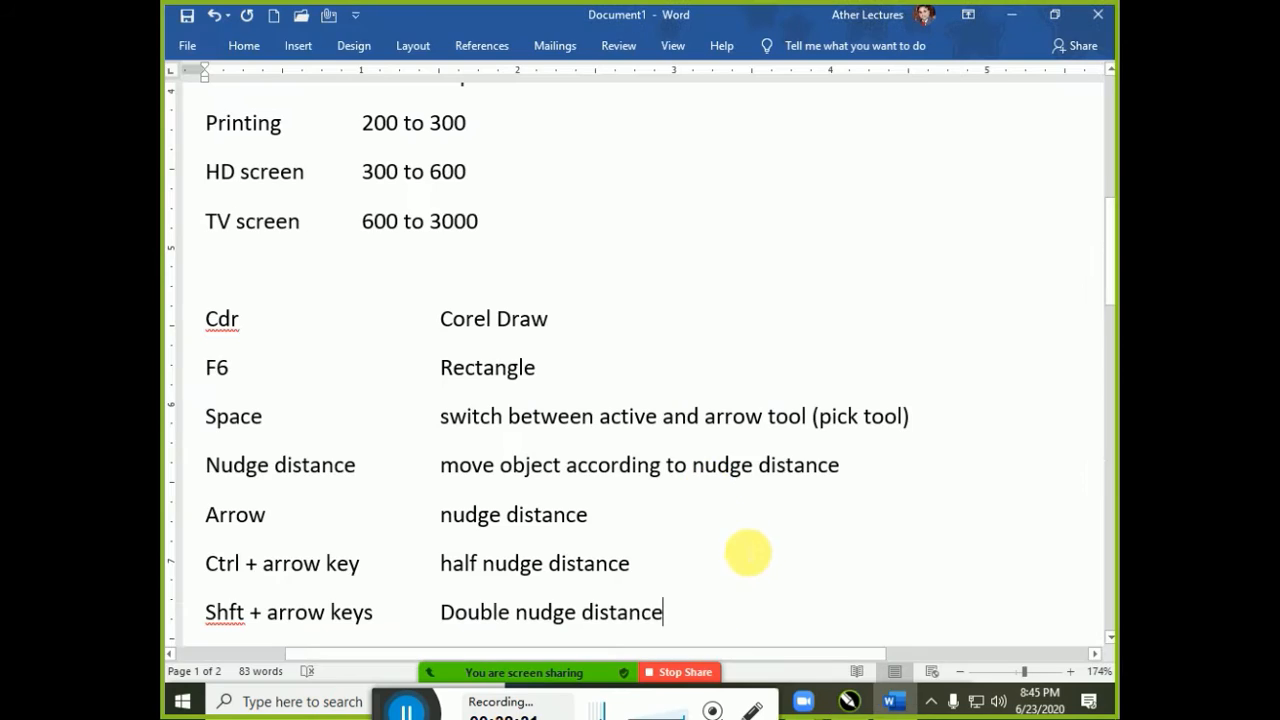
{"action": "scroll", "coordinate": [608, 594], "scroll_direction": "down", "scroll_amount": 3}
{"action": "key", "text": "Return"}
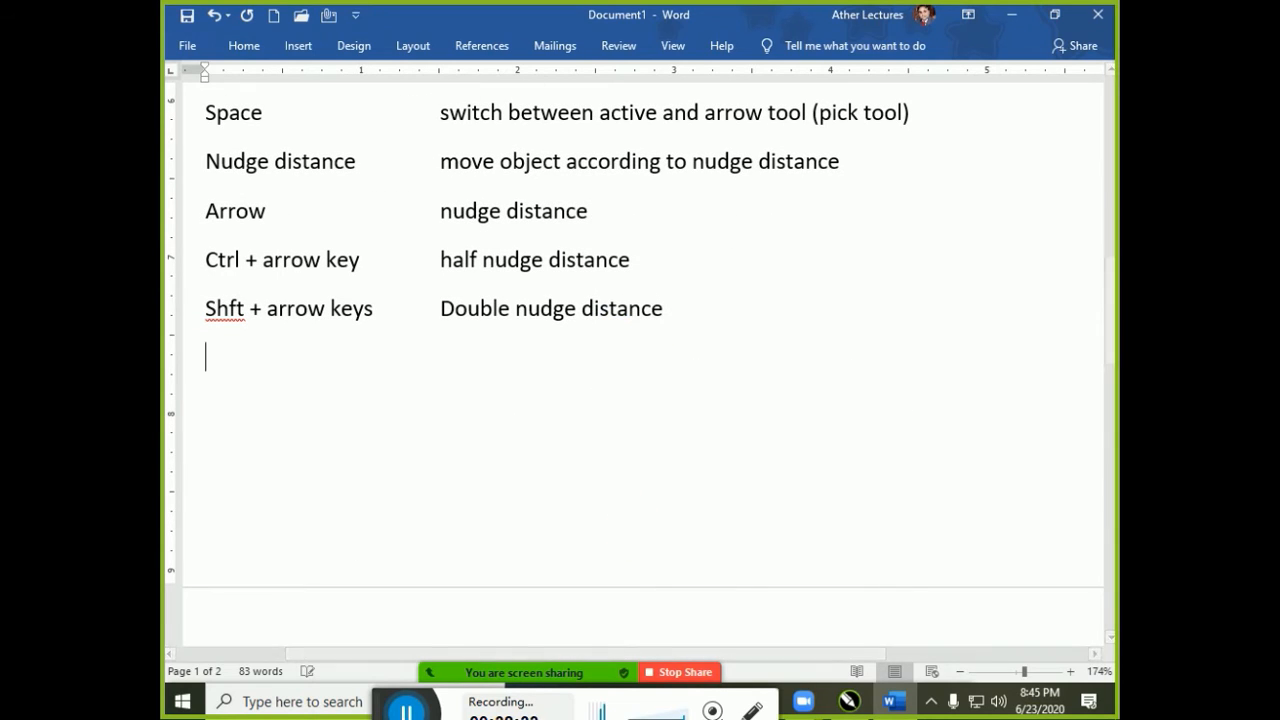
{"action": "key", "text": "Return"}
{"action": "type", "text": "ctrl + "}
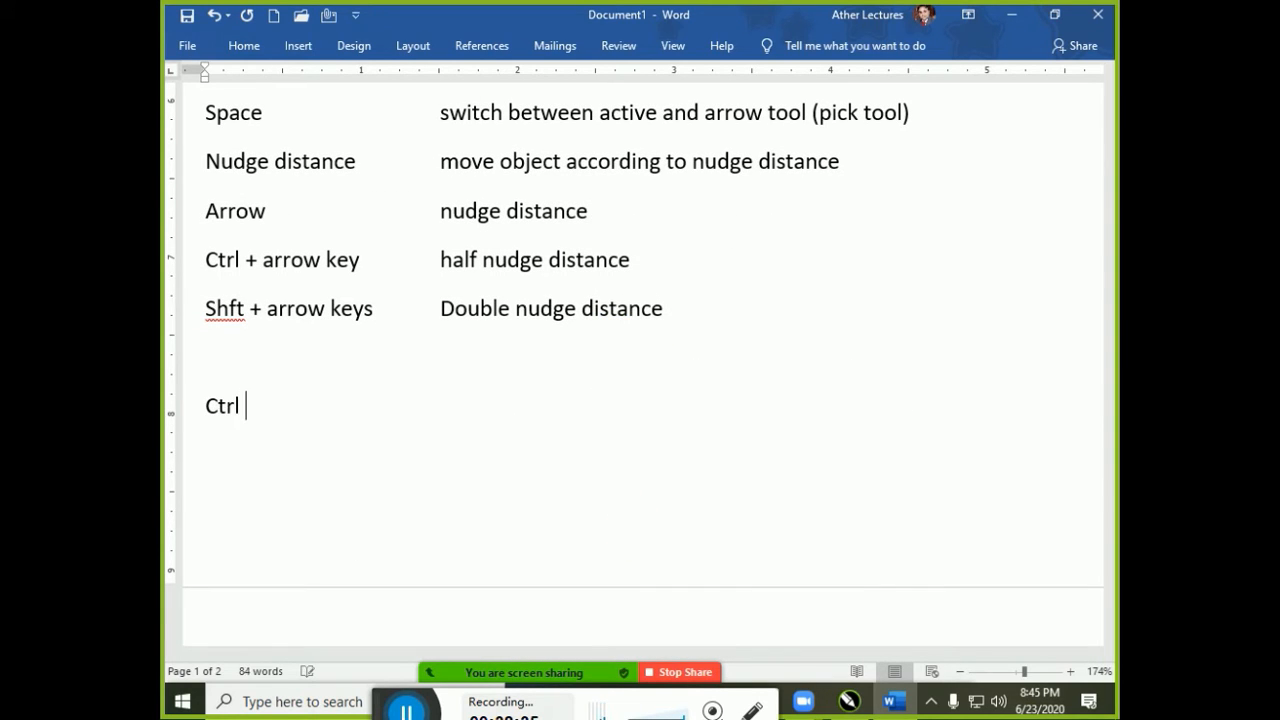
{"action": "type", "text": "R"}
{"action": "key", "text": "Tab"}
{"action": "key", "text": "Tab"}
{"action": "key", "text": "Tab"}
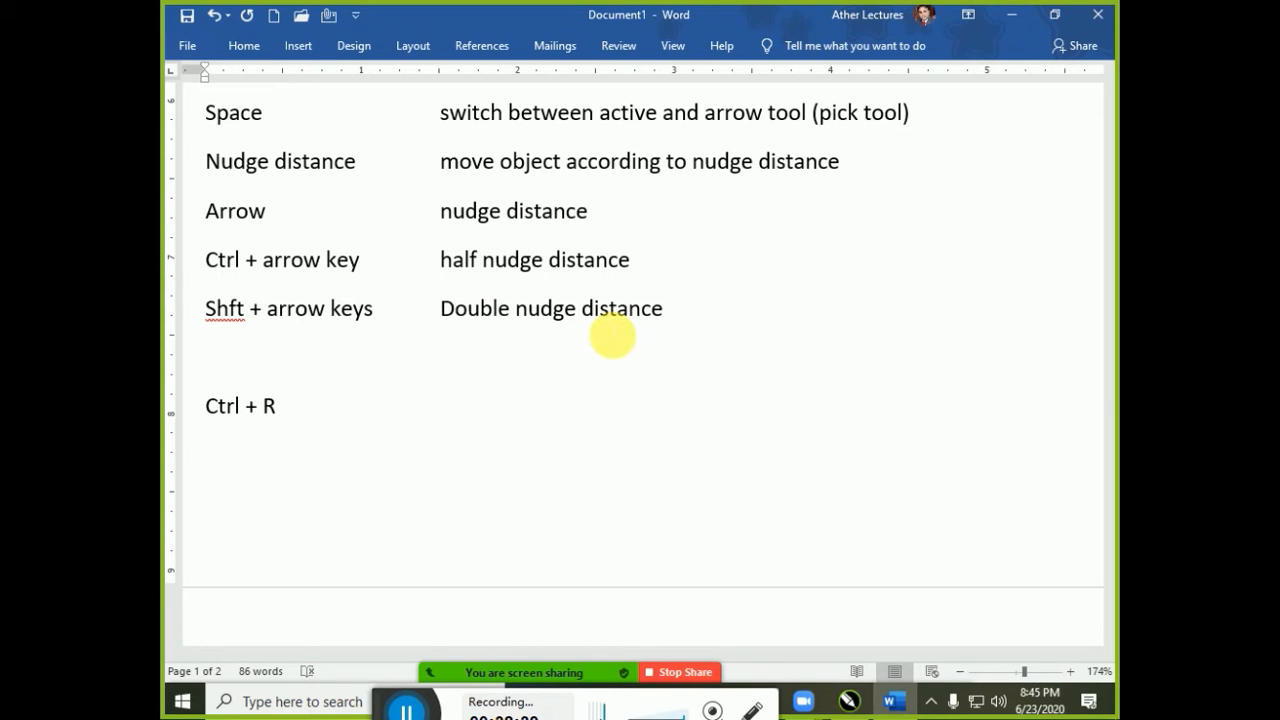
Describe the Ctrl + R shortcut as "Repeat Last action", correcting the misspelled word to "Repeat"
{"action": "type", "text": "Repet "}
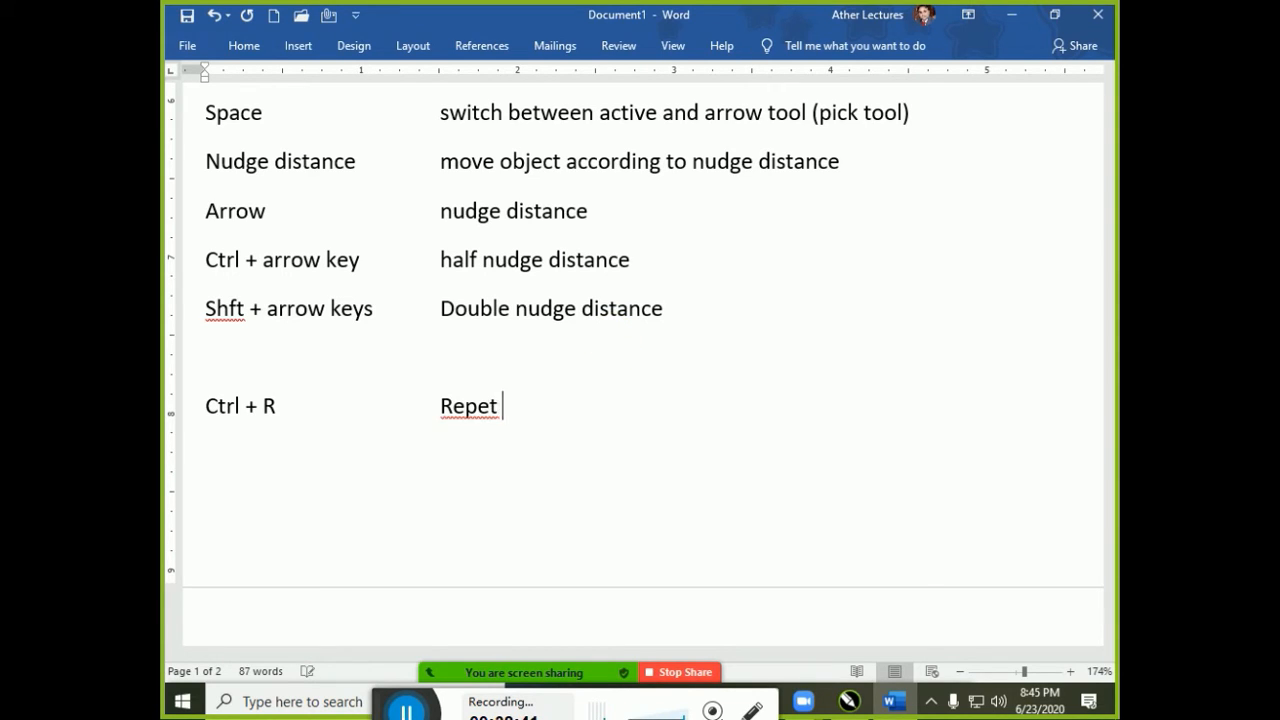
{"action": "type", "text": "Last actin"}
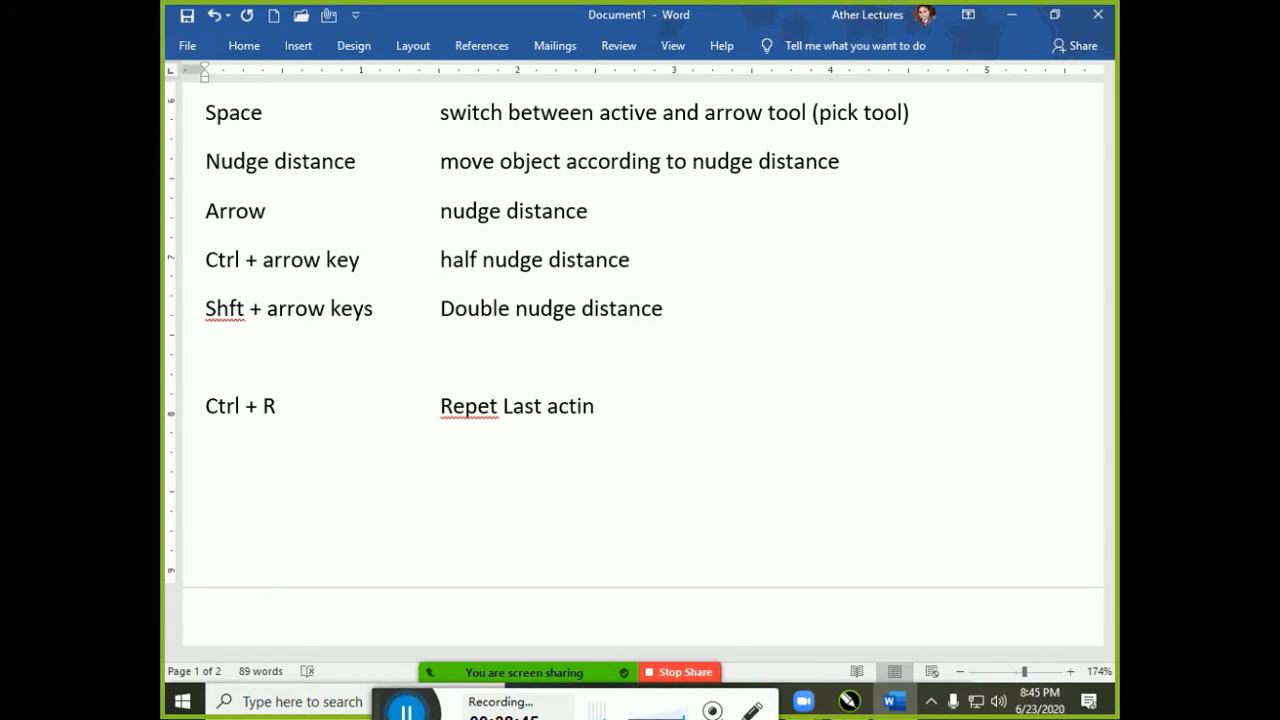
{"action": "key", "text": "BackSpace"}
{"action": "type", "text": "on"}
{"action": "right_click", "coordinate": [467, 410]}
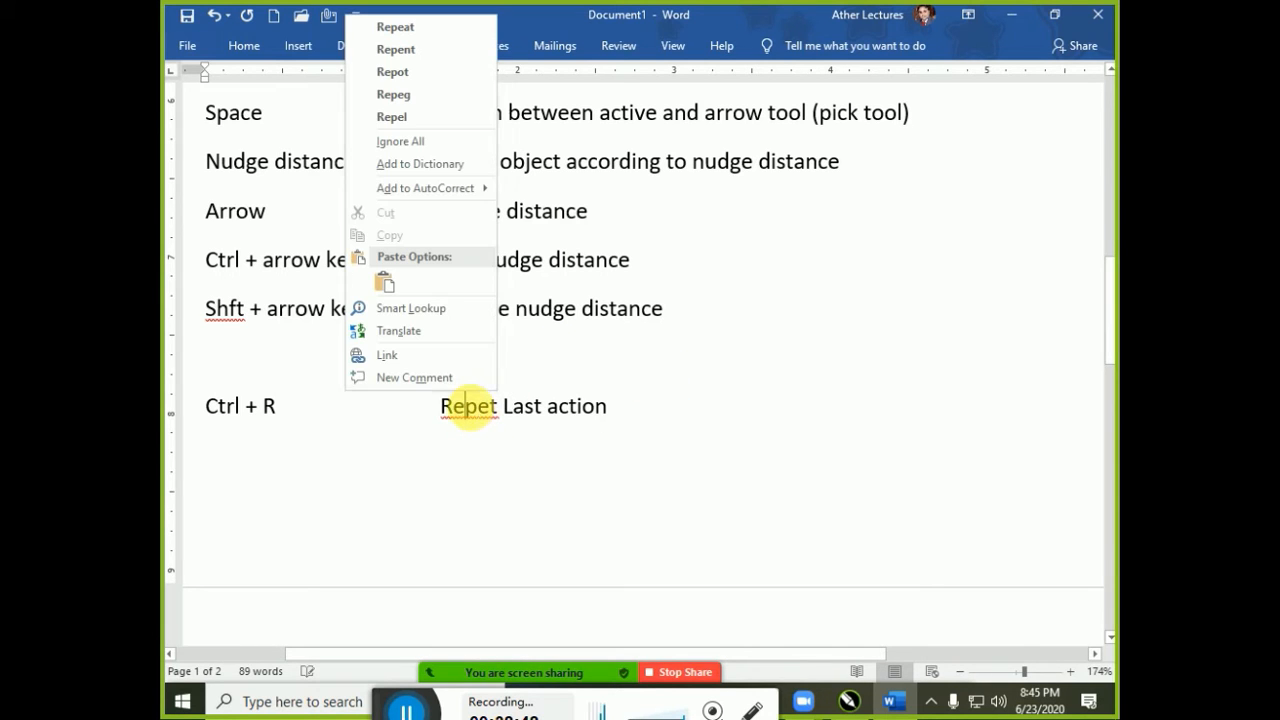
{"action": "left_click", "coordinate": [443, 27]}
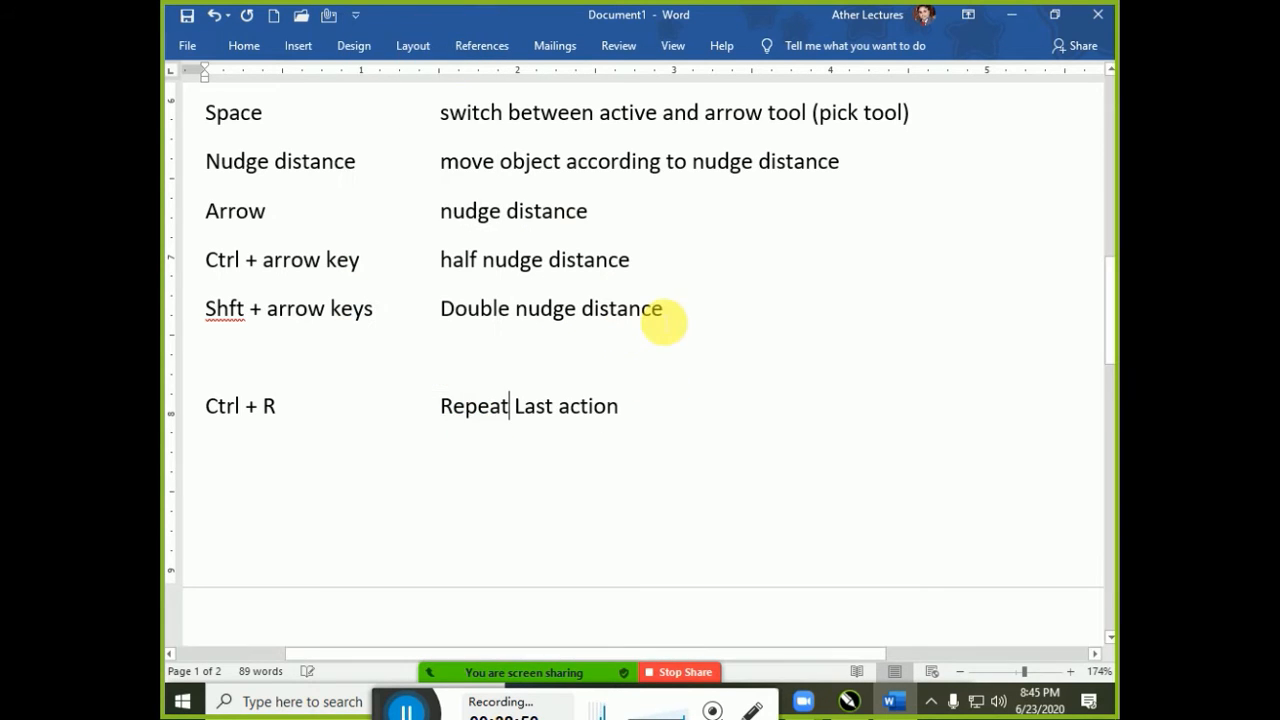
Switch to CorelDRAW and place a copy of the three-pair row directly below it at about X -0.006, Y 5.95 inches
{"action": "key", "text": "alt+Tab"}
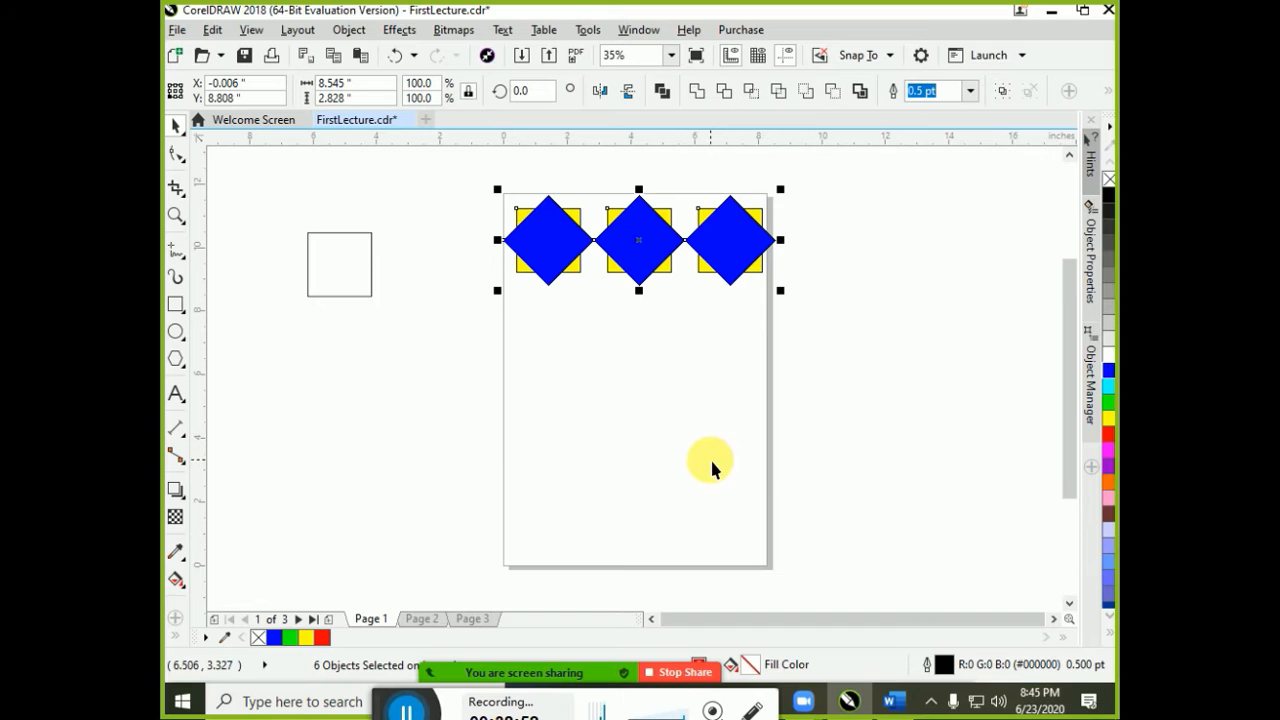
{"action": "left_click_drag", "start_coordinate": [457, 157], "coordinate": [861, 360]}
{"action": "left_click_drag", "start_coordinate": [629, 232], "coordinate": [624, 322]}
{"action": "left_click_drag", "start_coordinate": [625, 320], "coordinate": [627, 317]}
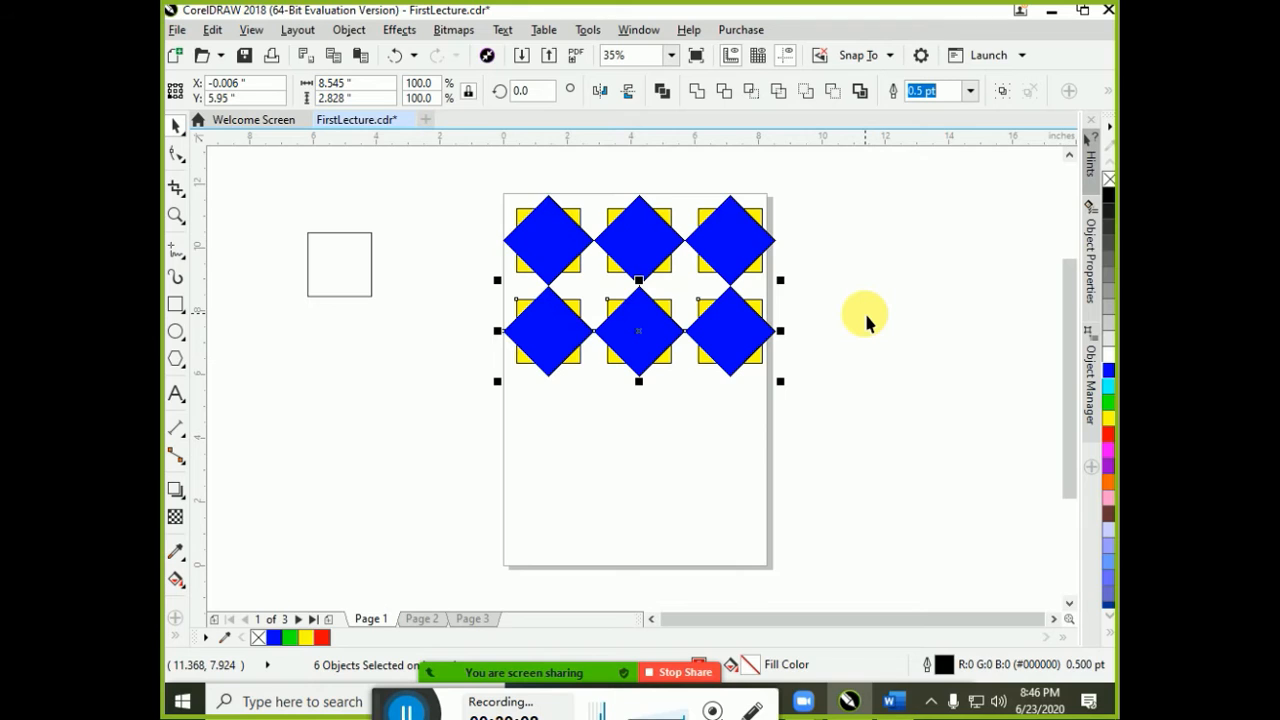
Repeat the row copy twice to fill the page with four rows, then select the whole pattern and deselect it
{"action": "key", "text": "ctrl+r"}
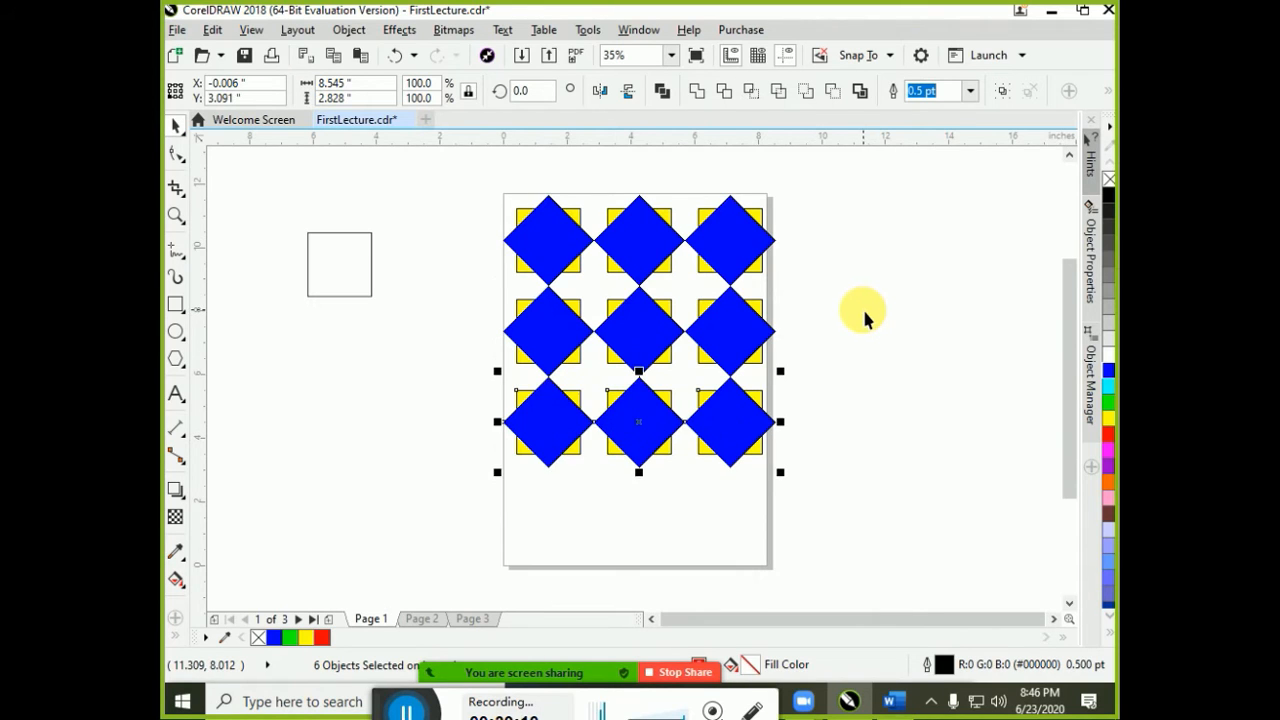
{"action": "key", "text": "ctrl+r"}
{"action": "left_click", "coordinate": [874, 199]}
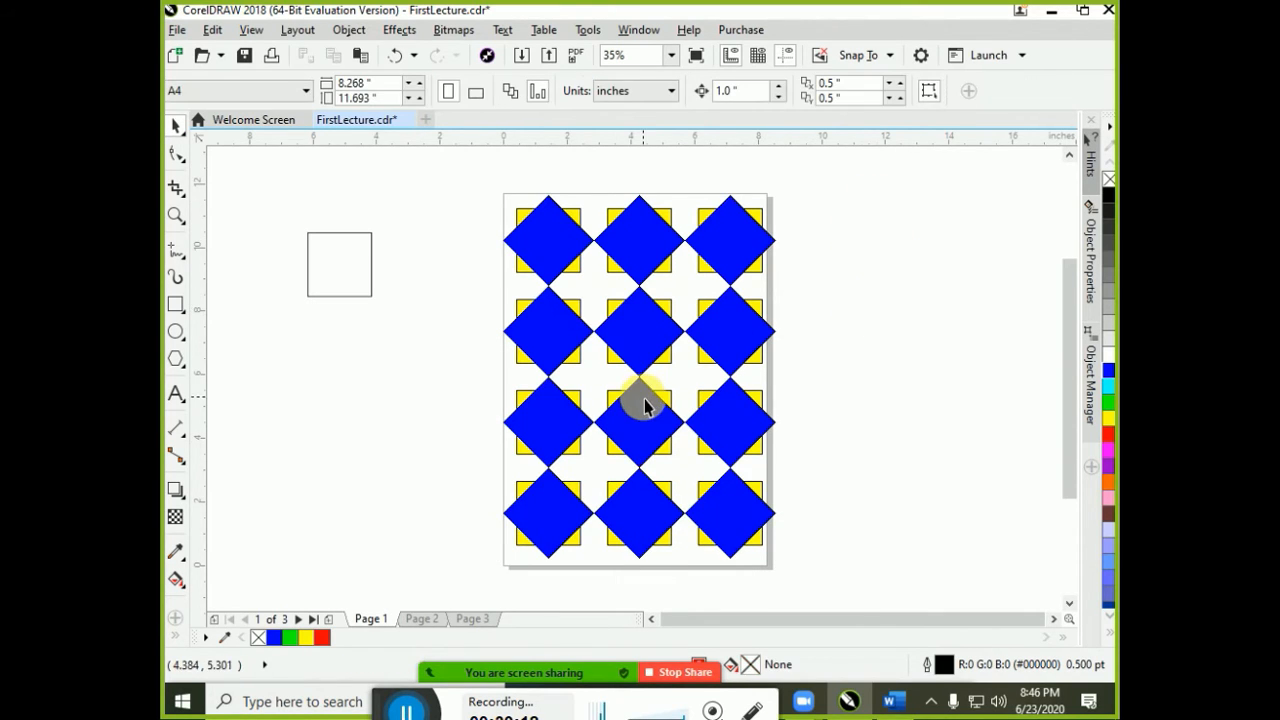
{"action": "left_click_drag", "start_coordinate": [456, 167], "coordinate": [846, 593]}
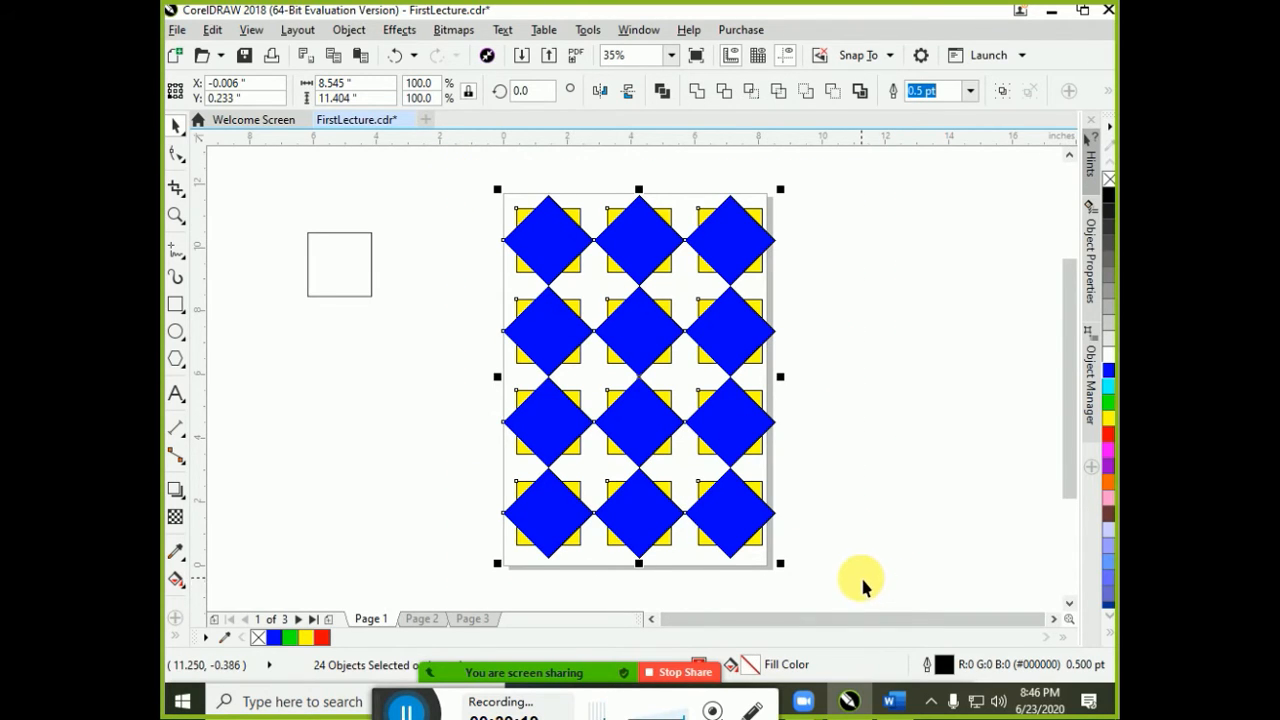
{"action": "left_click", "coordinate": [845, 506]}
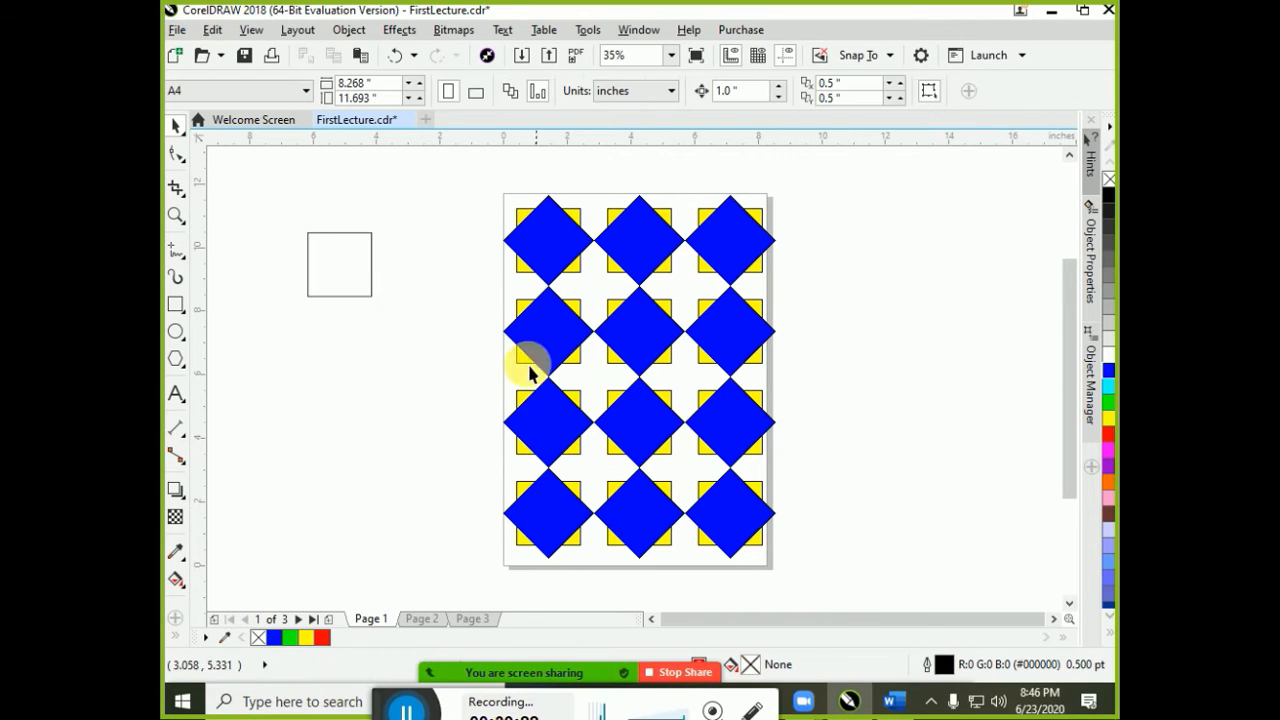
Place a copy of the outlined square on page 2 at about X 2.949, Y 3.982 inches and fill it red
{"action": "left_click", "coordinate": [350, 269]}
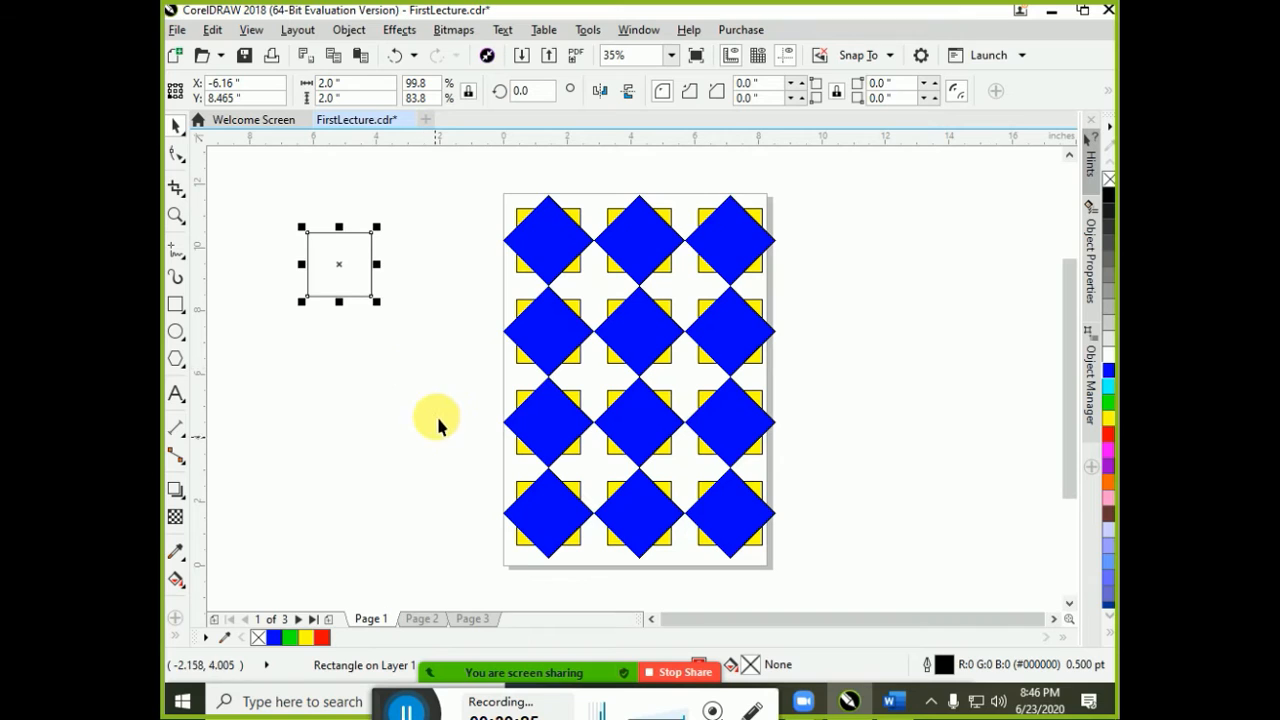
{"action": "left_click", "coordinate": [405, 440]}
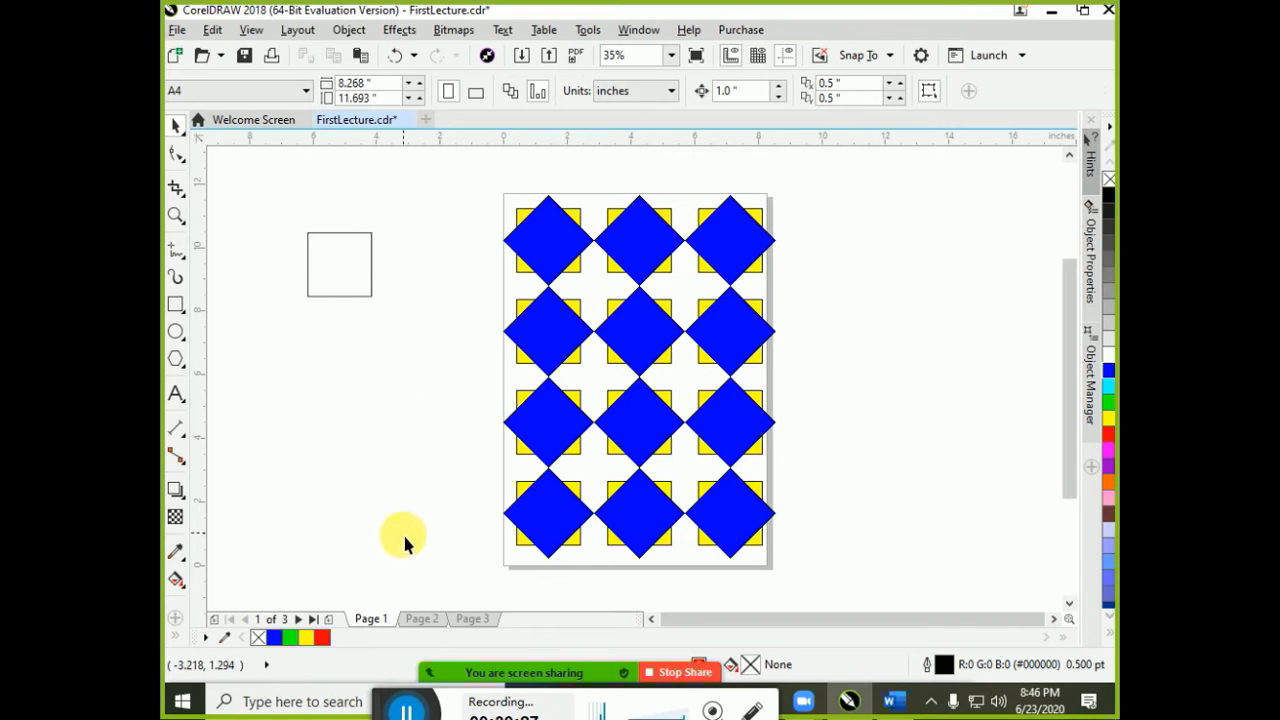
{"action": "left_click", "coordinate": [418, 616]}
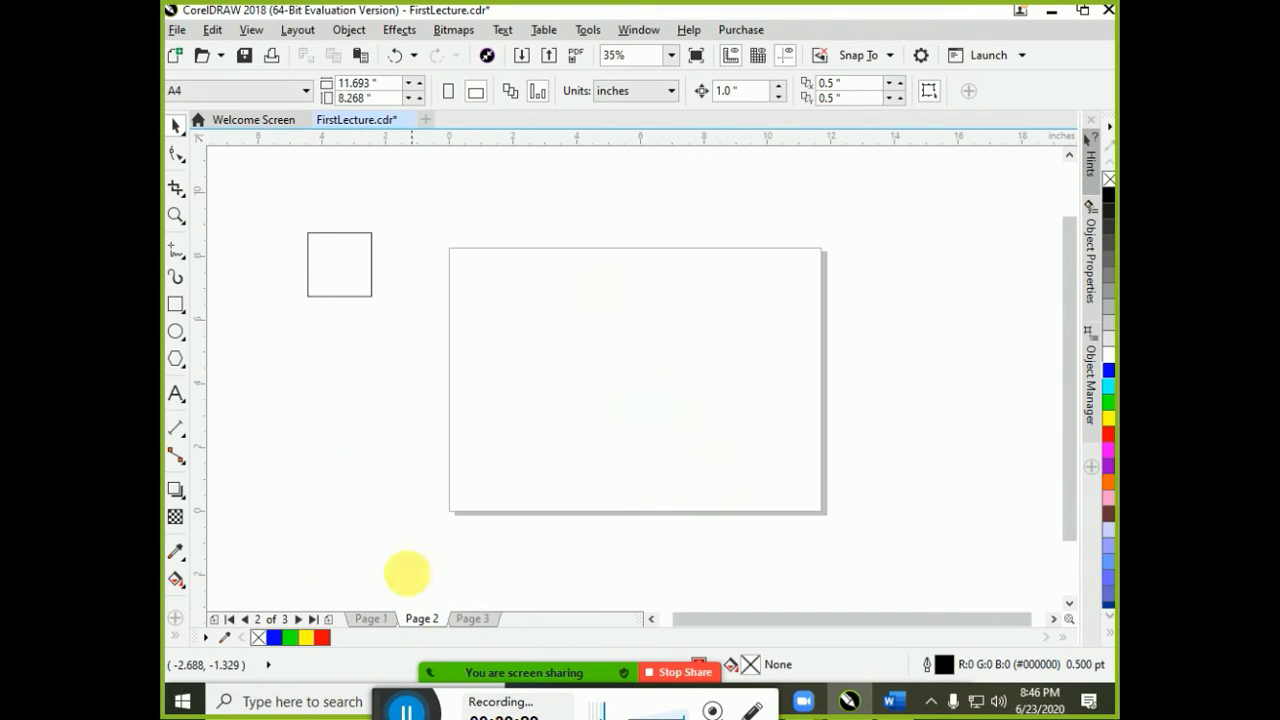
{"action": "left_click", "coordinate": [346, 298]}
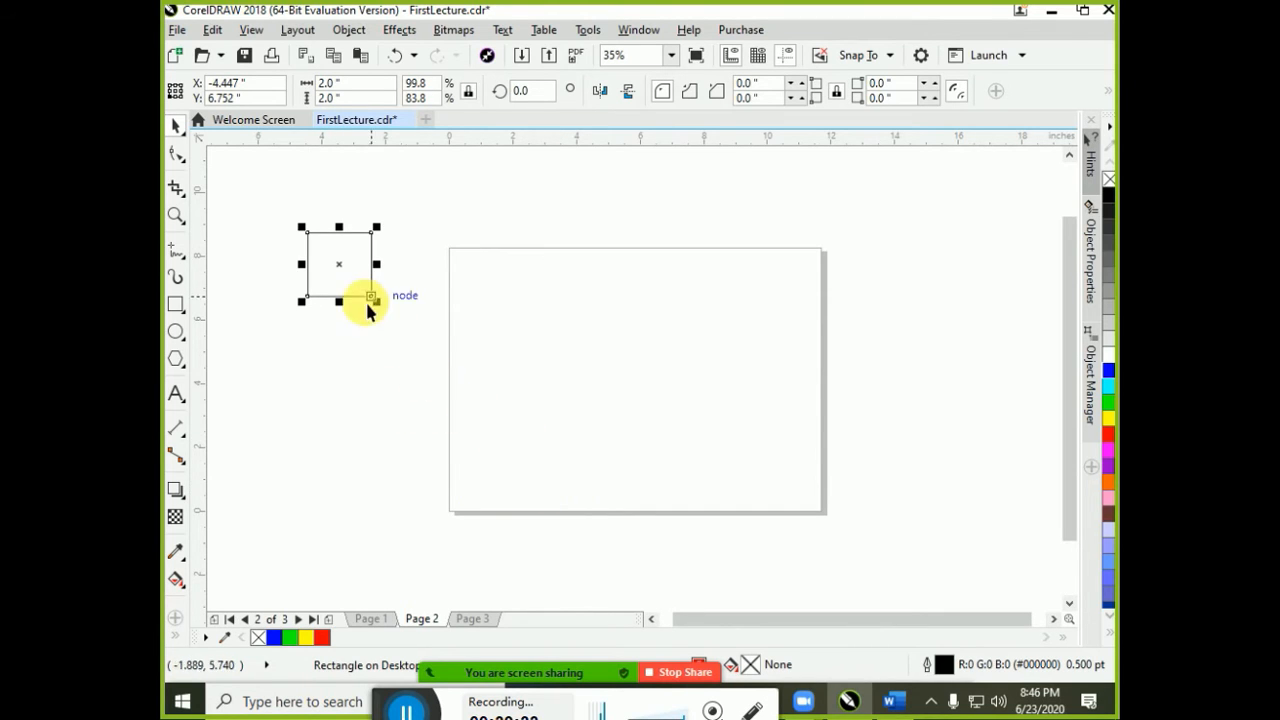
{"action": "left_click_drag", "start_coordinate": [354, 290], "coordinate": [598, 385]}
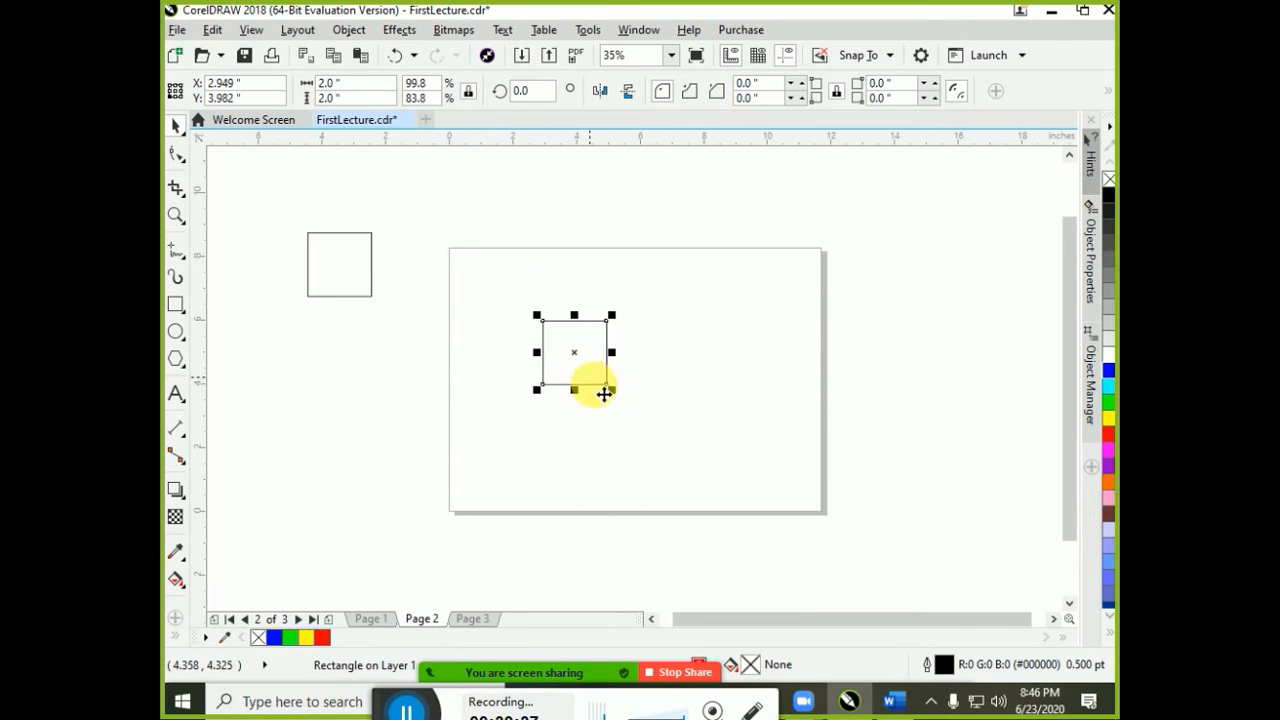
{"action": "left_click", "coordinate": [1108, 437]}
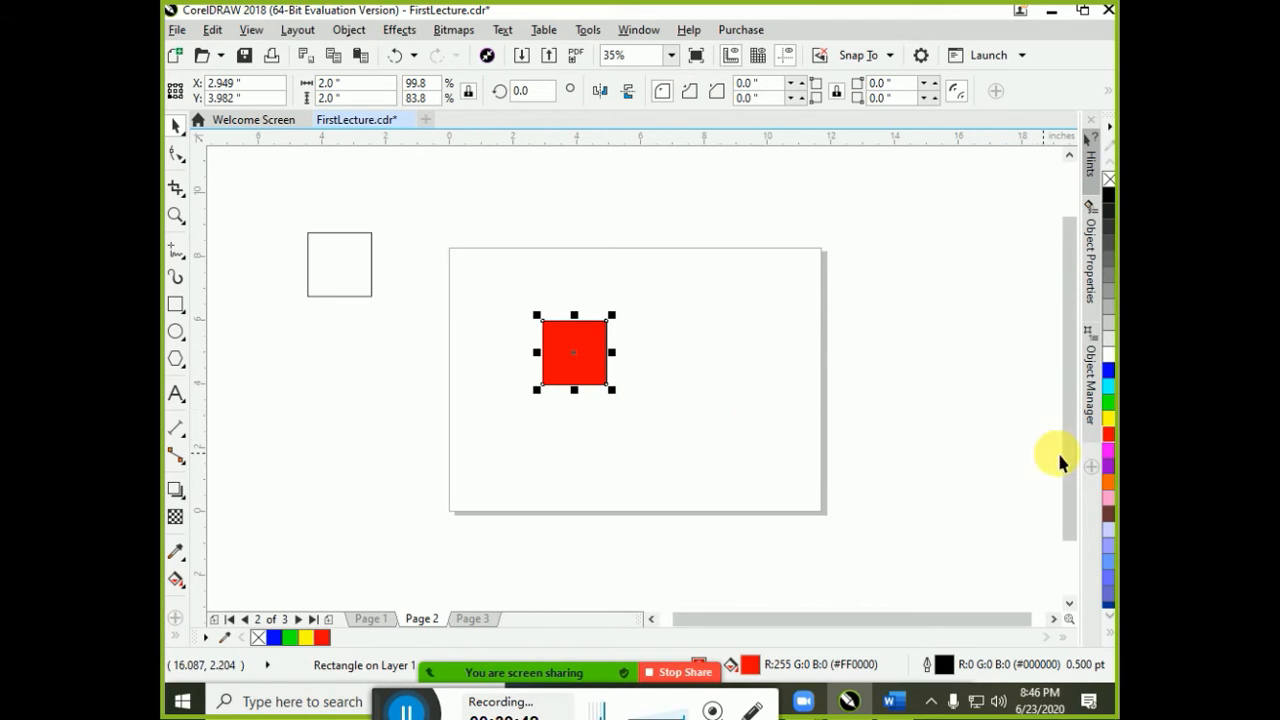
Duplicate the red square in place and fill the copy yellow, trying a small move of the copy and undoing it
{"action": "left_click", "coordinate": [1108, 418]}
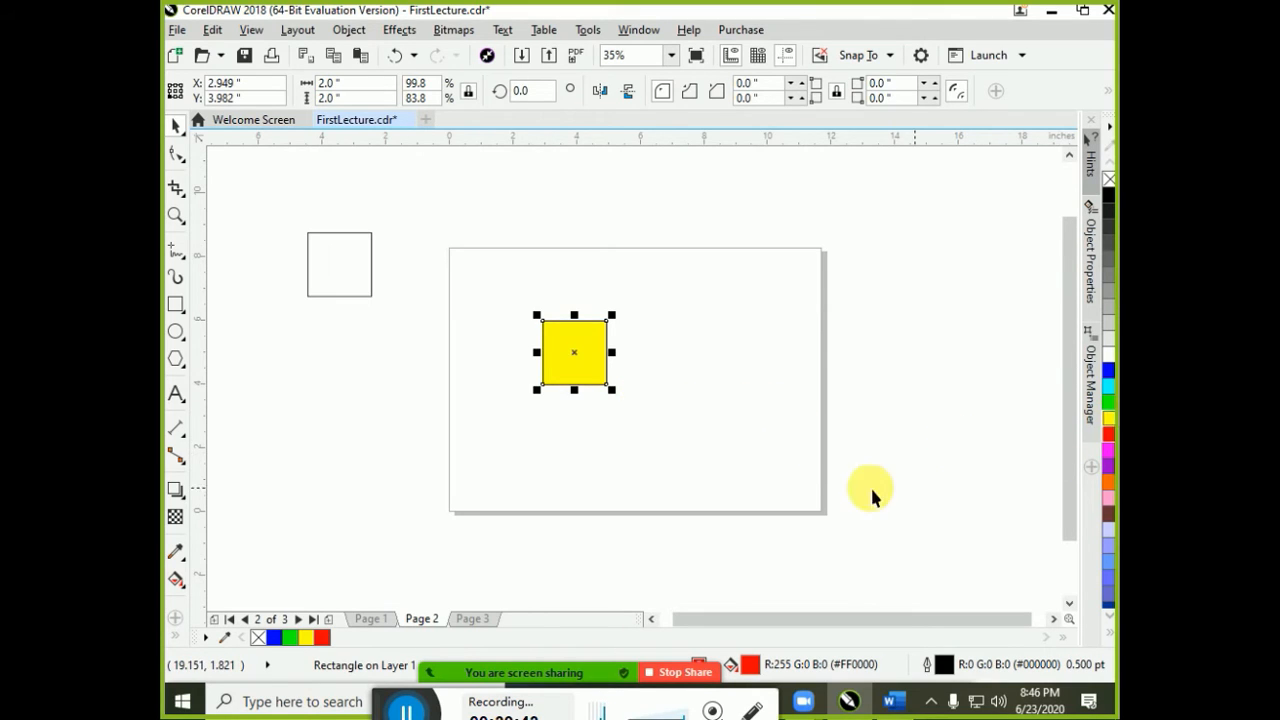
{"action": "left_click", "coordinate": [691, 393]}
{"action": "left_click_drag", "start_coordinate": [576, 373], "coordinate": [613, 398]}
{"action": "key", "text": "ctrl+z"}
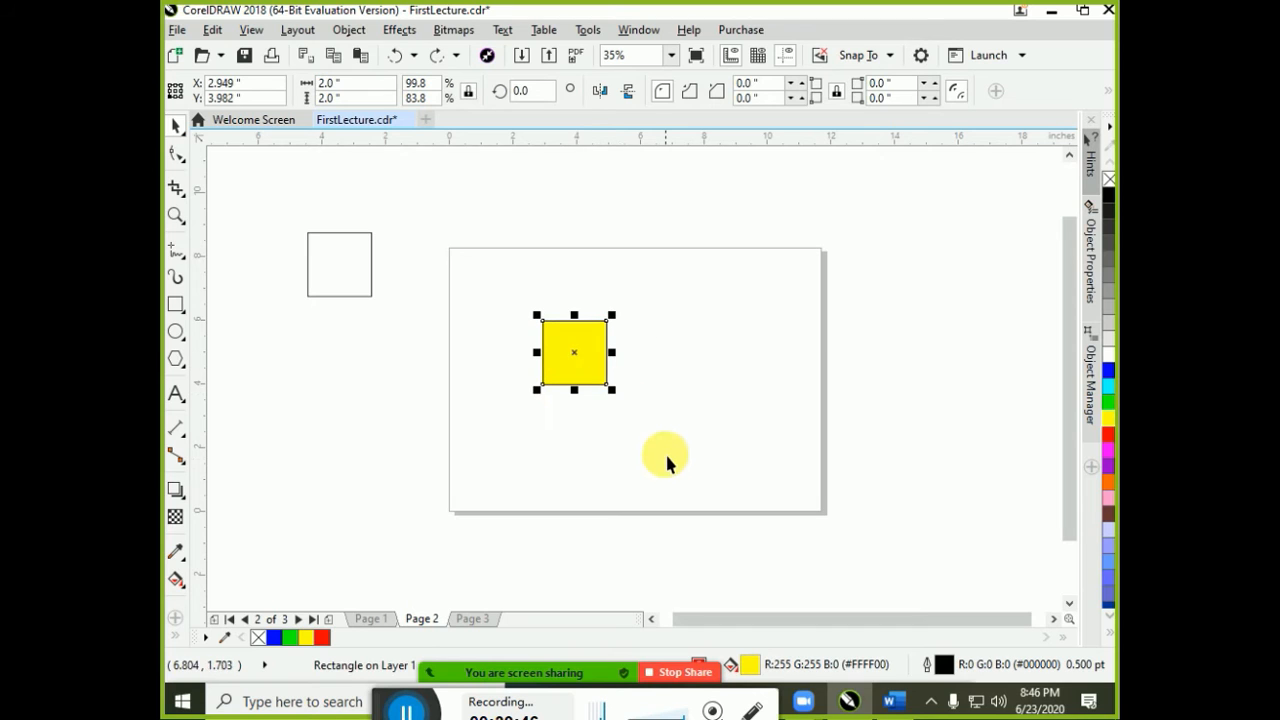
{"action": "left_click", "coordinate": [677, 441]}
{"action": "left_click", "coordinate": [578, 381]}
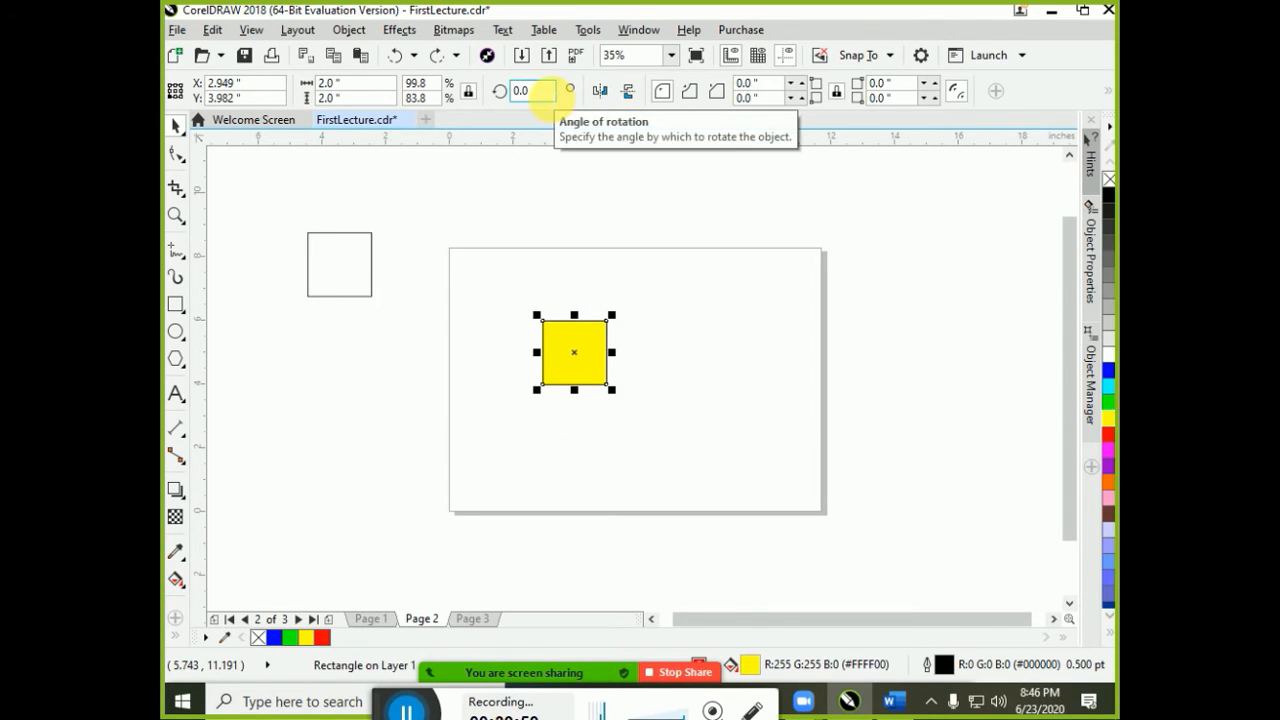
Rotate the yellow square by 30 degrees over the red one
{"action": "left_click", "coordinate": [535, 91]}
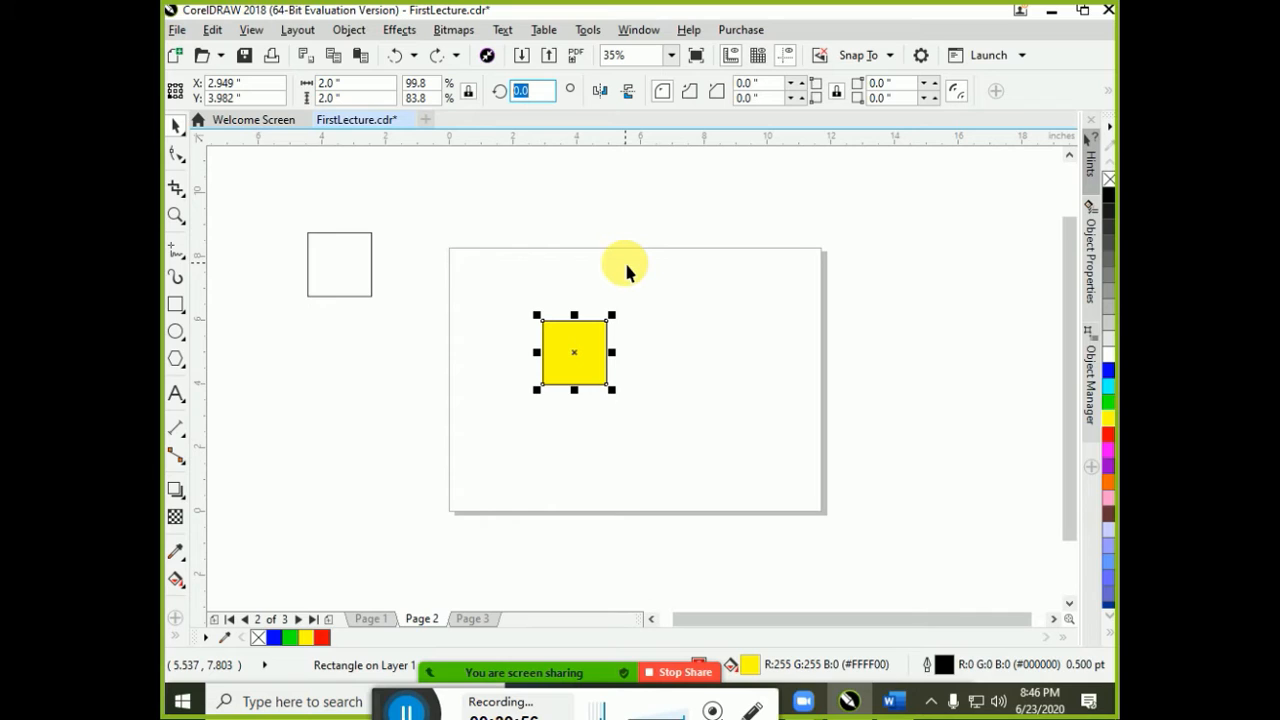
{"action": "type", "text": "30"}
{"action": "key", "text": "Return"}
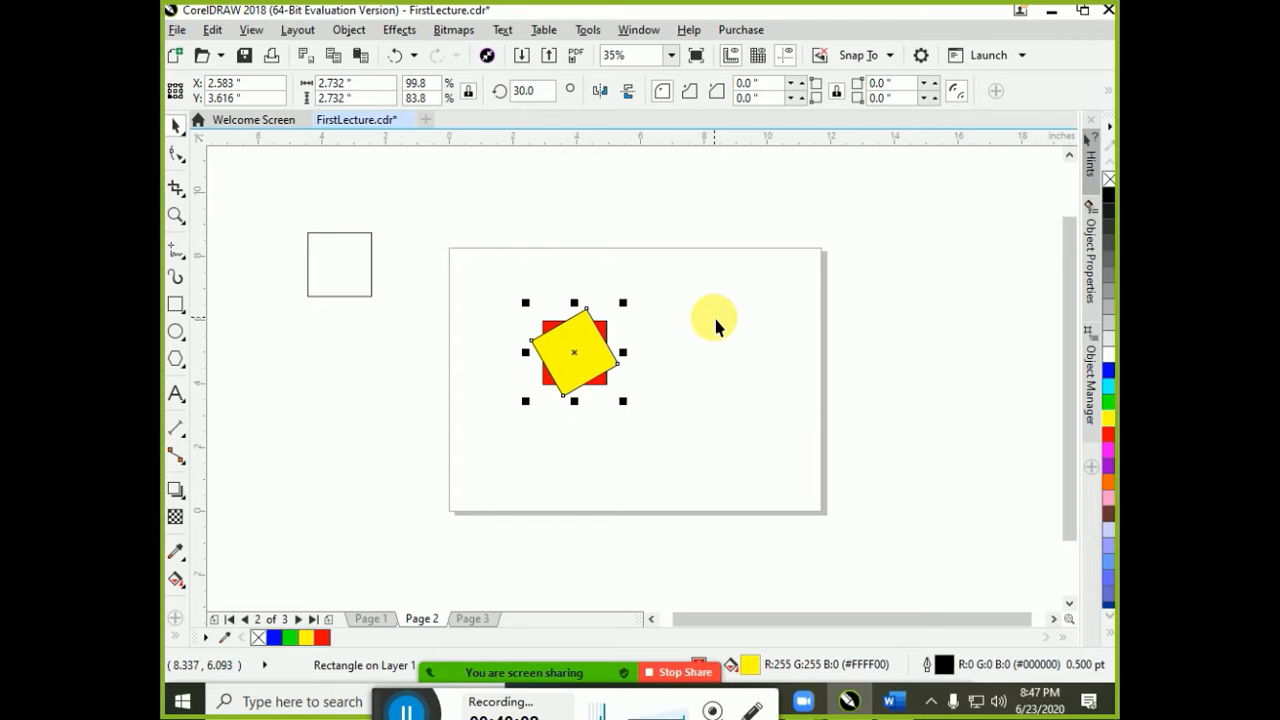
Duplicate the rotated yellow square in place, fill the copy green and set its rotation to 60 degrees
{"action": "left_click", "coordinate": [563, 364]}
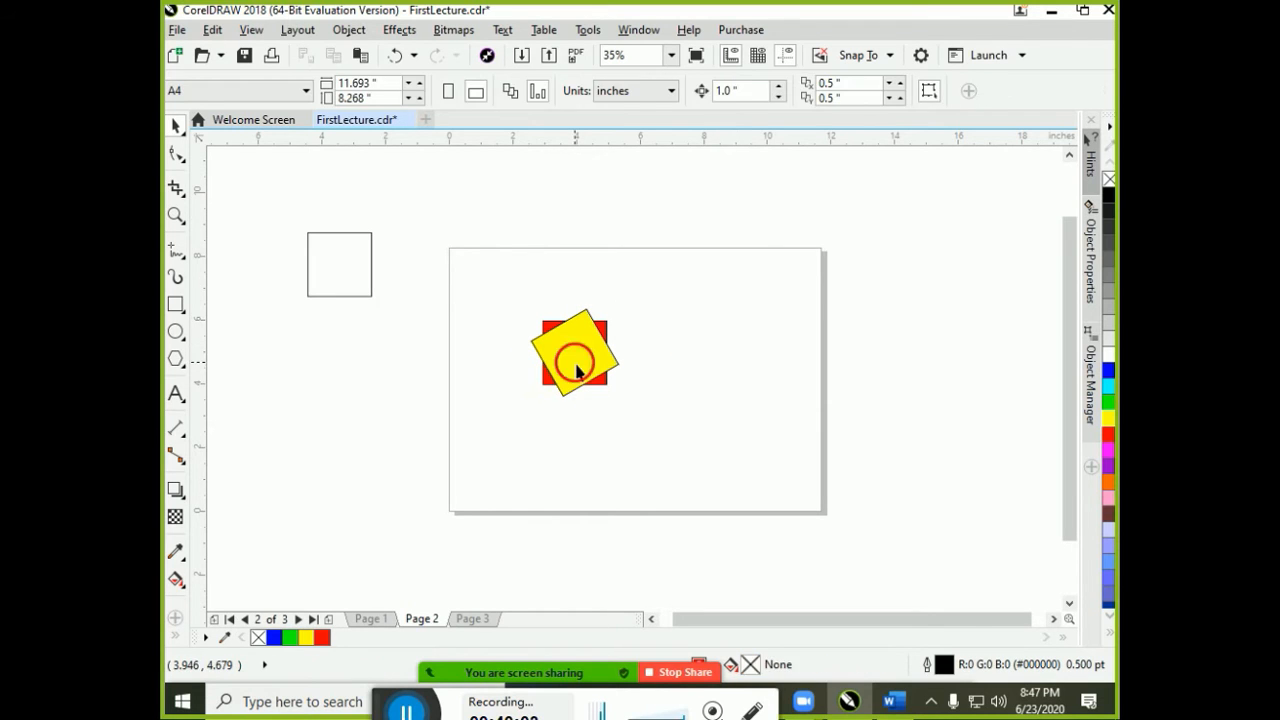
{"action": "left_click", "coordinate": [1108, 401]}
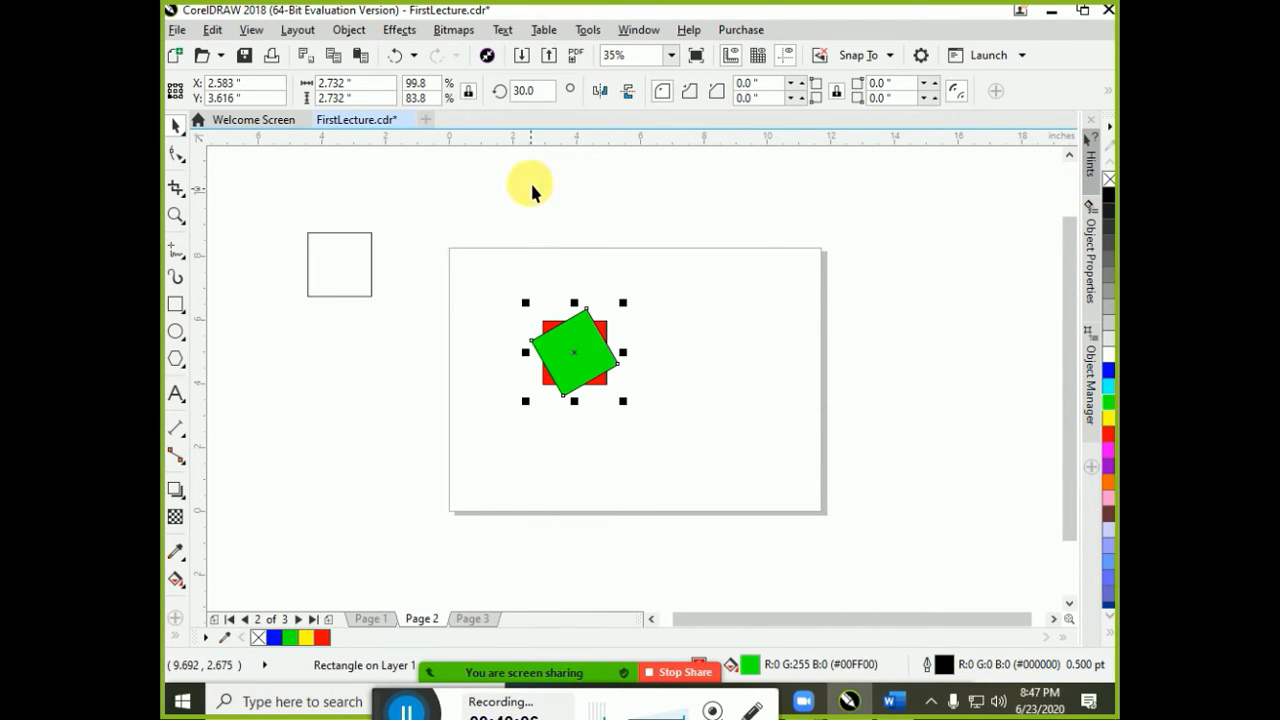
{"action": "left_click", "coordinate": [580, 343]}
{"action": "left_click", "coordinate": [525, 90]}
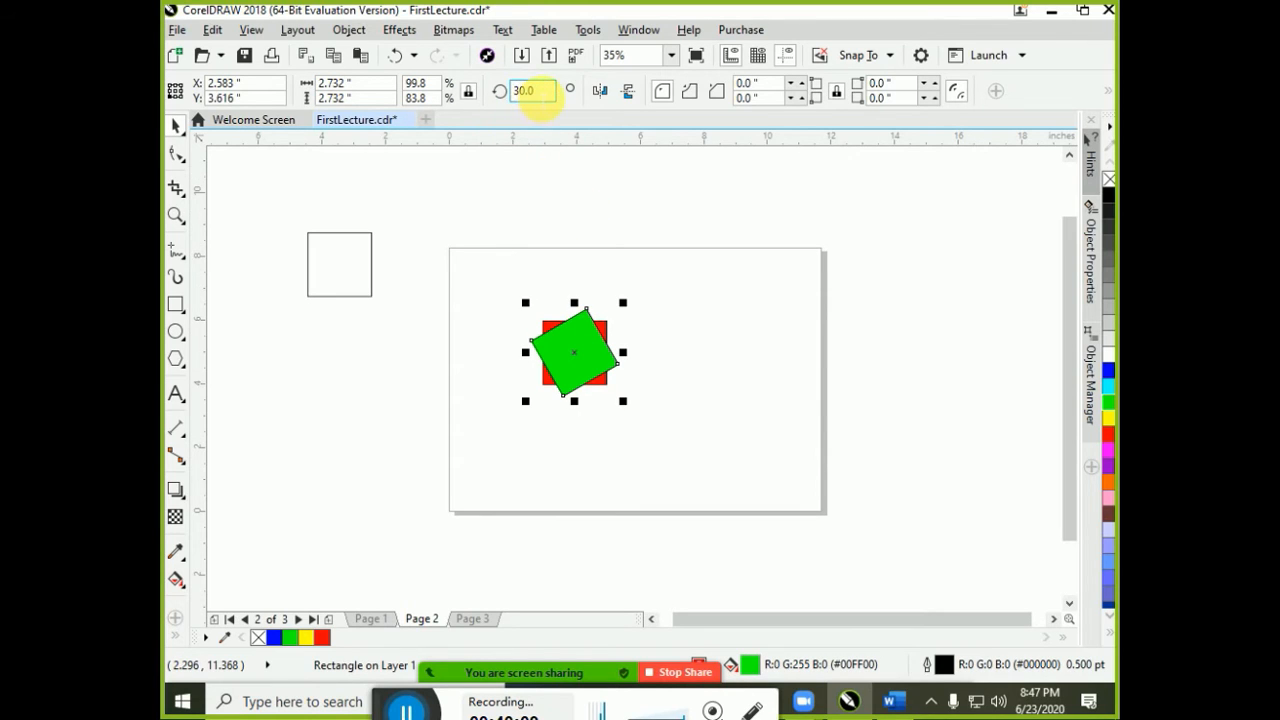
{"action": "double_click", "coordinate": [527, 91]}
{"action": "type", "text": "60"}
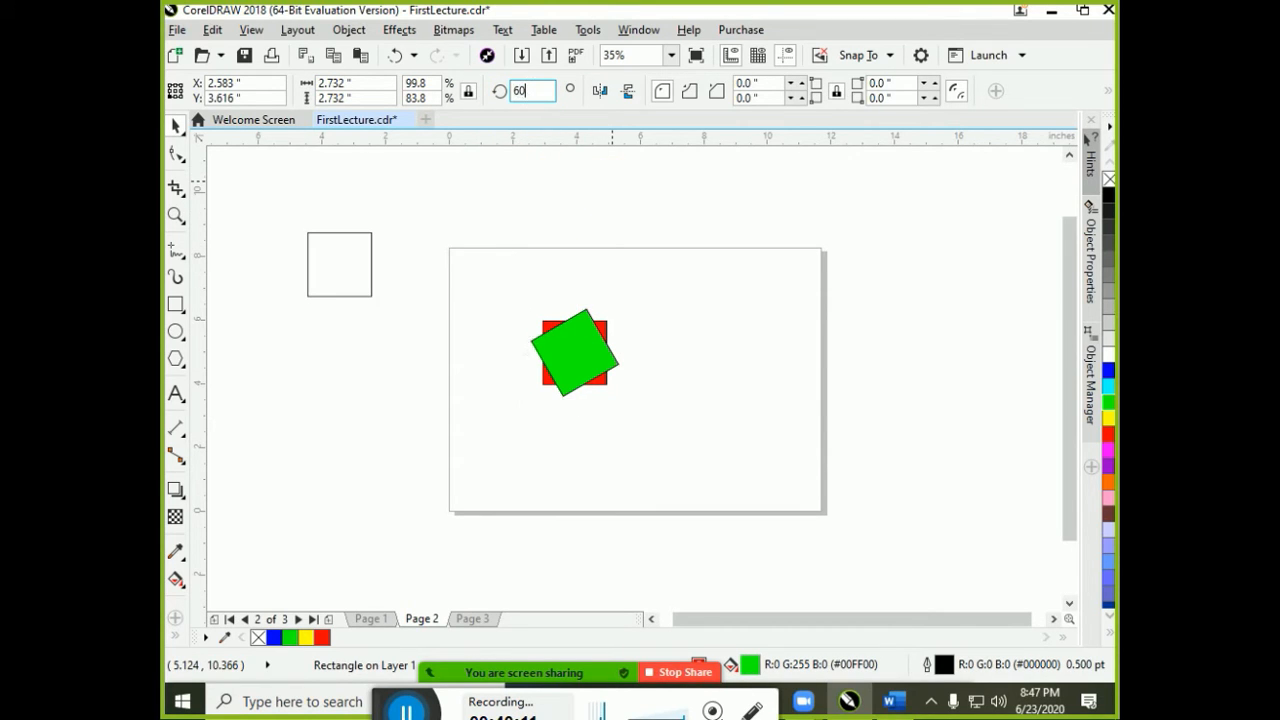
{"action": "key", "text": "Return"}
Move the three-square stack to the page's upper-left corner and repeat copies of it rightwards to form a row of four
{"action": "left_click", "coordinate": [690, 325]}
{"action": "left_click_drag", "start_coordinate": [491, 277], "coordinate": [695, 463]}
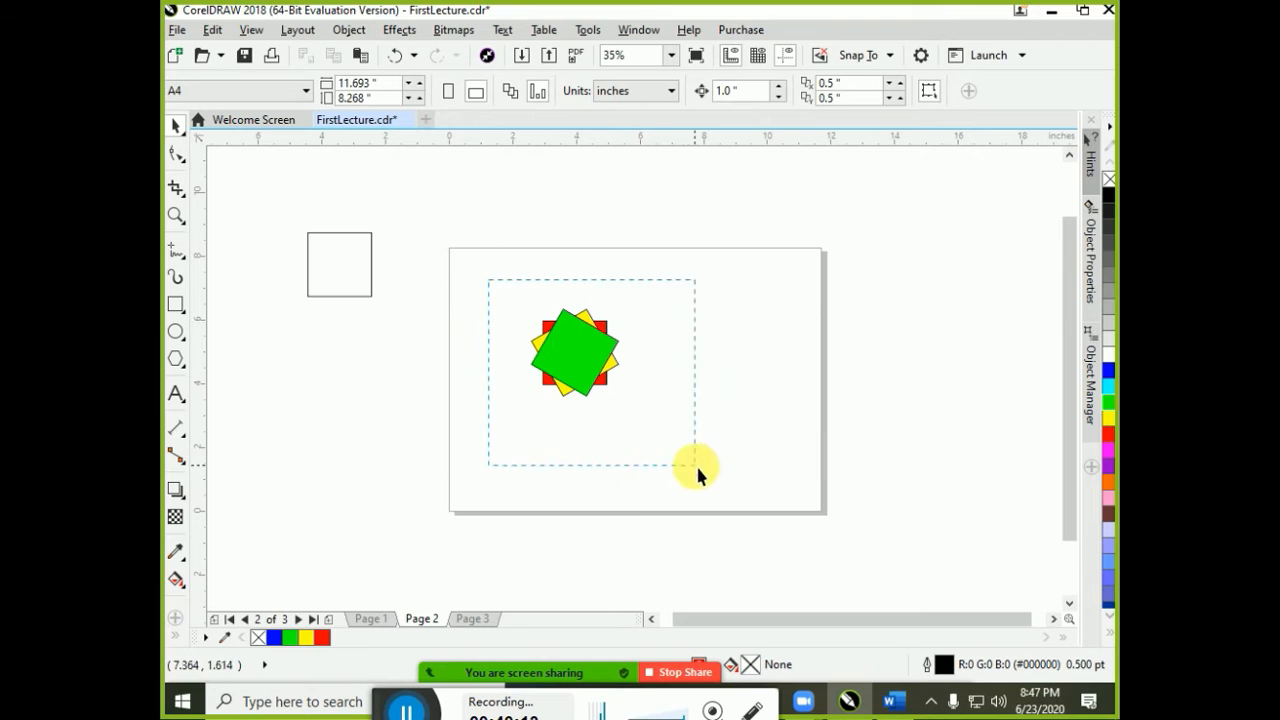
{"action": "left_click_drag", "start_coordinate": [584, 359], "coordinate": [590, 305]}
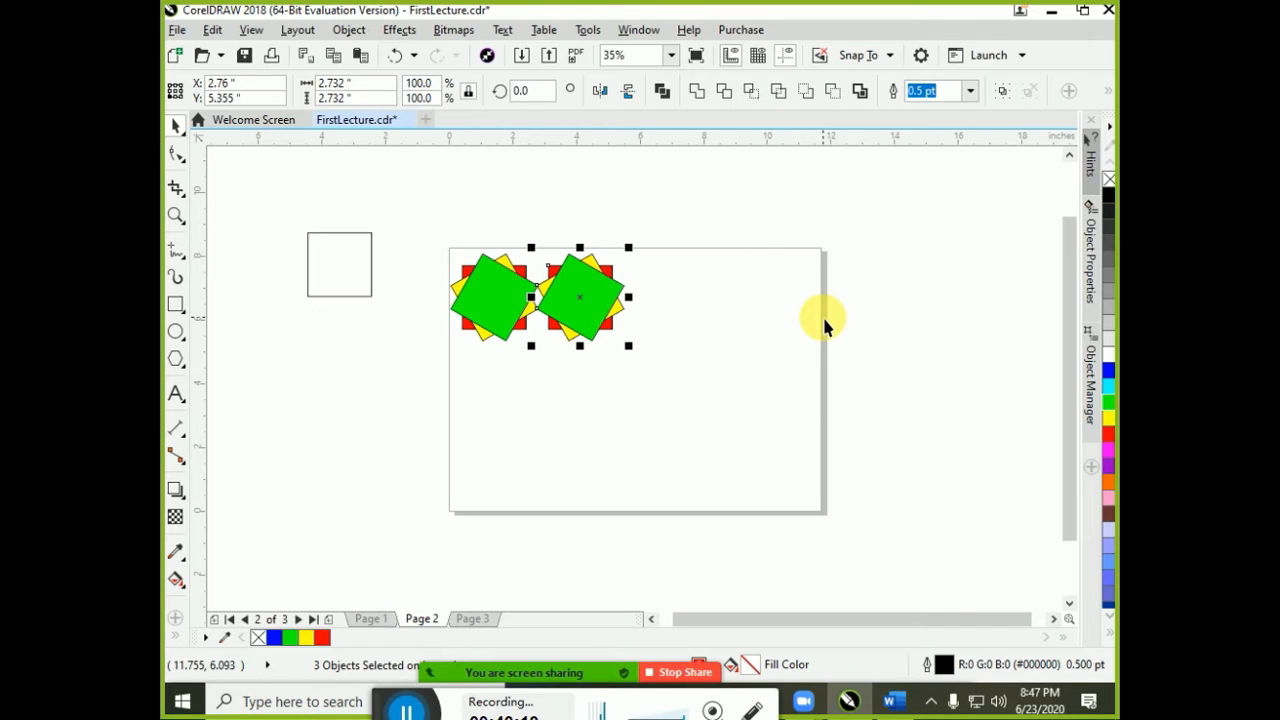
{"action": "key", "text": "ctrl+r"}
{"action": "key", "text": "ctrl+r"}
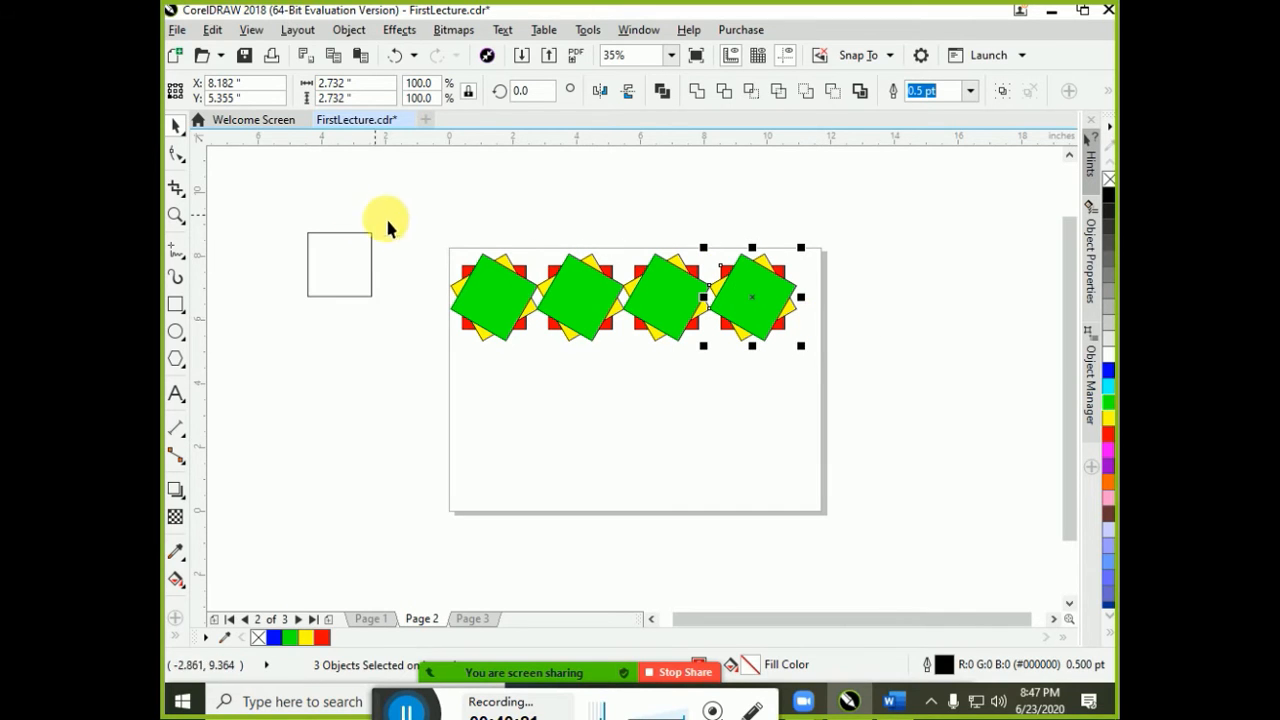
Copy the row of four stacks directly below itself and repeat the copy to make three rows
{"action": "left_click_drag", "start_coordinate": [406, 209], "coordinate": [906, 371]}
{"action": "left_click_drag", "start_coordinate": [757, 310], "coordinate": [754, 397]}
{"action": "key", "text": "ctrl+r"}
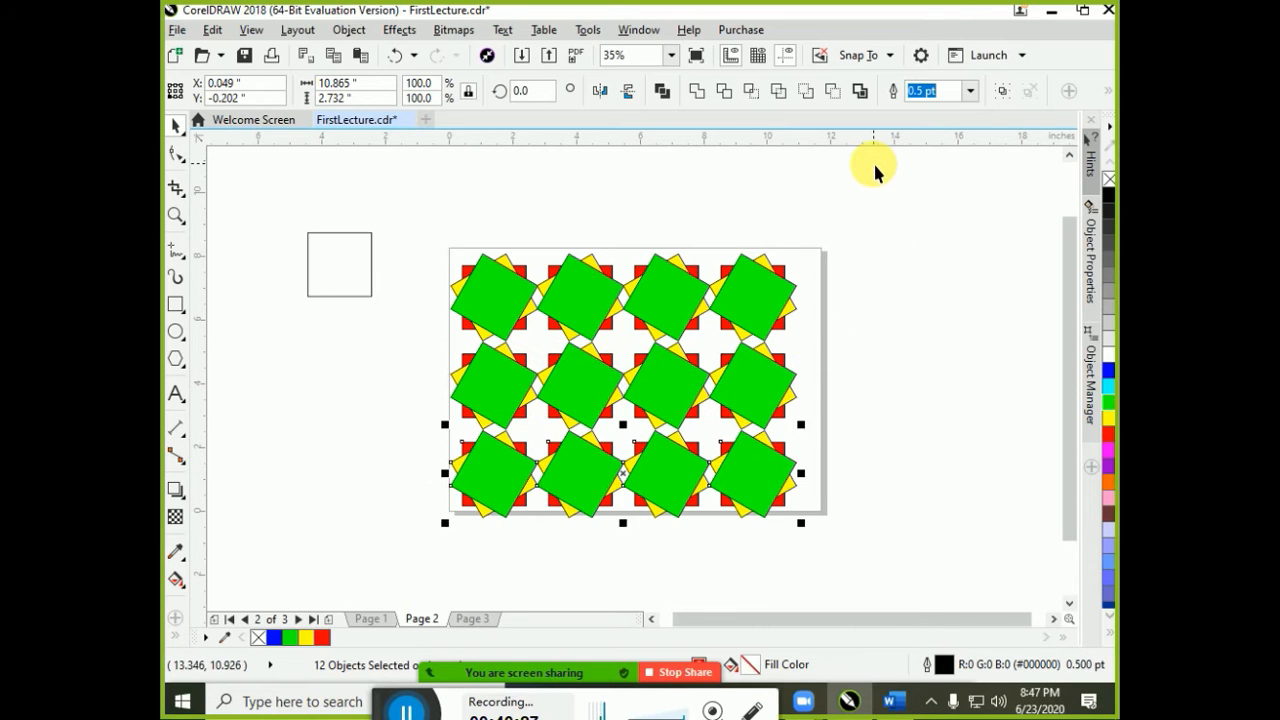
Select the whole pattern, shift it slightly right and up within the page, and deselect it
{"action": "left_click_drag", "start_coordinate": [836, 226], "coordinate": [403, 574]}
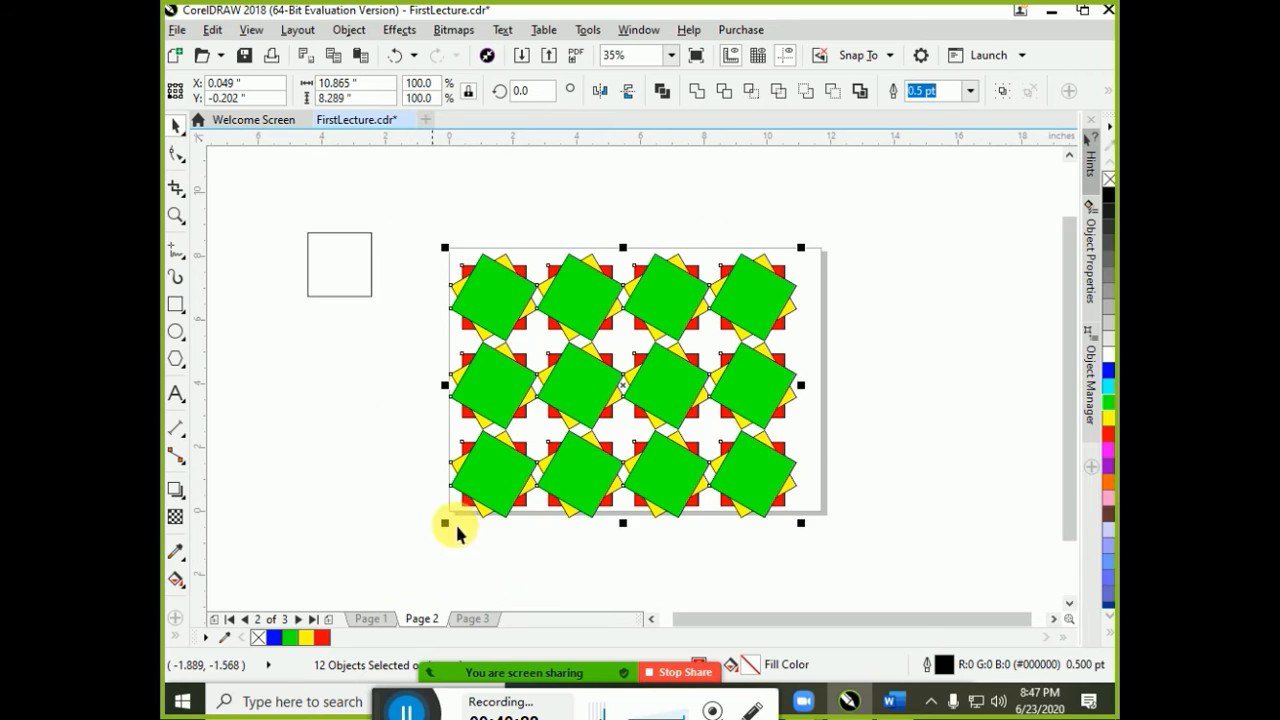
{"action": "mouse_move", "coordinate": [486, 297]}
{"action": "left_mouse_down"}
{"action": "mouse_move", "coordinate": [486, 286]}
{"action": "mouse_move", "coordinate": [500, 294]}
{"action": "left_mouse_up"}
{"action": "key", "text": "Escape"}
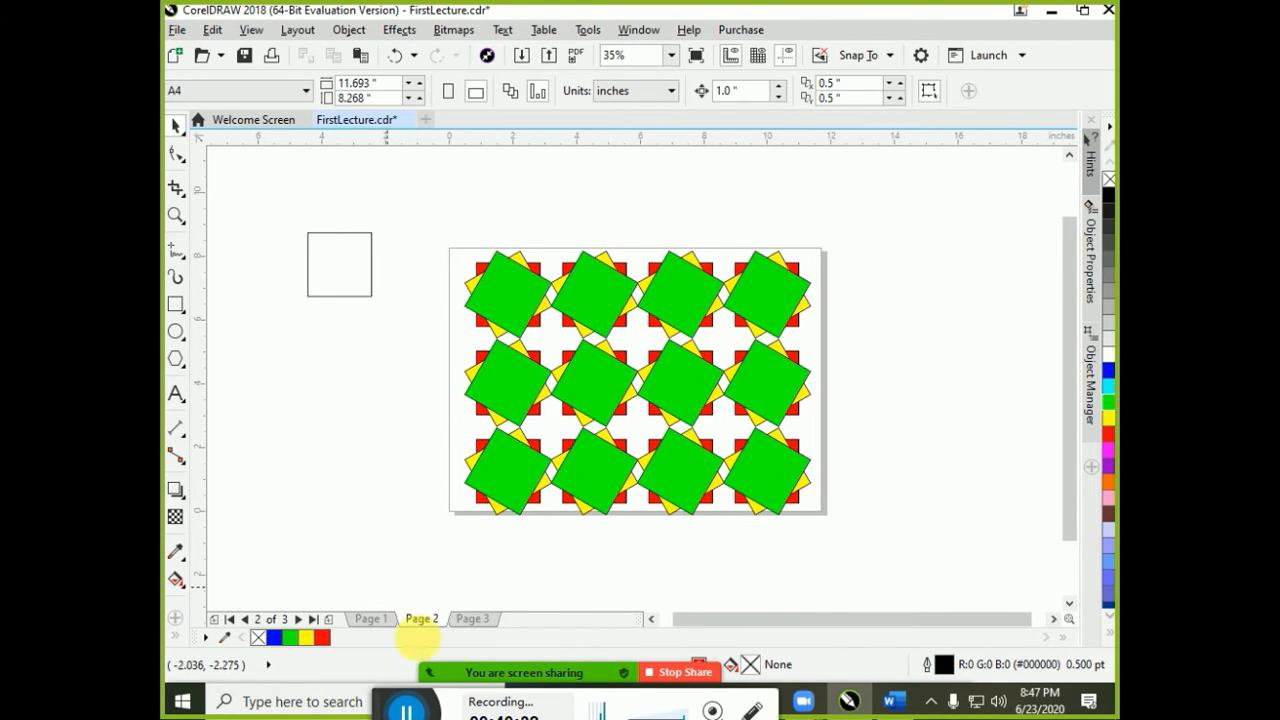
Place a yellow-filled copy of the outlined square on page 3 at about X 2.297, Y 6.402 inches
{"action": "left_click", "coordinate": [466, 620]}
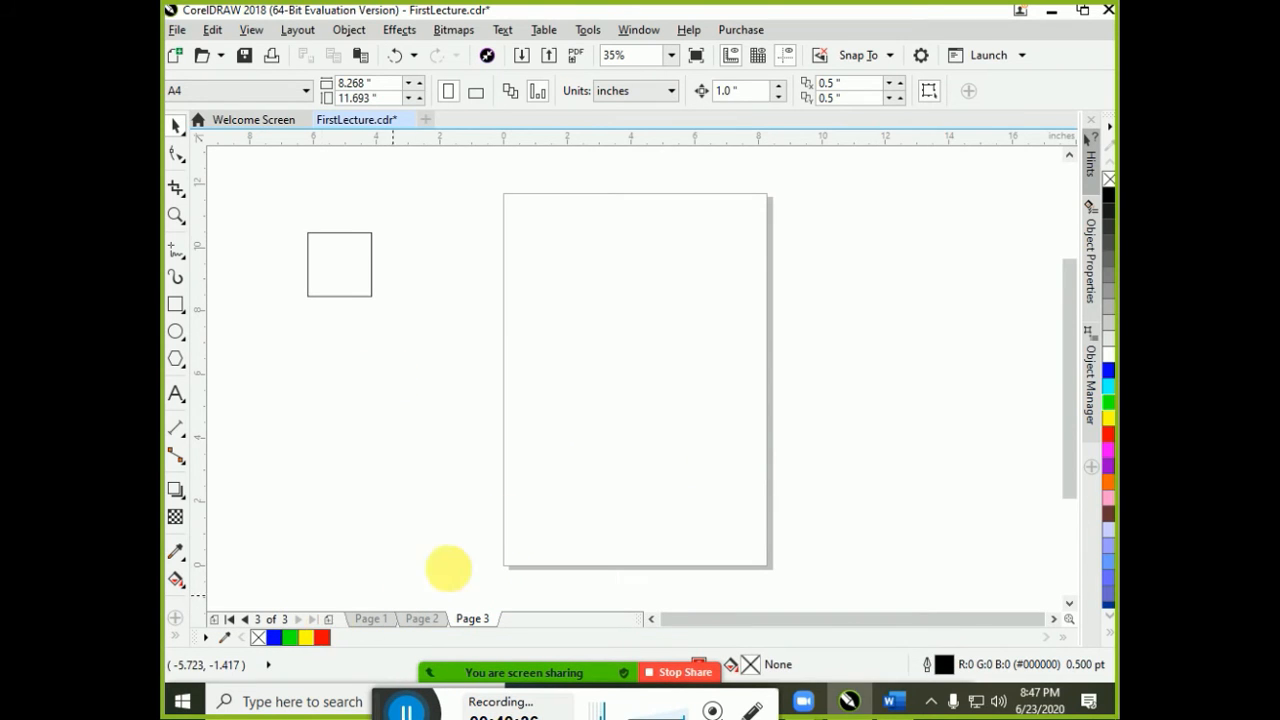
{"action": "left_click", "coordinate": [352, 270]}
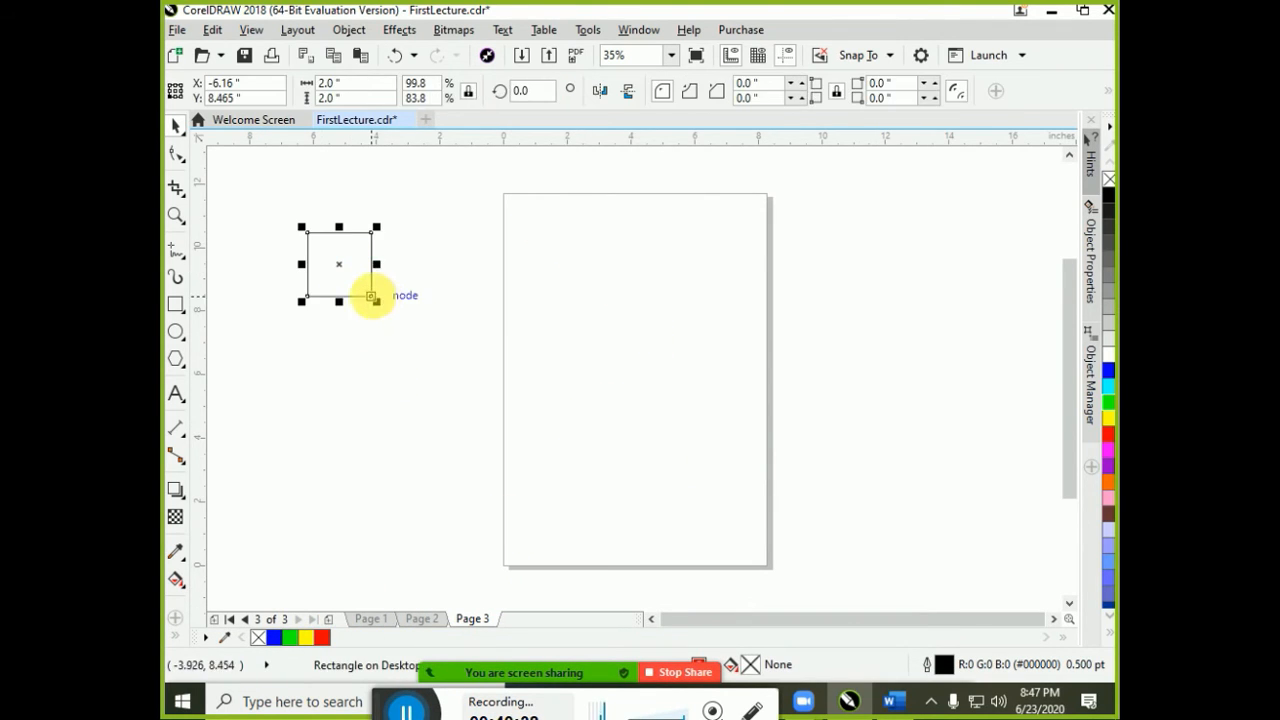
{"action": "left_click_drag", "start_coordinate": [362, 289], "coordinate": [611, 314]}
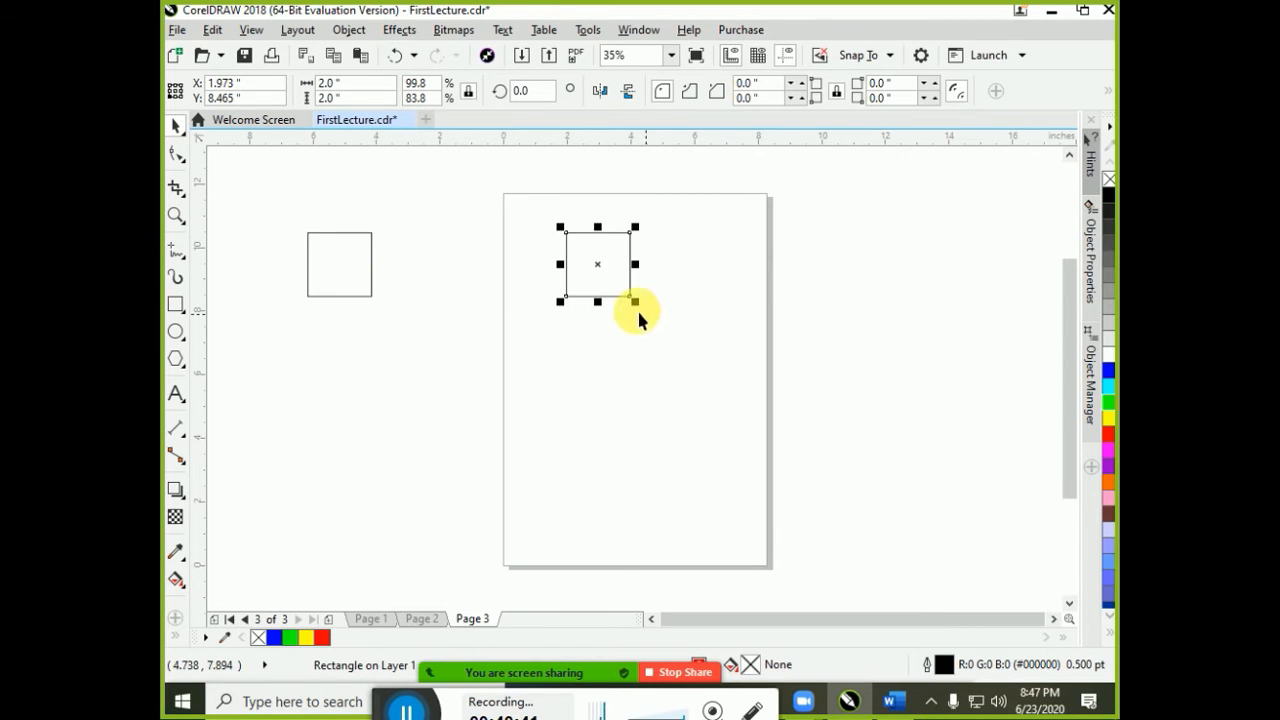
{"action": "left_click", "coordinate": [1108, 402]}
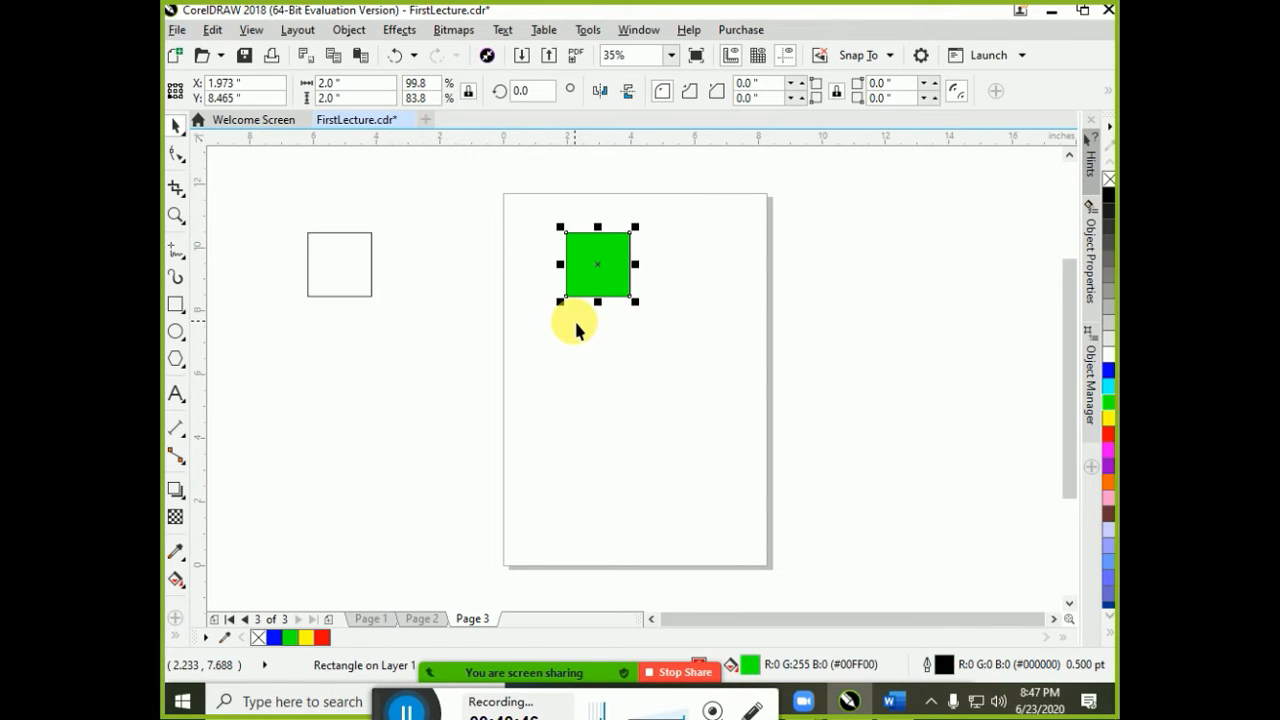
{"action": "left_click_drag", "start_coordinate": [588, 288], "coordinate": [564, 312]}
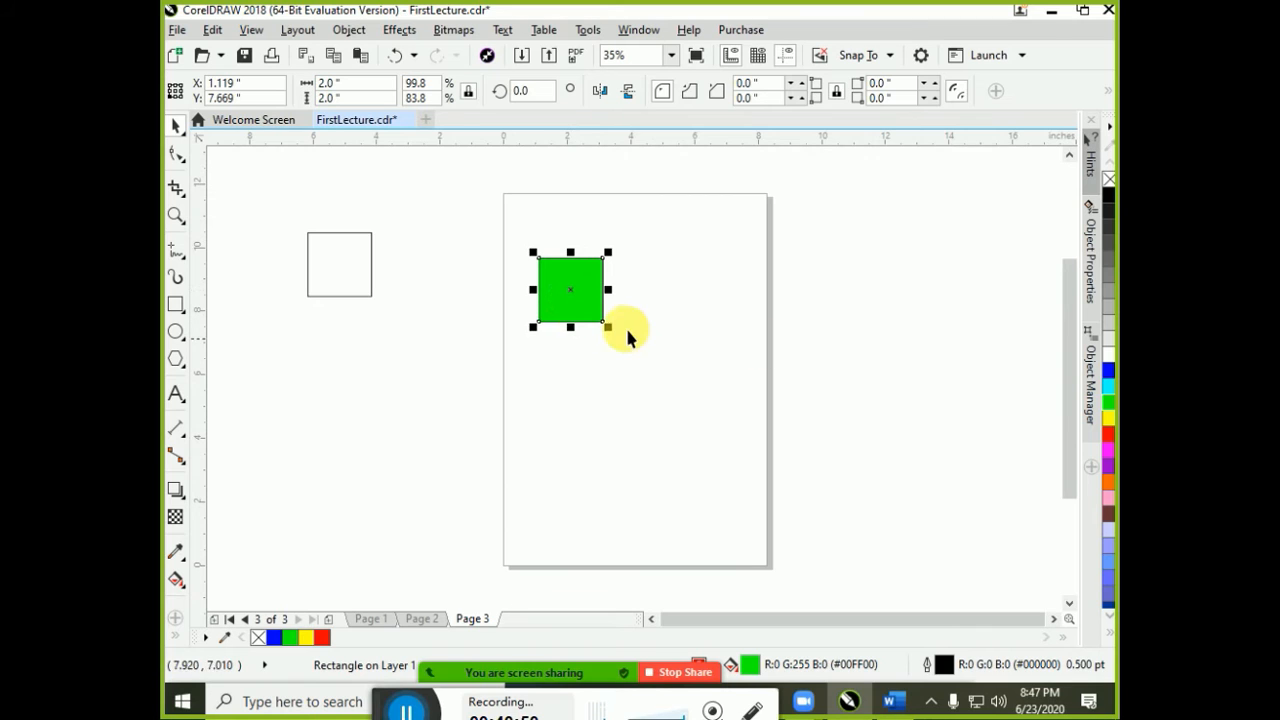
{"action": "left_click", "coordinate": [1108, 417]}
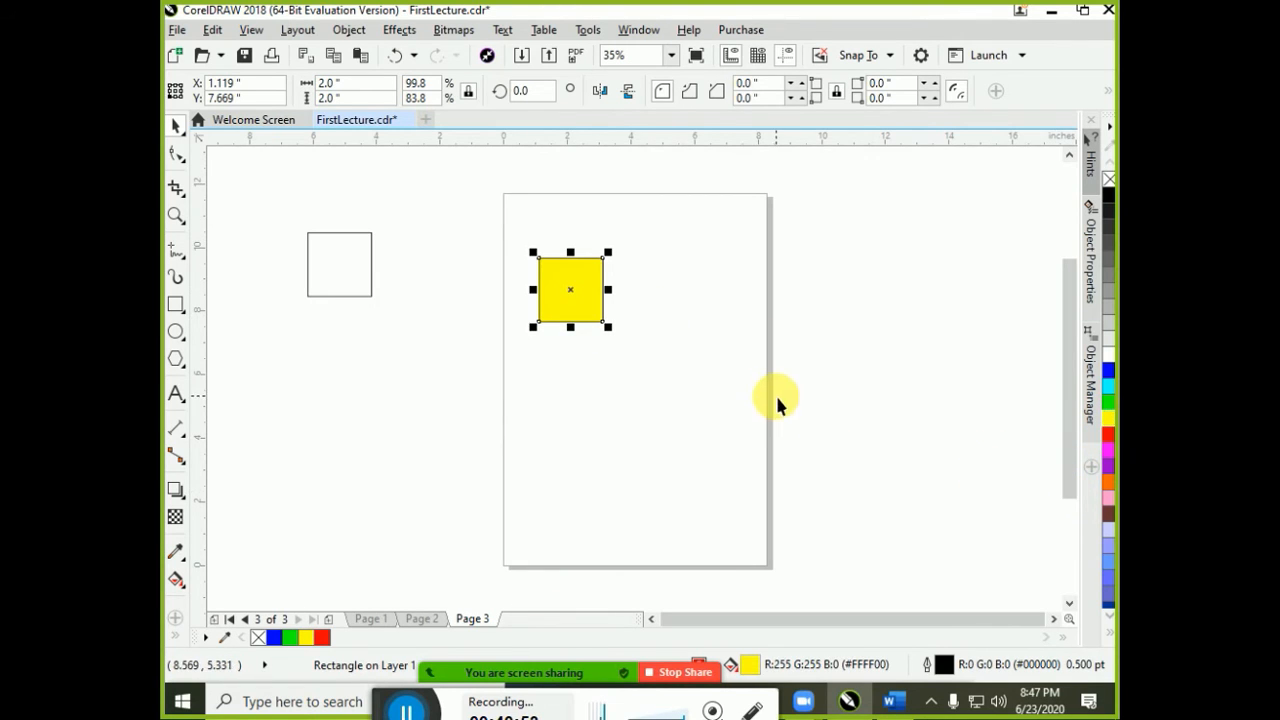
{"action": "left_click_drag", "start_coordinate": [540, 262], "coordinate": [588, 328]}
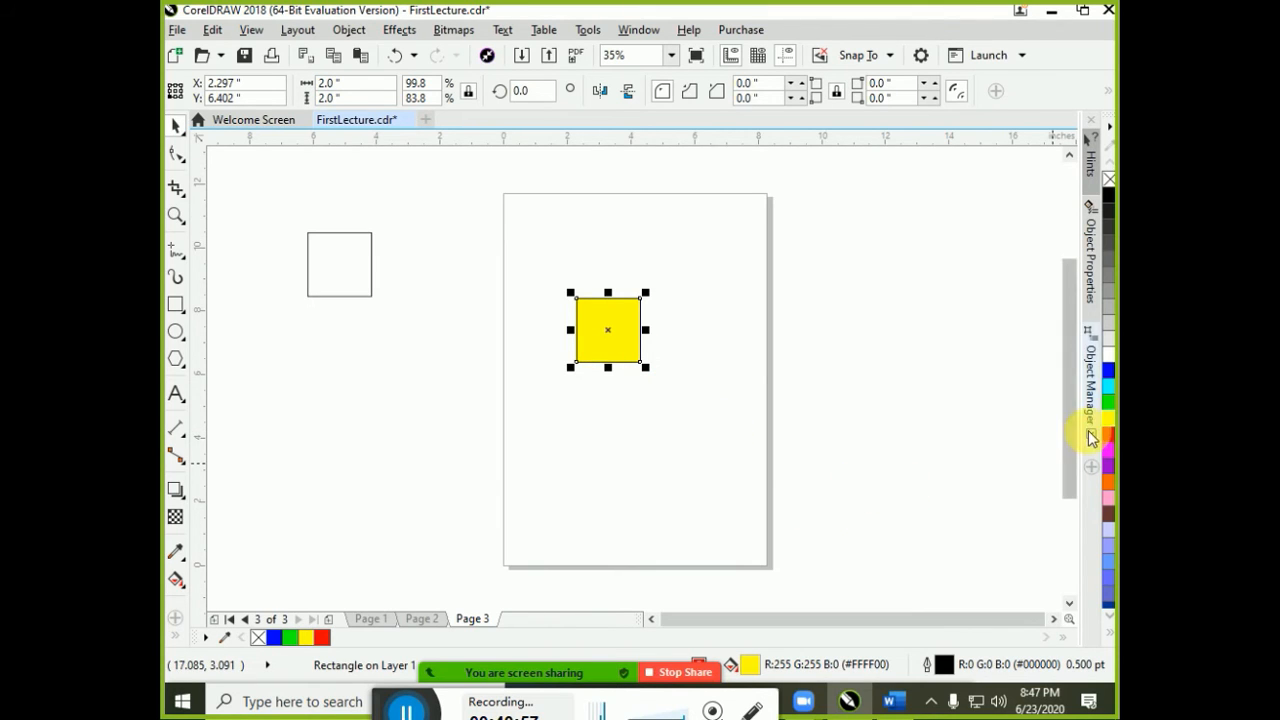
Duplicate the yellow square in place and fill the copy green, undoing a trial move of the copy
{"action": "left_click", "coordinate": [1108, 401]}
{"action": "left_click", "coordinate": [650, 384]}
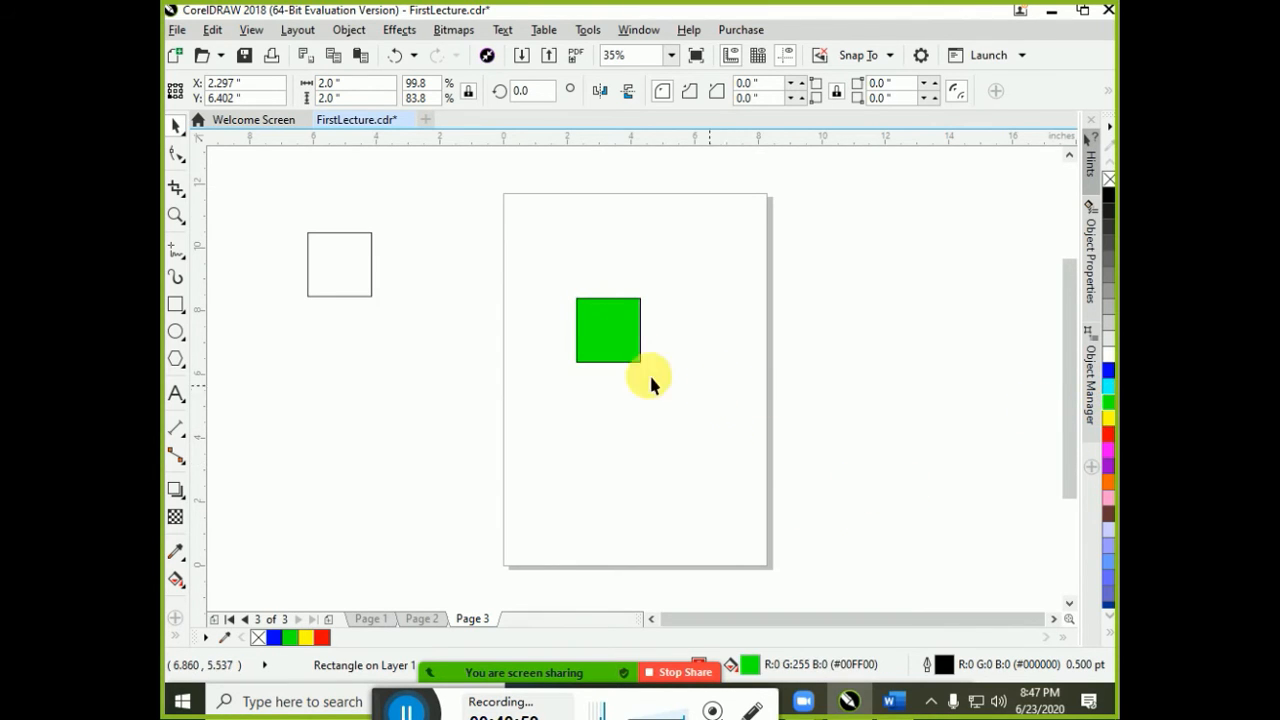
{"action": "left_click_drag", "start_coordinate": [601, 332], "coordinate": [626, 380]}
{"action": "key", "text": "ctrl+z"}
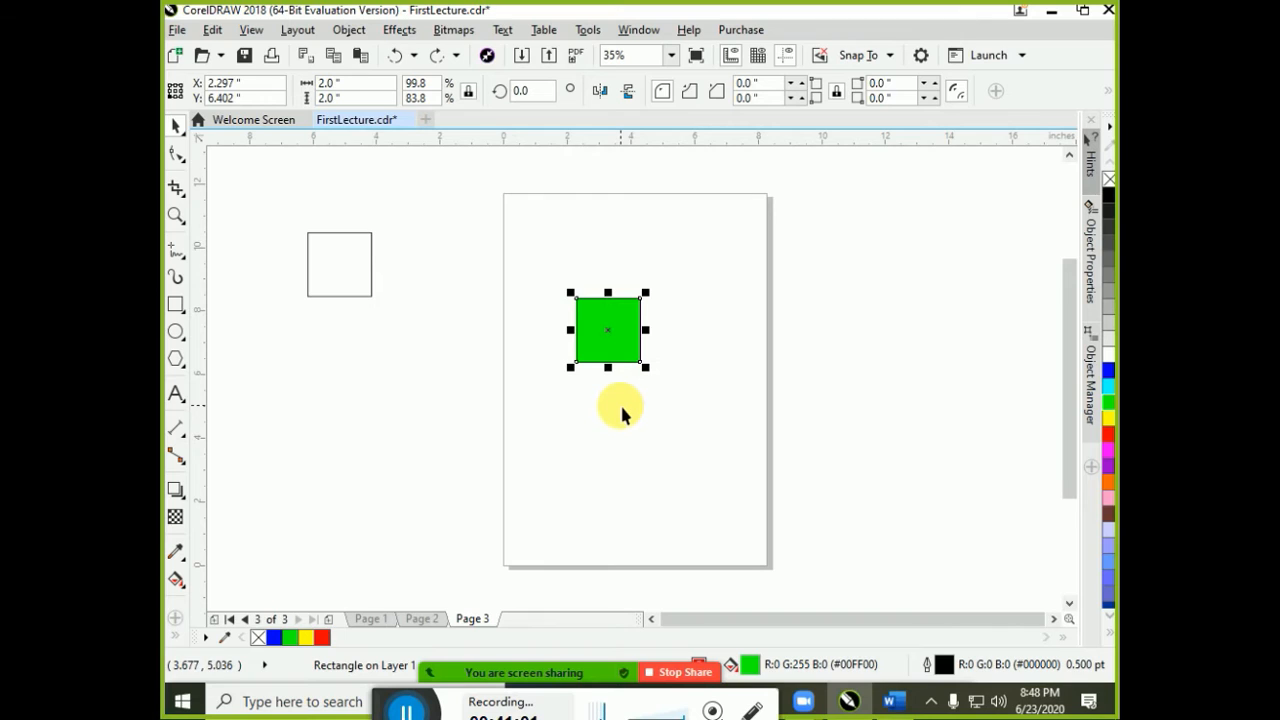
Mirror the green copy horizontally across the yellow square's left edge and select the two squares to check the pair
{"action": "left_click", "coordinate": [600, 92]}
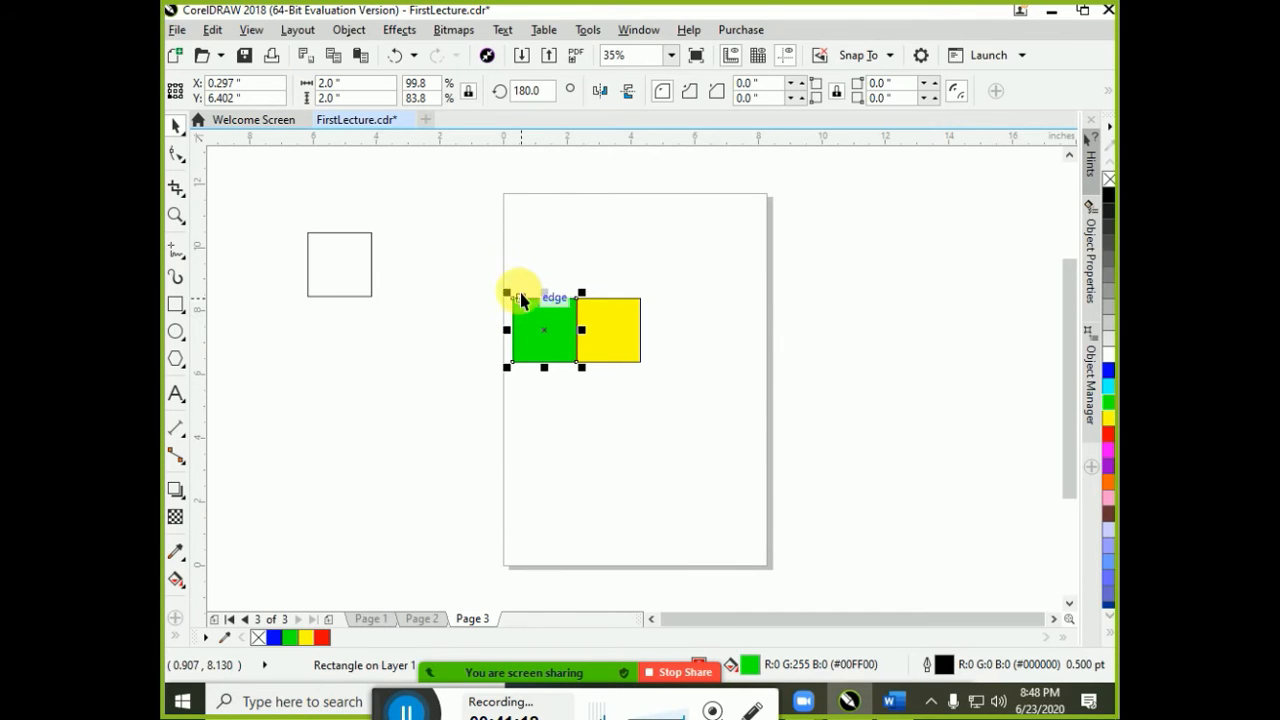
{"action": "left_click_drag", "start_coordinate": [506, 280], "coordinate": [695, 419]}
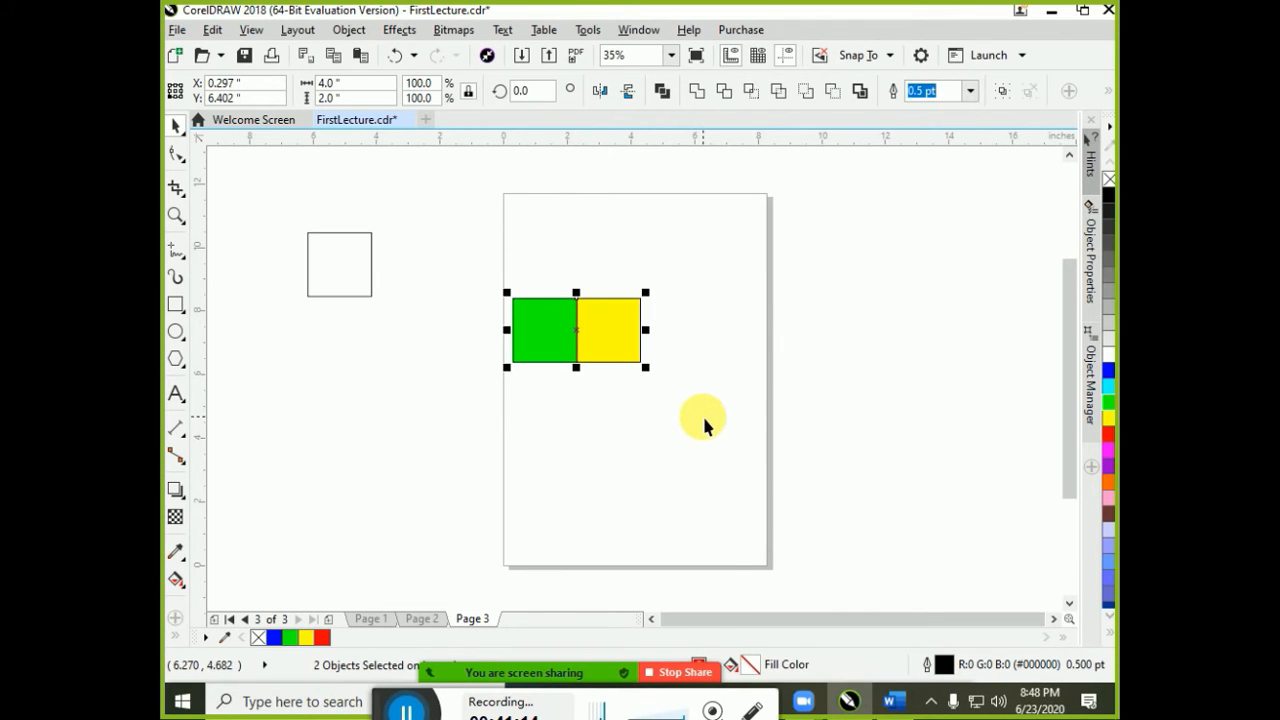
{"action": "left_click", "coordinate": [737, 354]}
{"action": "left_click", "coordinate": [590, 322]}
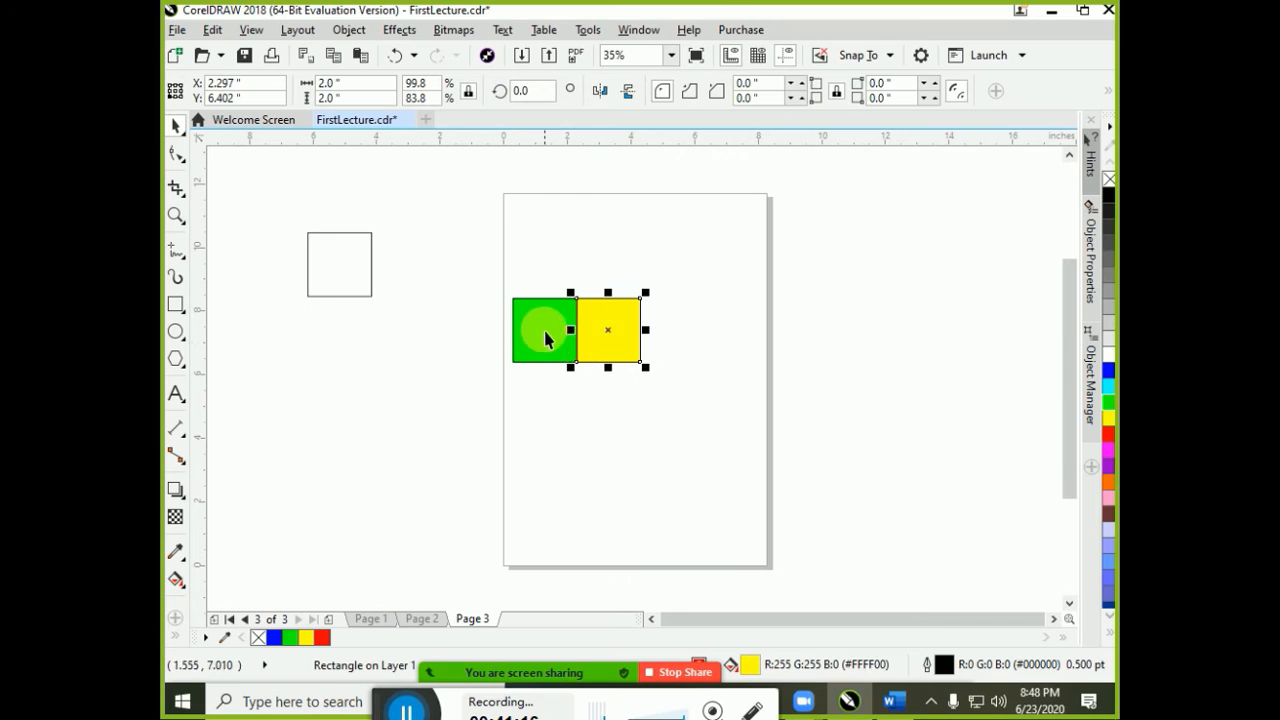
{"action": "left_click", "coordinate": [543, 316], "text": "shift"}
{"action": "left_click", "coordinate": [586, 366]}
{"action": "left_click", "coordinate": [545, 340]}
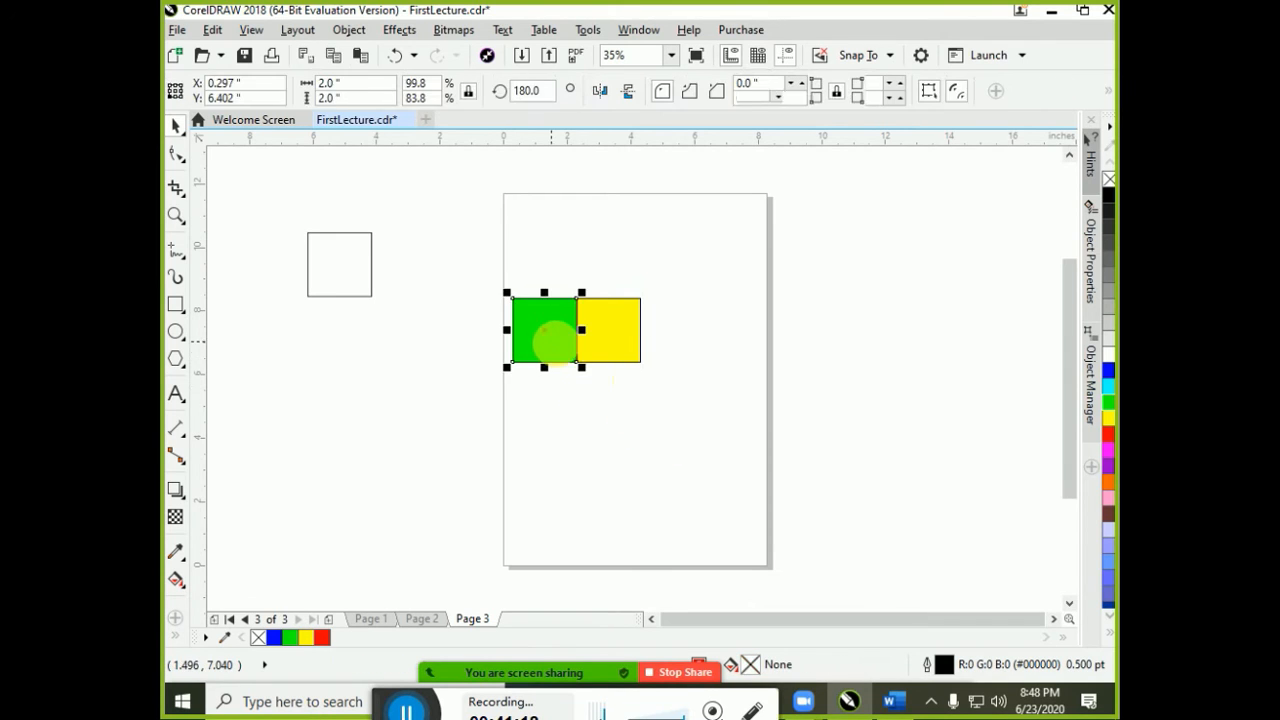
Switch to Word and add the note "Shft + Click" with the description "Select More than one object" below the Ctrl + R line
{"action": "key", "text": "alt+Tab"}
{"action": "left_click", "coordinate": [440, 455]}
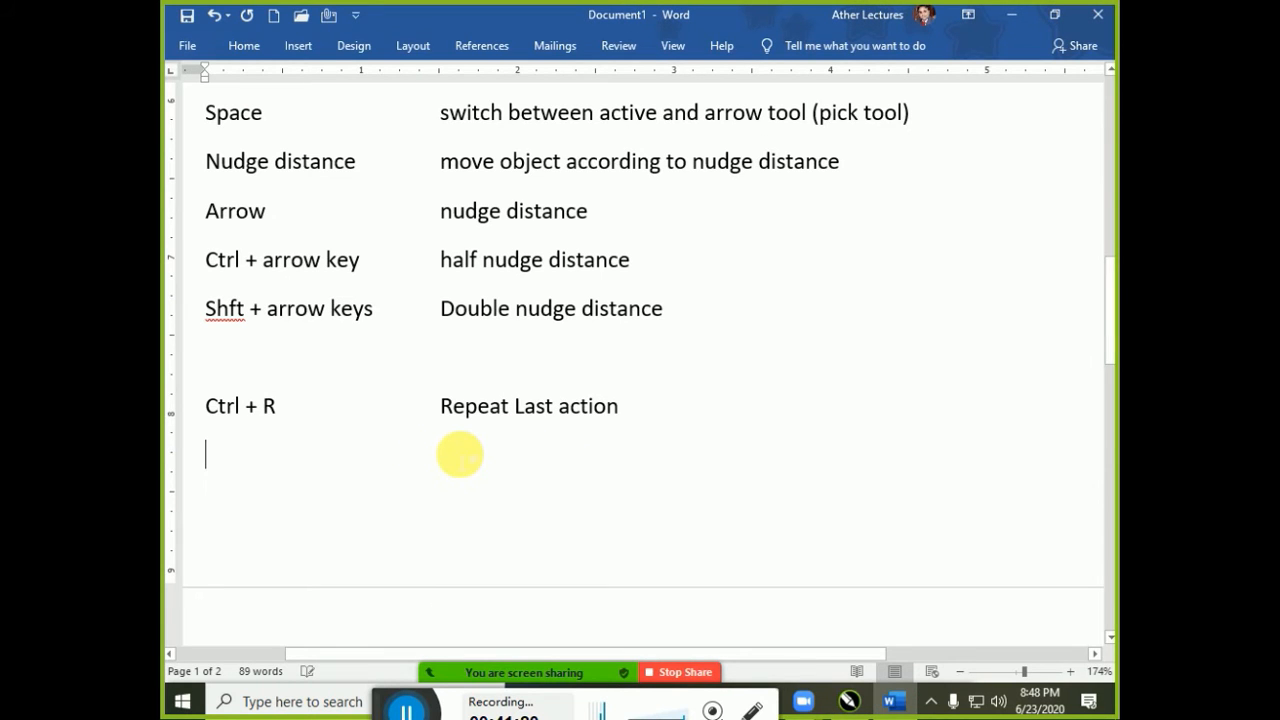
{"action": "type", "text": "shft "}
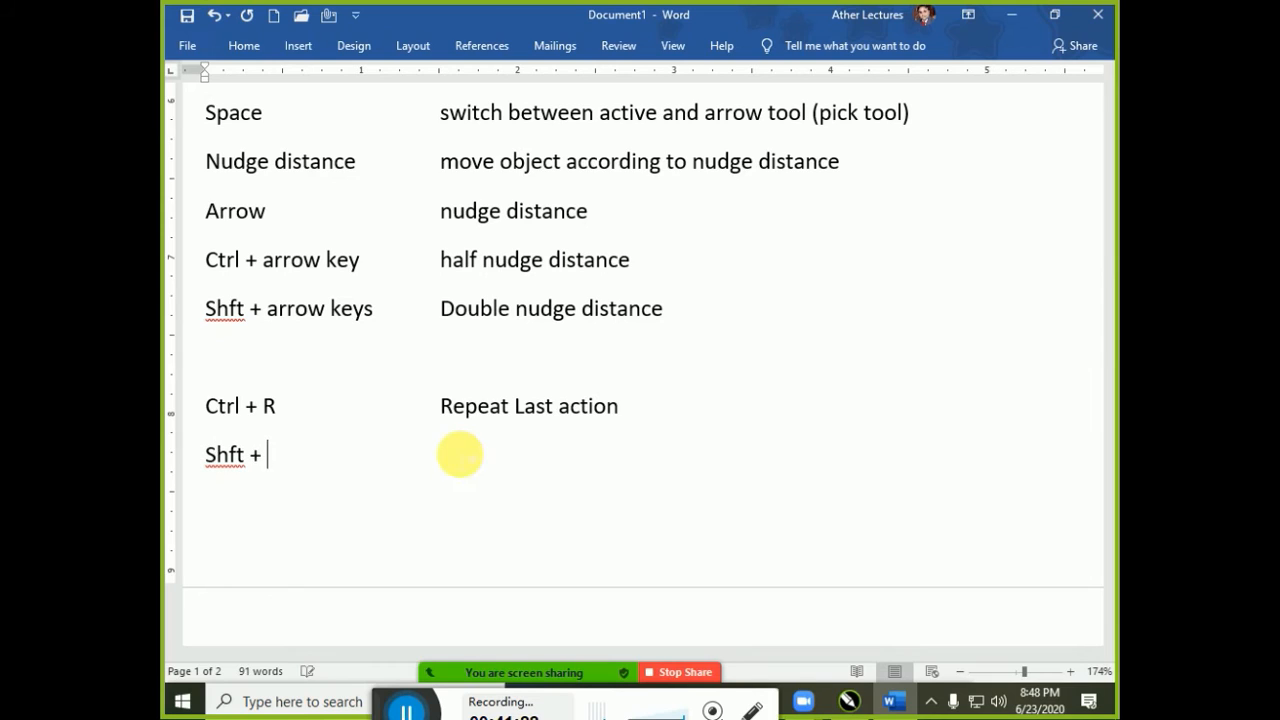
{"action": "type", "text": "+ Click"}
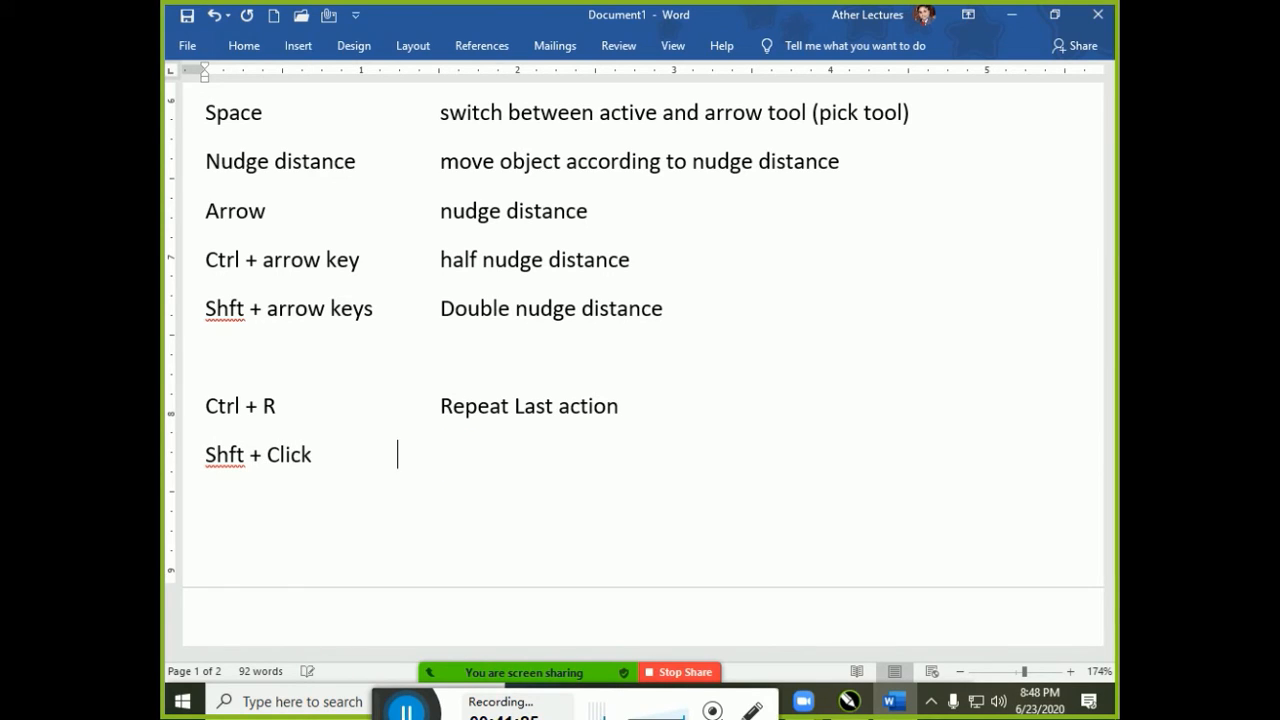
{"action": "key", "text": "Tab"}
{"action": "type", "text": "S"}
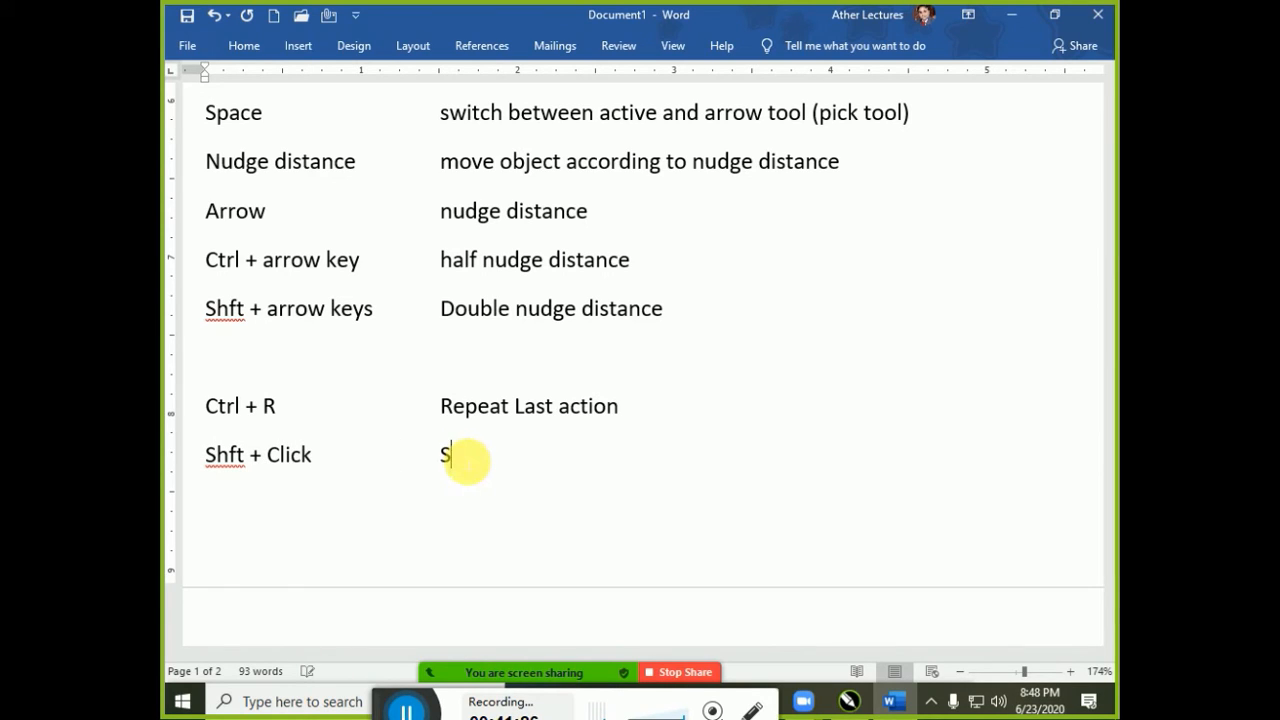
{"action": "type", "text": "elect More t"}
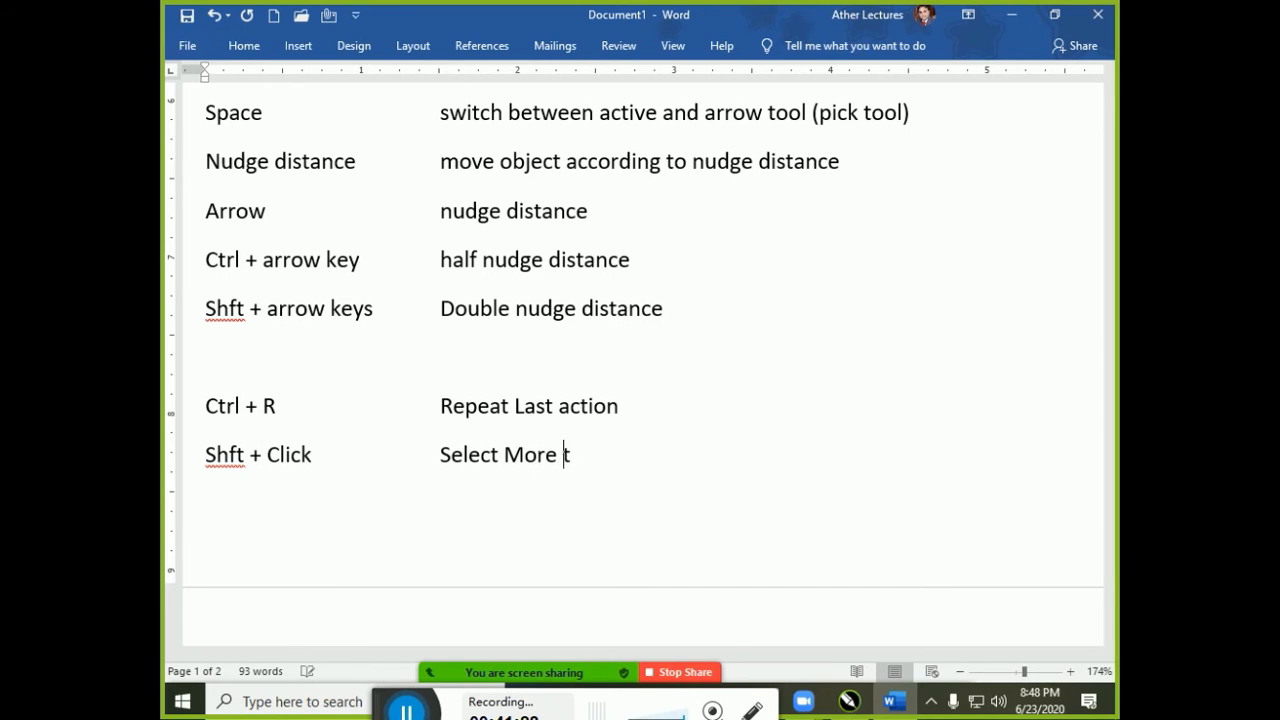
{"action": "type", "text": "han one obj"}
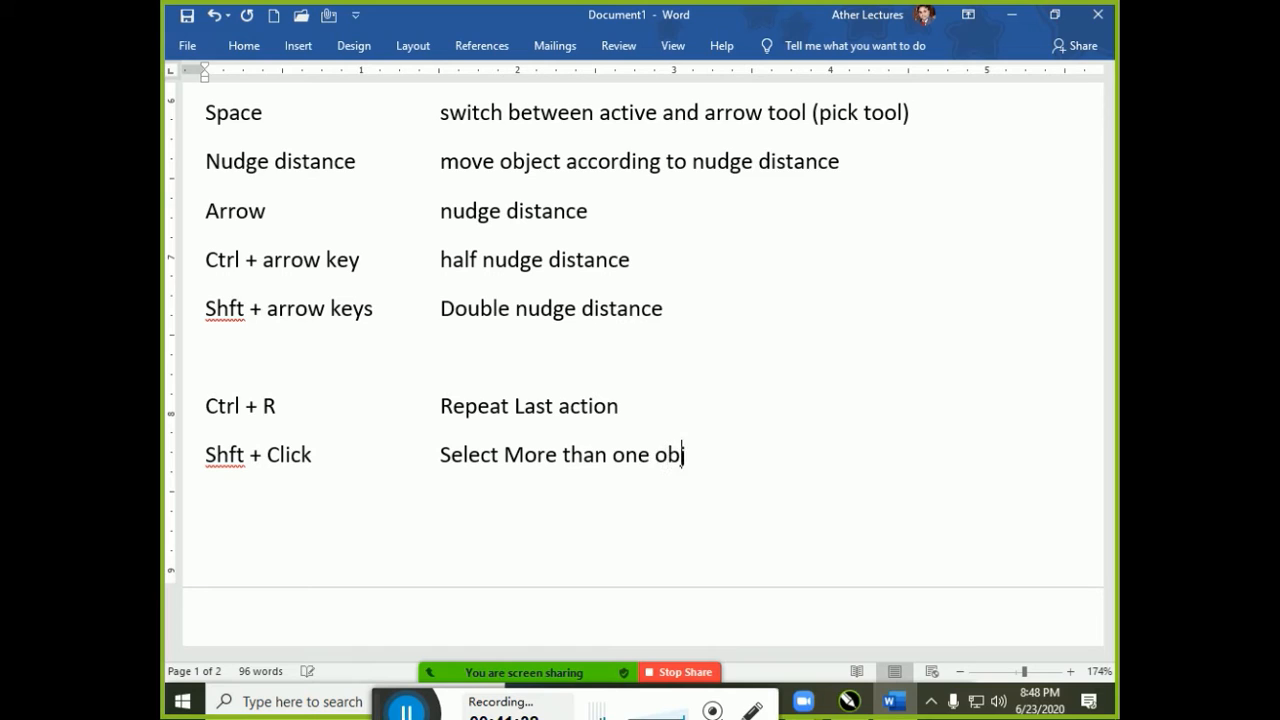
{"action": "type", "text": "ect"}
{"action": "key", "text": "Return"}
Switch back to CorelDRAW, select the green and yellow squares together and place a copy of the pair directly below them
{"action": "key", "text": "alt+Tab"}
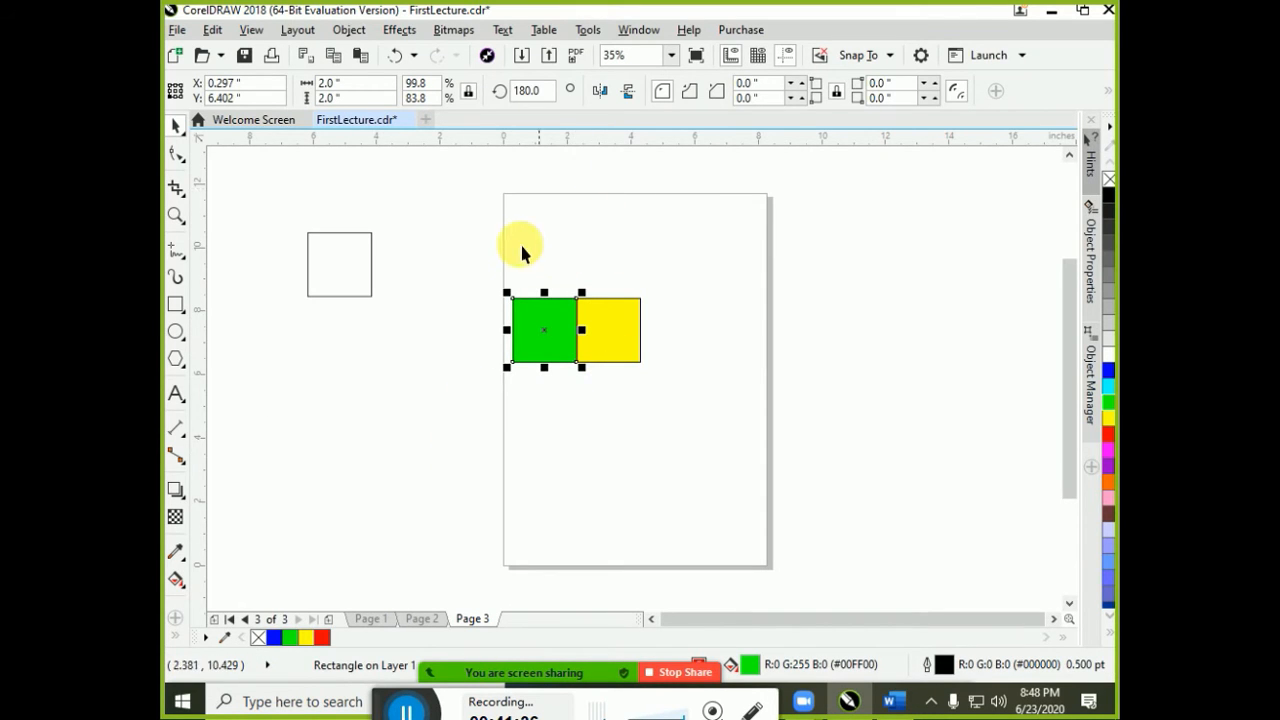
{"action": "left_click_drag", "start_coordinate": [464, 269], "coordinate": [630, 362]}
{"action": "left_click", "coordinate": [560, 345]}
{"action": "left_click", "coordinate": [615, 345], "text": "shift"}
{"action": "left_click", "coordinate": [630, 93]}
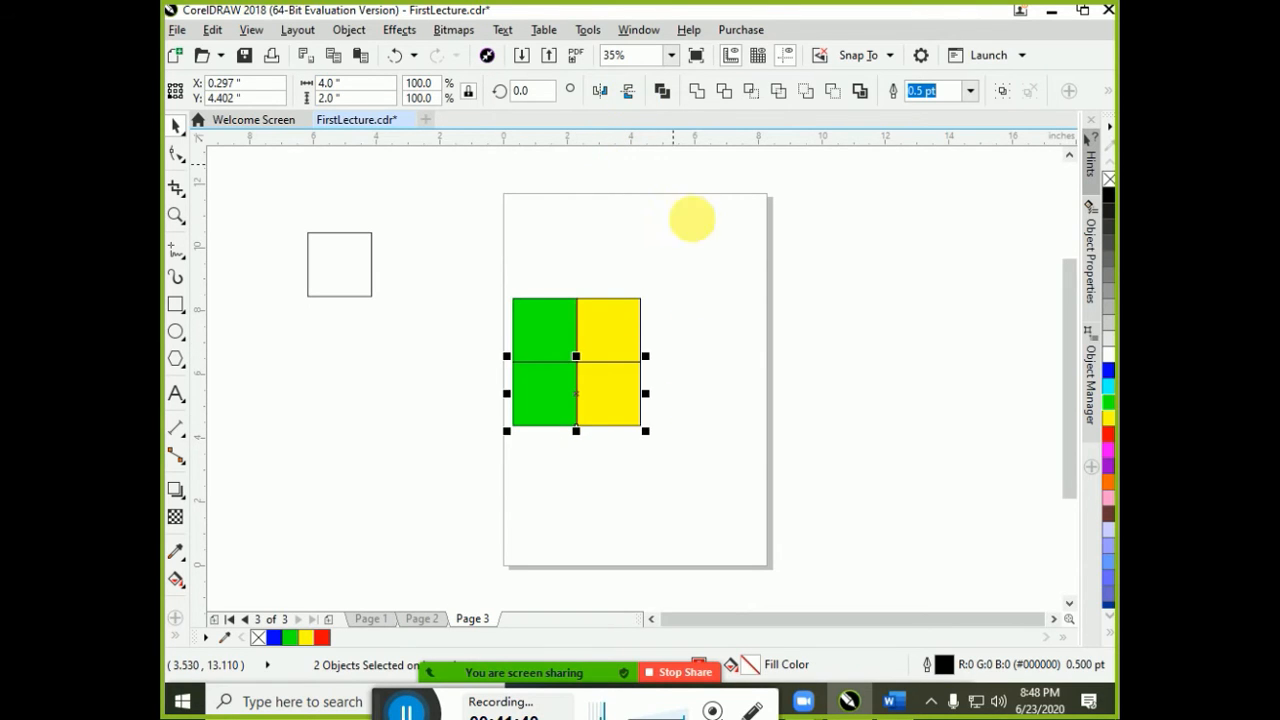
{"action": "left_click", "coordinate": [728, 406]}
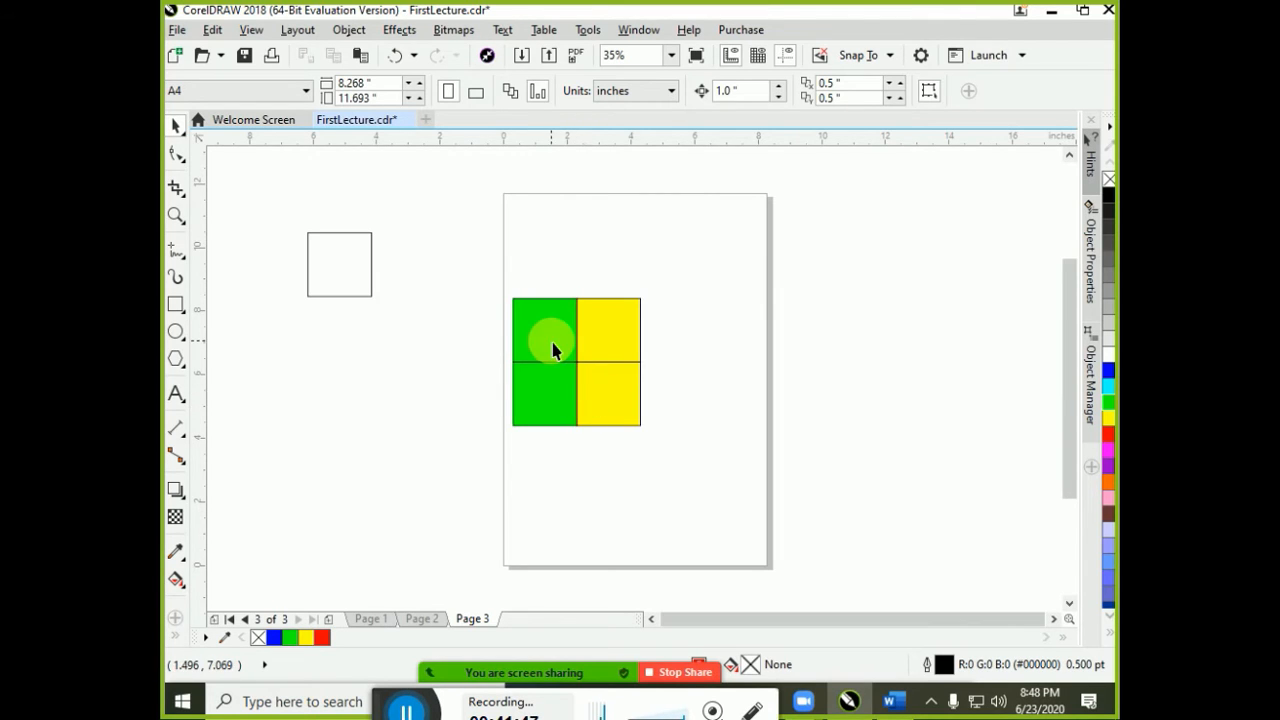
Fill the lower green square blue and the lower yellow square orange
{"action": "left_click", "coordinate": [543, 374]}
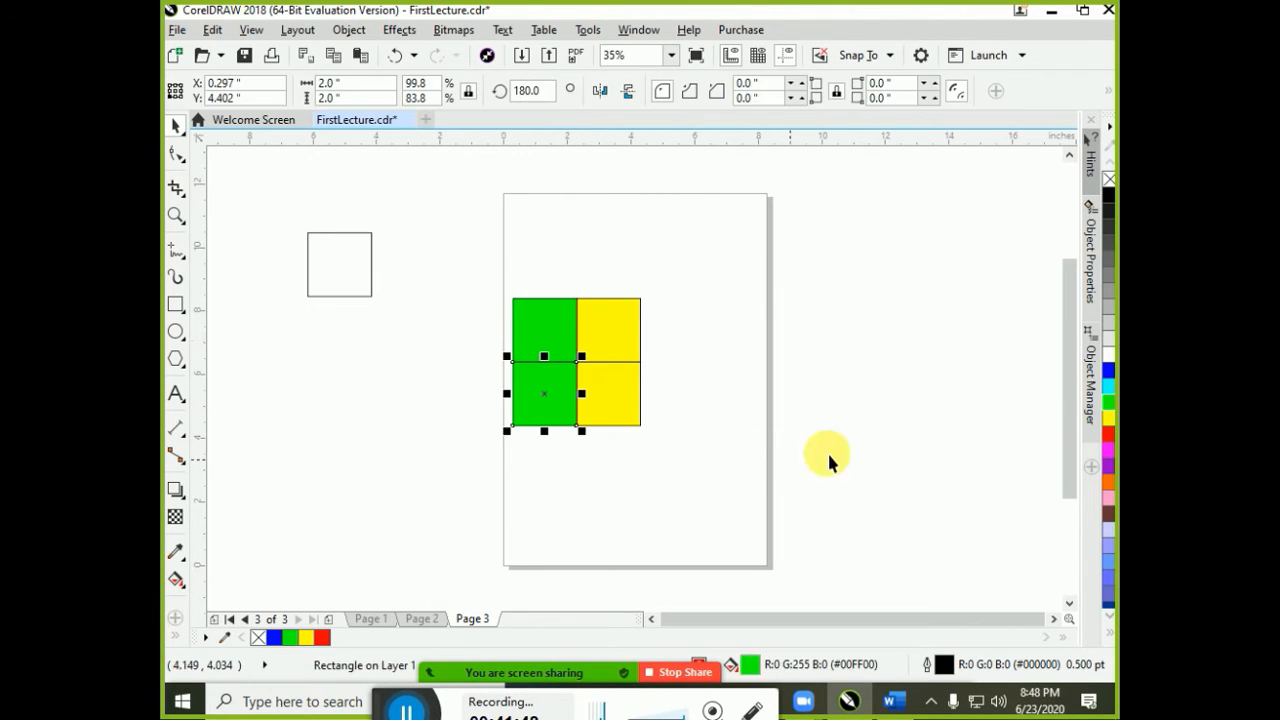
{"action": "left_click", "coordinate": [1108, 370]}
{"action": "left_click", "coordinate": [622, 405]}
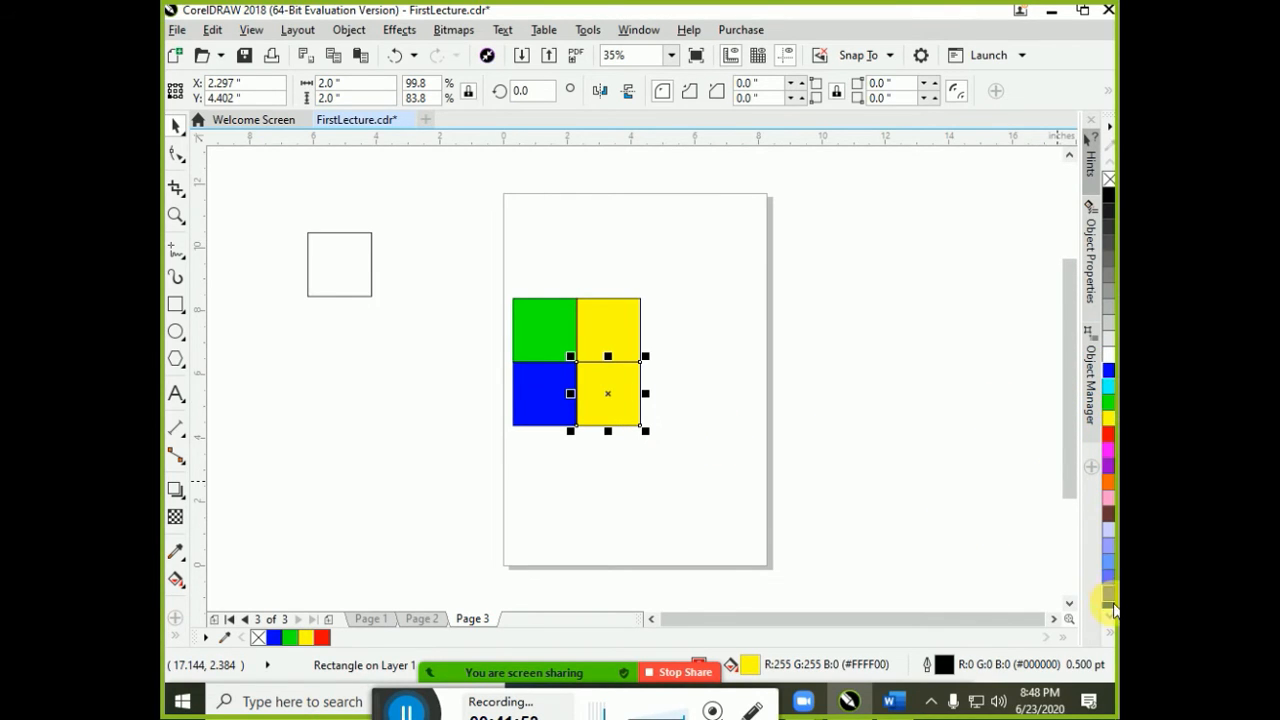
{"action": "left_click", "coordinate": [1110, 636]}
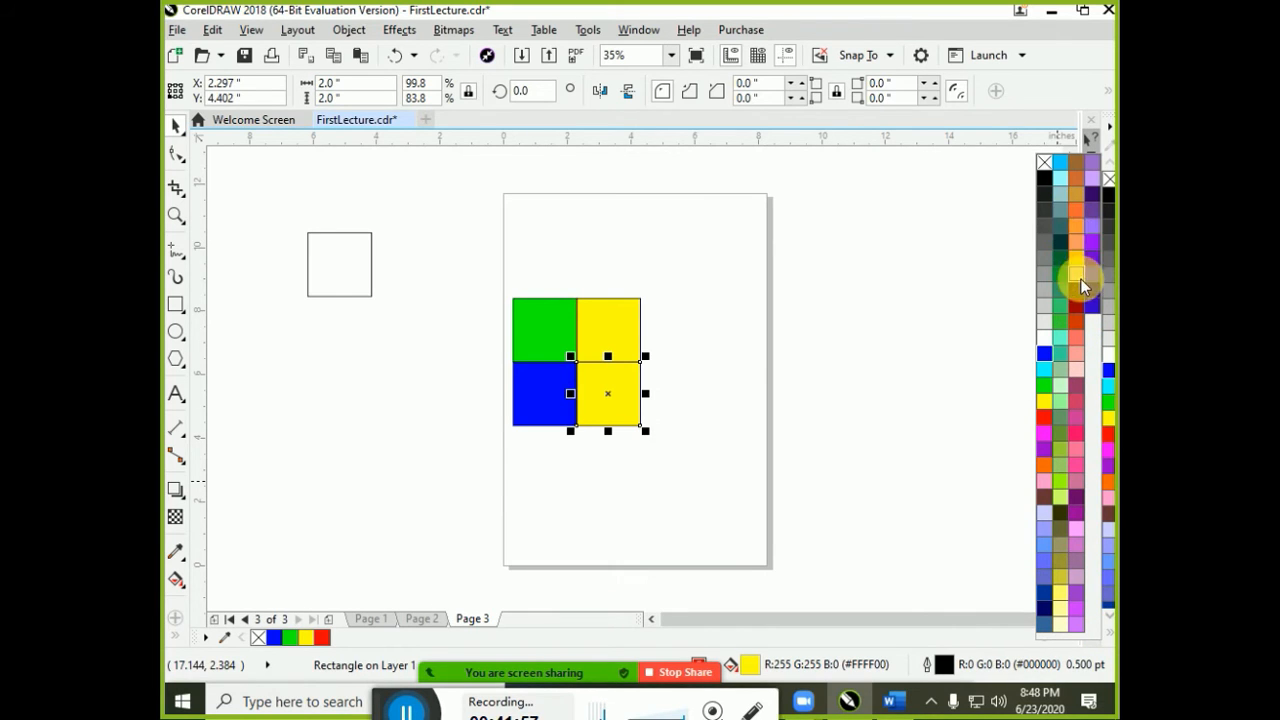
{"action": "left_click", "coordinate": [1074, 211]}
{"action": "left_click", "coordinate": [568, 499]}
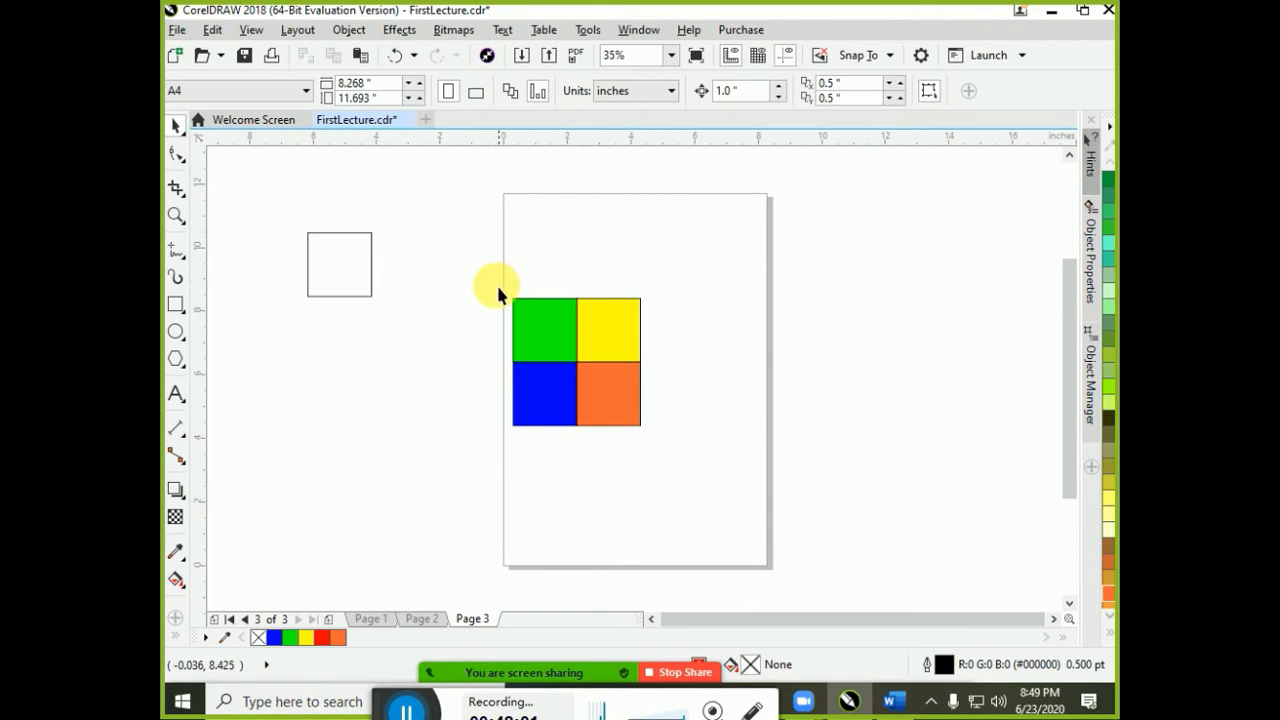
Move the four-colour block to the page's upper-left corner and copy it into a two-by-two arrangement of blocks
{"action": "left_click_drag", "start_coordinate": [493, 270], "coordinate": [699, 486]}
{"action": "left_click_drag", "start_coordinate": [629, 380], "coordinate": [620, 283]}
{"action": "left_click_drag", "start_coordinate": [543, 251], "coordinate": [672, 360]}
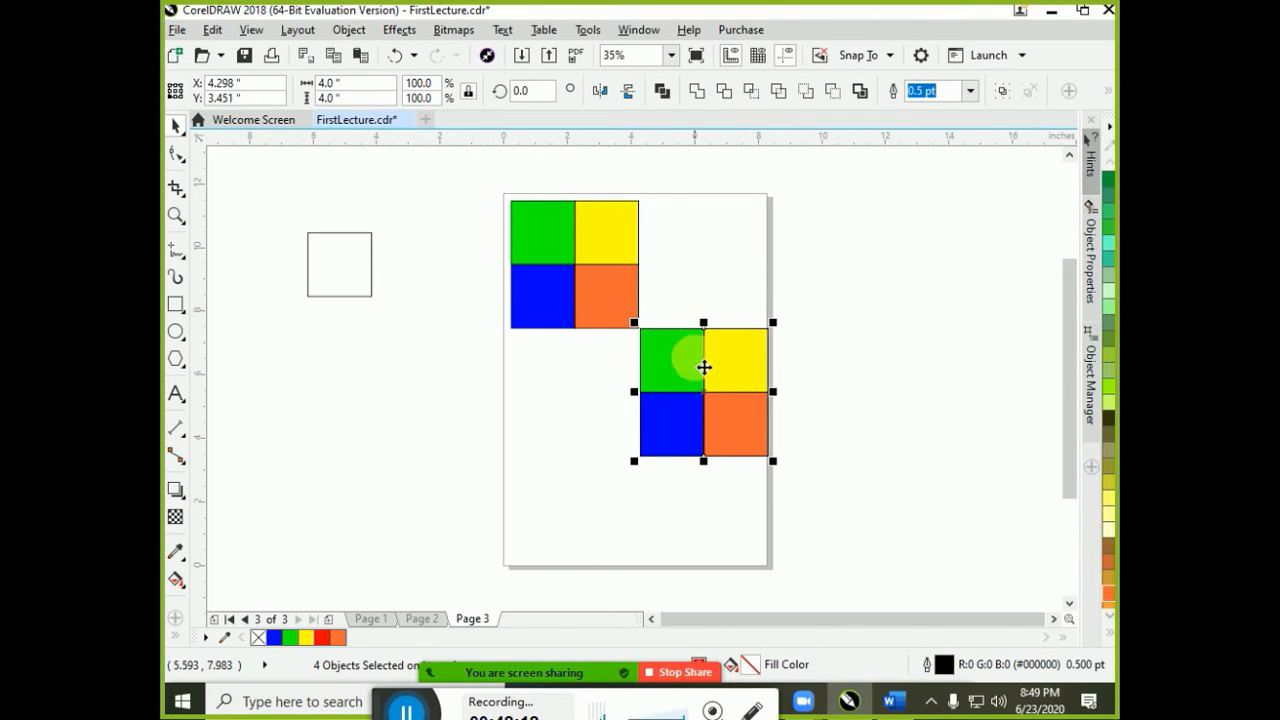
{"action": "left_click_drag", "start_coordinate": [704, 367], "coordinate": [558, 368]}
{"action": "left_click_drag", "start_coordinate": [556, 357], "coordinate": [559, 369]}
{"action": "left_click", "coordinate": [923, 323]}
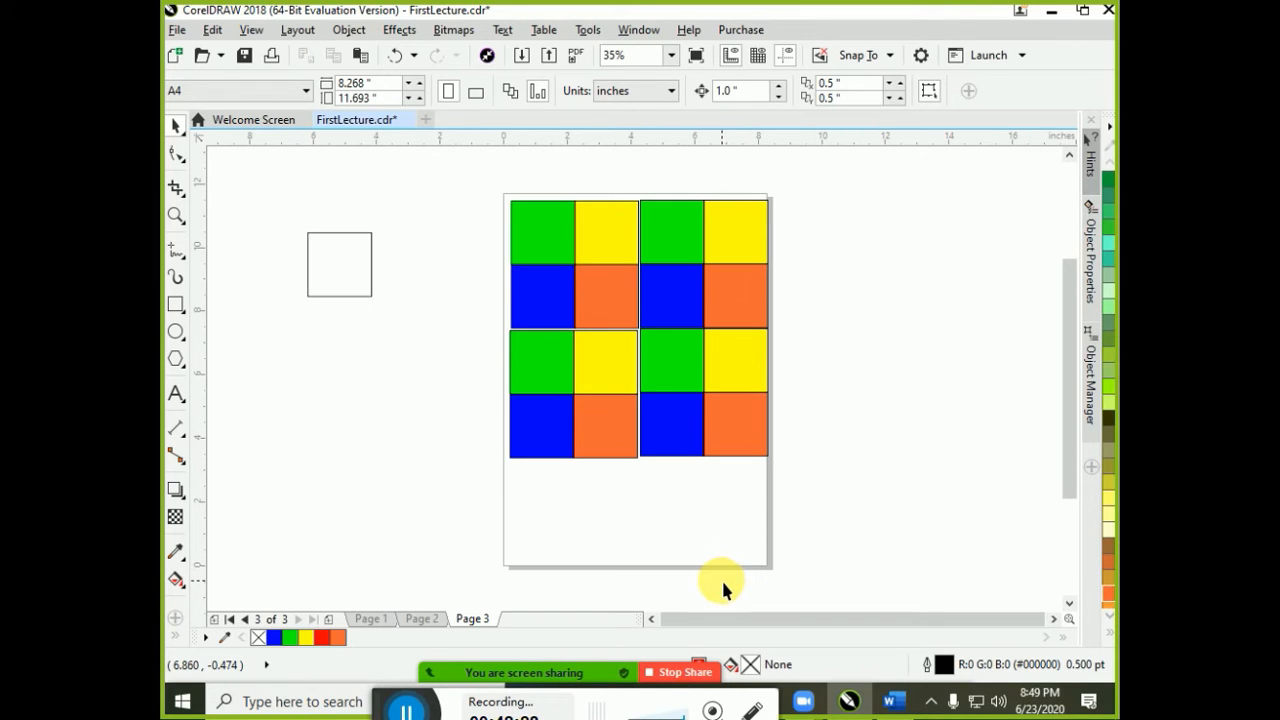
Add page 4 and place a copy of the outlined square on it at about X 1.767, Y 8.465 inches
{"action": "left_click", "coordinate": [332, 619]}
{"action": "left_click", "coordinate": [330, 619]}
{"action": "left_click_drag", "start_coordinate": [343, 280], "coordinate": [592, 300]}
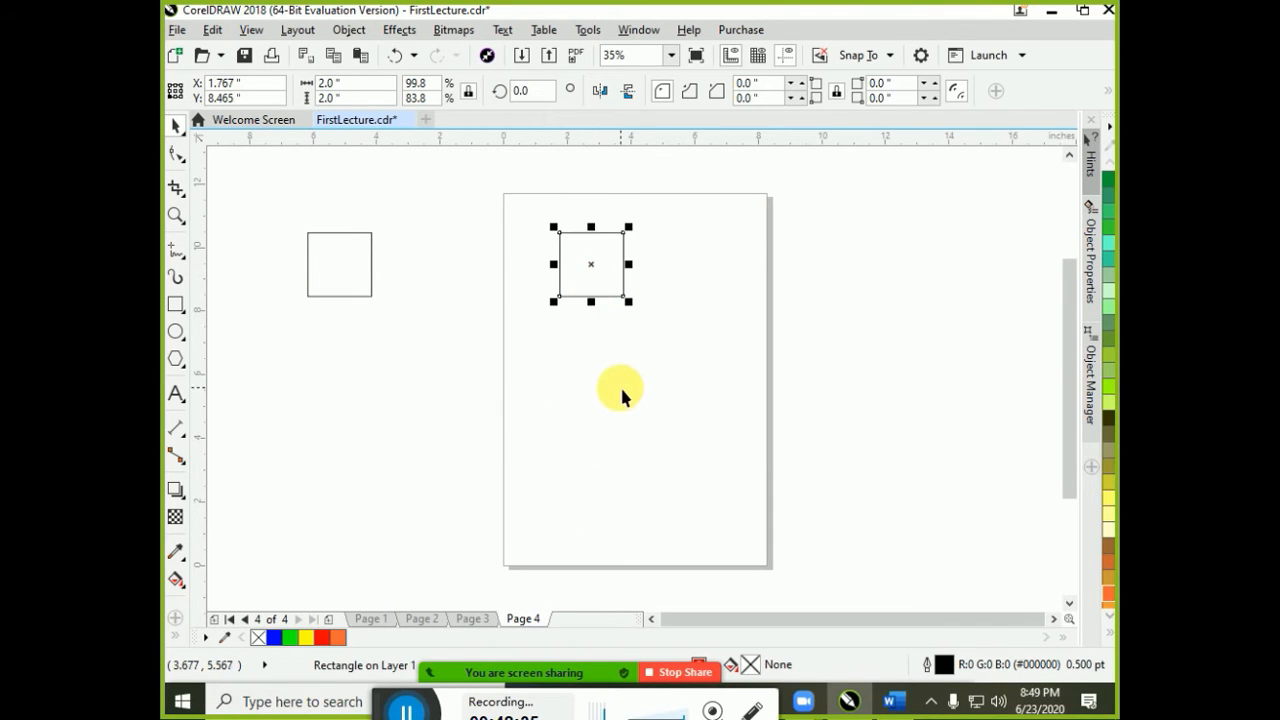
{"action": "left_click", "coordinate": [619, 384]}
{"action": "left_click", "coordinate": [603, 296]}
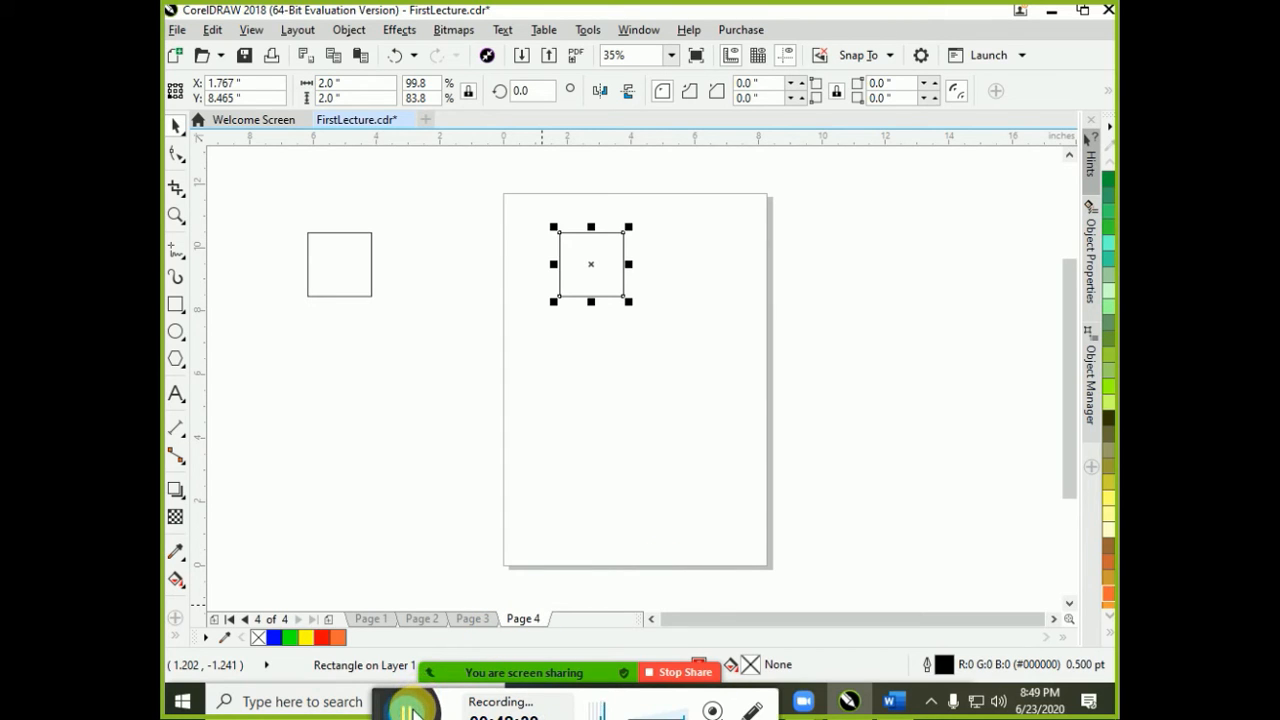
{"action": "left_click", "coordinate": [411, 708]}
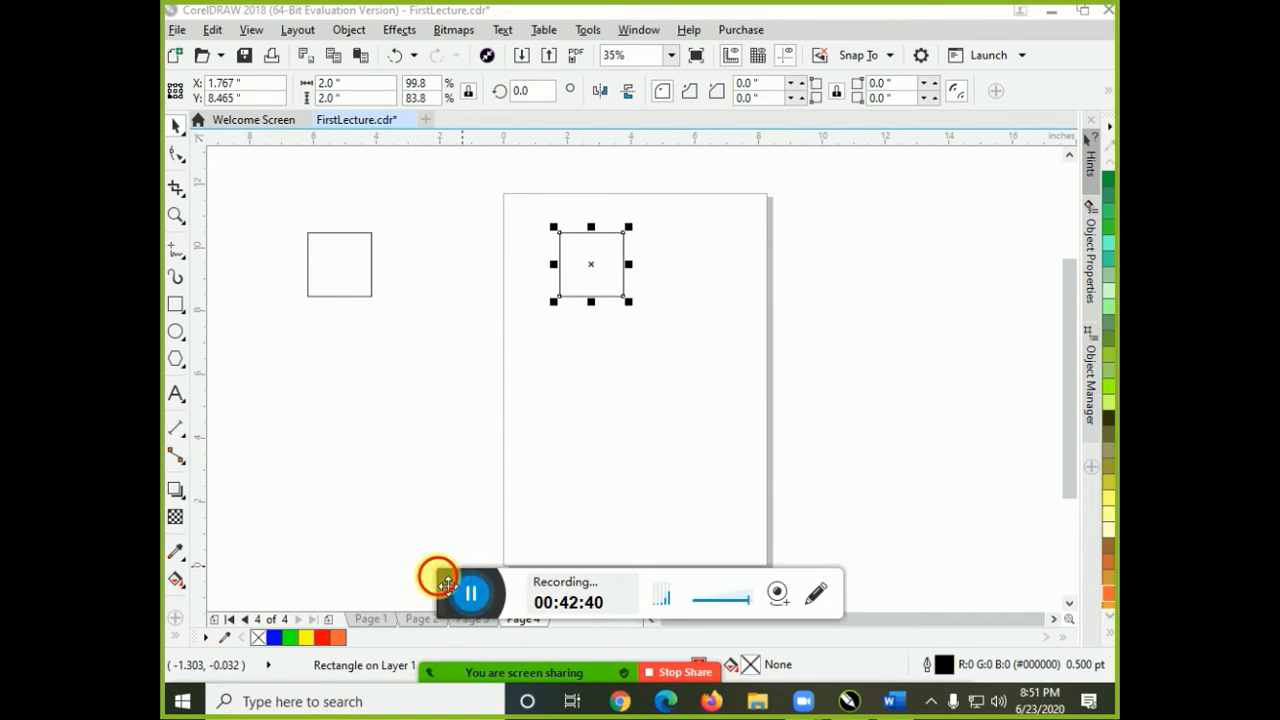
{"action": "left_click_drag", "start_coordinate": [437, 577], "coordinate": [381, 712]}
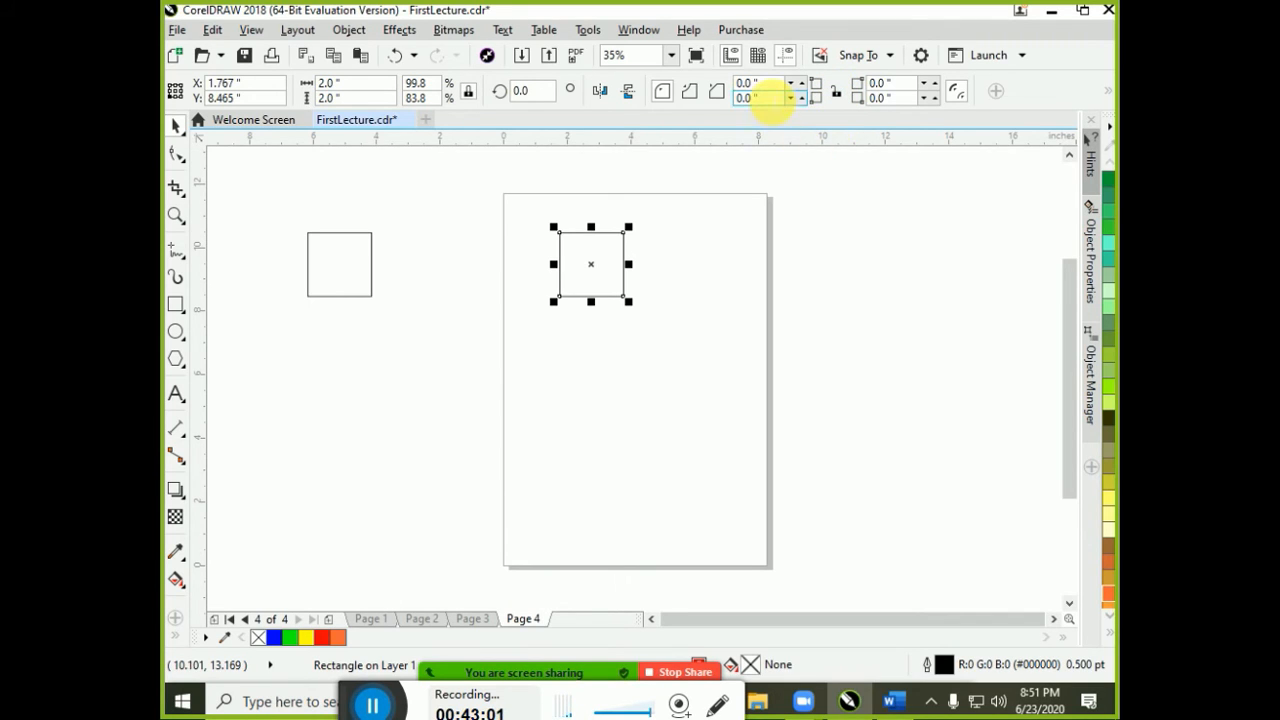
Try a 0.5-inch round radius on only the upper-left corner of the page 4 square, and undo it
{"action": "left_click", "coordinate": [748, 83]}
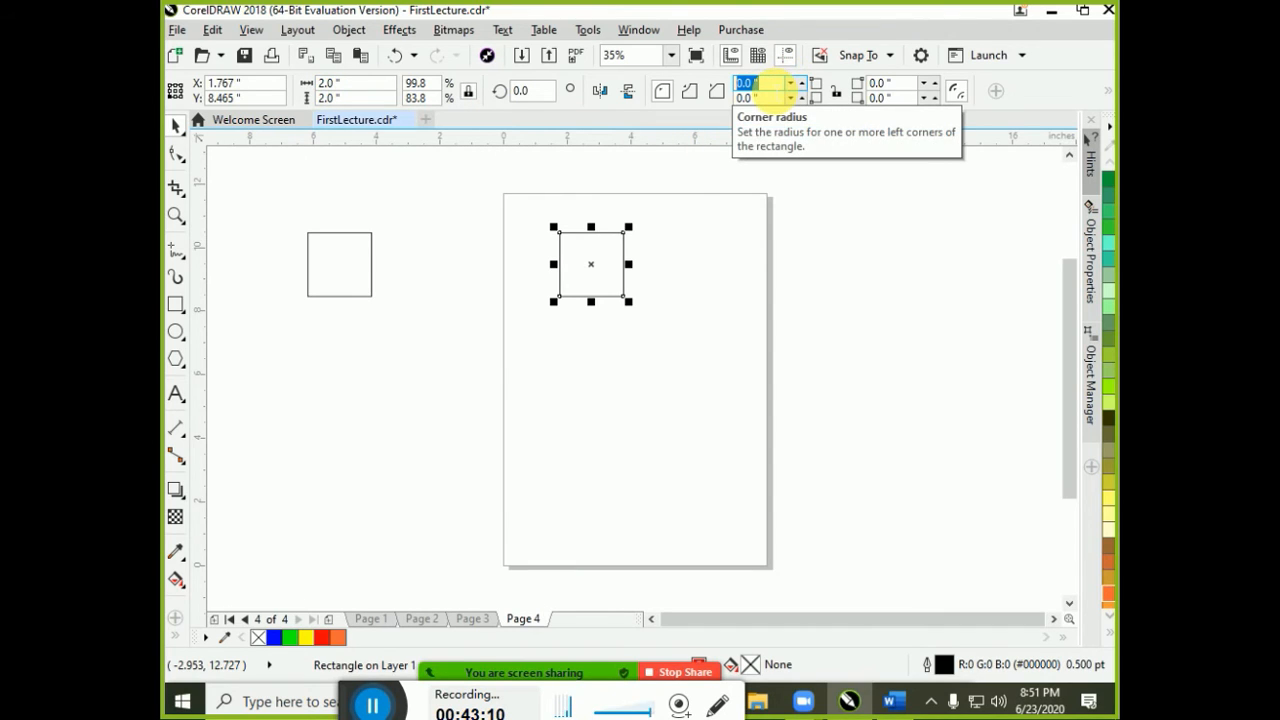
{"action": "type", "text": "1"}
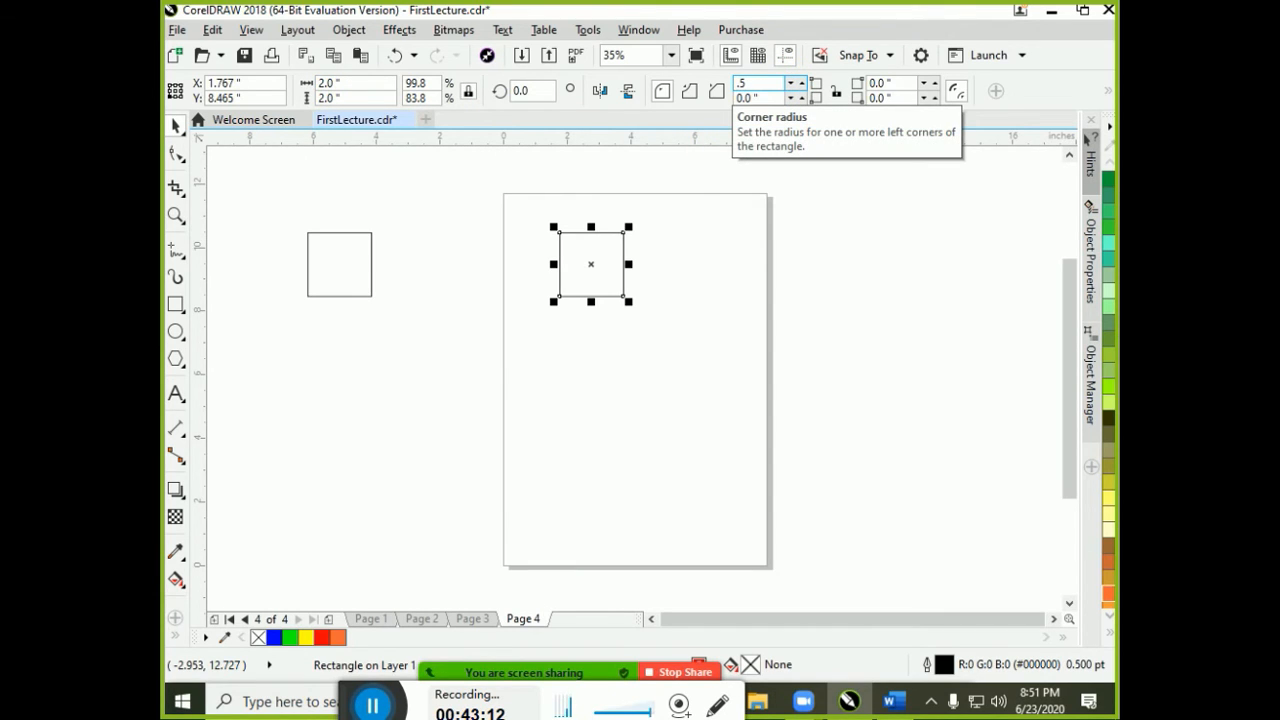
{"action": "type", "text": "5"}
{"action": "key", "text": "Return"}
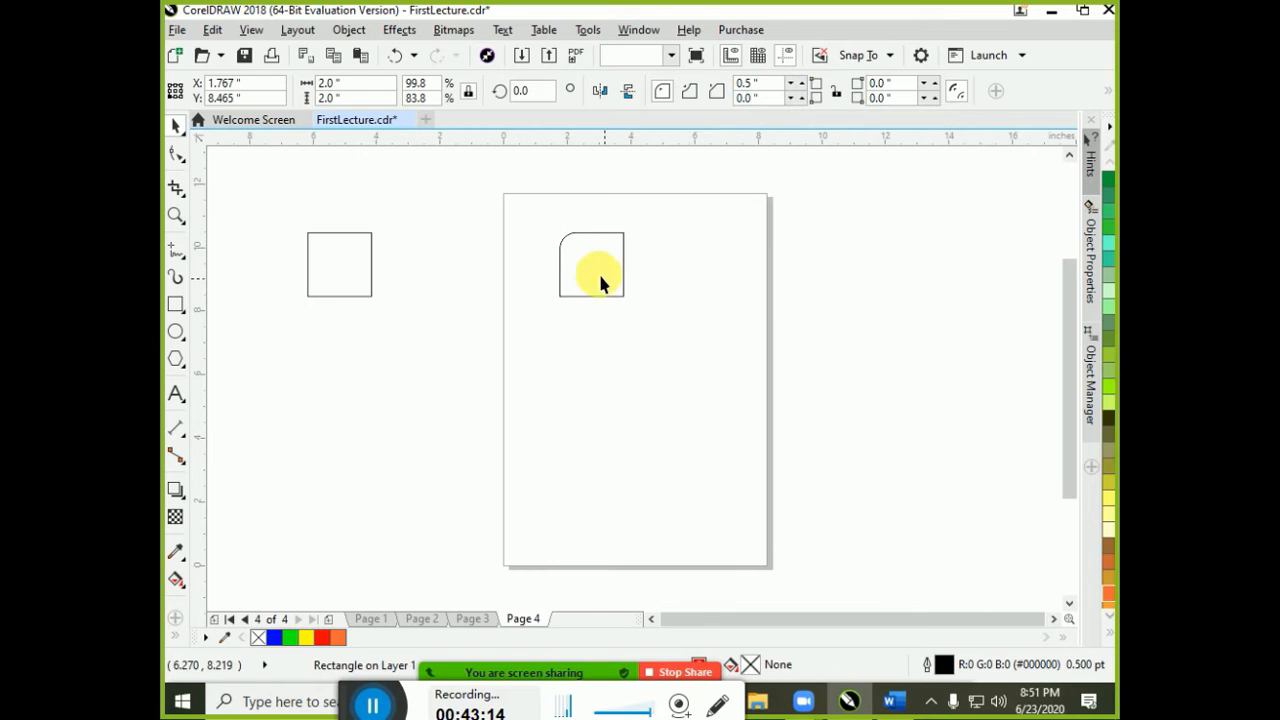
{"action": "key", "text": "Escape"}
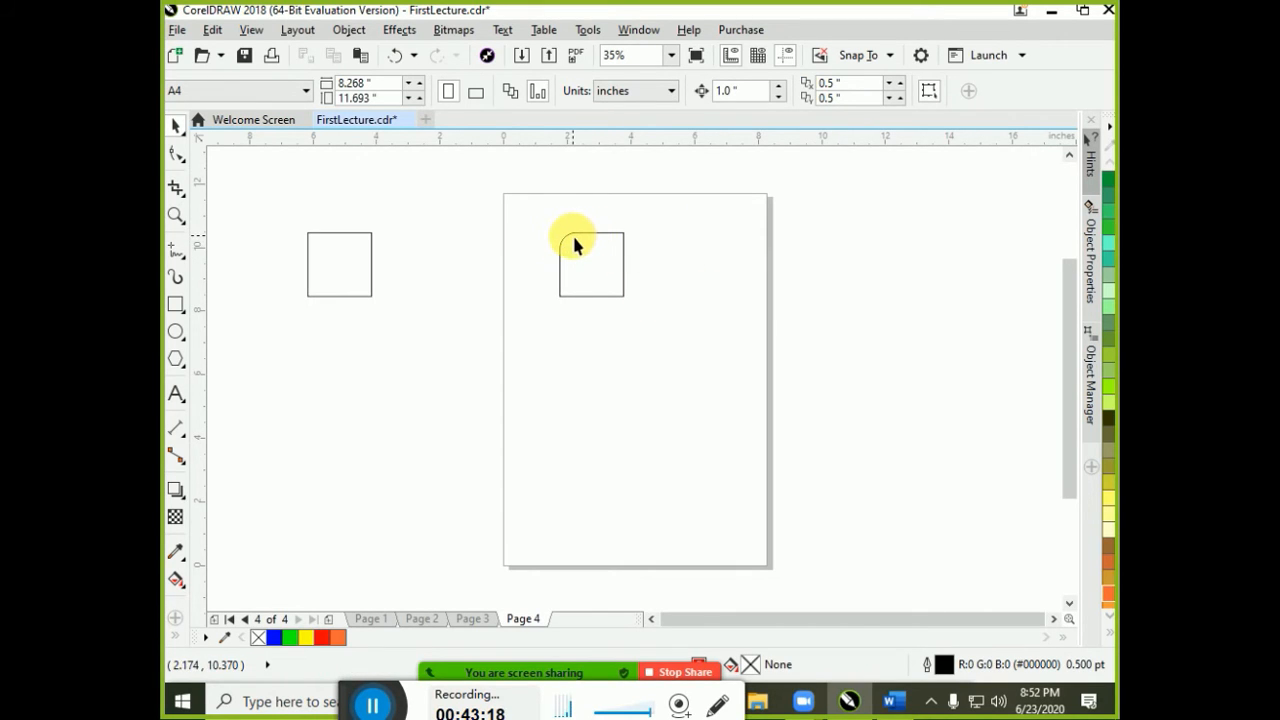
{"action": "key", "text": "ctrl+z"}
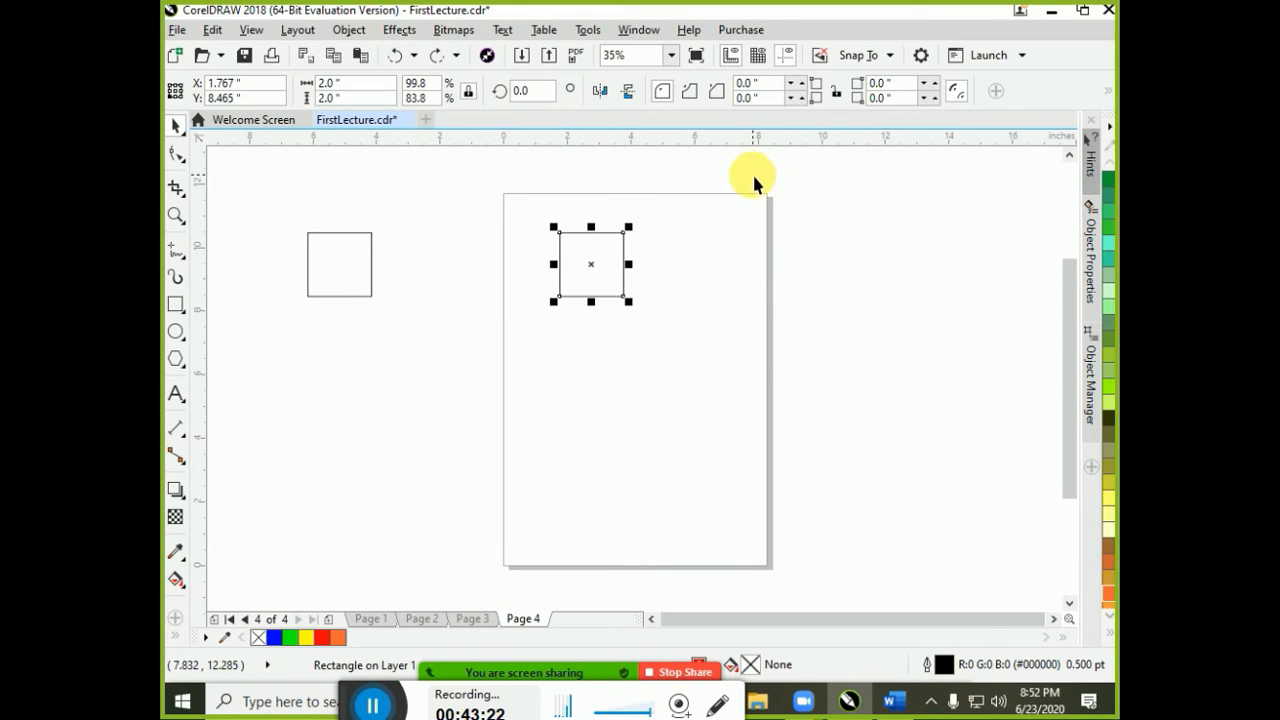
Link the square's corners for editing together, try a 0.5-inch round radius on all four, and undo it
{"action": "left_click", "coordinate": [835, 95]}
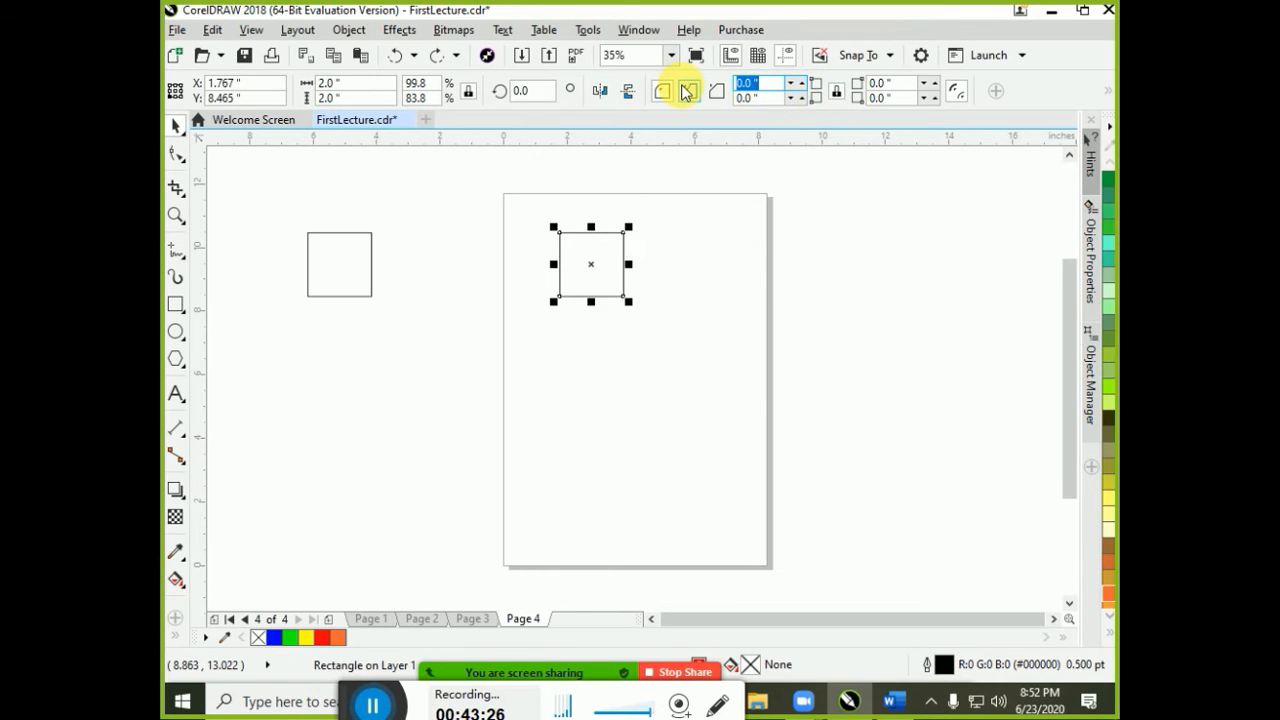
{"action": "type", "text": "1"}
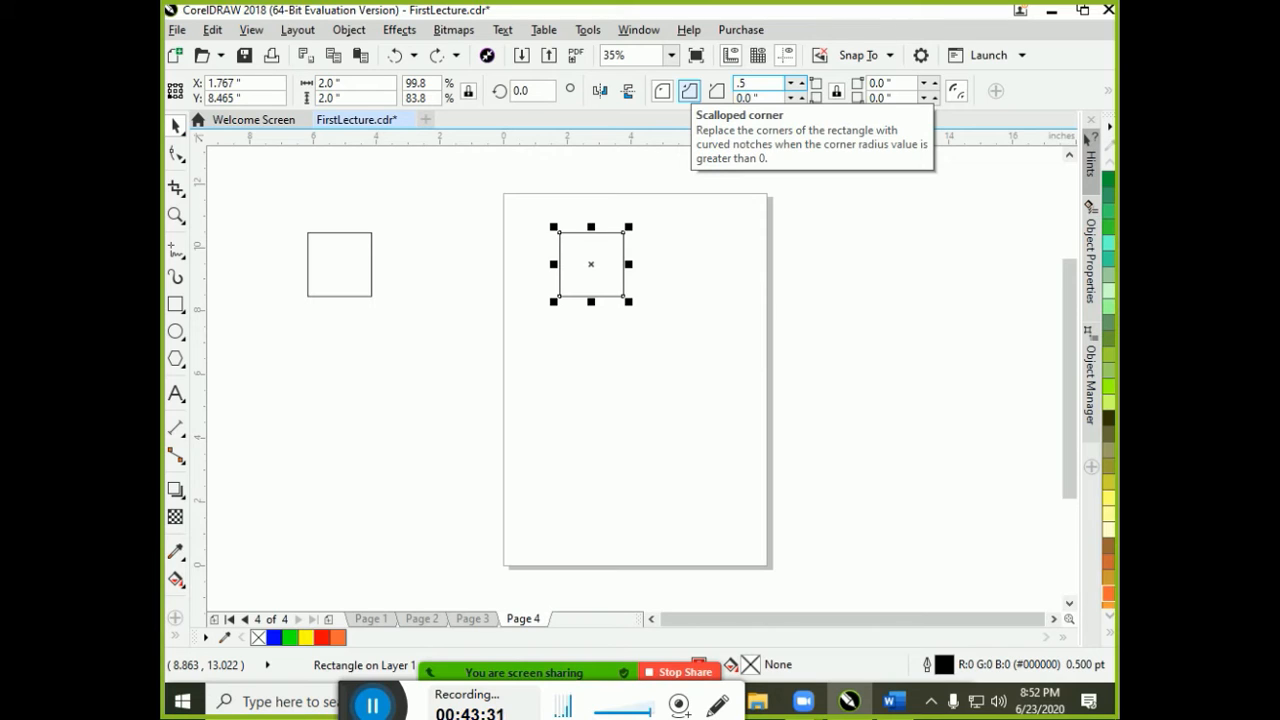
{"action": "left_click", "coordinate": [687, 91]}
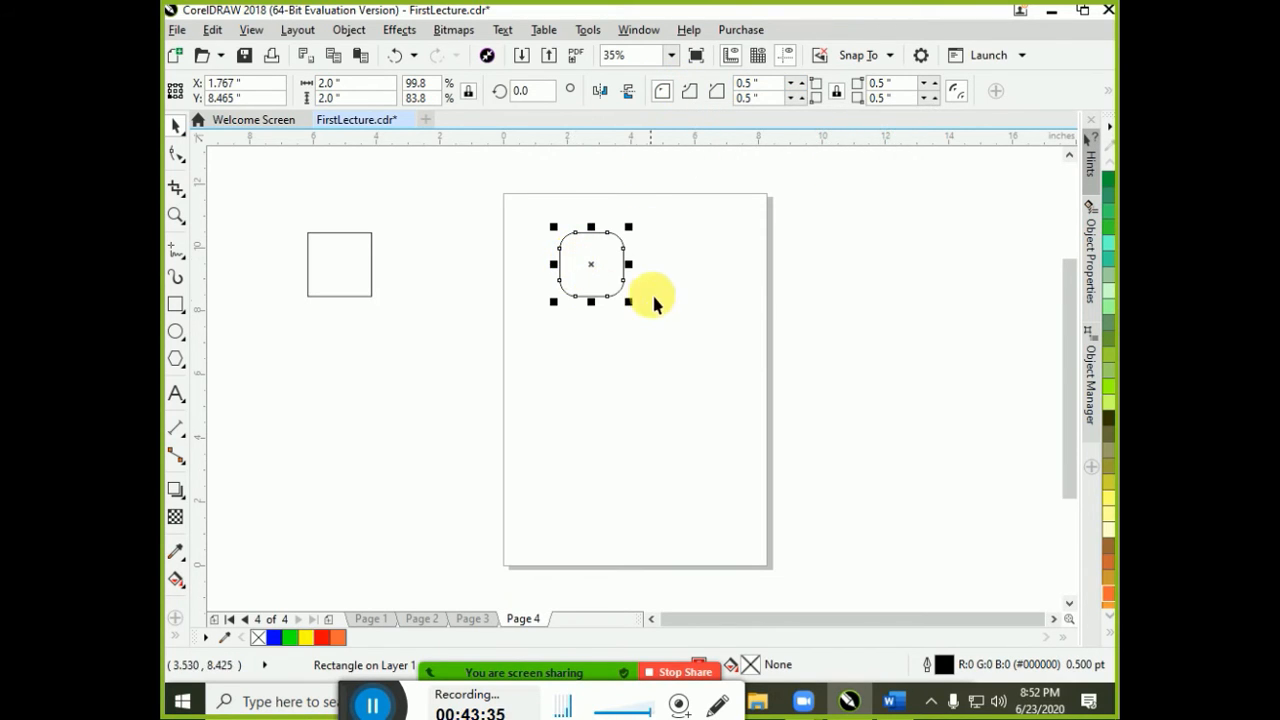
{"action": "left_click", "coordinate": [646, 222]}
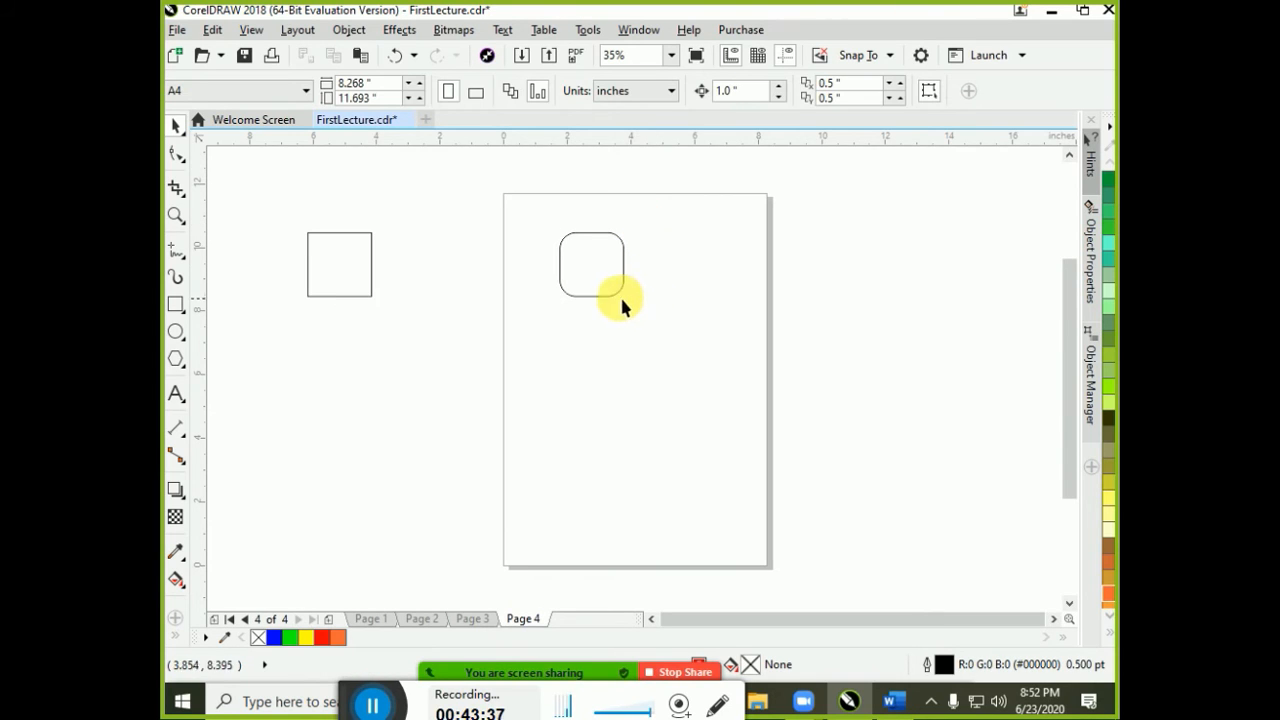
{"action": "left_click", "coordinate": [620, 298]}
{"action": "key", "text": "ctrl+z"}
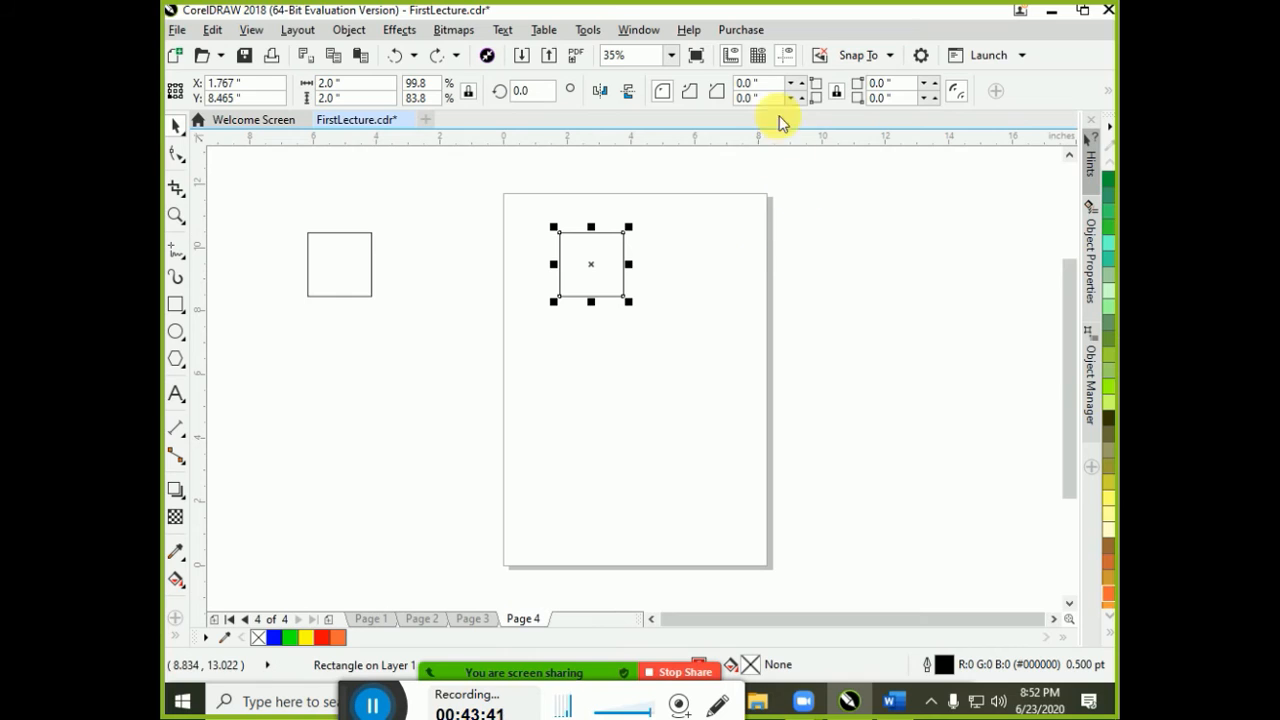
Try a 1-inch radius on all four corners to turn the square into a circle, and undo it
{"action": "left_click", "coordinate": [762, 84]}
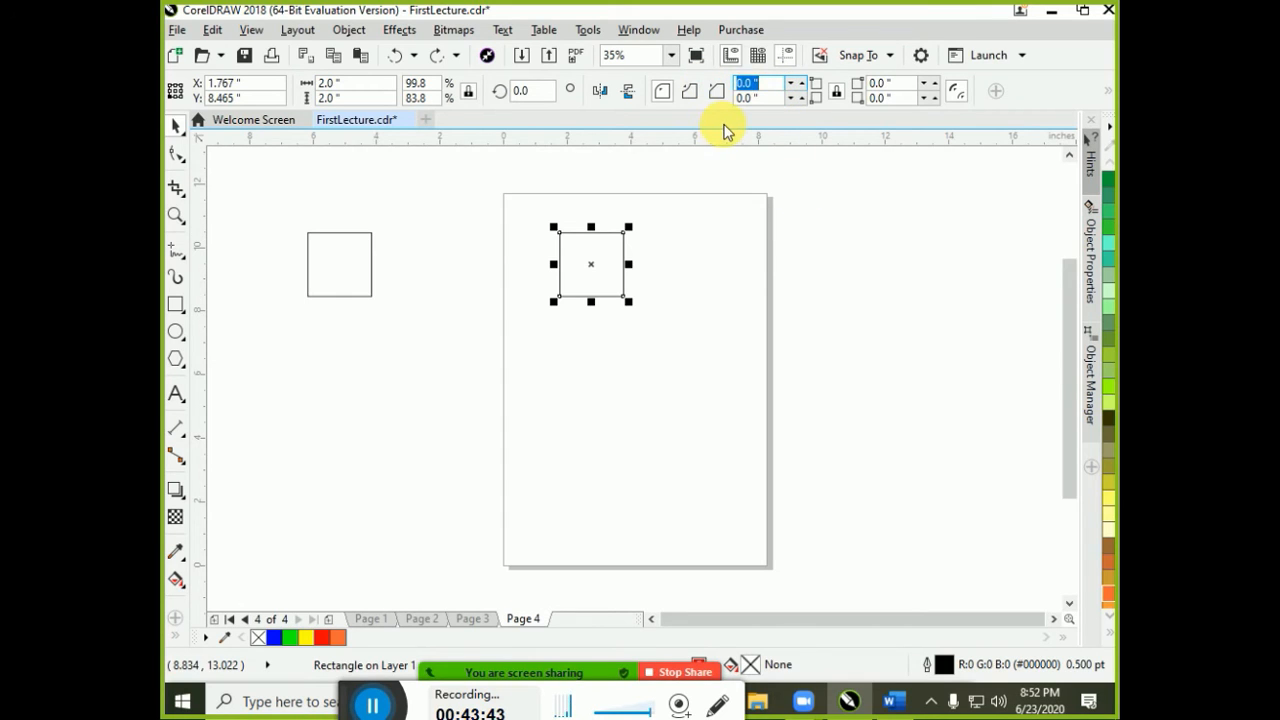
{"action": "type", "text": "1"}
{"action": "key", "text": "Return"}
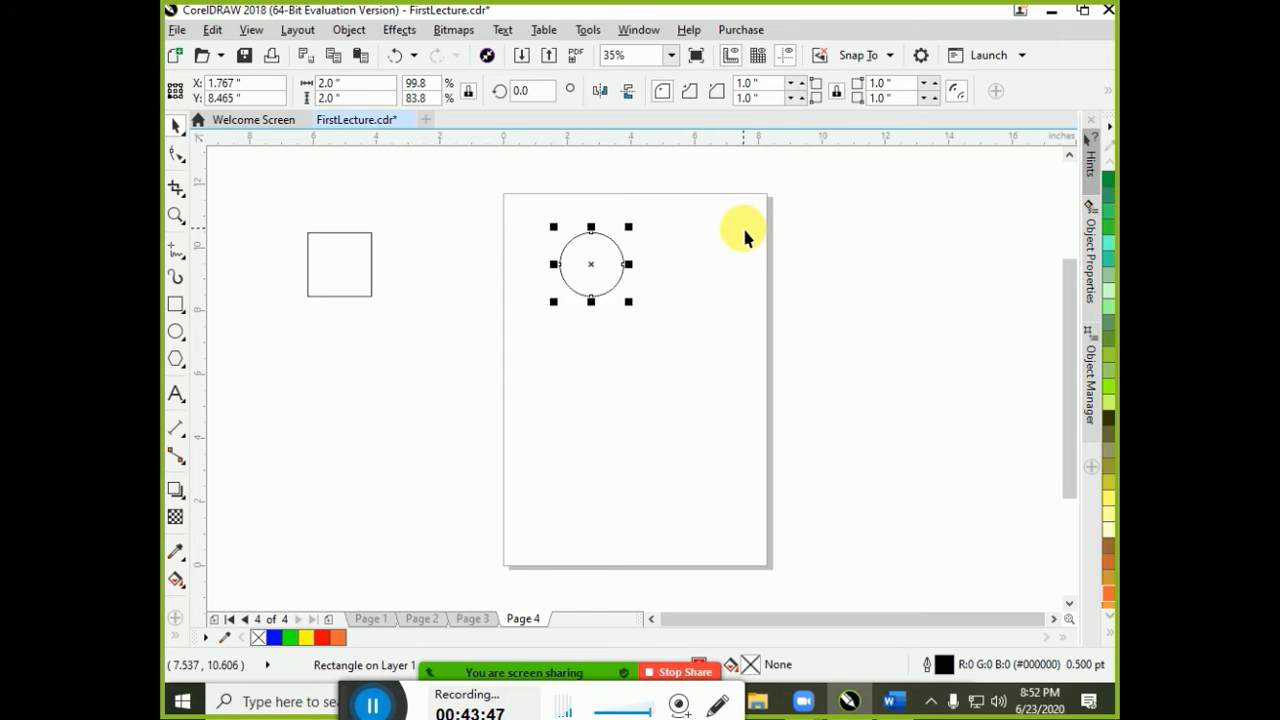
{"action": "left_click", "coordinate": [626, 296]}
{"action": "left_click", "coordinate": [622, 287]}
{"action": "key", "text": "ctrl+z"}
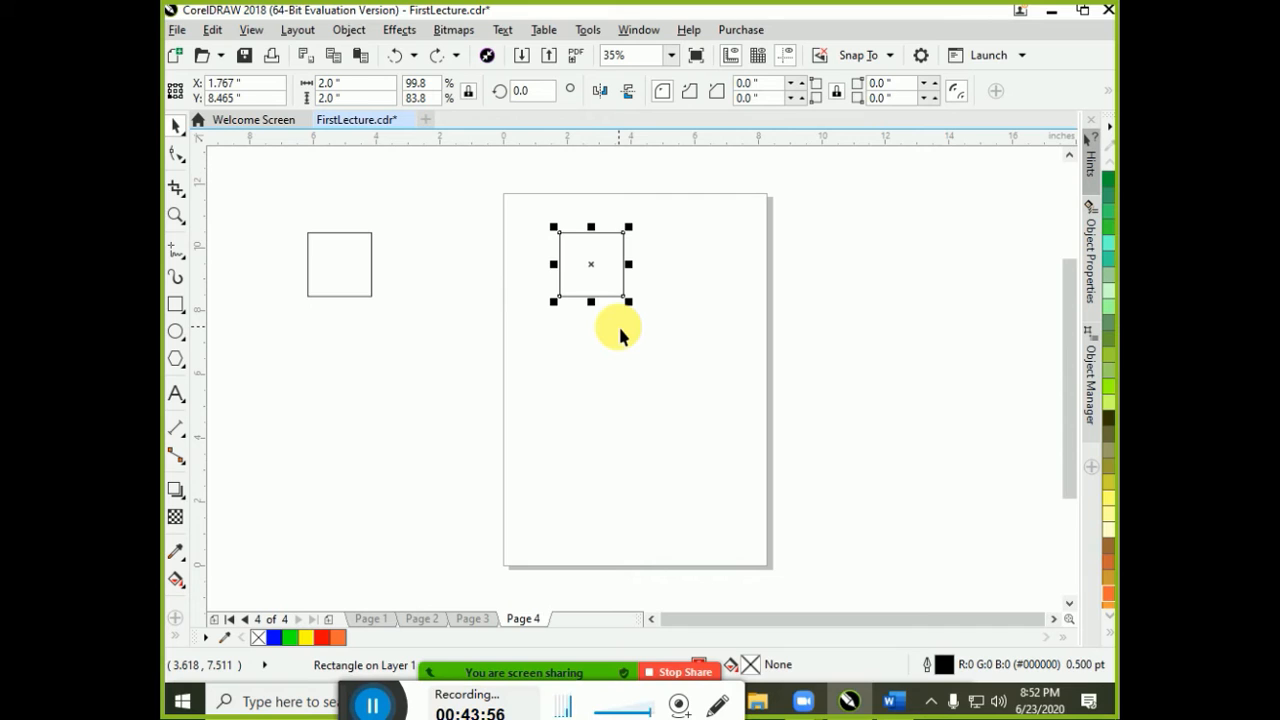
Duplicate the page 4 square to its right at about X 4.18, Y 8.427 inches, fill the original lime green and select the copy
{"action": "key", "text": "KP_Add"}
{"action": "left_click_drag", "start_coordinate": [591, 264], "coordinate": [627, 280]}
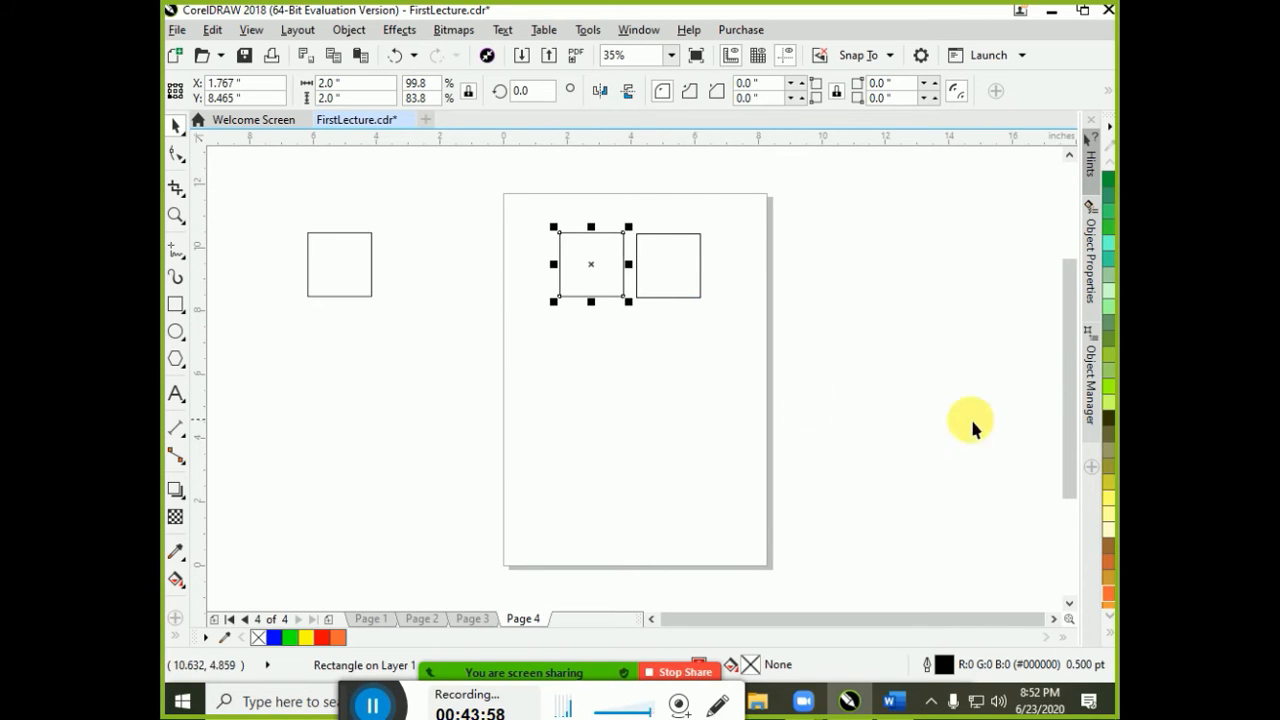
{"action": "left_click", "coordinate": [1108, 393]}
{"action": "left_click", "coordinate": [678, 265]}
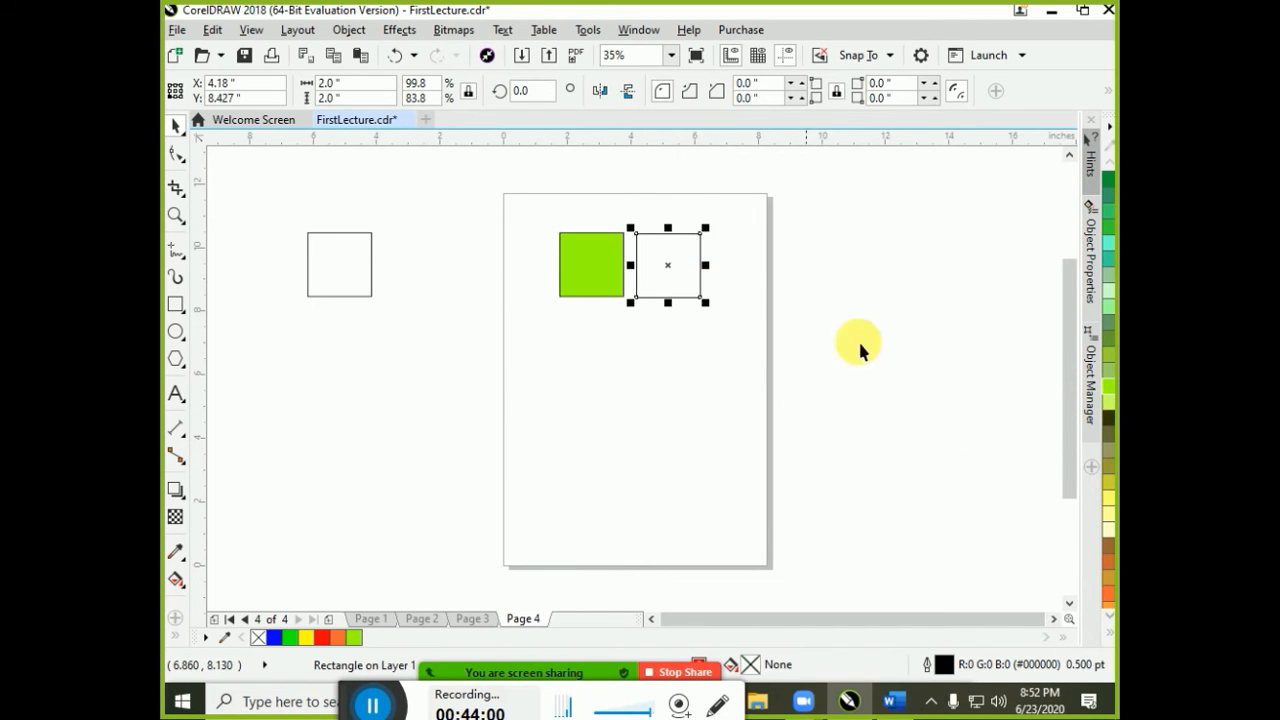
Fill the unfilled copy olive, stack it exactly on top of the lime green square and clear the selection
{"action": "left_click_drag", "start_coordinate": [1112, 466], "coordinate": [611, 287]}
{"action": "left_click", "coordinate": [697, 296]}
{"action": "left_click_drag", "start_coordinate": [531, 211], "coordinate": [684, 321]}
{"action": "left_click", "coordinate": [693, 343]}
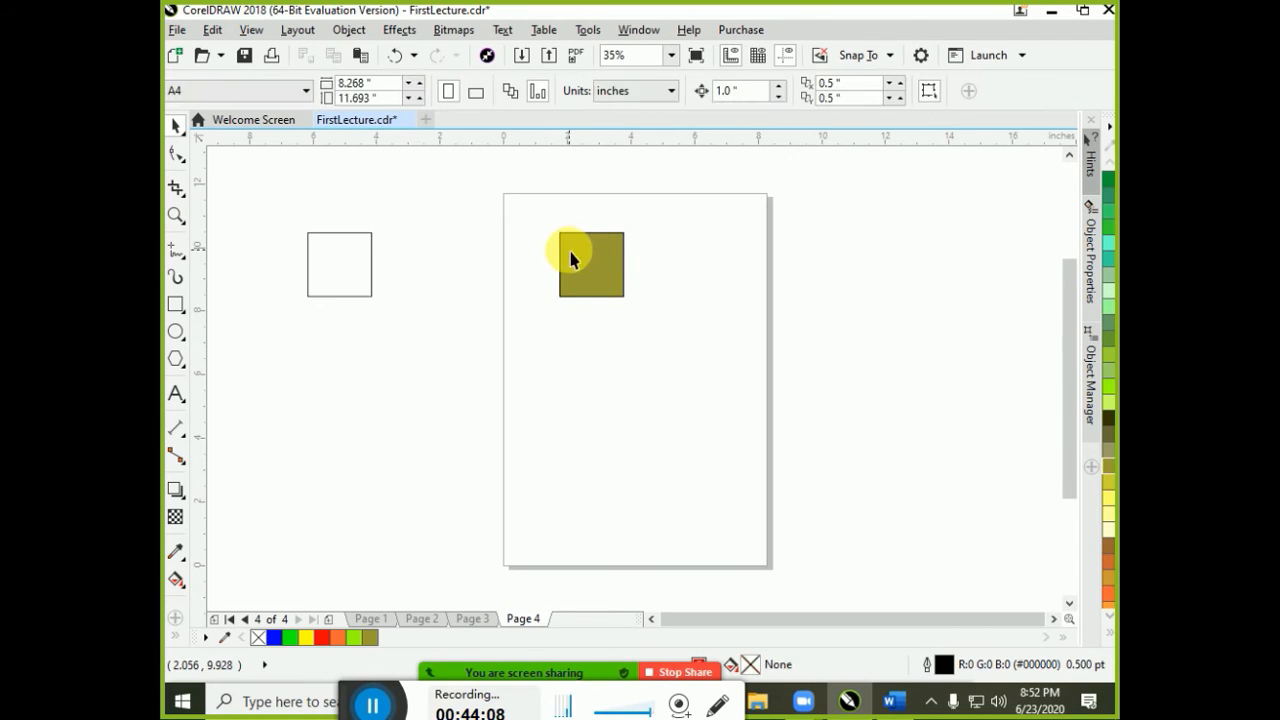
Round all four corners of the olive square with a 1-inch radius
{"action": "left_click", "coordinate": [571, 251]}
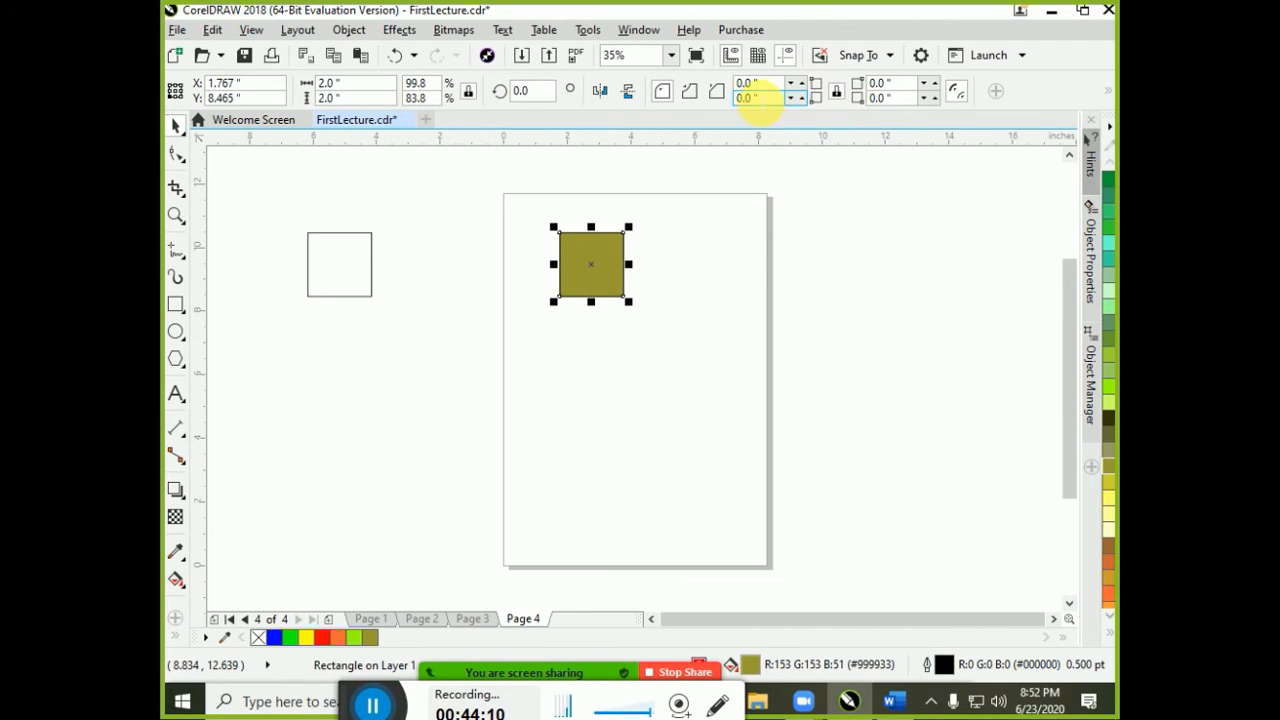
{"action": "left_click", "coordinate": [755, 84]}
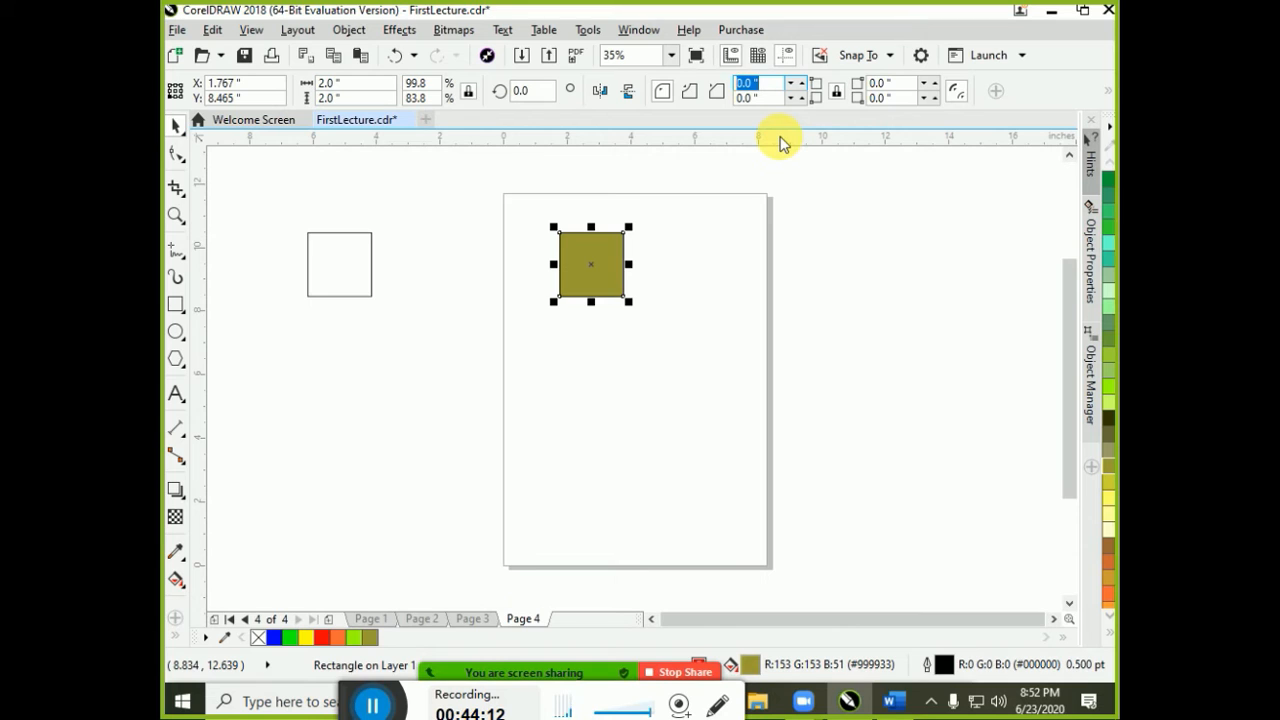
{"action": "type", "text": "1"}
{"action": "key", "text": "Return"}
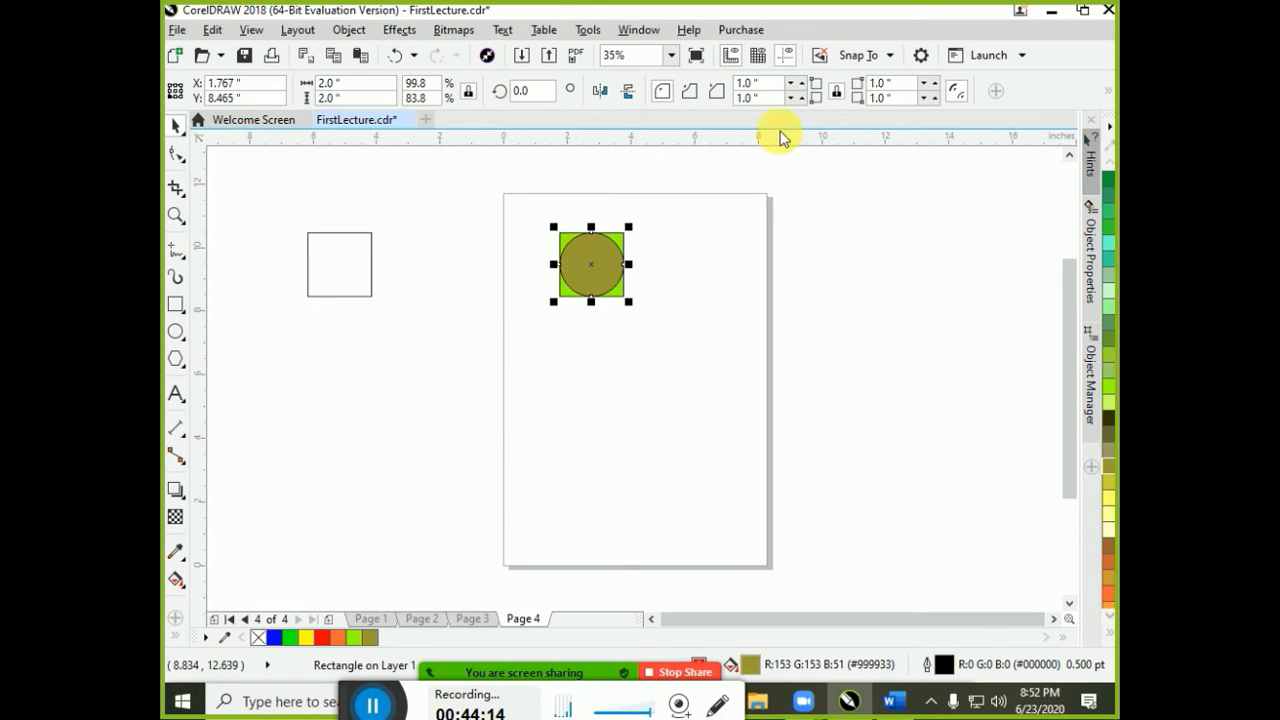
Move the circle-on-square pair to the page's upper left and duplicate it to its right at about X 5.506, Y 9.38 inches
{"action": "left_click", "coordinate": [813, 253]}
{"action": "left_click_drag", "start_coordinate": [522, 217], "coordinate": [710, 252]}
{"action": "left_click", "coordinate": [774, 270]}
{"action": "left_click", "coordinate": [718, 258]}
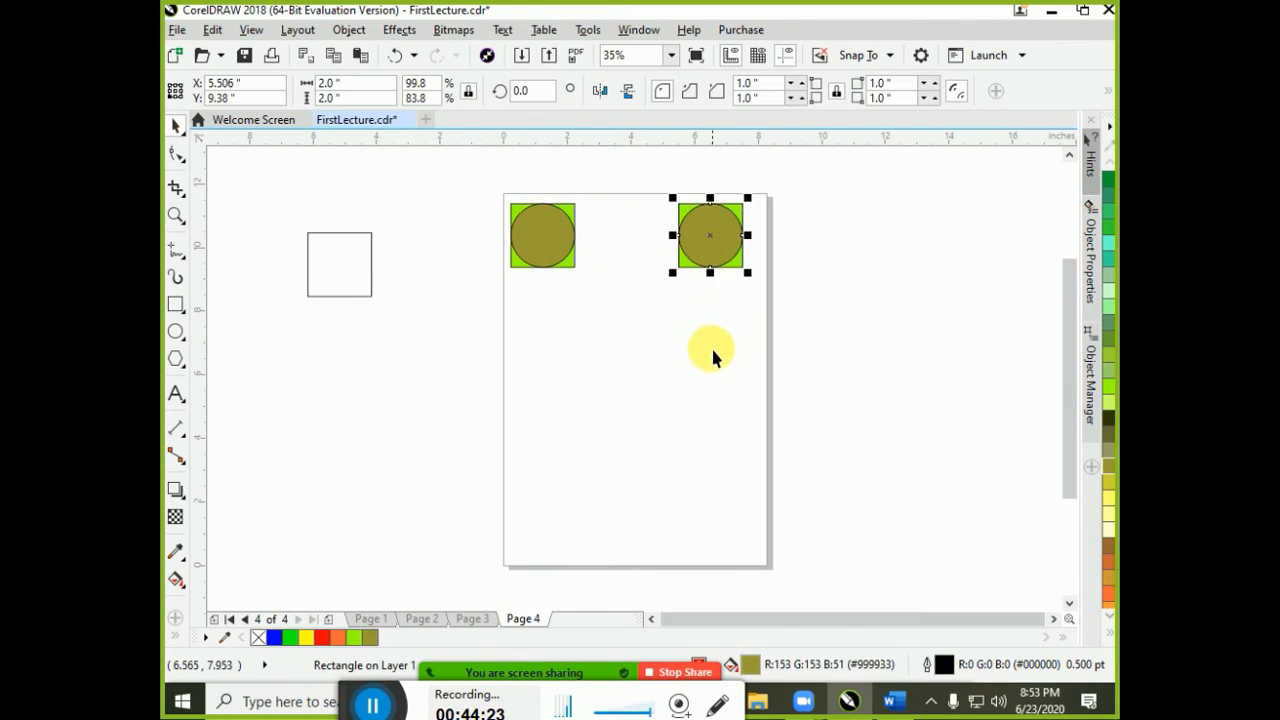
Unlink the right copy's olive shape corners and set its upper-right and lower-left radii to 0
{"action": "left_click", "coordinate": [711, 346]}
{"action": "left_click", "coordinate": [696, 240]}
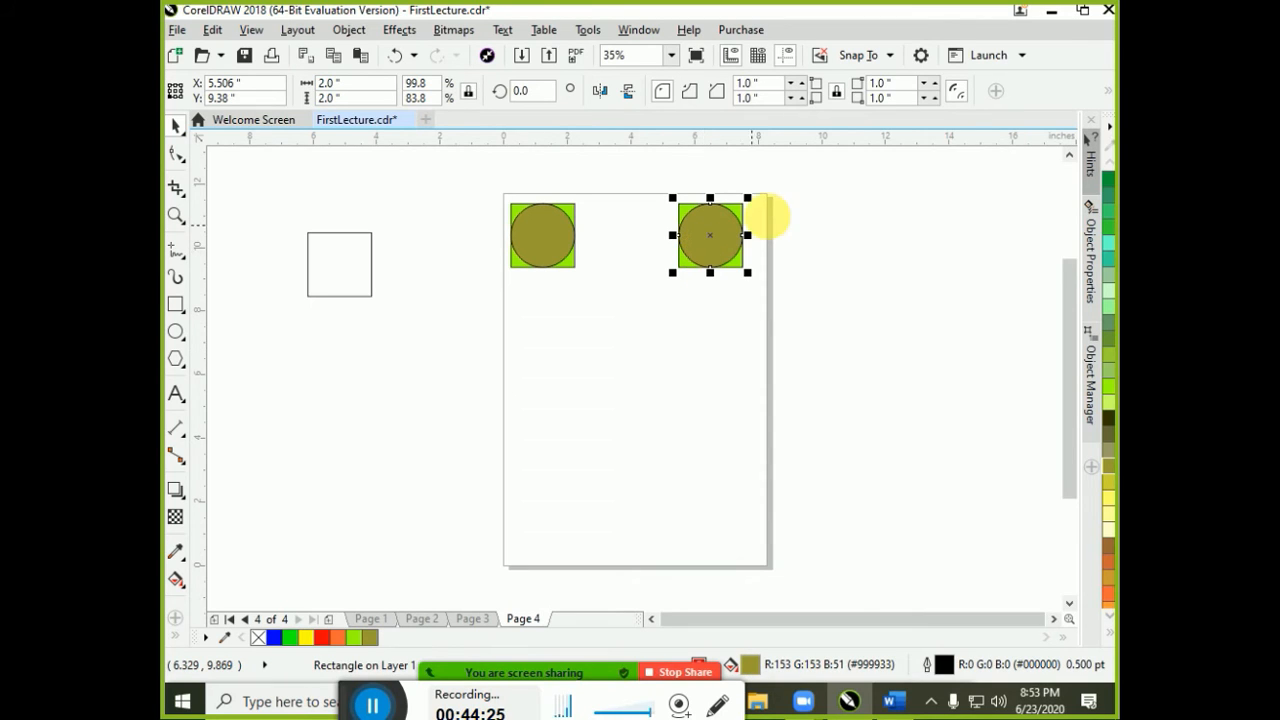
{"action": "left_click", "coordinate": [838, 93]}
{"action": "left_click", "coordinate": [878, 84]}
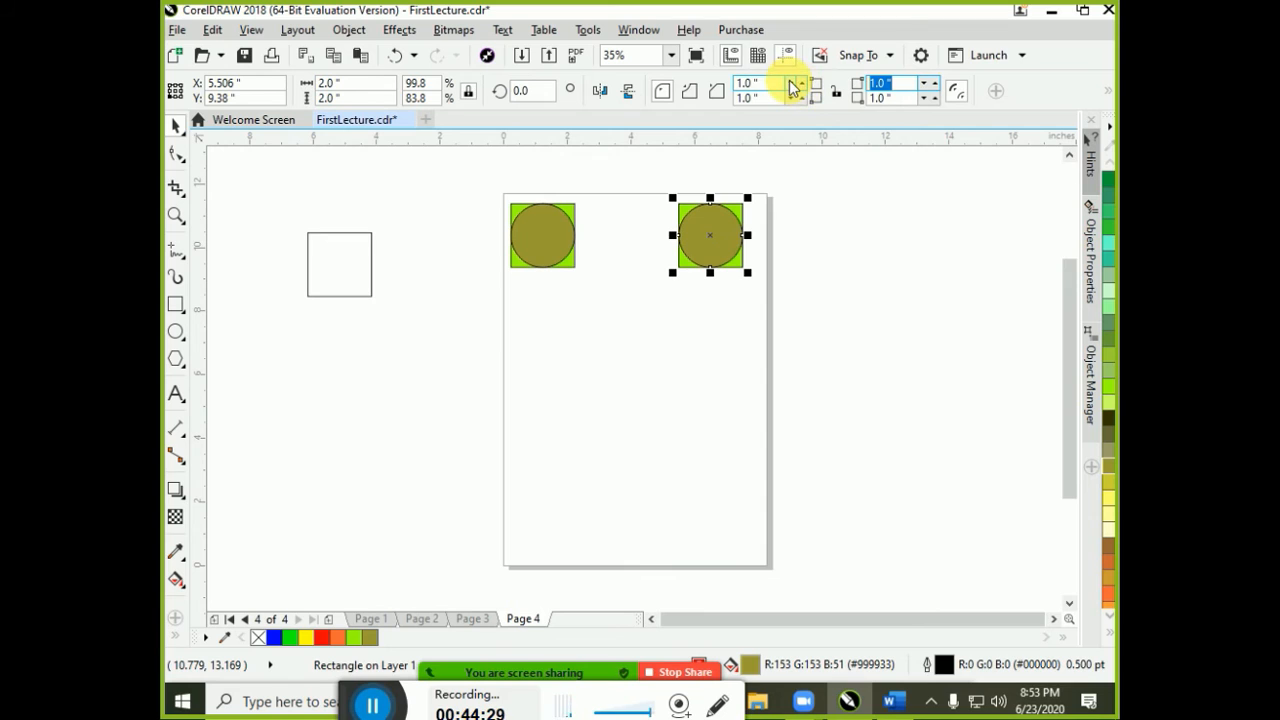
{"action": "type", "text": "0"}
{"action": "left_click", "coordinate": [766, 98]}
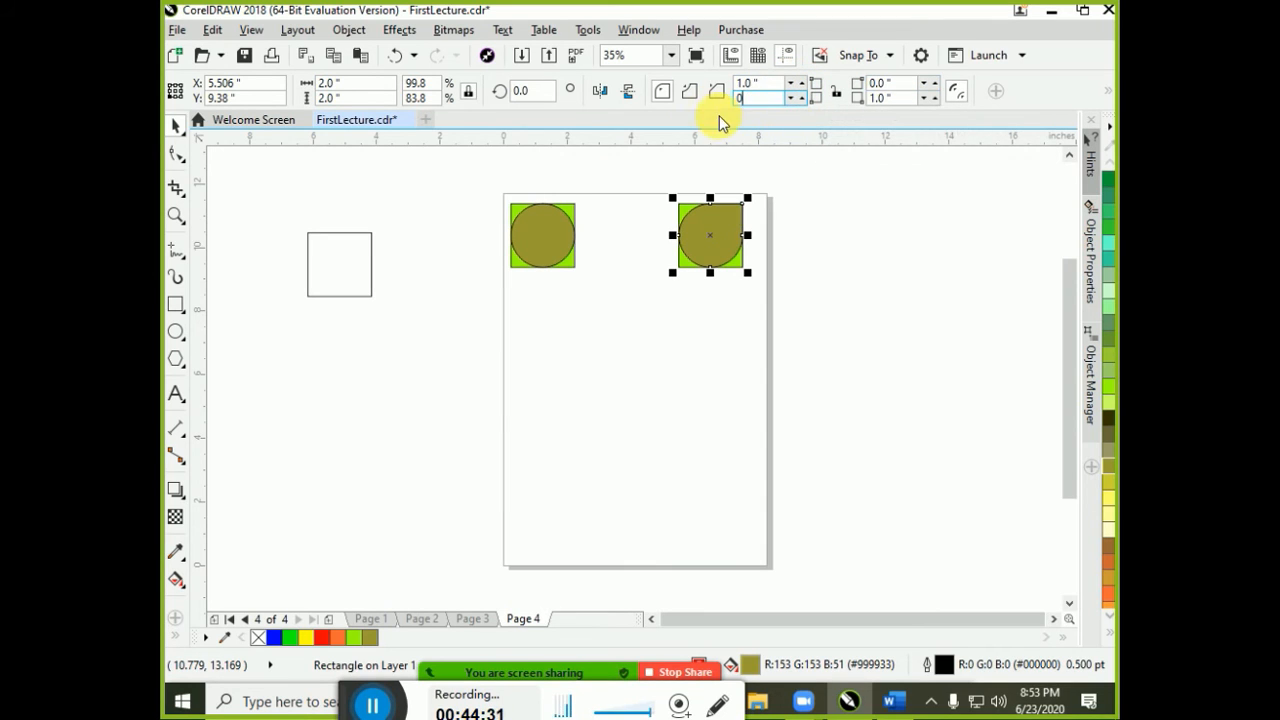
{"action": "type", "text": "0"}
{"action": "key", "text": "Return"}
{"action": "left_click", "coordinate": [783, 378]}
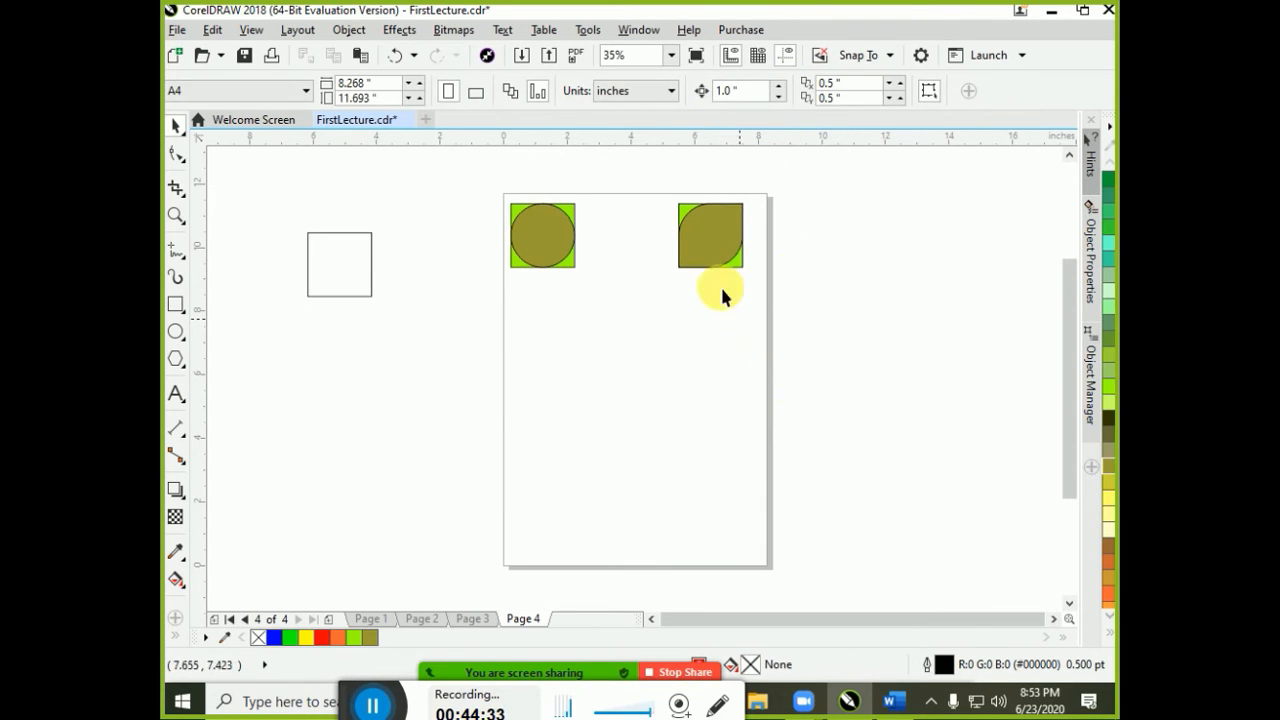
Duplicate the leaf-shaped pair below the circle pair at about X 0.202, Y 6.875 inches and select its olive shape
{"action": "left_click_drag", "start_coordinate": [727, 268], "coordinate": [747, 309]}
{"action": "left_click_drag", "start_coordinate": [724, 244], "coordinate": [557, 323]}
{"action": "left_click", "coordinate": [557, 323]}
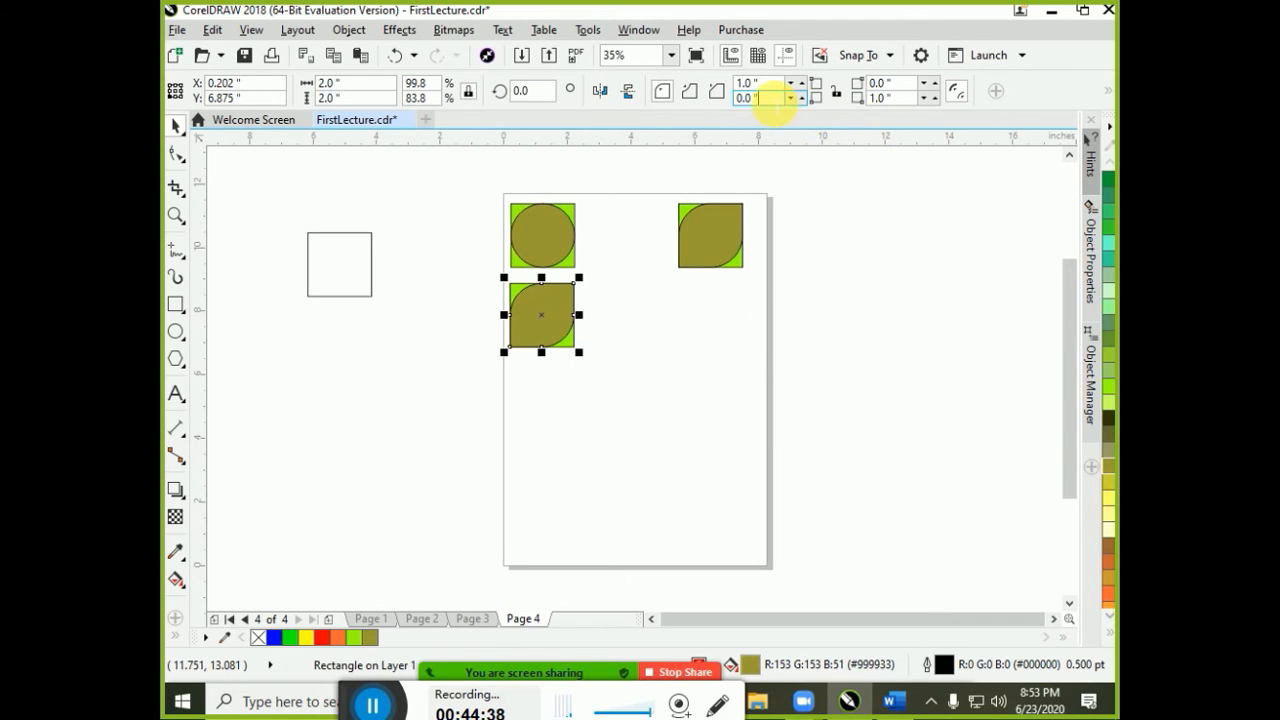
Set the olive shape's lower-left and upper-right radii to 1 inch and its upper-left and lower-right radii to 0
{"action": "double_click", "coordinate": [772, 97]}
{"action": "type", "text": "1"}
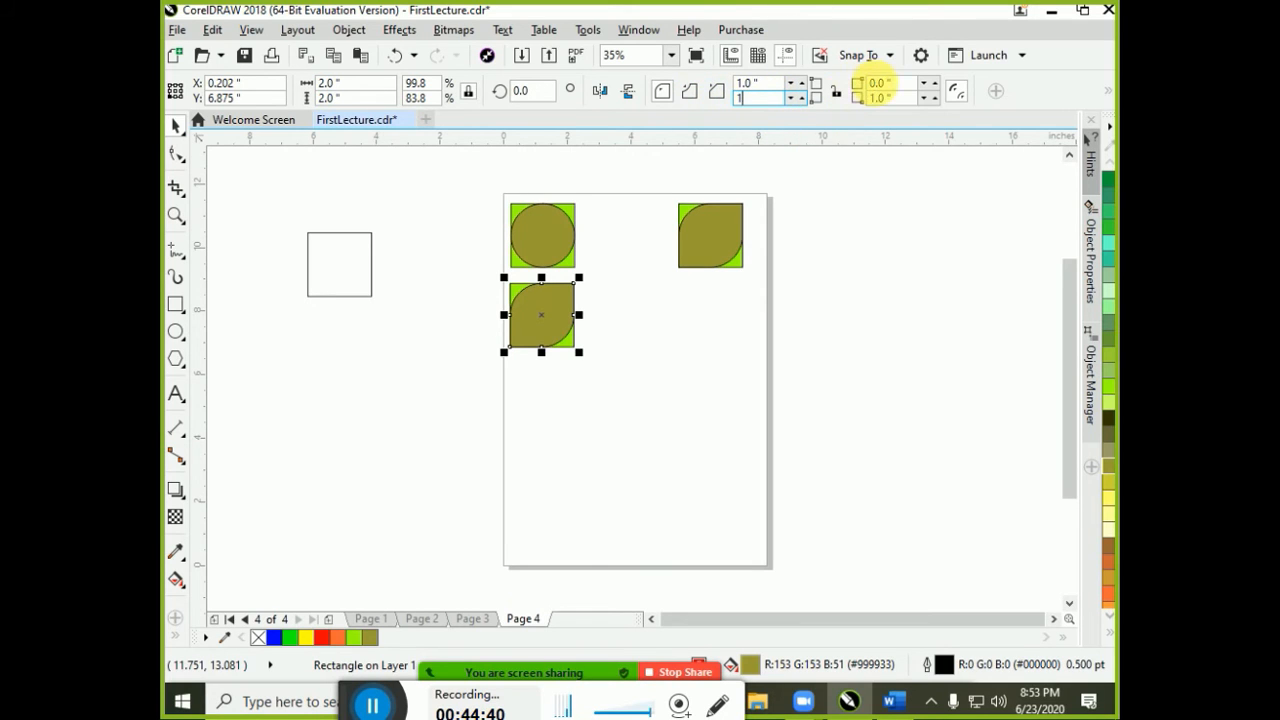
{"action": "double_click", "coordinate": [875, 84]}
{"action": "type", "text": "1"}
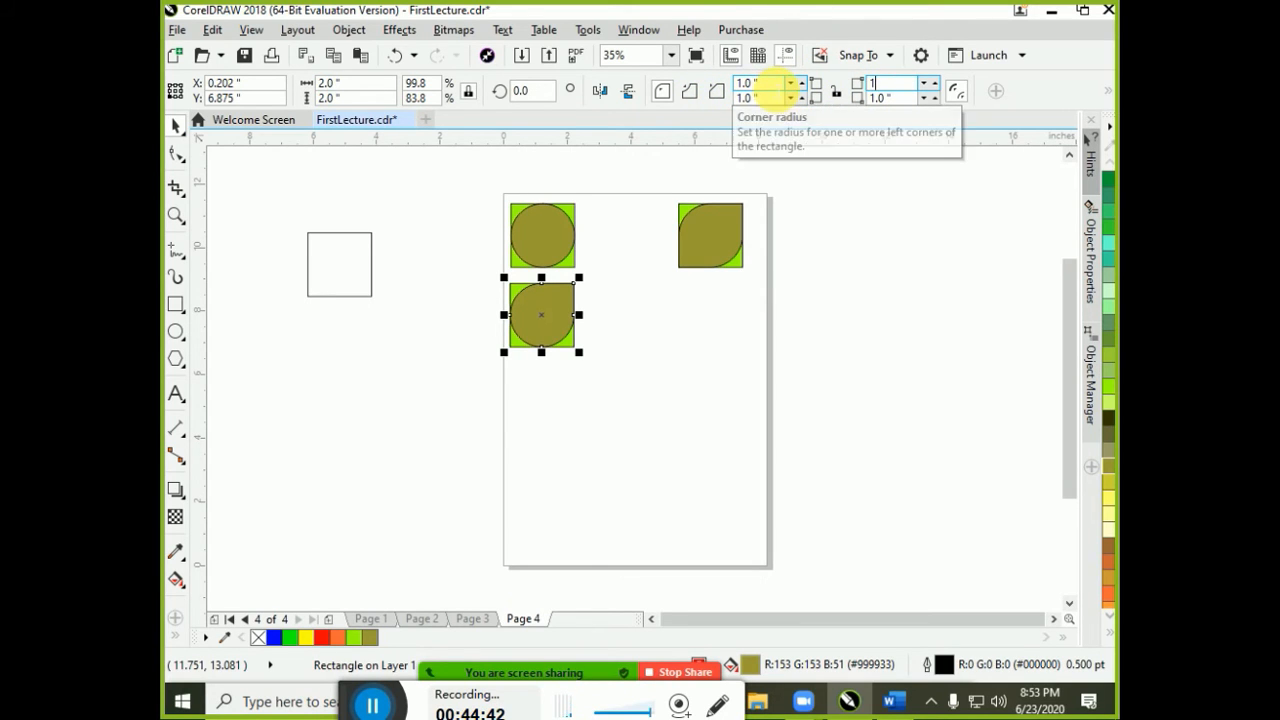
{"action": "double_click", "coordinate": [757, 85]}
{"action": "type", "text": "0"}
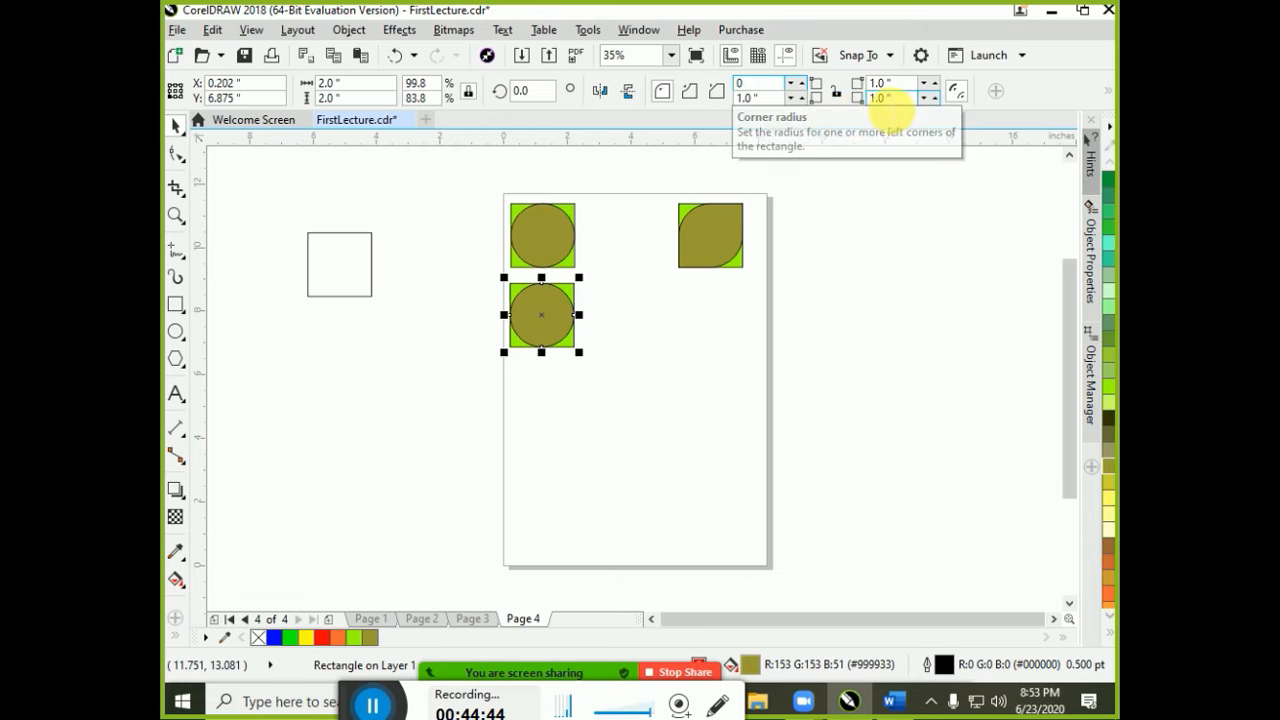
{"action": "double_click", "coordinate": [885, 97]}
{"action": "type", "text": "0"}
{"action": "key", "text": "Return"}
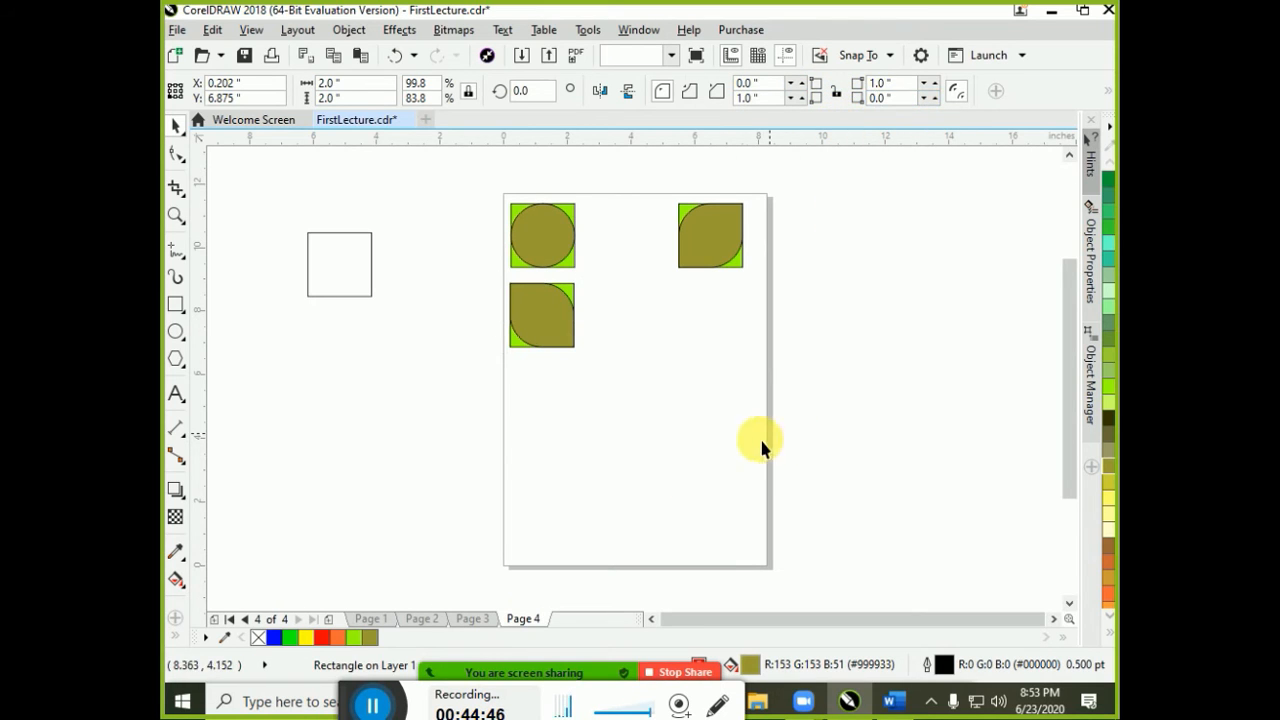
{"action": "left_click", "coordinate": [760, 447]}
Duplicate the second-row pair to its right at about X 5.418, Y 6.875 inches and set the copy's lower-right olive corner radius to 1 inch
{"action": "left_click_drag", "start_coordinate": [489, 280], "coordinate": [718, 341]}
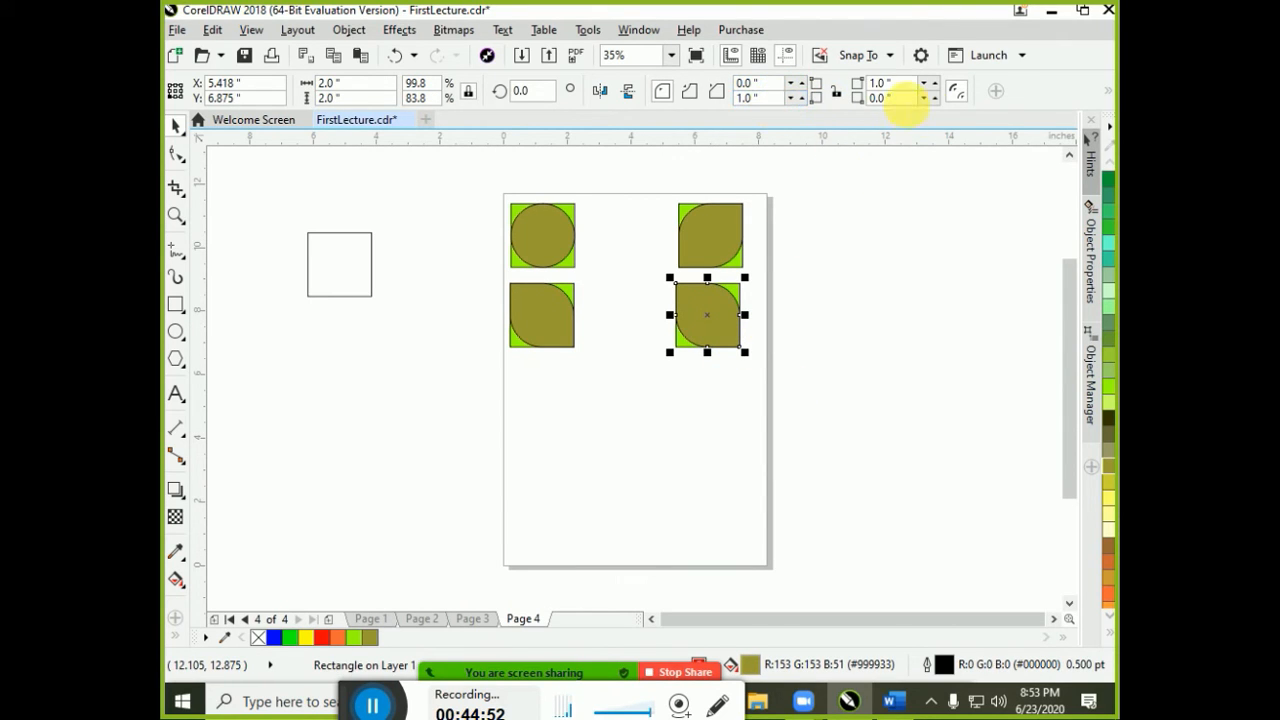
{"action": "left_click_drag", "start_coordinate": [905, 99], "coordinate": [749, 84]}
{"action": "type", "text": "1"}
{"action": "key", "text": "Return"}
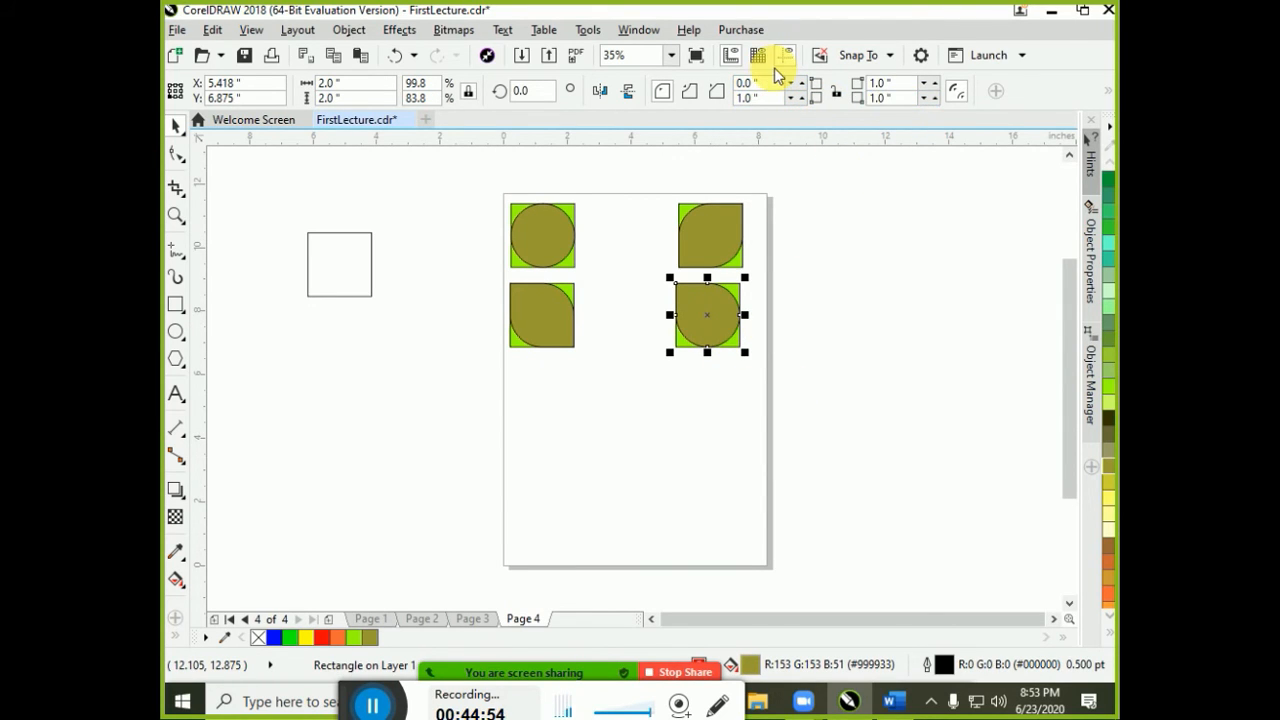
{"action": "left_click", "coordinate": [905, 305]}
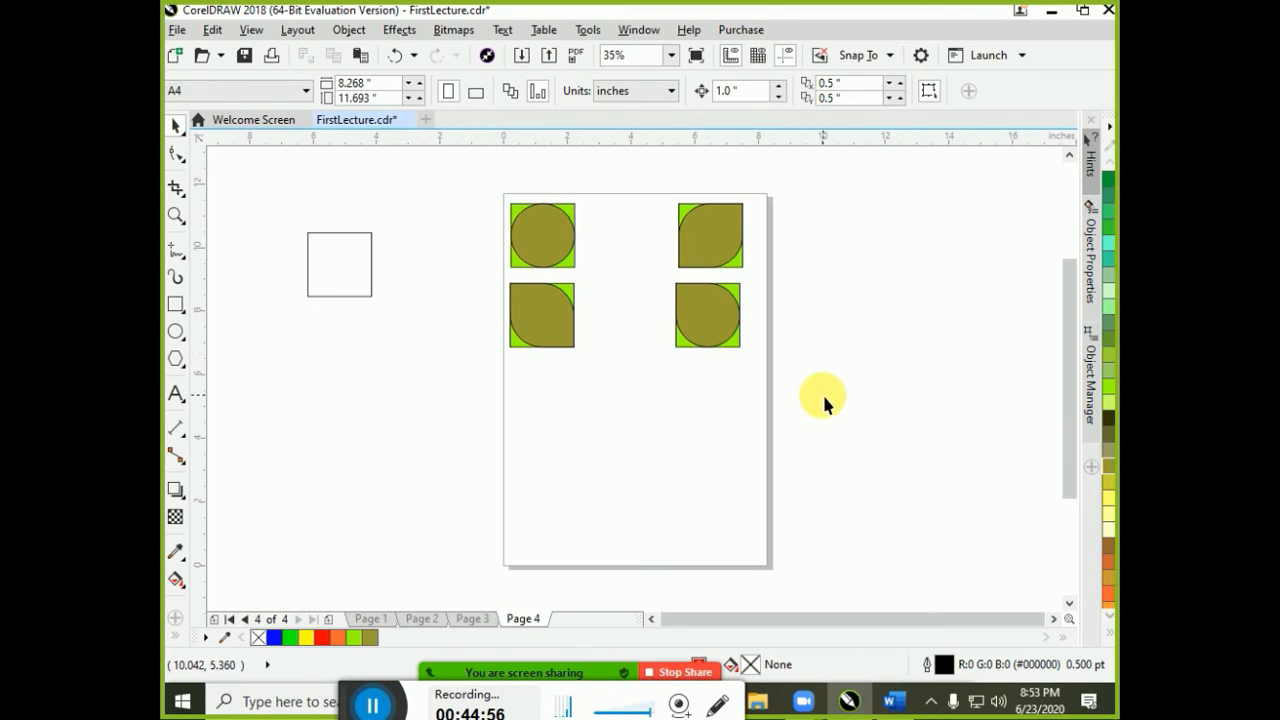
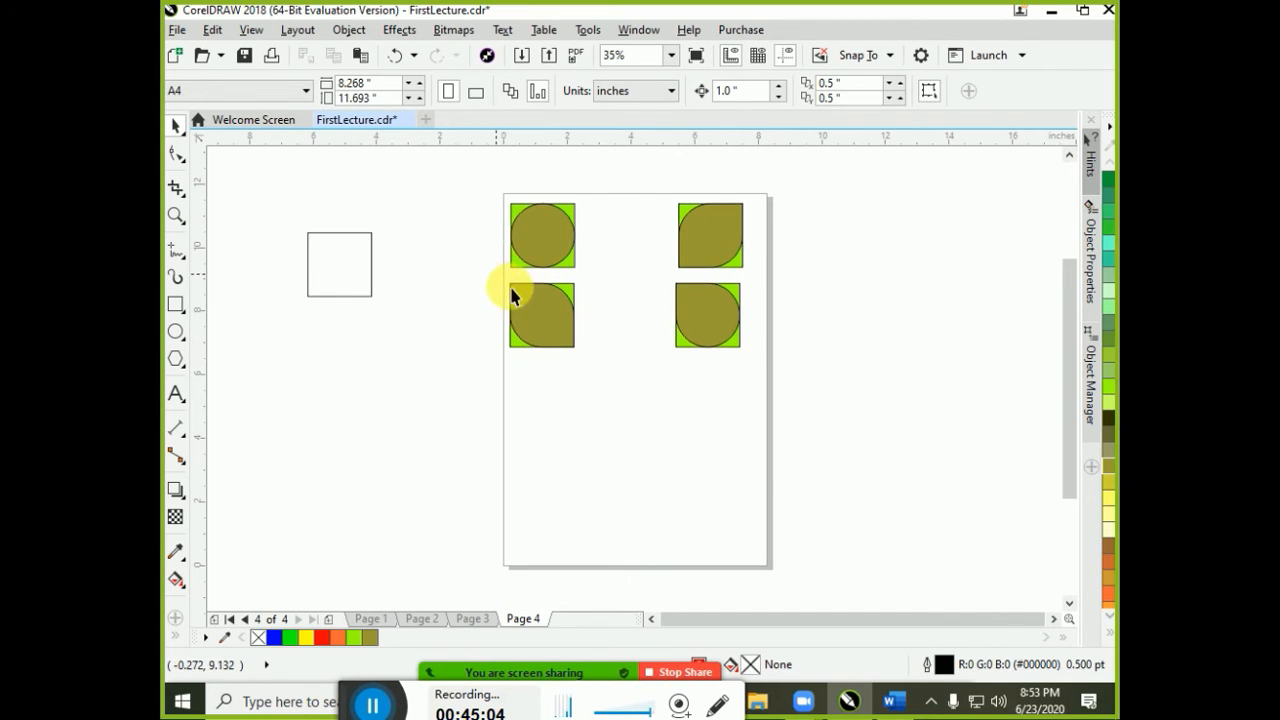
Duplicate the second row's left pair below it and move the copy to about X 3.031, Y 3.781 inches
{"action": "left_click", "coordinate": [571, 320]}
{"action": "left_click_drag", "start_coordinate": [571, 320], "coordinate": [563, 394]}
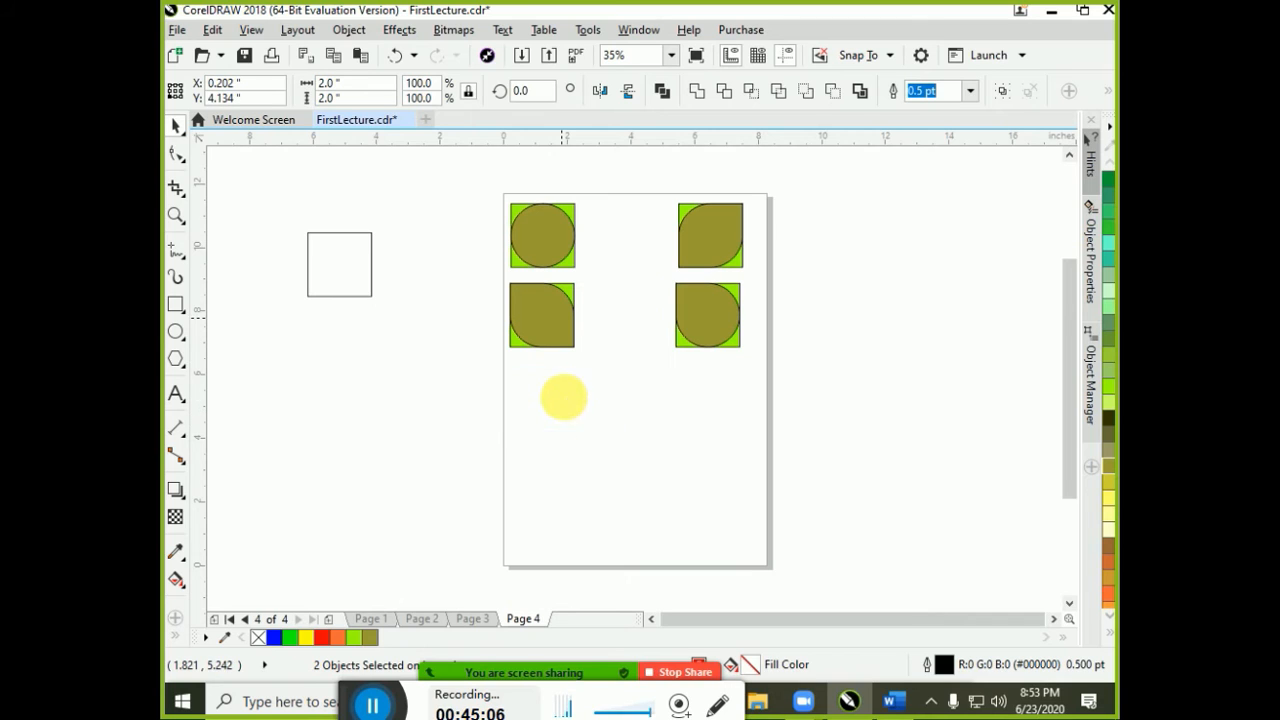
{"action": "left_click", "coordinate": [597, 470]}
{"action": "key", "text": "Tab"}
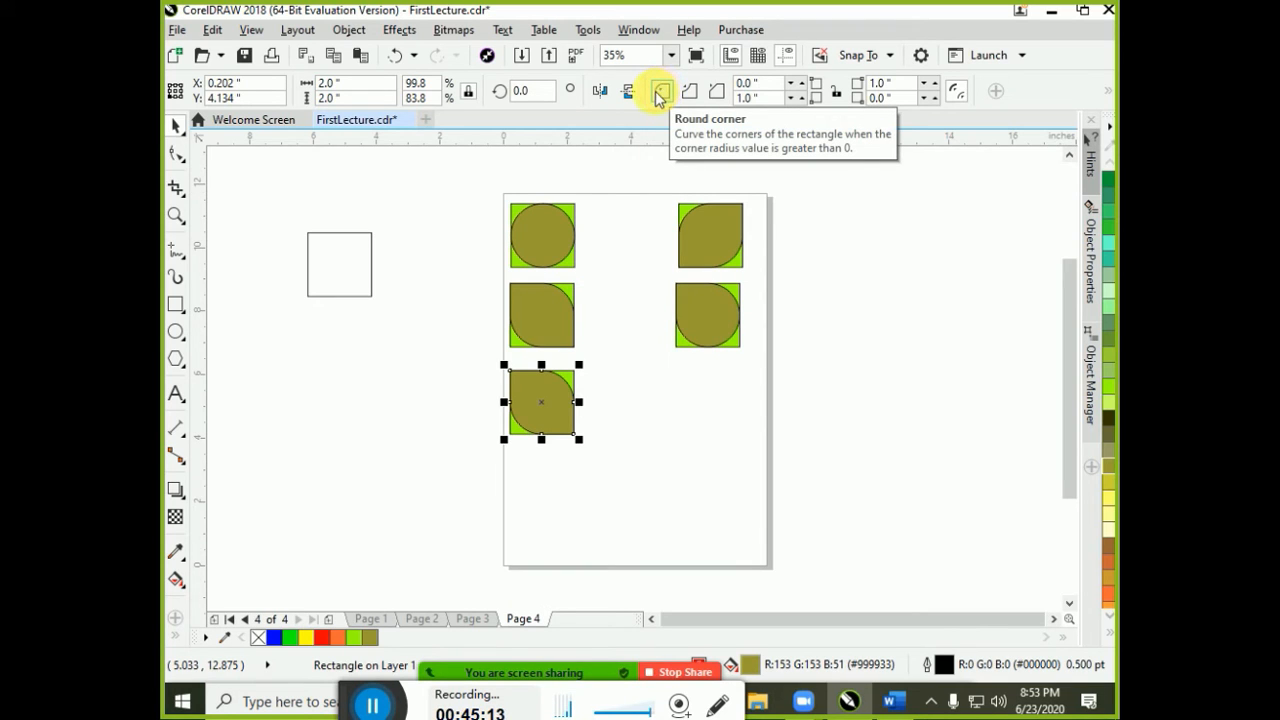
{"action": "left_click_drag", "start_coordinate": [545, 399], "coordinate": [661, 419]}
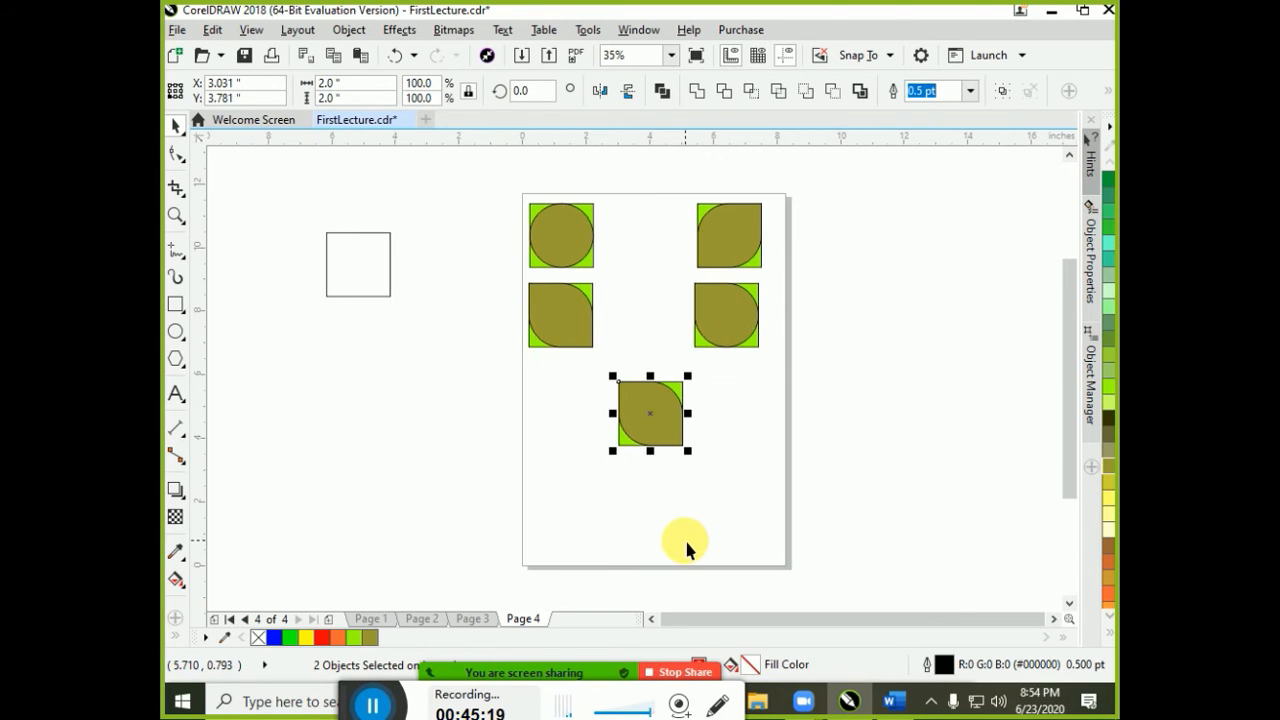
Change the corner style of the new pair's olive shape to scalloped
{"action": "scroll", "coordinate": [685, 536], "scroll_direction": "up", "scroll_amount": 2}
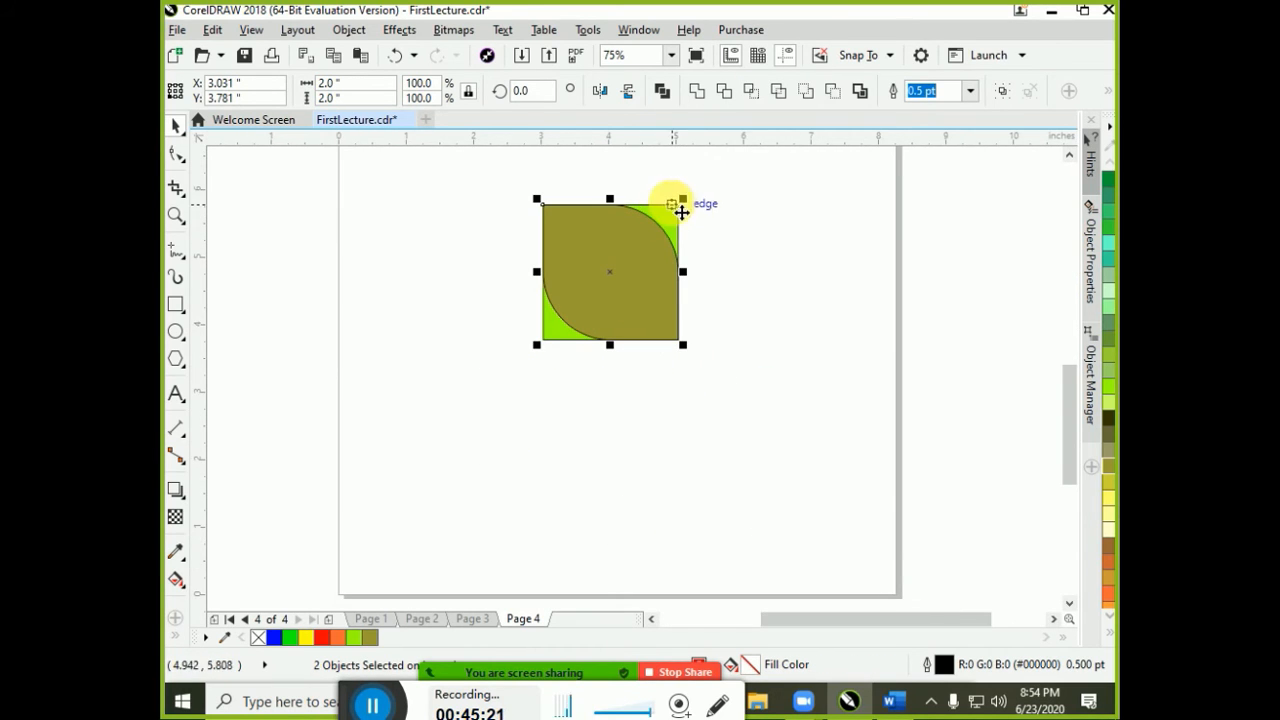
{"action": "left_click", "coordinate": [633, 250]}
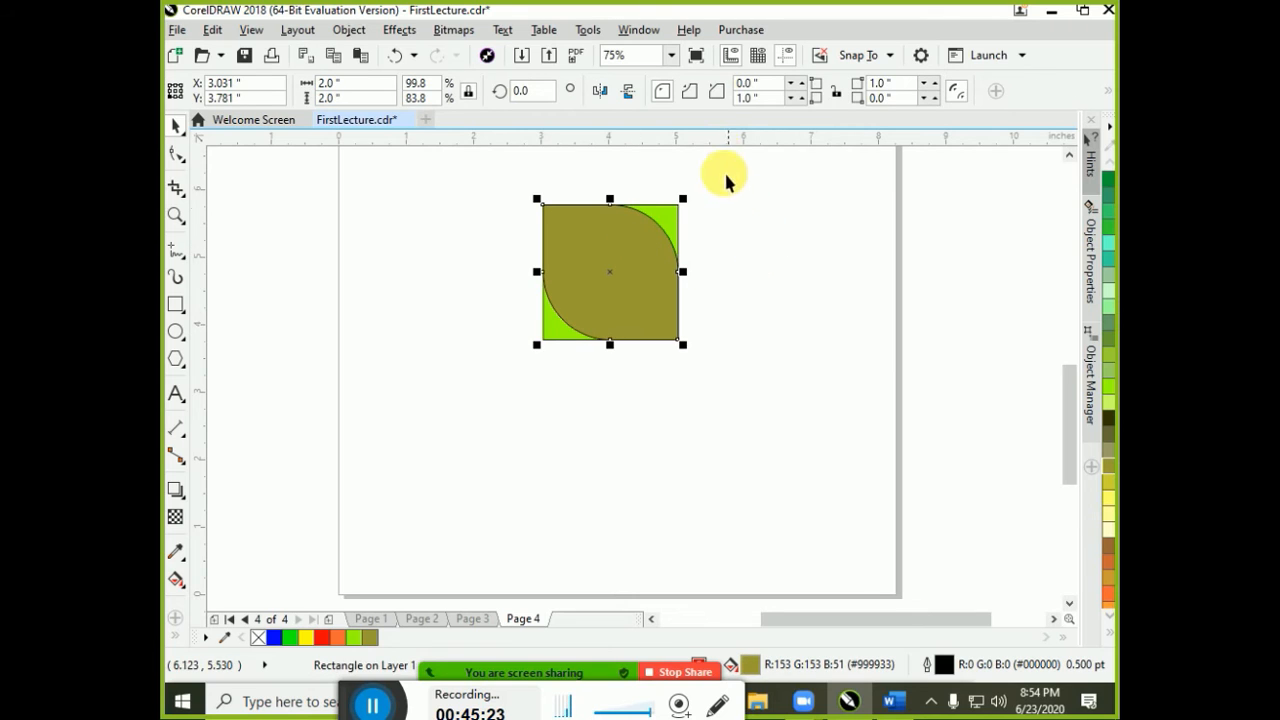
{"action": "left_click", "coordinate": [688, 92]}
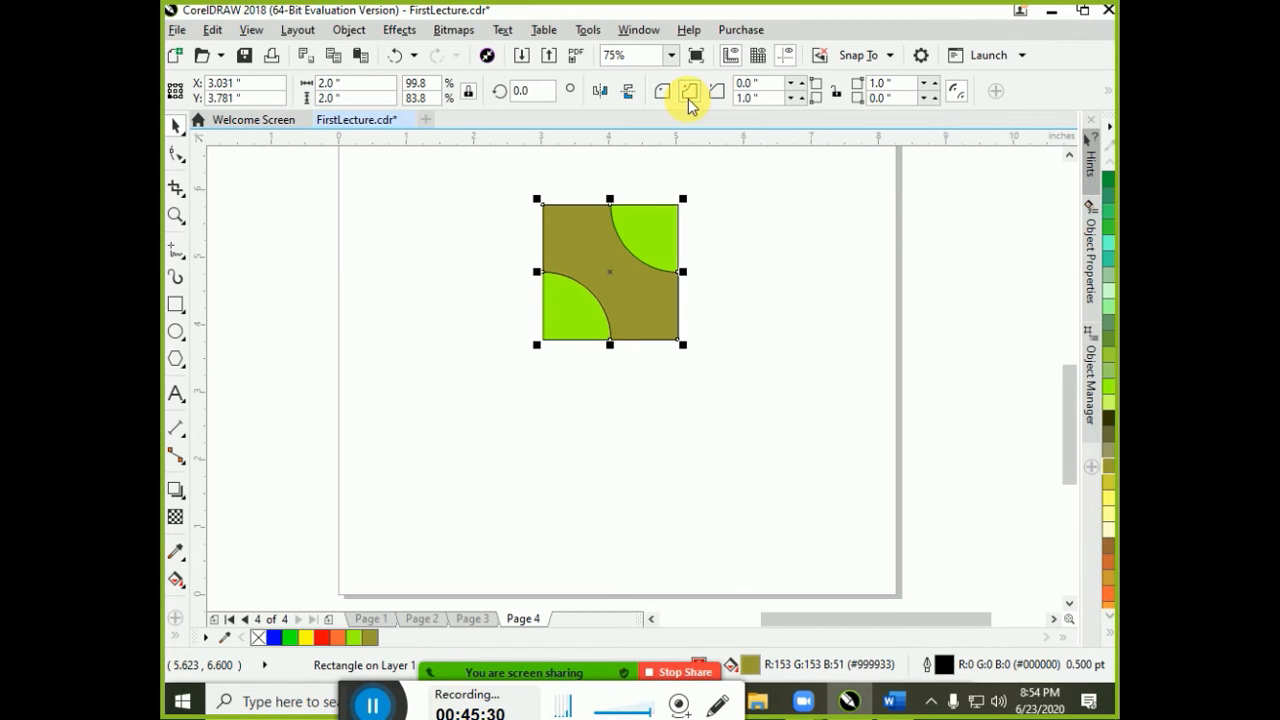
{"action": "left_click", "coordinate": [776, 269]}
{"action": "scroll", "coordinate": [760, 268], "scroll_direction": "down", "scroll_amount": 2}
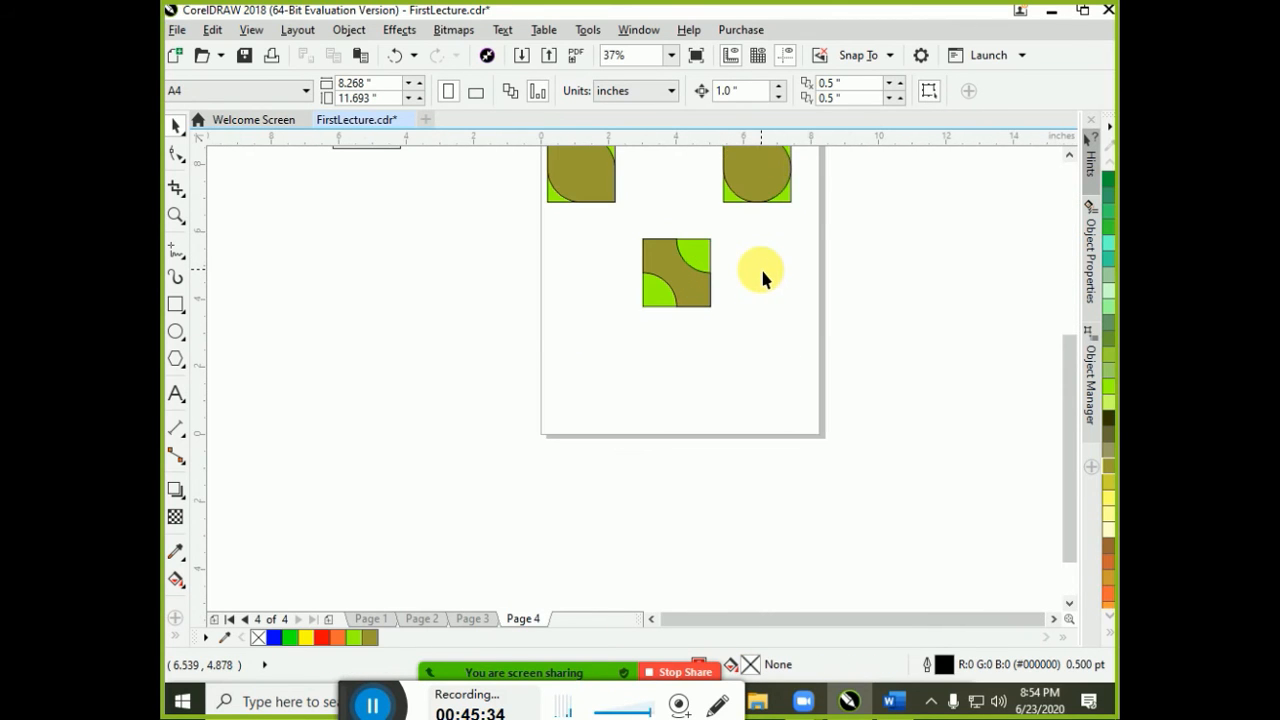
Move the scalloped pair left and duplicate it into a two-by-two arrangement on the lower half of the page
{"action": "left_click_drag", "start_coordinate": [1073, 353], "coordinate": [1067, 280]}
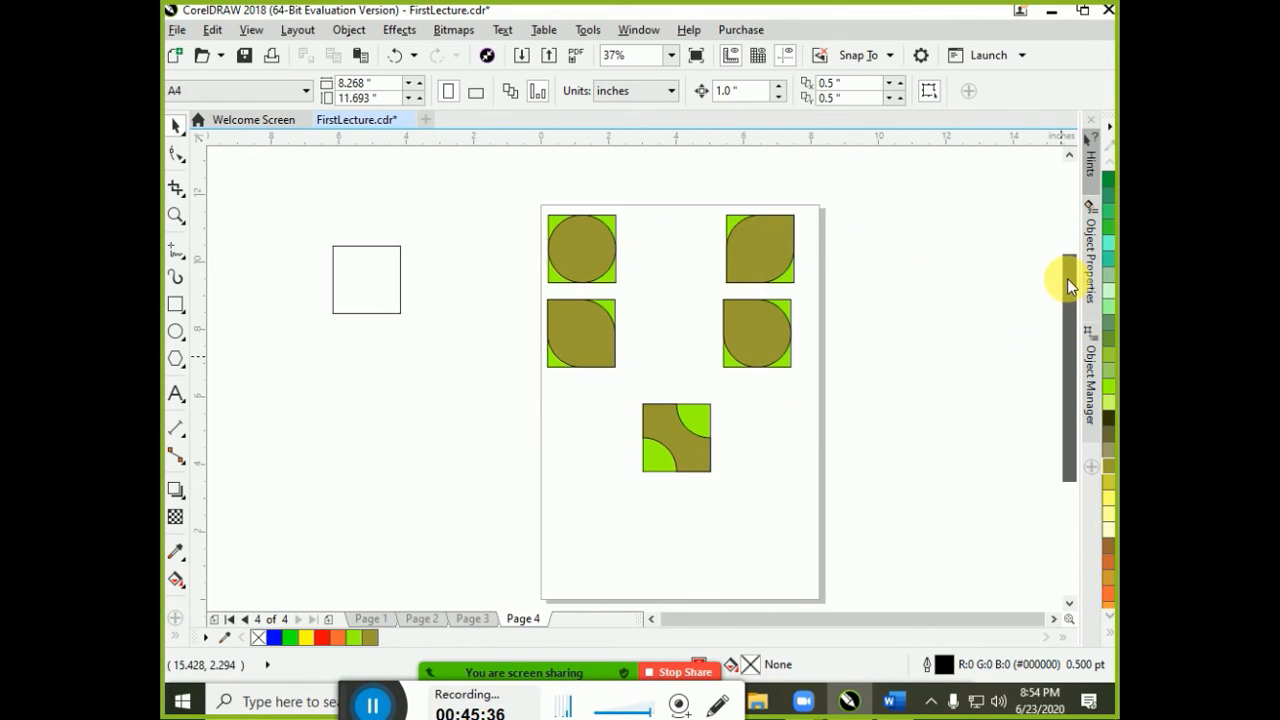
{"action": "left_click_drag", "start_coordinate": [606, 396], "coordinate": [748, 502]}
{"action": "left_click_drag", "start_coordinate": [671, 423], "coordinate": [593, 425]}
{"action": "left_click_drag", "start_coordinate": [603, 439], "coordinate": [591, 554]}
{"action": "right_click", "coordinate": [709, 446]}
{"action": "right_click", "coordinate": [591, 554]}
{"action": "left_click", "coordinate": [811, 504]}
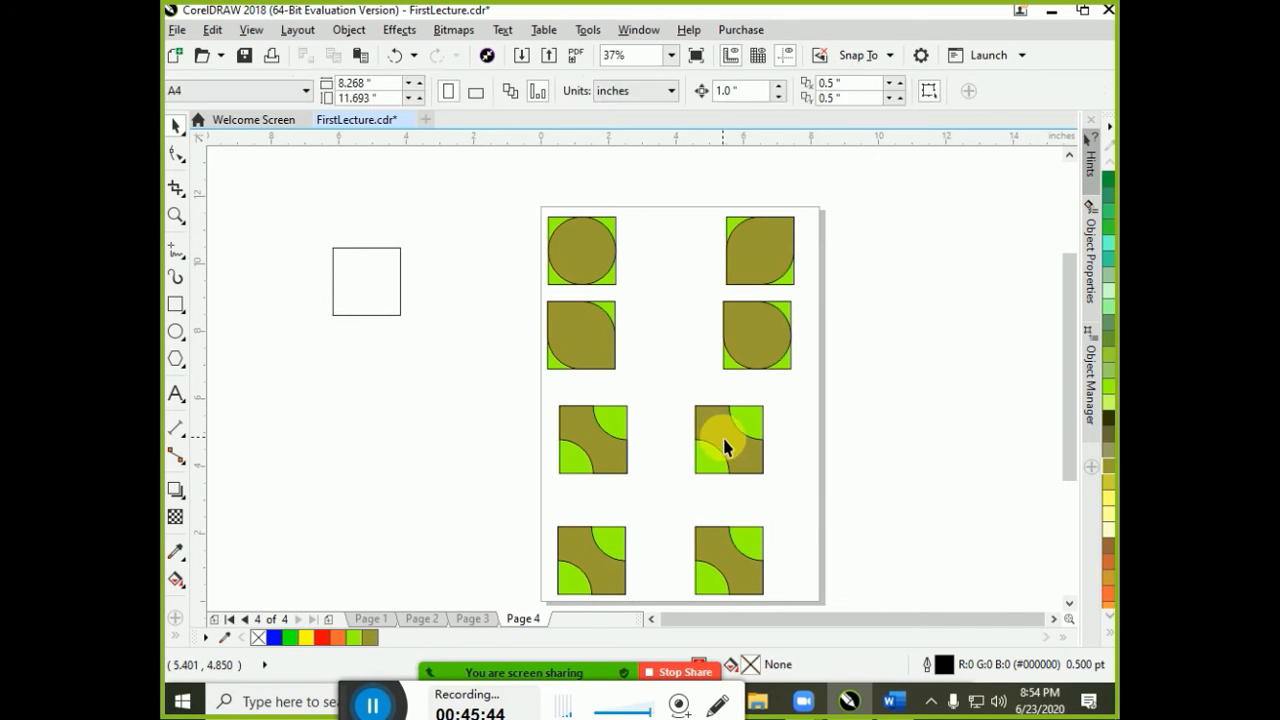
Change the upper-right scalloped pair's olive shape to chamfered corners, check the pair below it and clear the selection
{"action": "left_click", "coordinate": [727, 432]}
{"action": "left_click", "coordinate": [716, 93]}
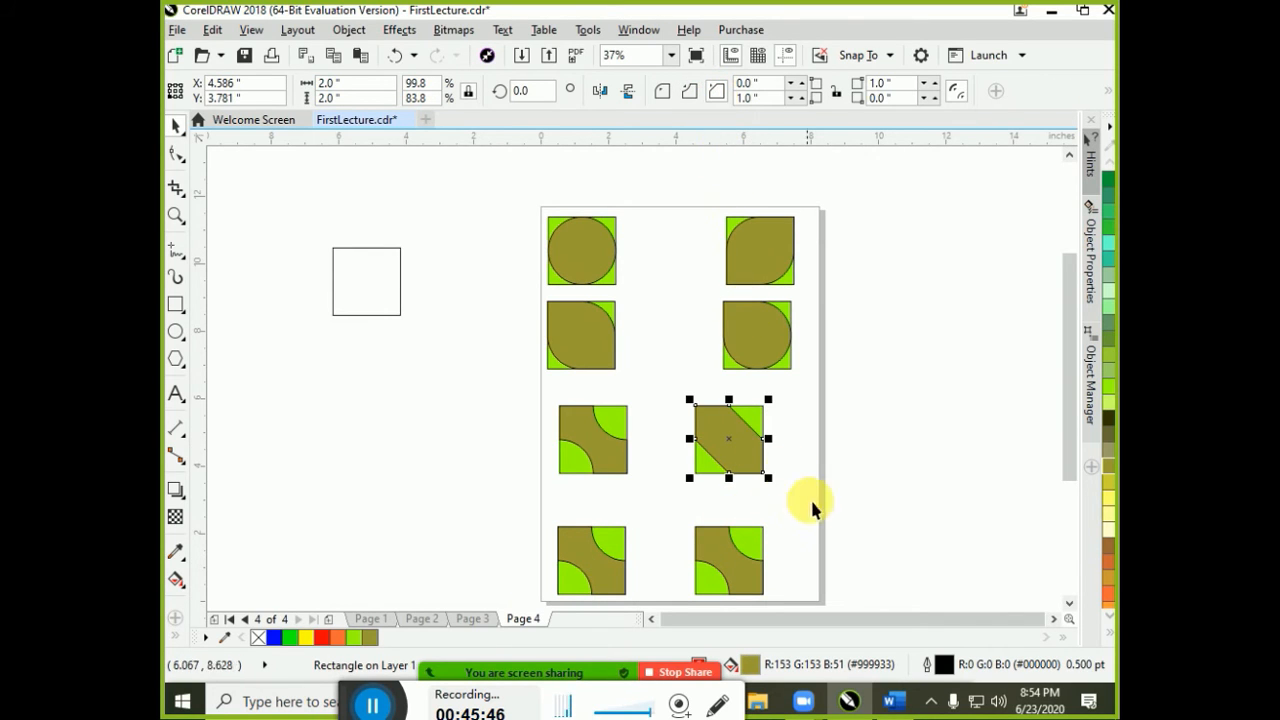
{"action": "left_click", "coordinate": [738, 565]}
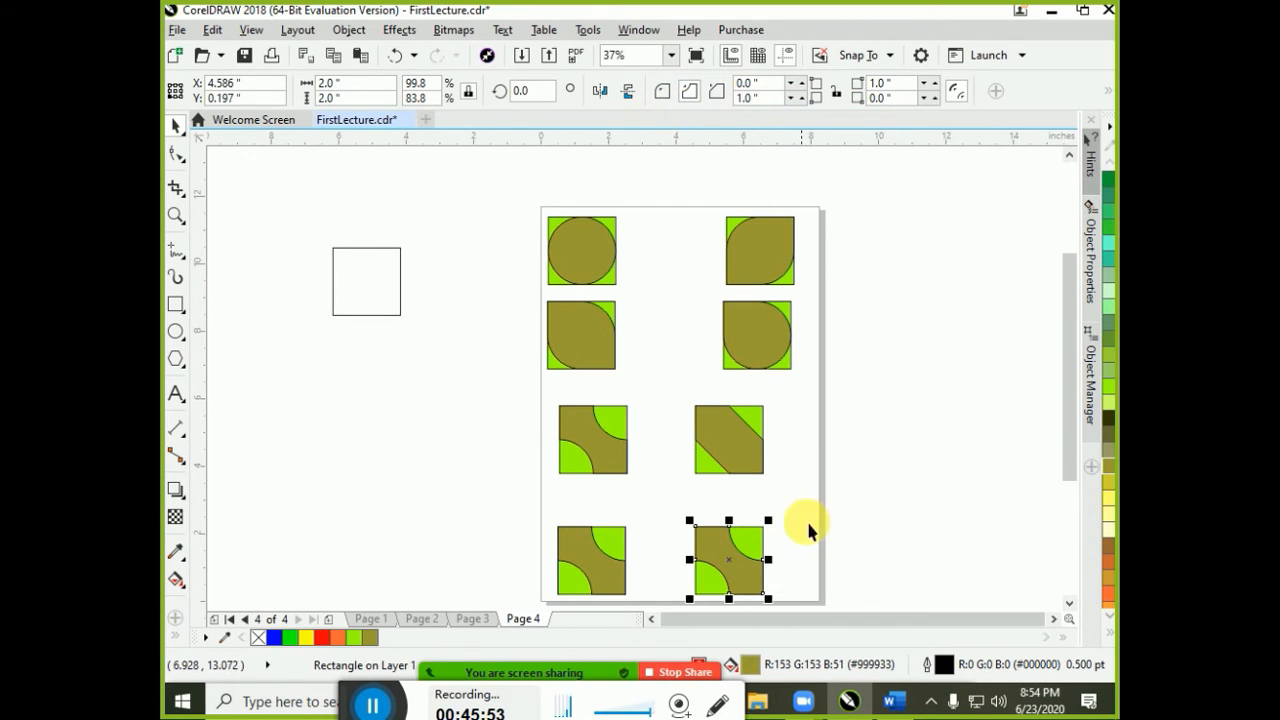
{"action": "left_click", "coordinate": [808, 568]}
{"action": "left_click", "coordinate": [716, 585]}
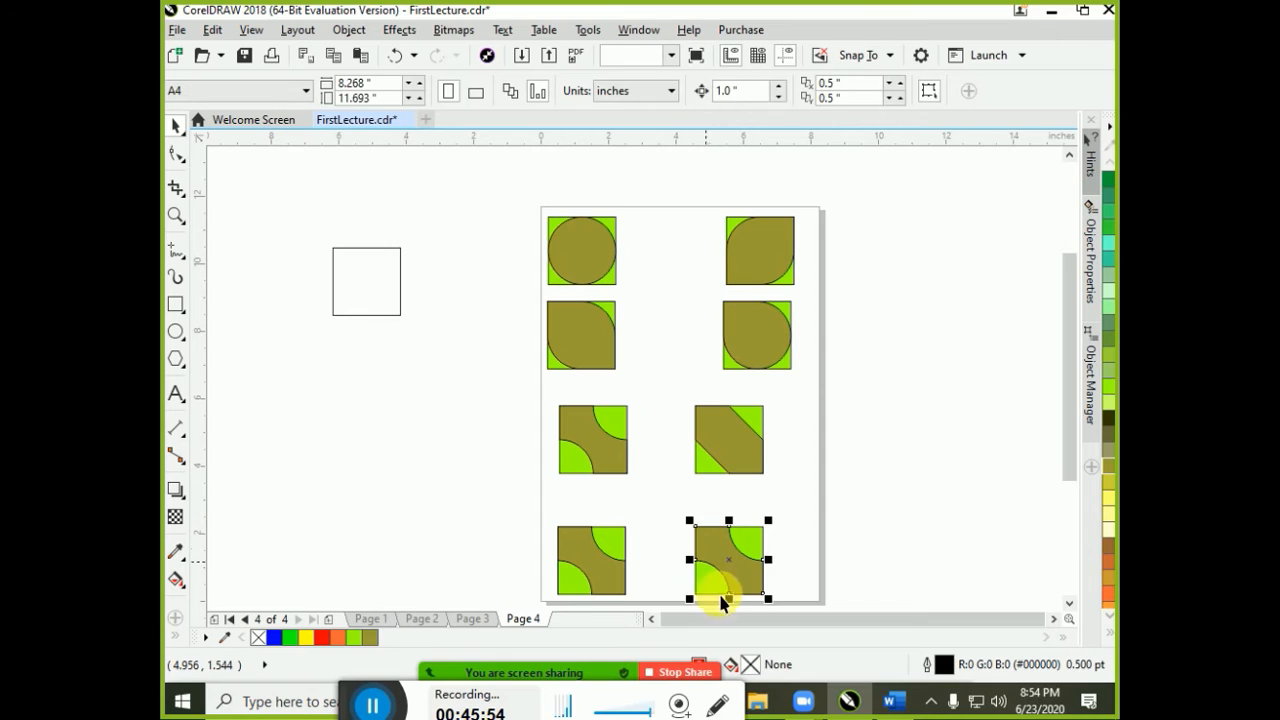
{"action": "left_click", "coordinate": [967, 556]}
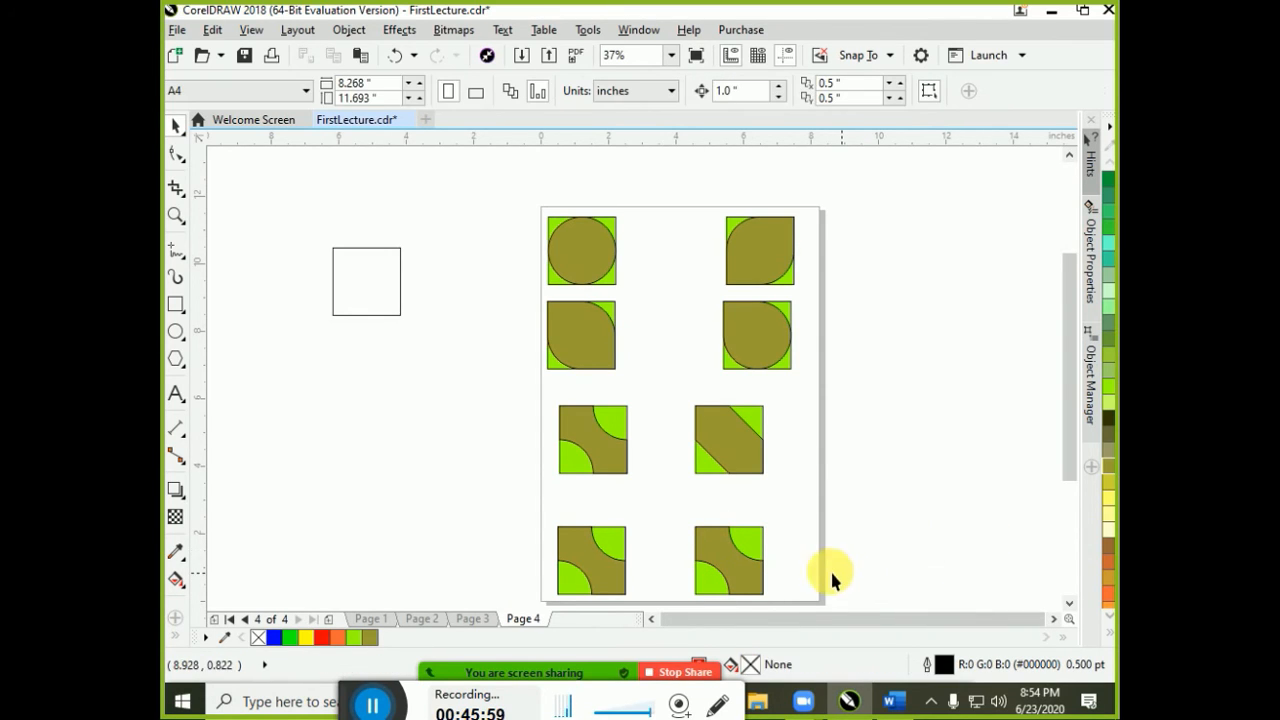
Try mirroring only the olive shape of the lower-left scalloped pair horizontally, and undo it
{"action": "left_click", "coordinate": [595, 562]}
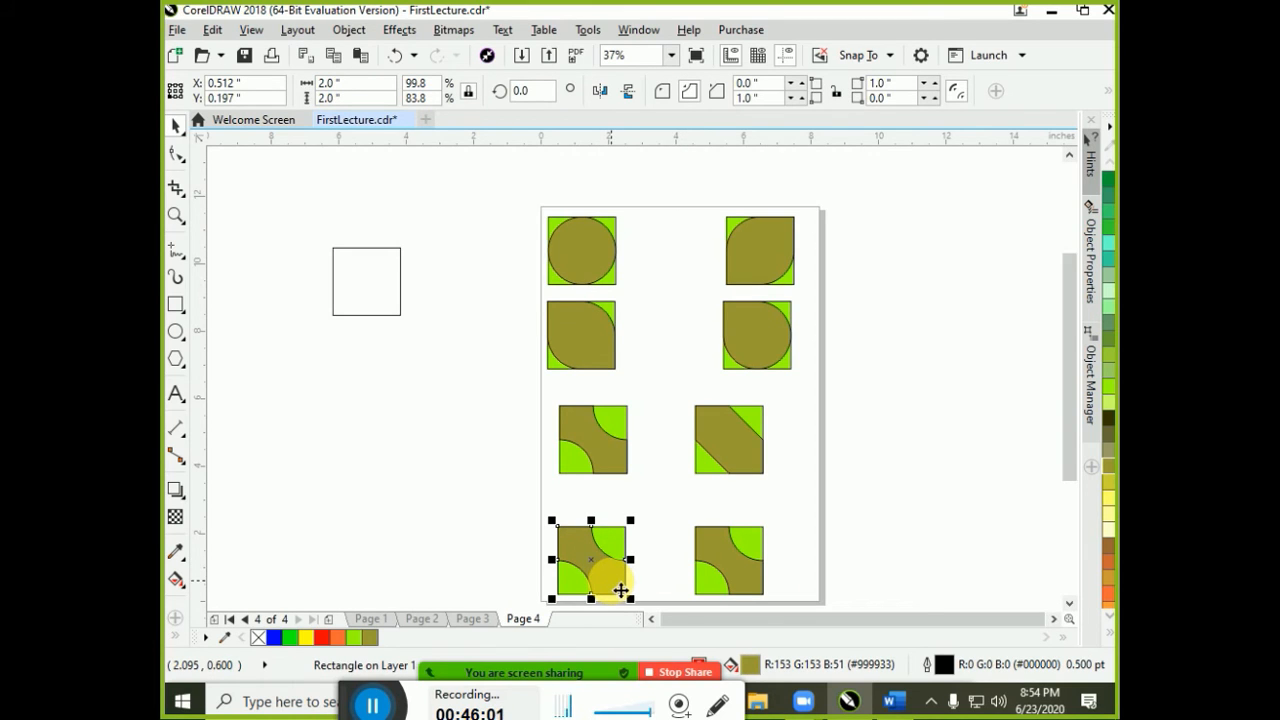
{"action": "left_click", "coordinate": [600, 91]}
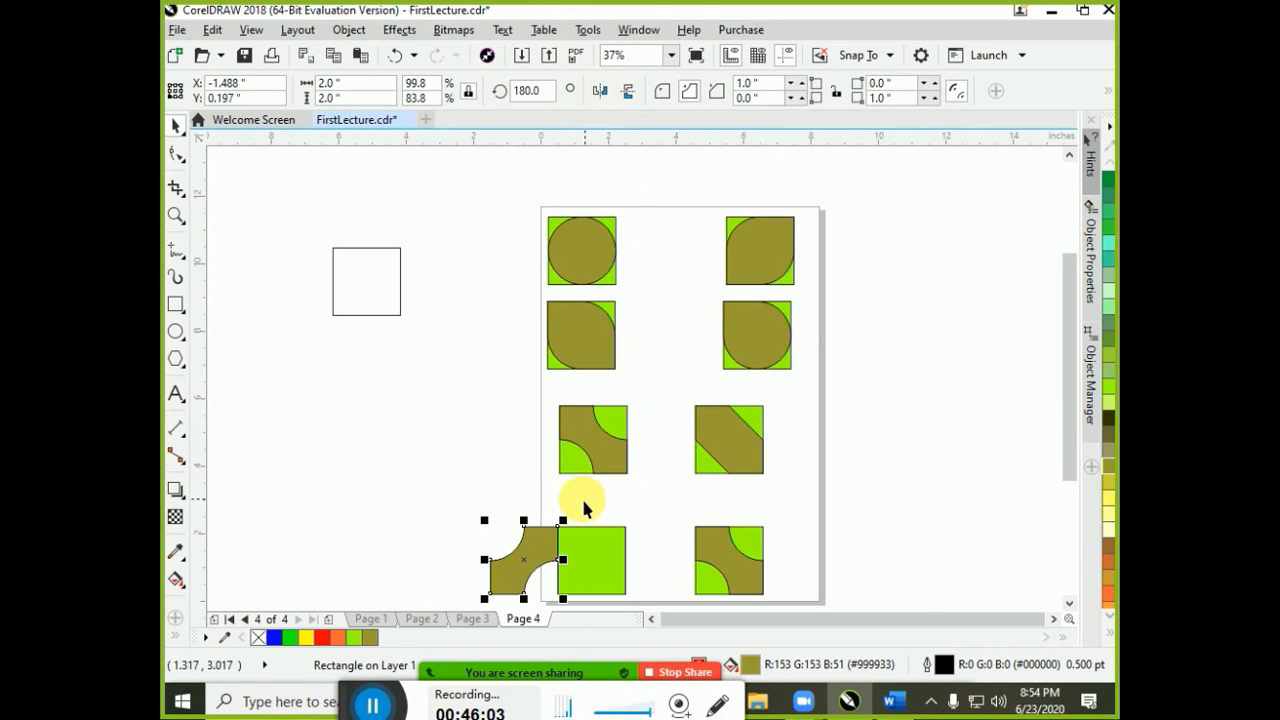
{"action": "key", "text": "ctrl+z"}
Mirror the whole lower-left scalloped pair horizontally and move it back onto the page at about X 0.623, Y 0.461 inches
{"action": "left_click_drag", "start_coordinate": [507, 501], "coordinate": [650, 607]}
{"action": "left_click", "coordinate": [600, 91]}
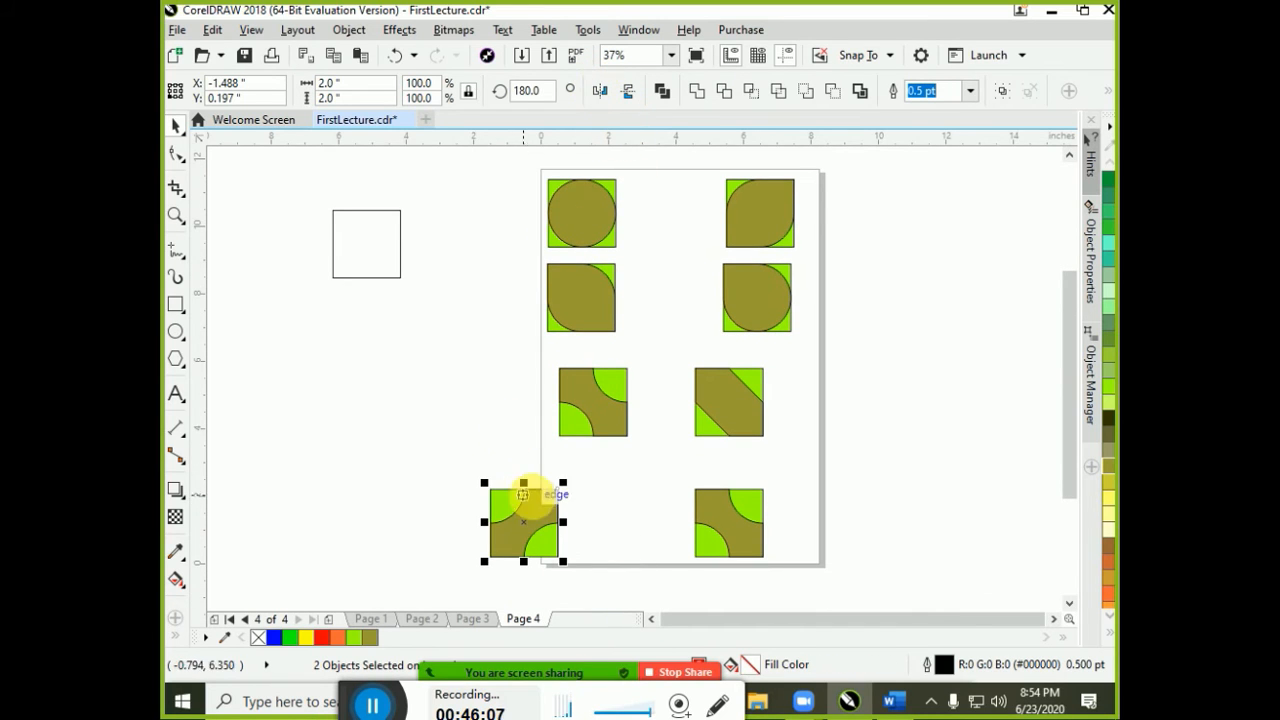
{"action": "left_click_drag", "start_coordinate": [529, 530], "coordinate": [597, 522]}
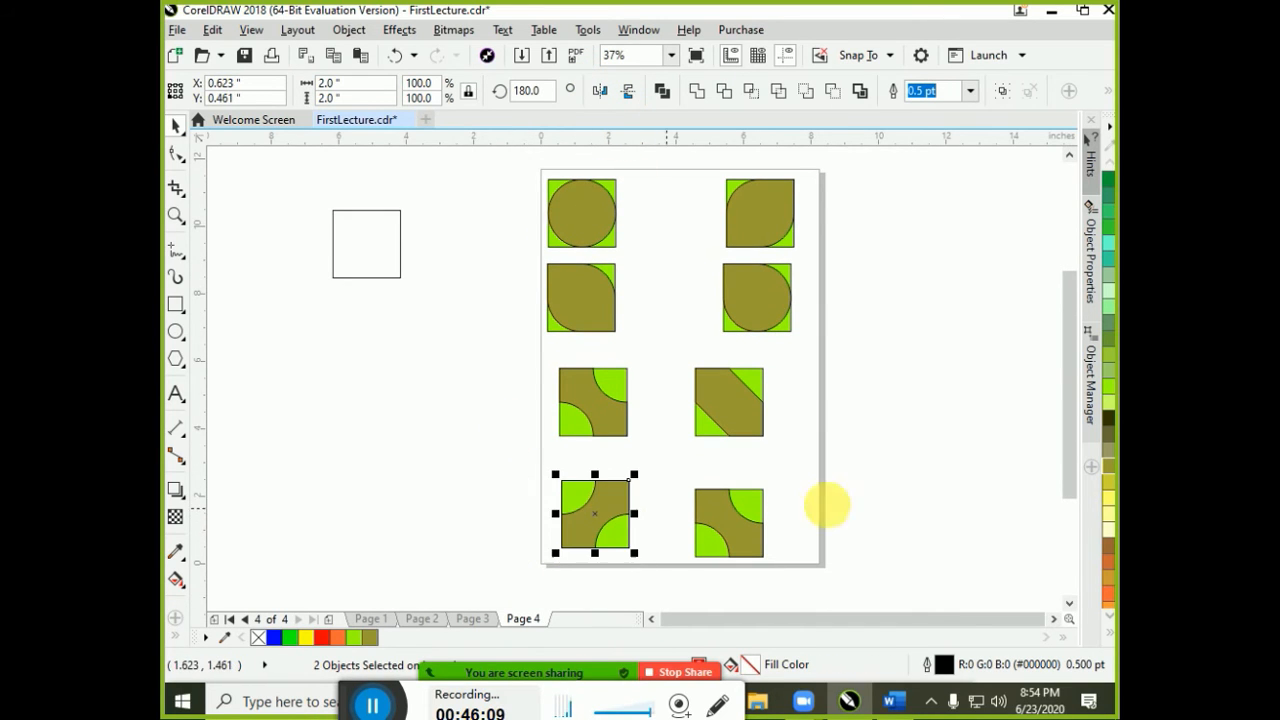
{"action": "left_click", "coordinate": [671, 607]}
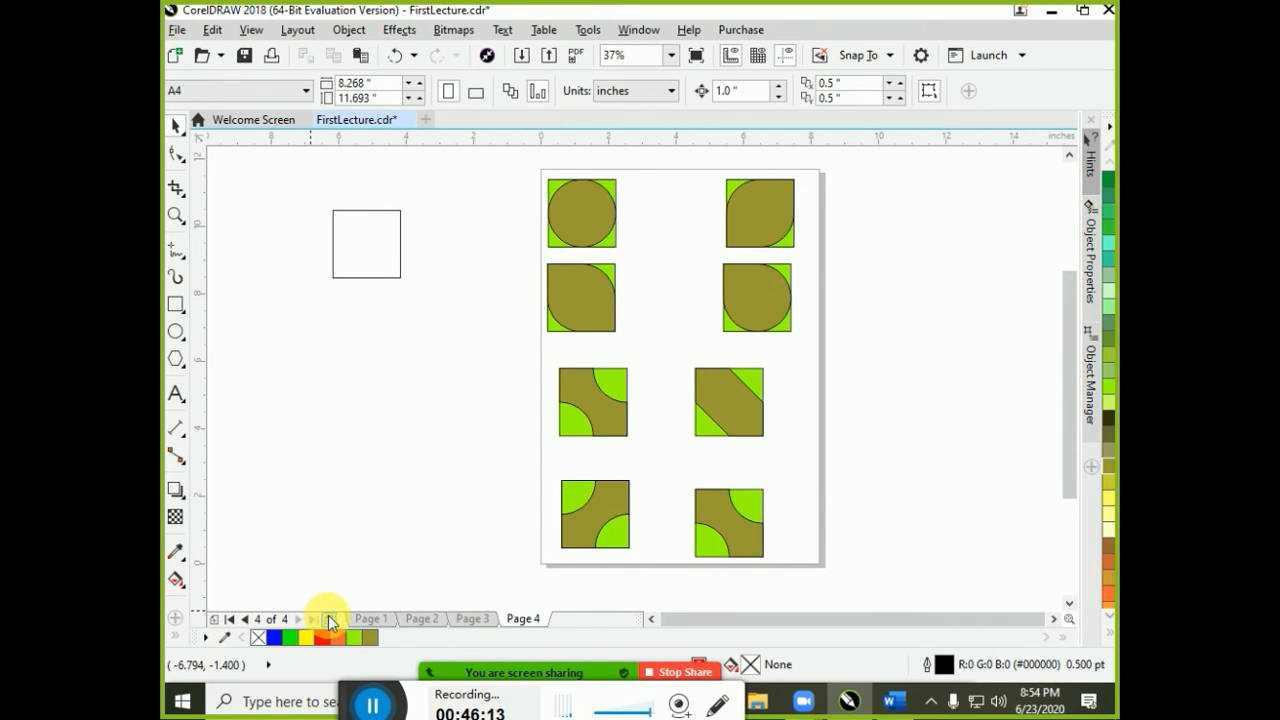
Add a fifth page and copy the outlined square from the pasteboard onto it at about X 2.401, Y 8.267 inches
{"action": "left_click", "coordinate": [329, 619]}
{"action": "left_click", "coordinate": [368, 277]}
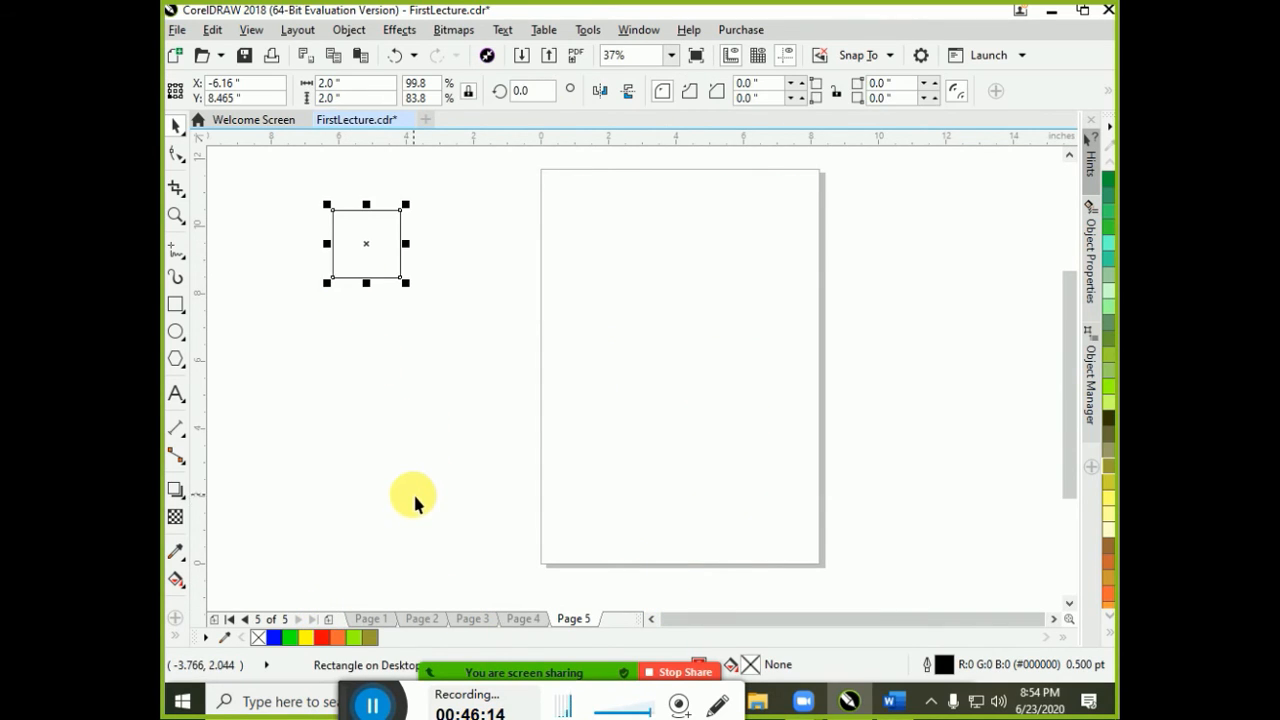
{"action": "left_click", "coordinate": [373, 708]}
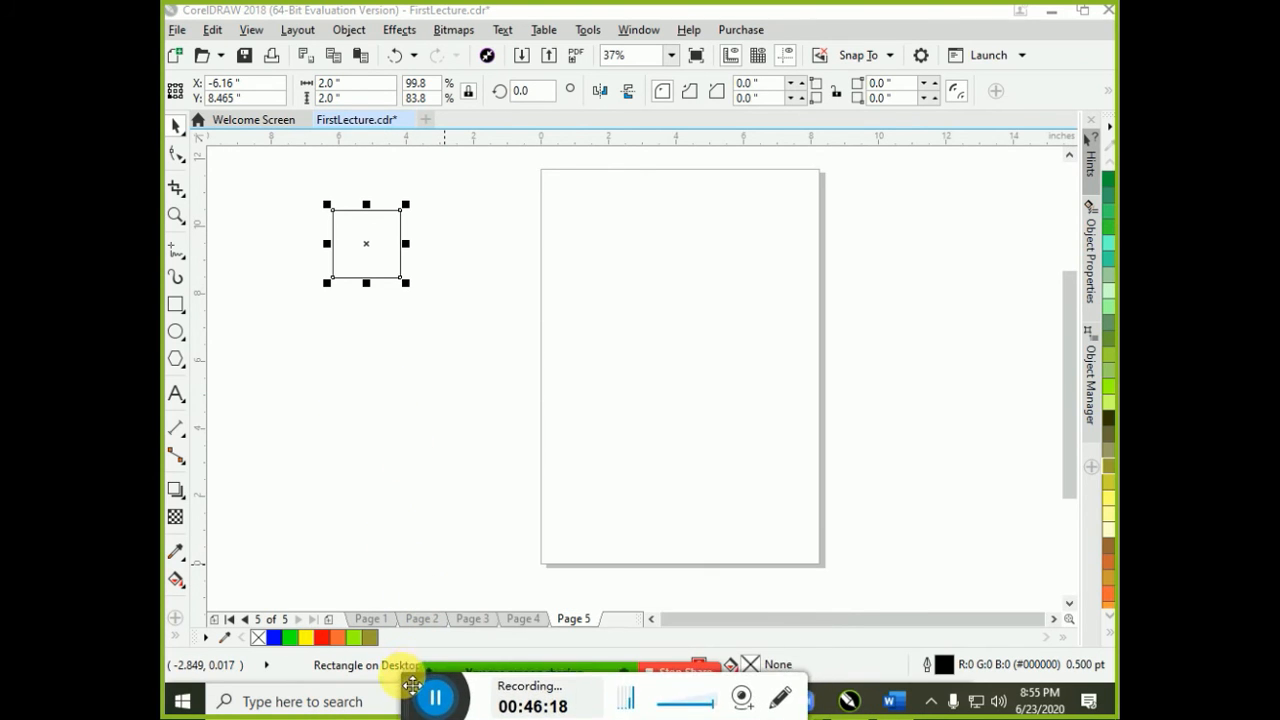
{"action": "left_click_drag", "start_coordinate": [333, 229], "coordinate": [664, 250]}
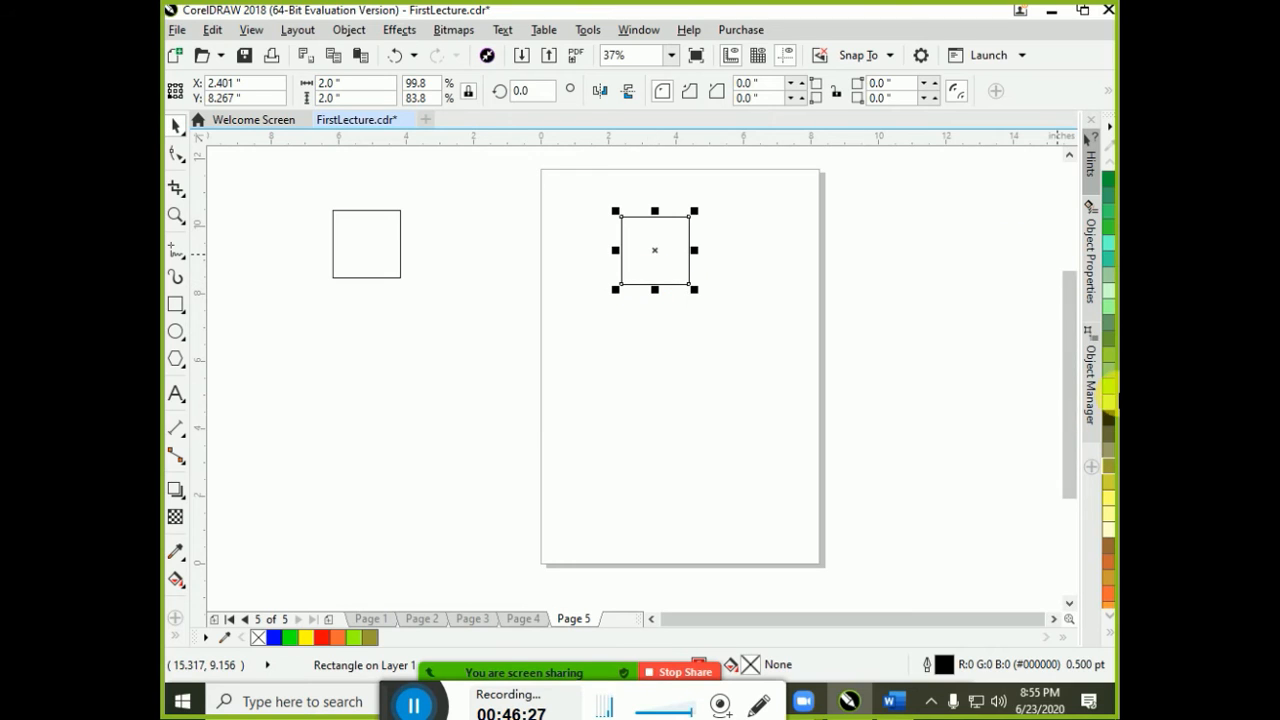
Fill the square on the page with dark olive (#333300), duplicate it in place and fill the duplicate pale yellow (#FFFFCC)
{"action": "left_click", "coordinate": [1106, 420]}
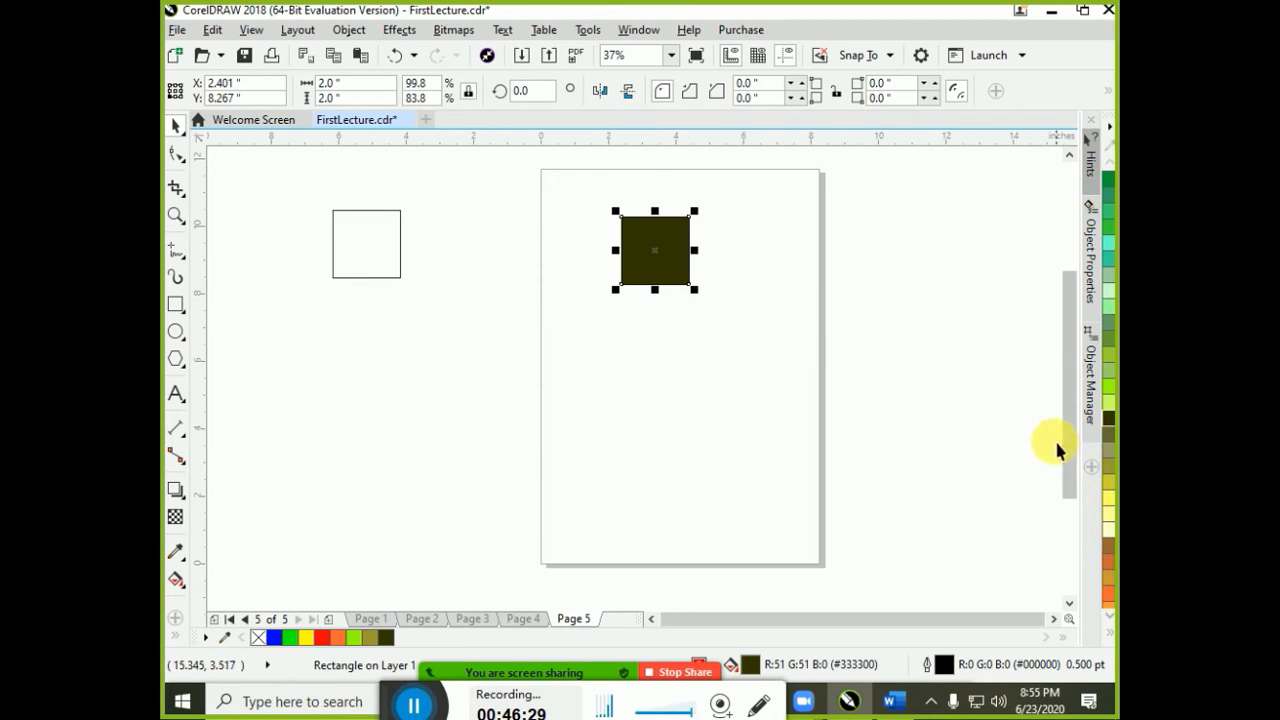
{"action": "left_click", "coordinate": [859, 459]}
{"action": "key", "text": "Tab"}
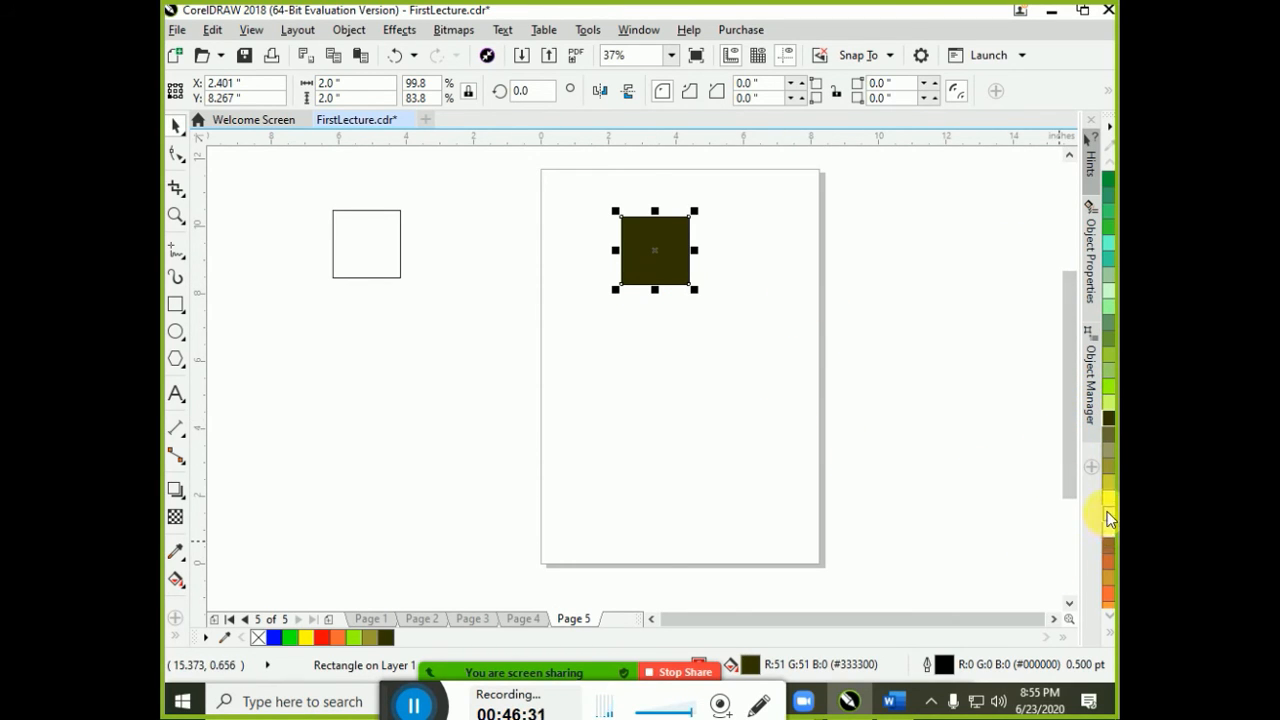
{"action": "left_click", "coordinate": [1108, 525]}
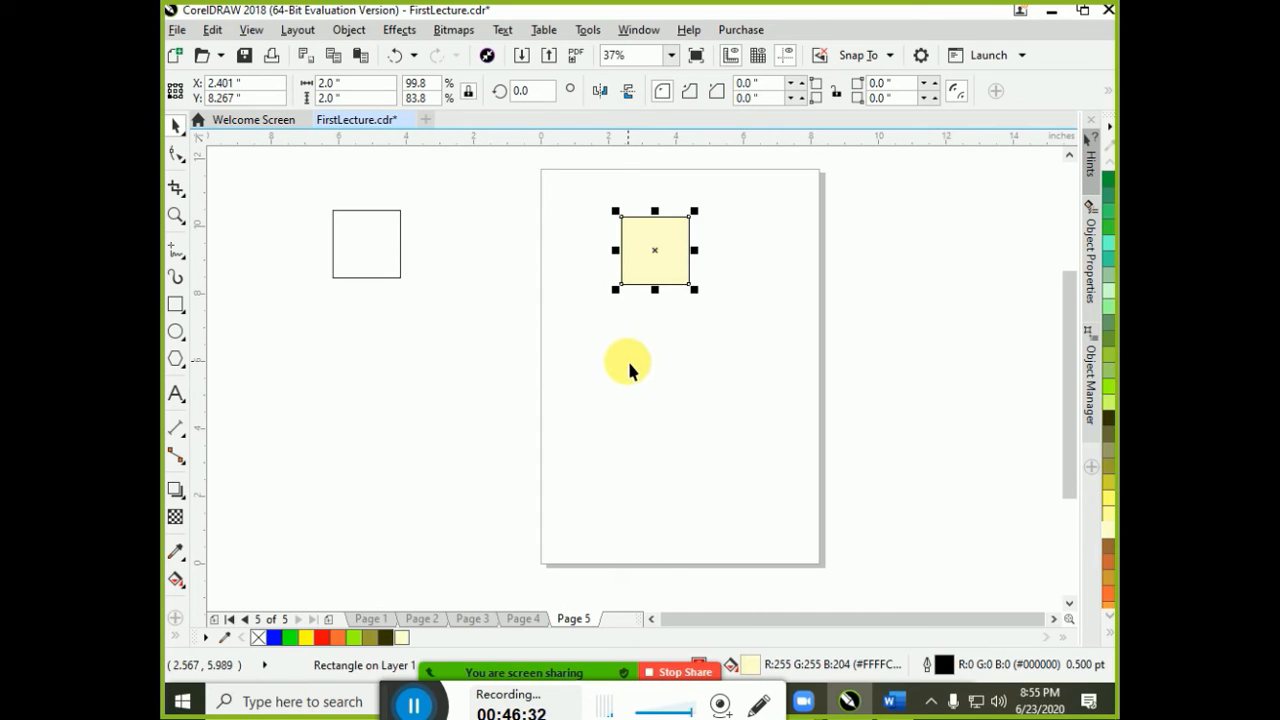
{"action": "left_click", "coordinate": [688, 375]}
{"action": "key", "text": "Tab"}
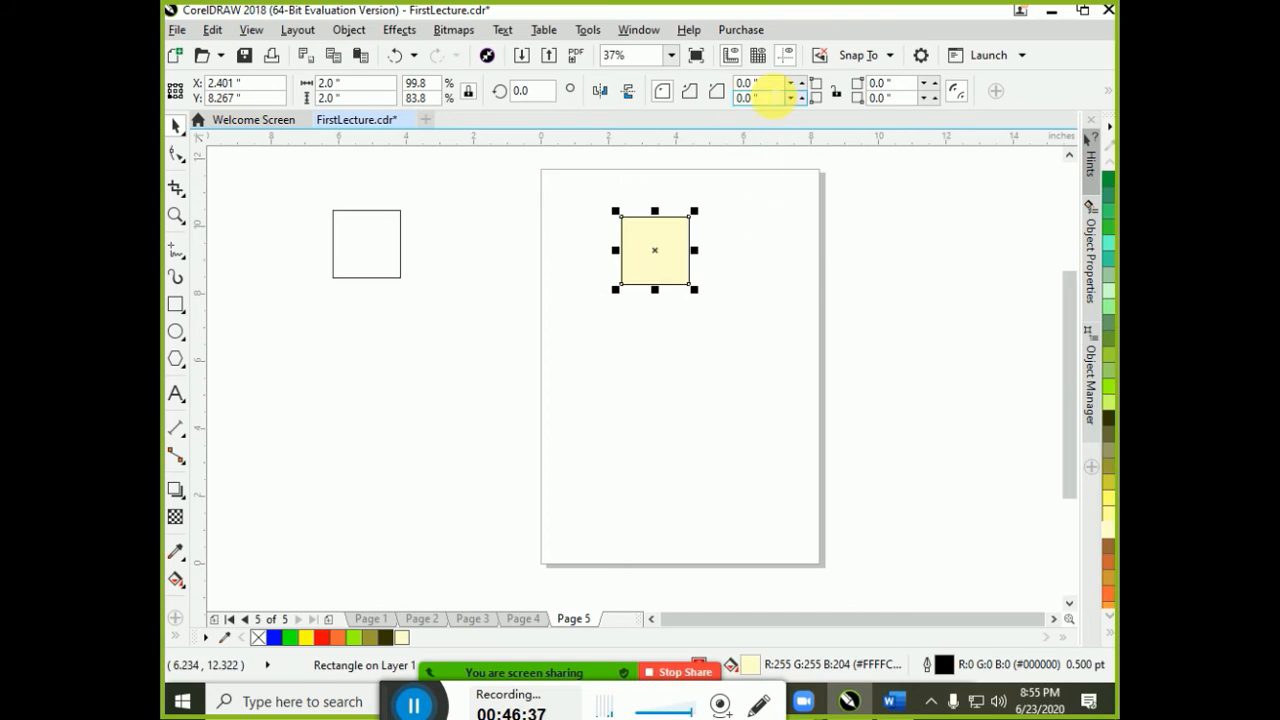
Give the pale yellow square 1.0-inch chamfered corners at its upper left and lower right, and clear the selection
{"action": "left_click", "coordinate": [762, 84]}
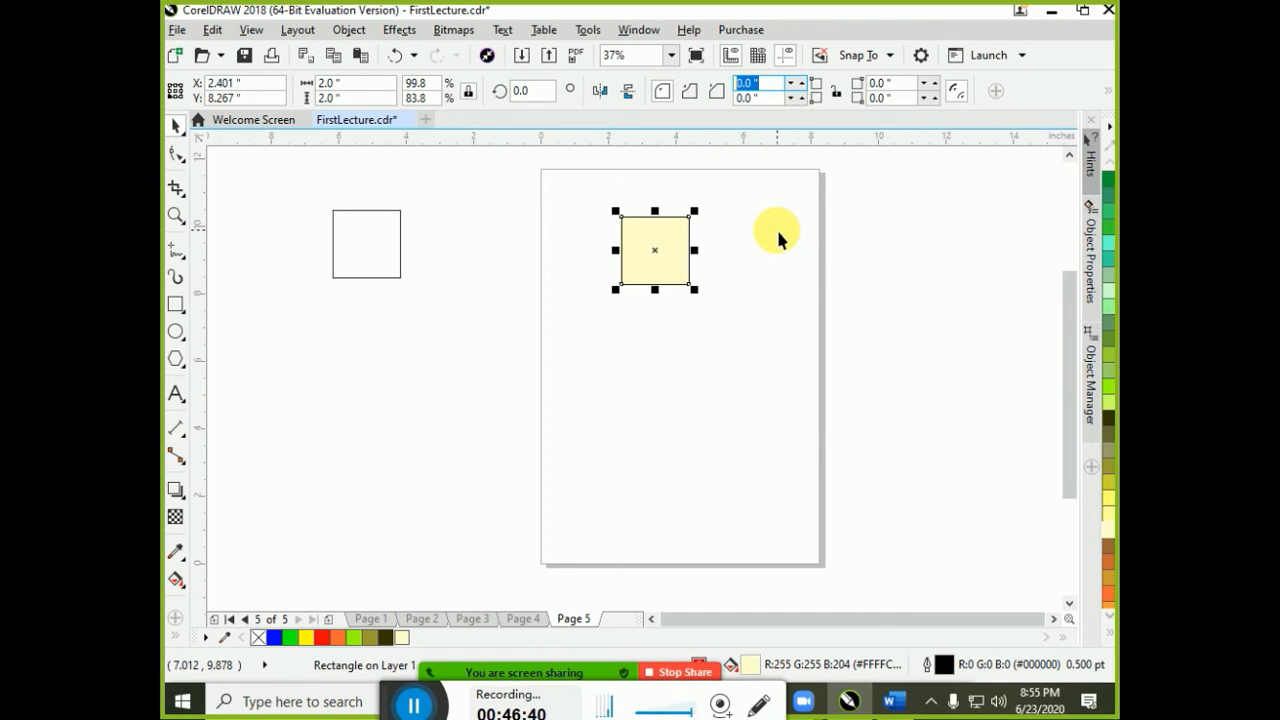
{"action": "type", "text": "1"}
{"action": "left_click", "coordinate": [900, 98]}
{"action": "type", "text": "1"}
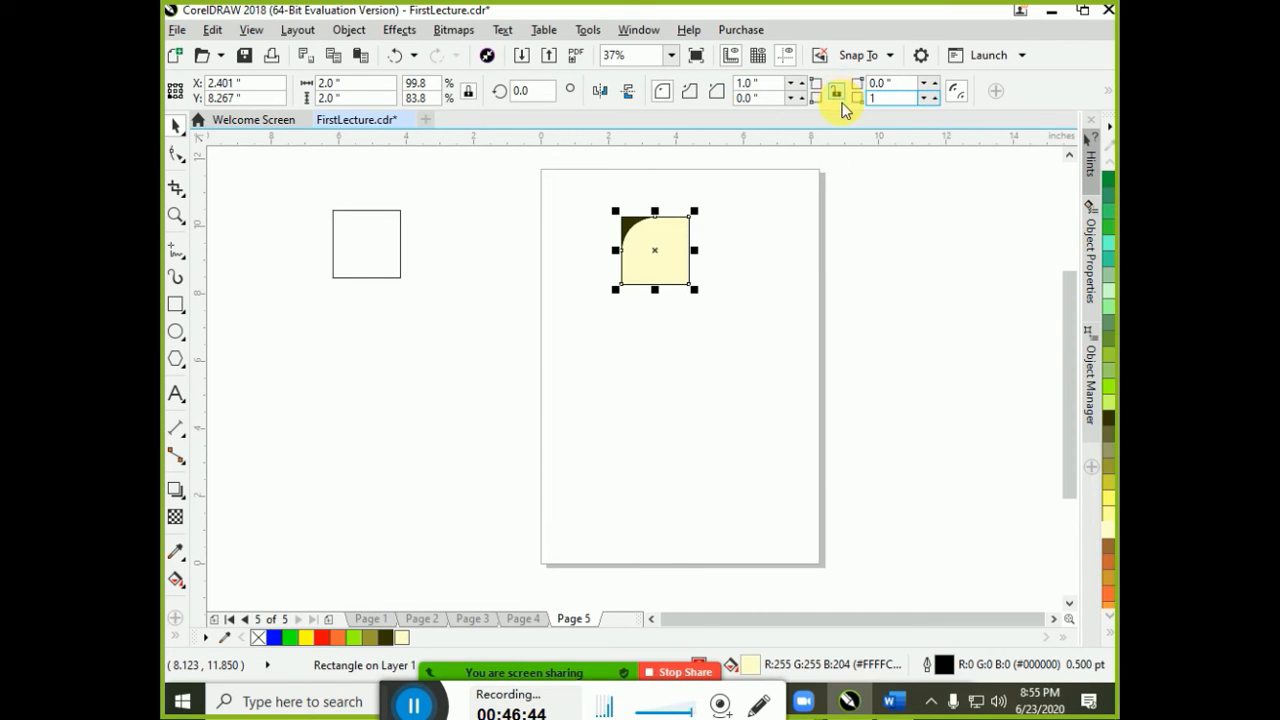
{"action": "left_click", "coordinate": [716, 90]}
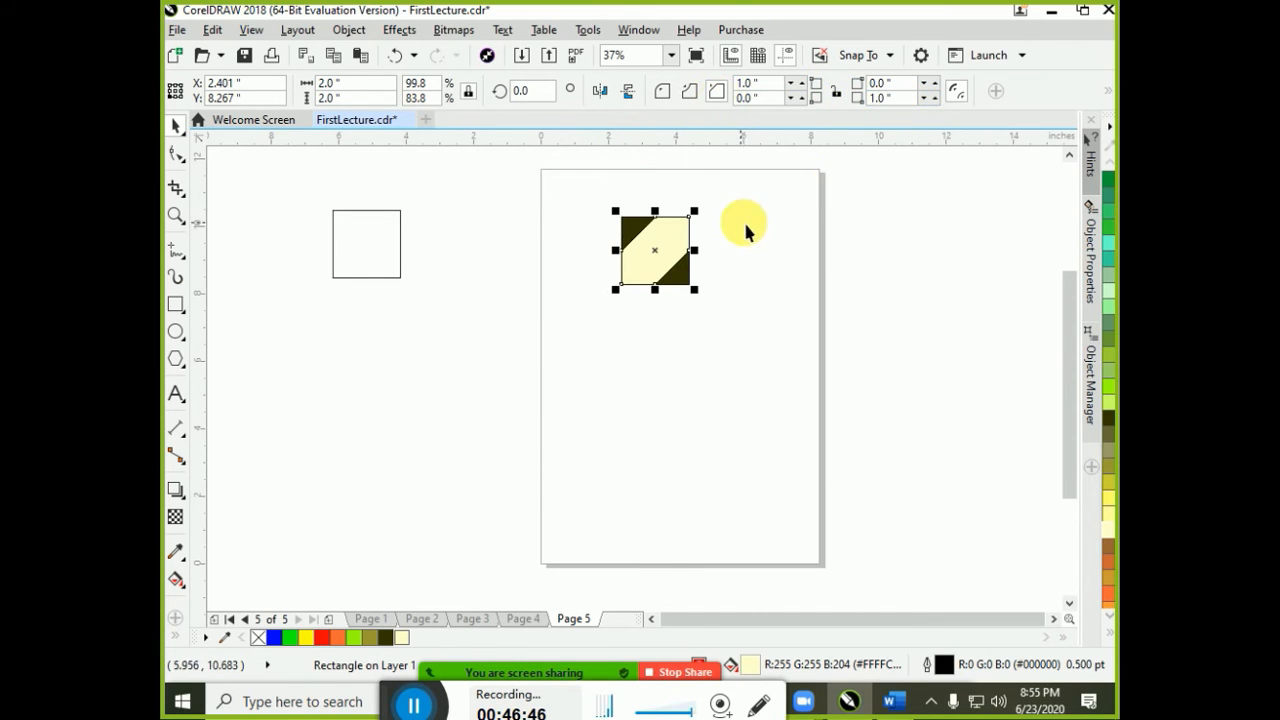
{"action": "left_click", "coordinate": [800, 255]}
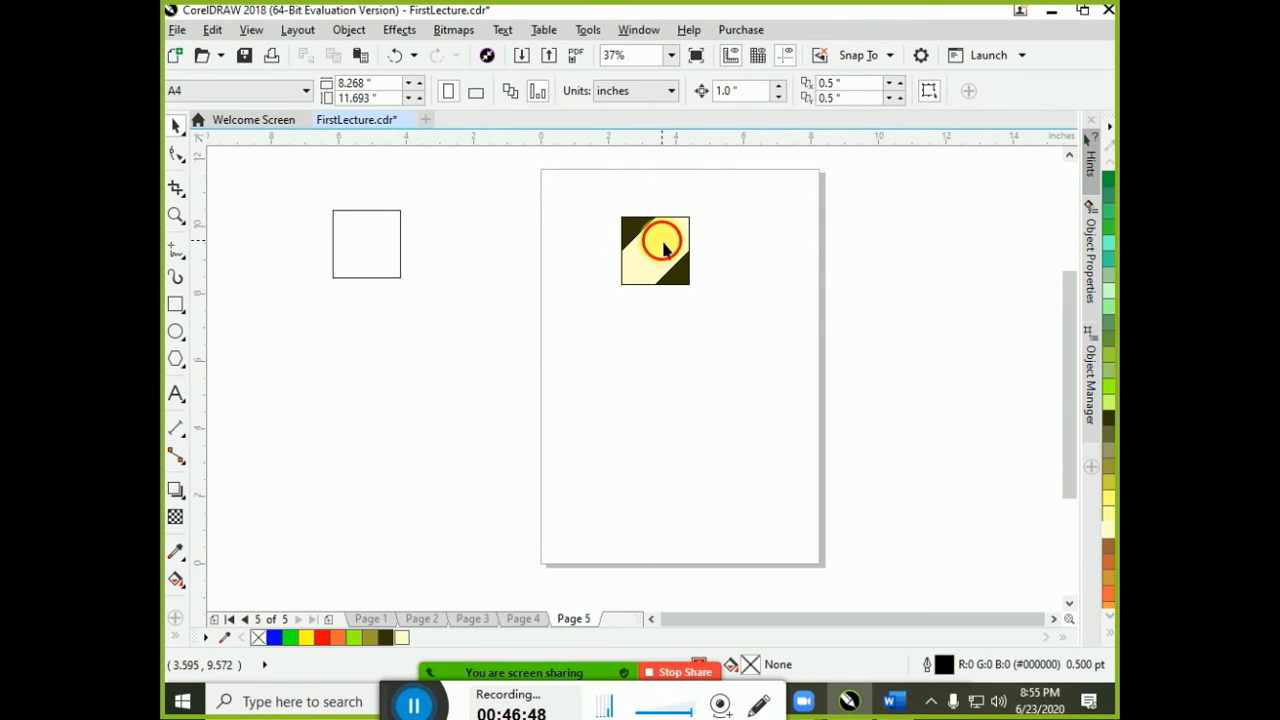
Set the pale yellow shape's upper-right and lower-left chamfered corners to 0.5 inch and clear the selection
{"action": "left_click", "coordinate": [660, 232]}
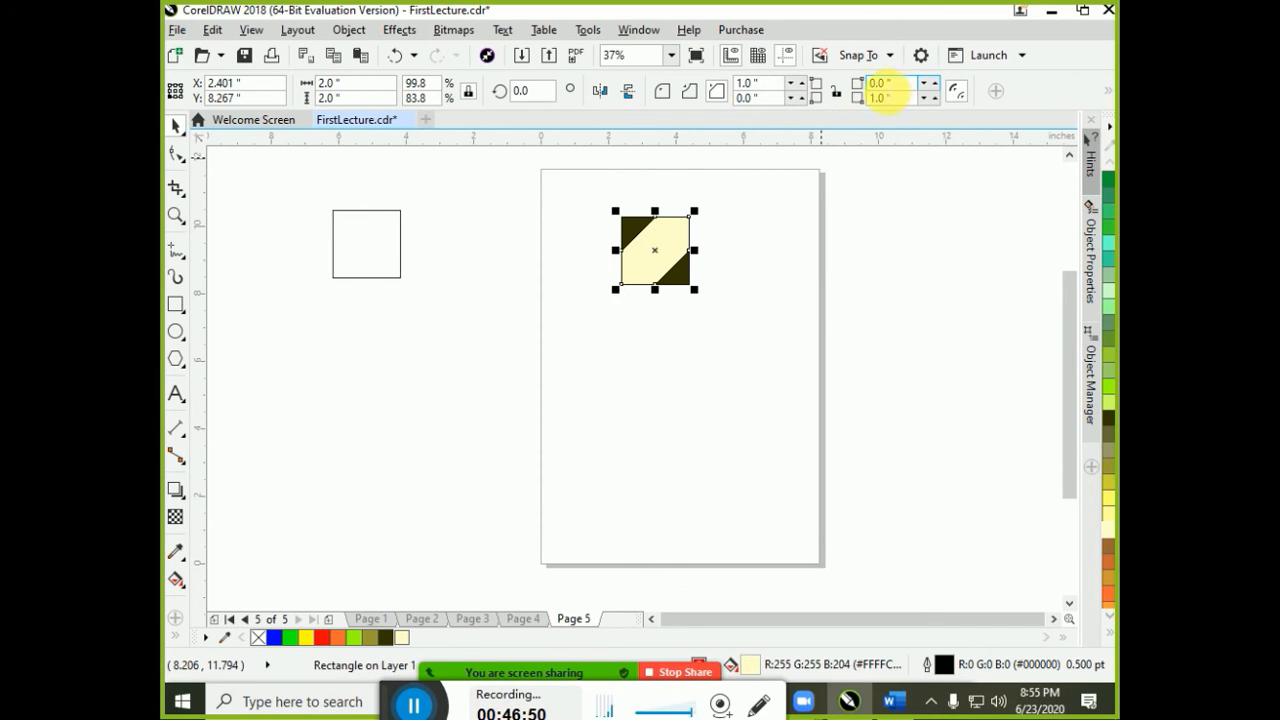
{"action": "type", "text": "."}
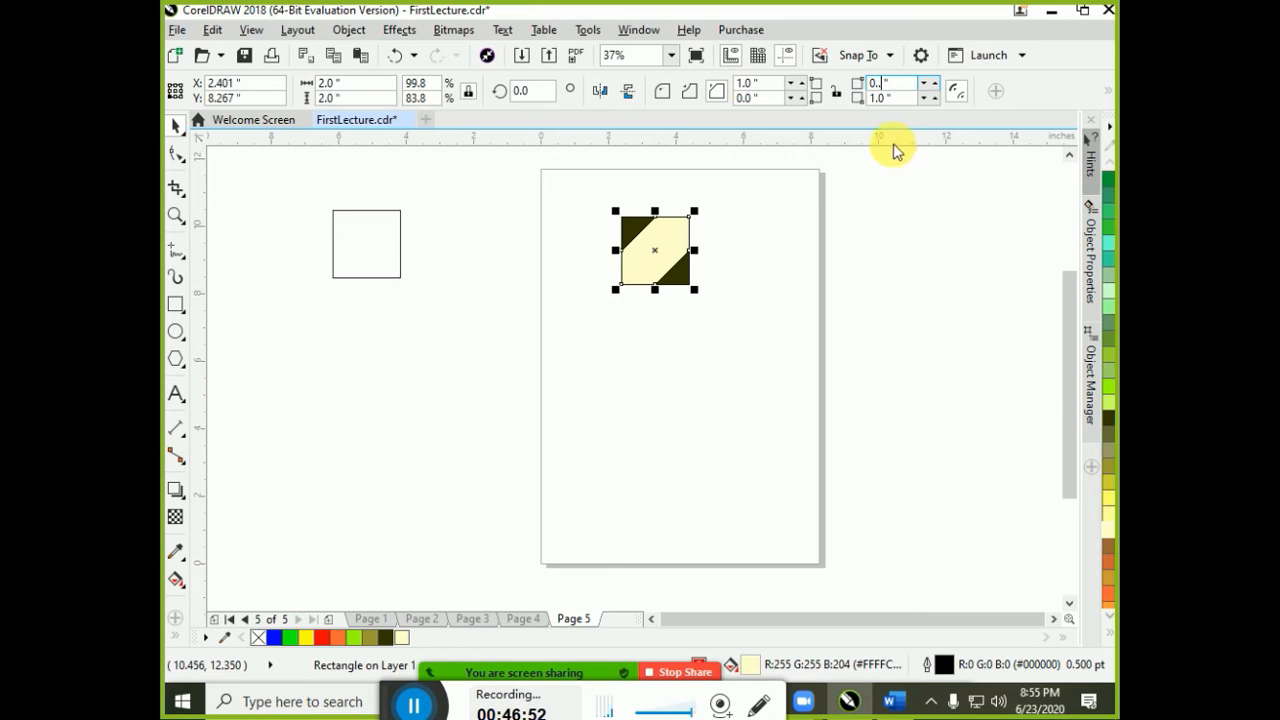
{"action": "type", "text": "5"}
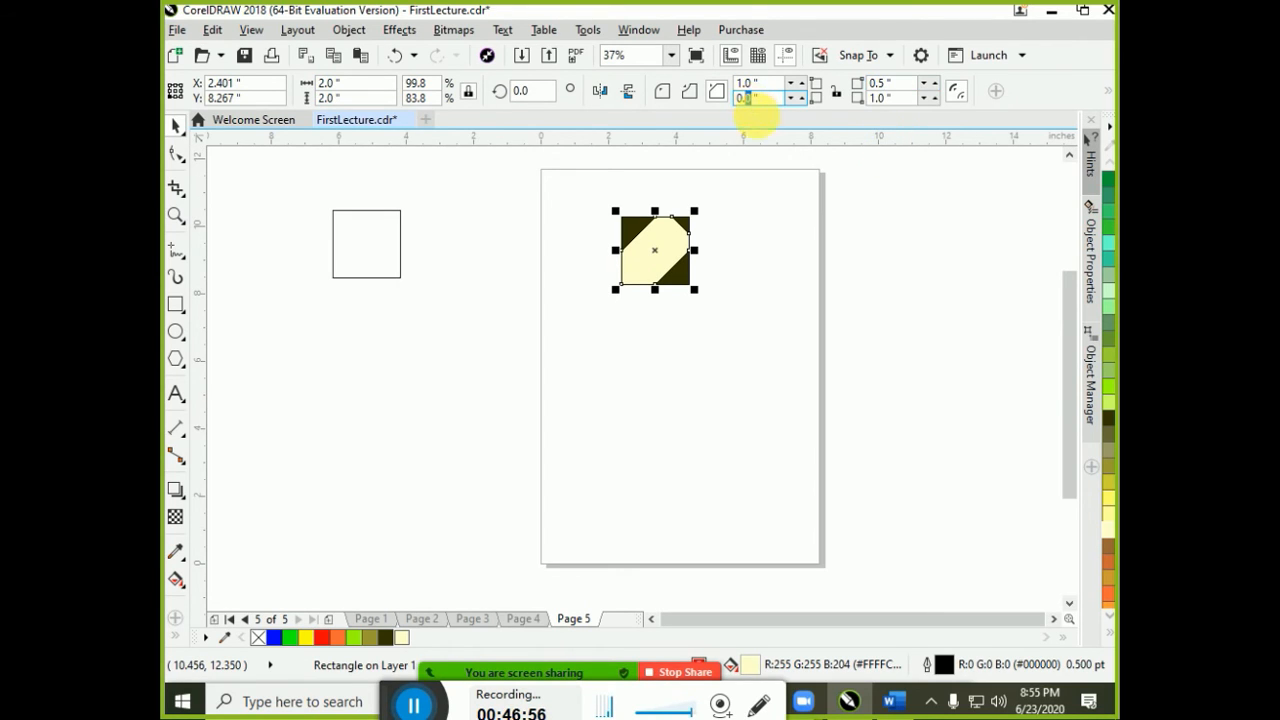
{"action": "type", "text": "5"}
{"action": "key", "text": "Return"}
{"action": "left_click", "coordinate": [813, 257]}
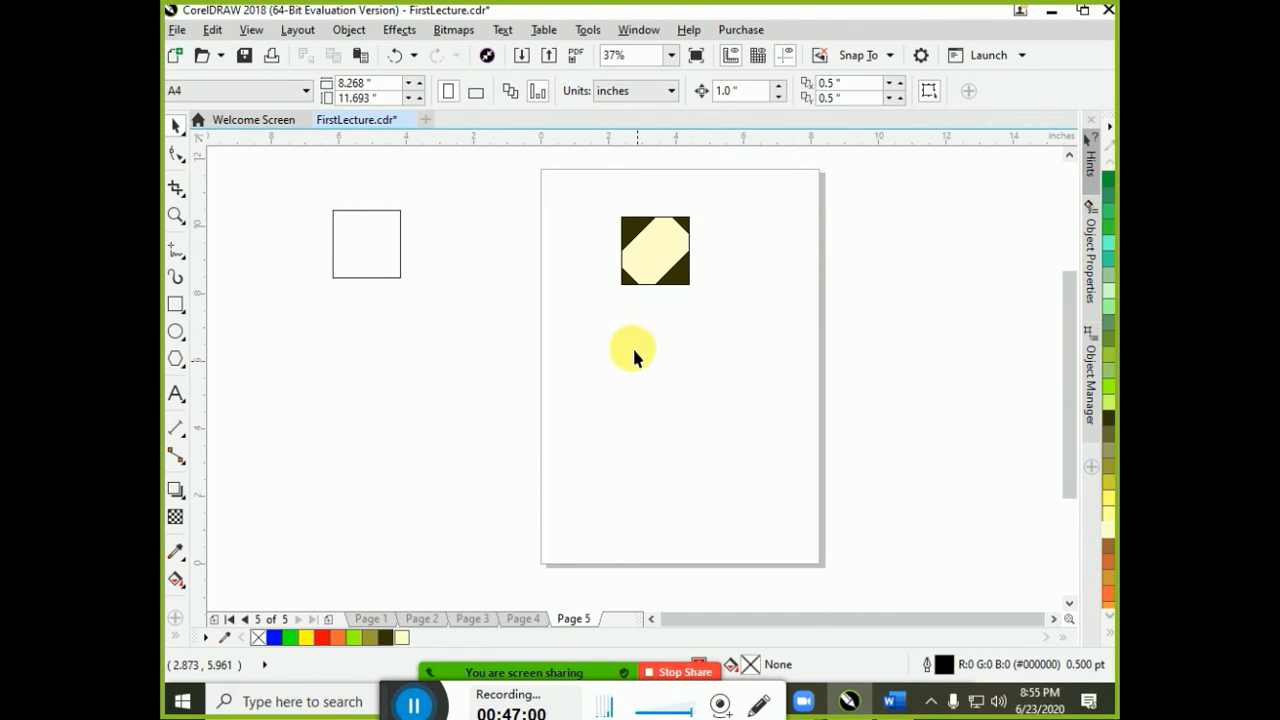
Copy the chamfered pair straight down to about X 2.401, Y 4.933 inches and clear the selection
{"action": "left_click_drag", "start_coordinate": [573, 198], "coordinate": [731, 360]}
{"action": "left_click", "coordinate": [586, 194]}
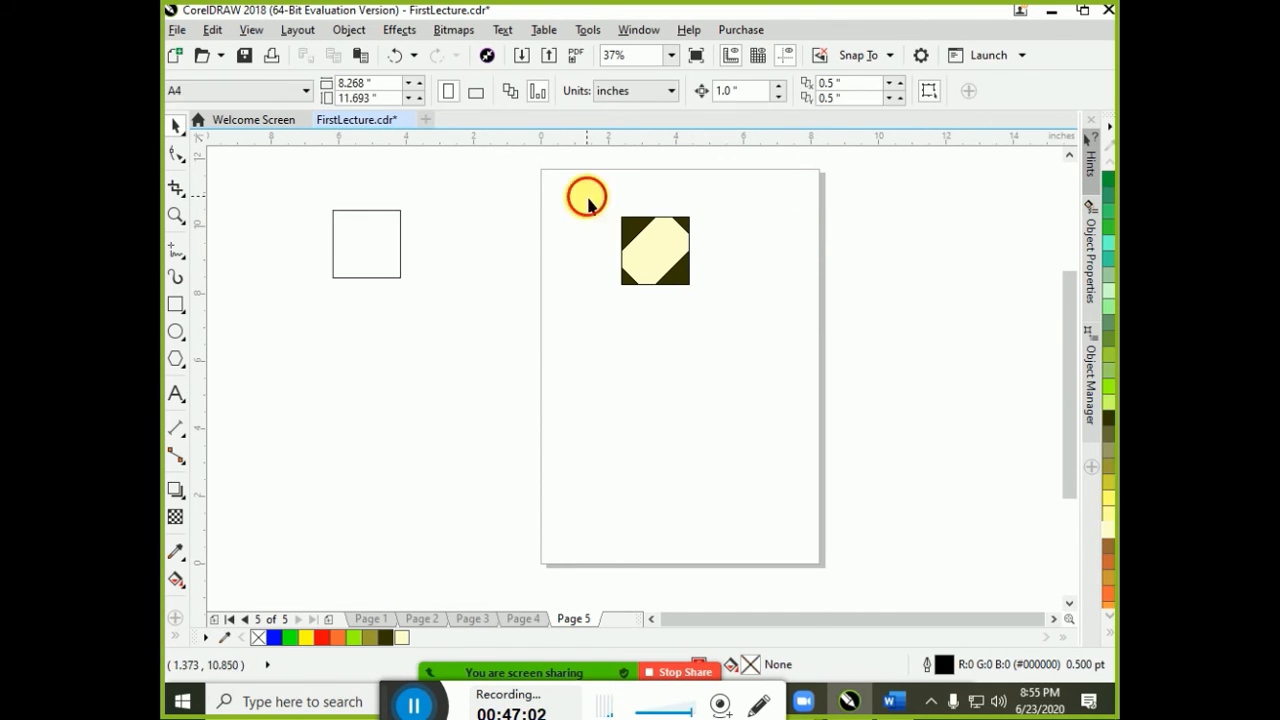
{"action": "left_click", "coordinate": [676, 272]}
{"action": "left_click_drag", "start_coordinate": [676, 272], "coordinate": [610, 380]}
{"action": "right_click", "coordinate": [610, 380]}
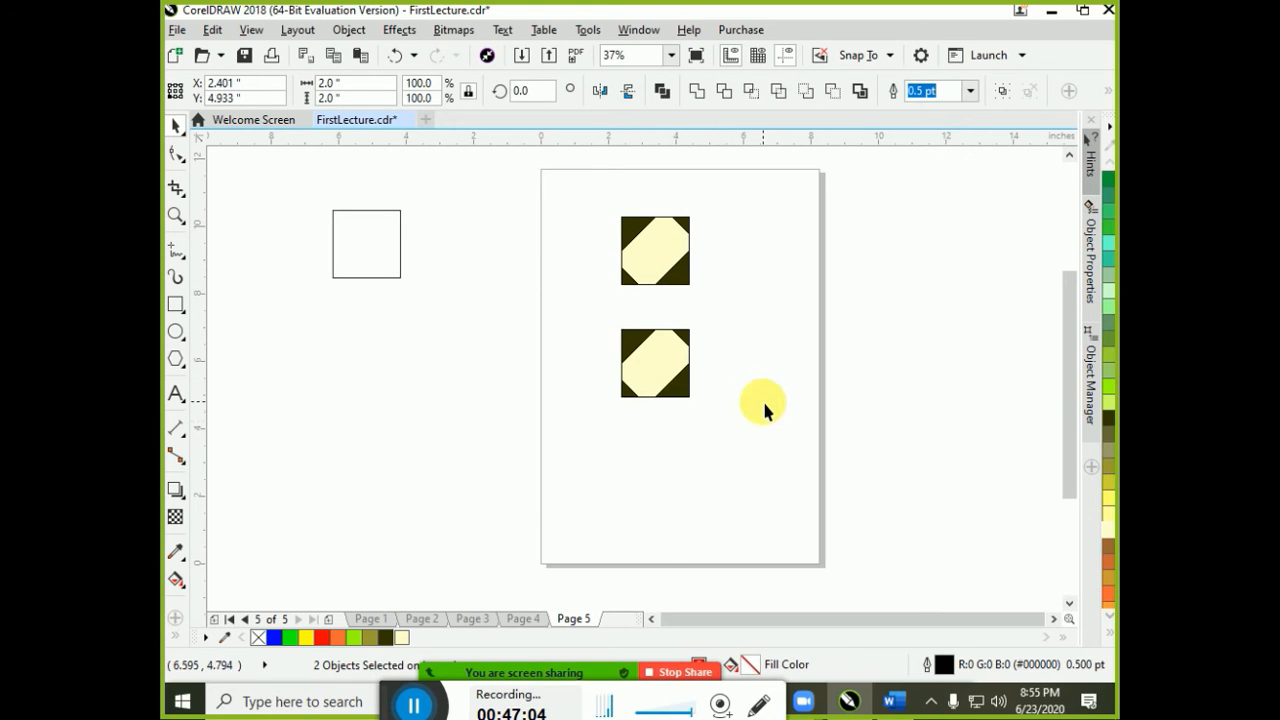
{"action": "left_click", "coordinate": [716, 443]}
{"action": "left_click", "coordinate": [694, 394]}
{"action": "left_click", "coordinate": [702, 387]}
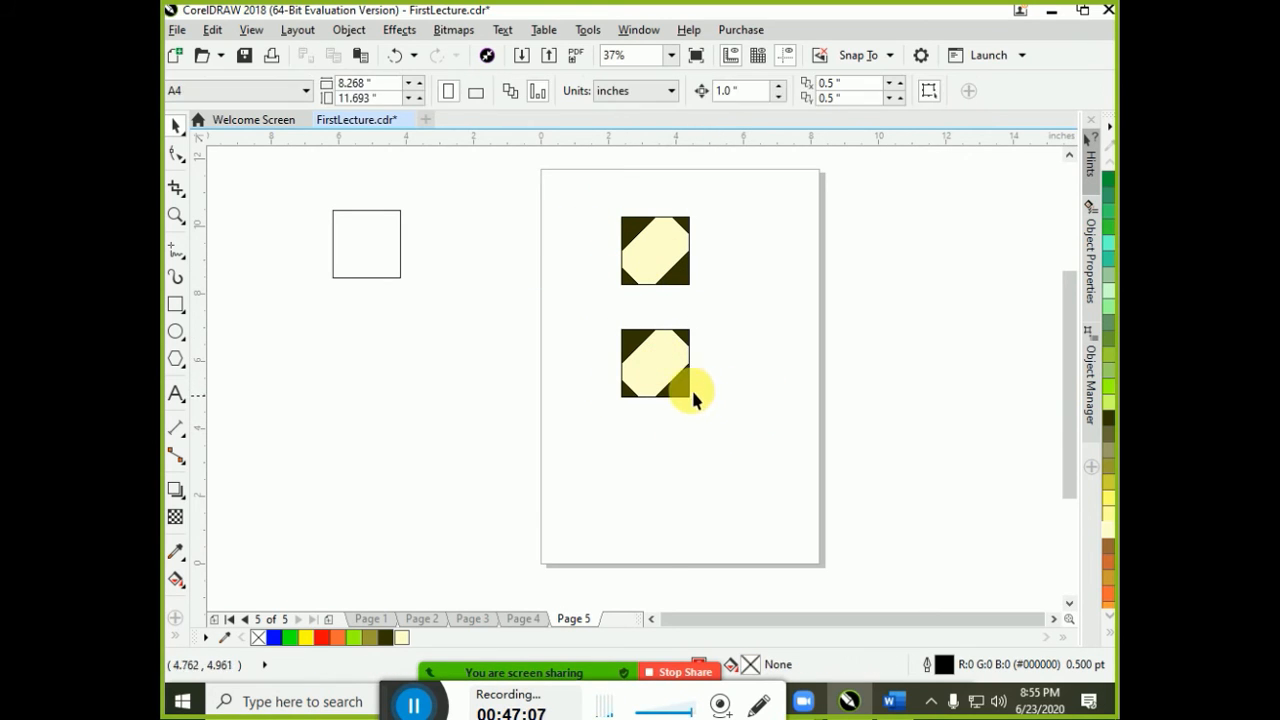
{"action": "left_click", "coordinate": [688, 402]}
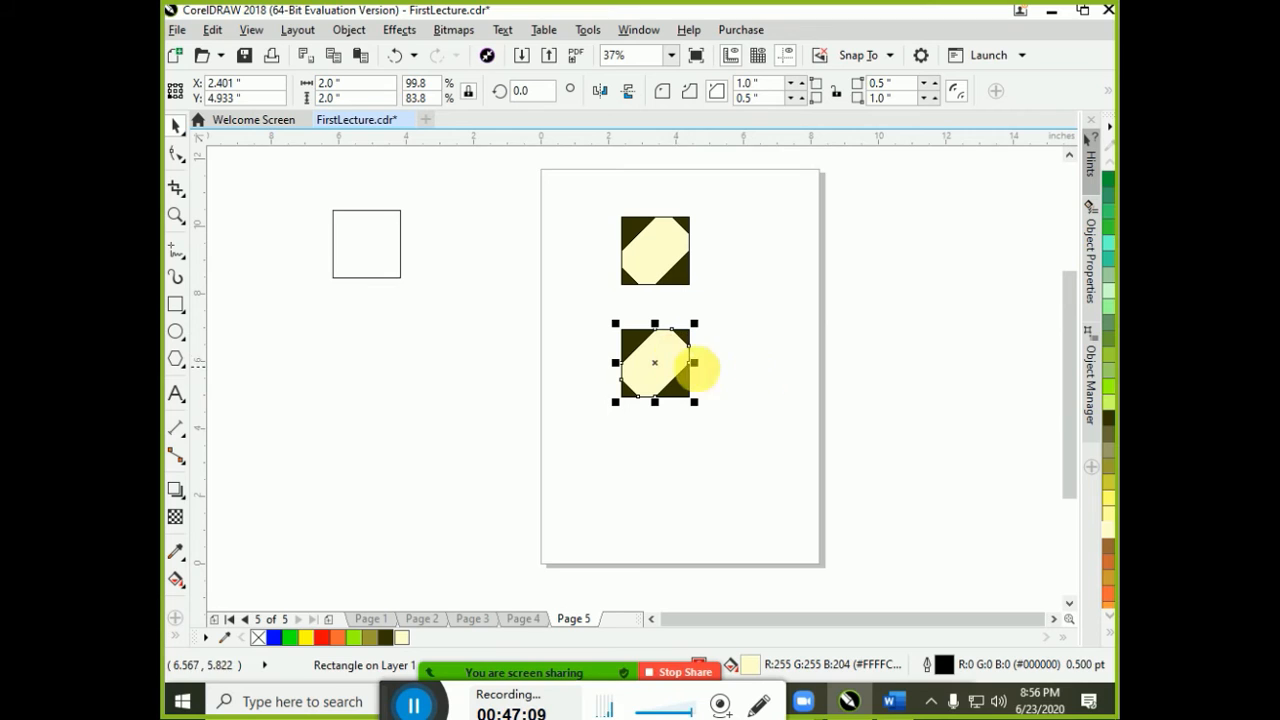
{"action": "left_click", "coordinate": [745, 452]}
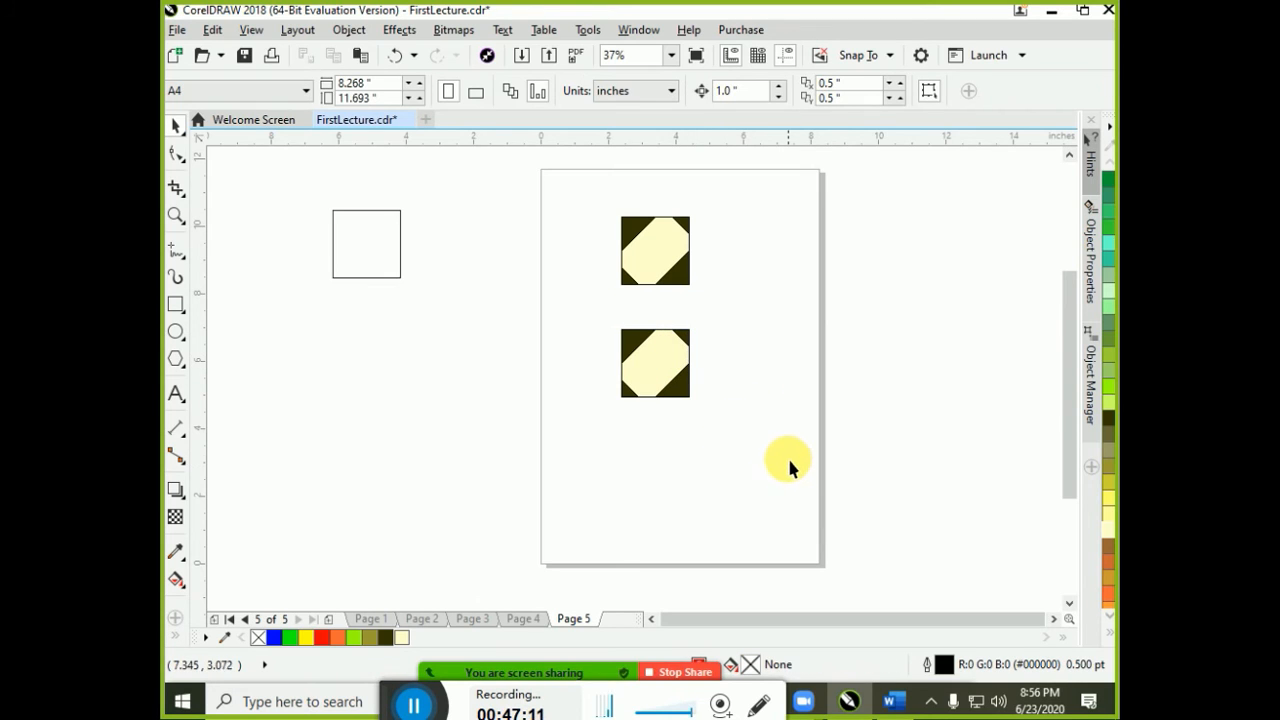
Move the upper chamfered pair to the page's upper-left corner and the lower pair to about X 6.109, Y 9.447 inches
{"action": "left_click", "coordinate": [658, 264]}
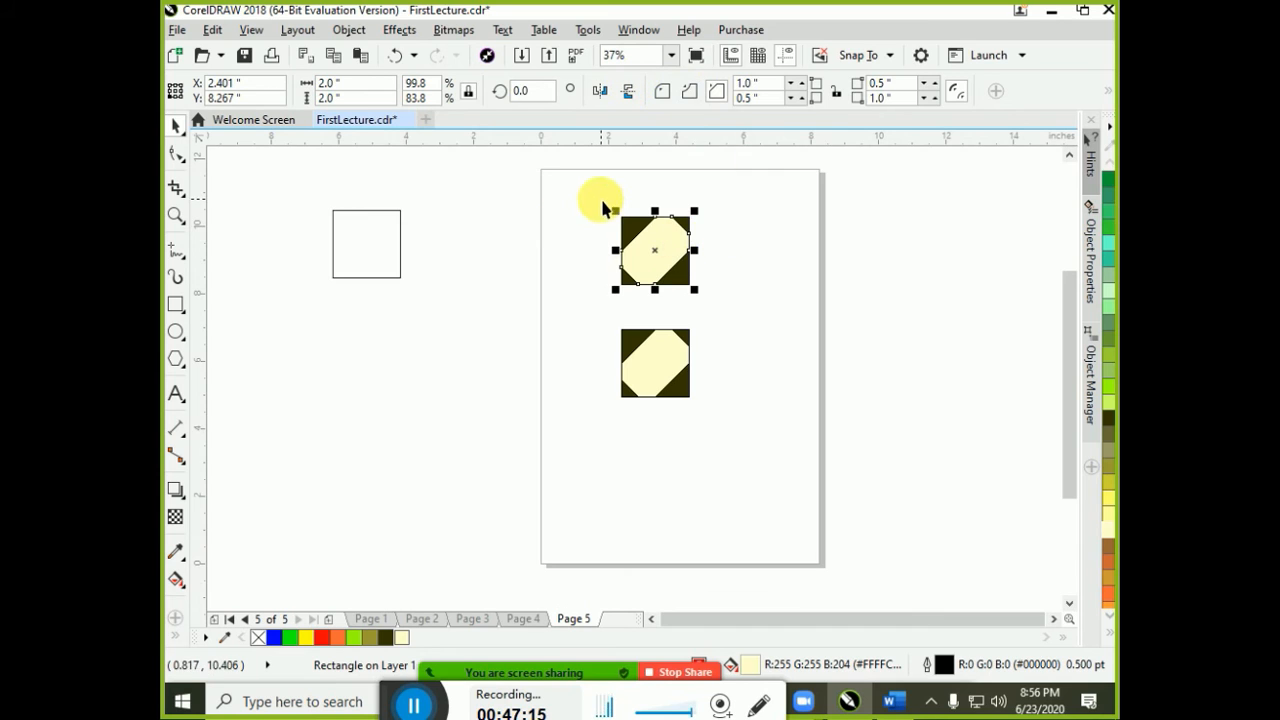
{"action": "left_click_drag", "start_coordinate": [601, 199], "coordinate": [700, 313]}
{"action": "left_click_drag", "start_coordinate": [645, 255], "coordinate": [574, 214]}
{"action": "left_click", "coordinate": [677, 379]}
{"action": "left_click_drag", "start_coordinate": [677, 379], "coordinate": [802, 230]}
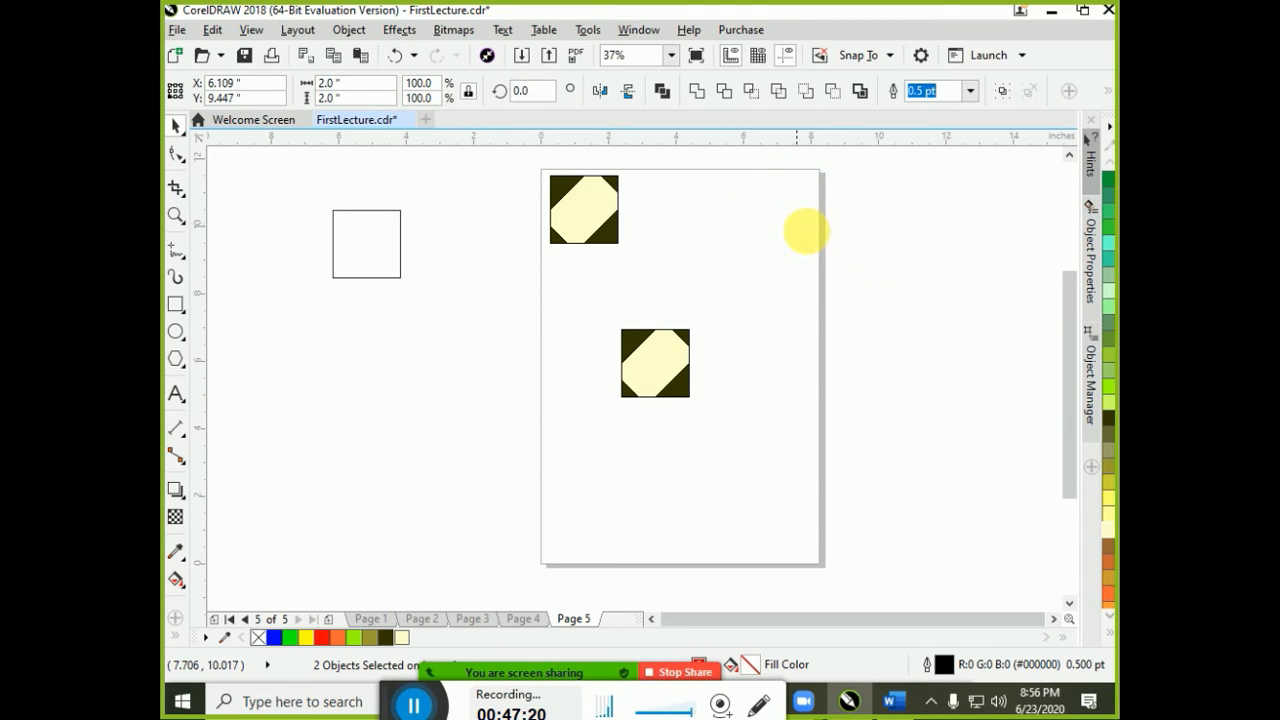
{"action": "left_click", "coordinate": [740, 316]}
{"action": "left_click", "coordinate": [586, 196]}
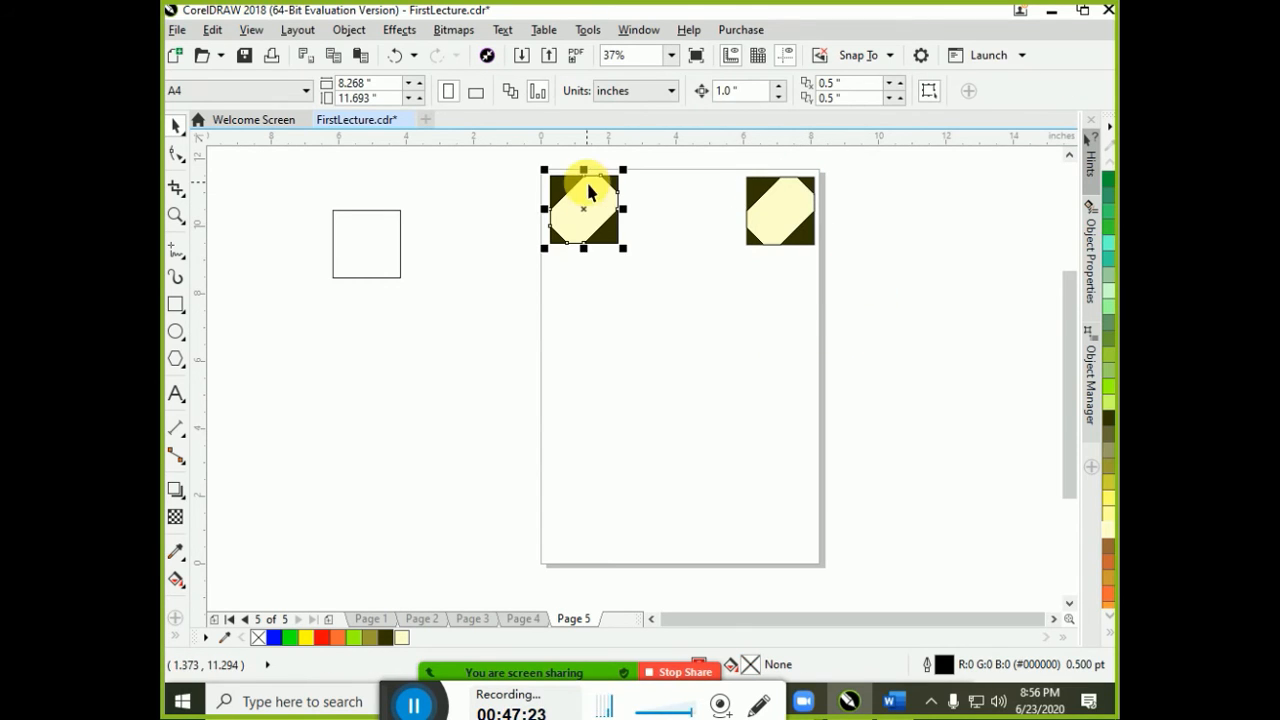
{"action": "left_click", "coordinate": [627, 341]}
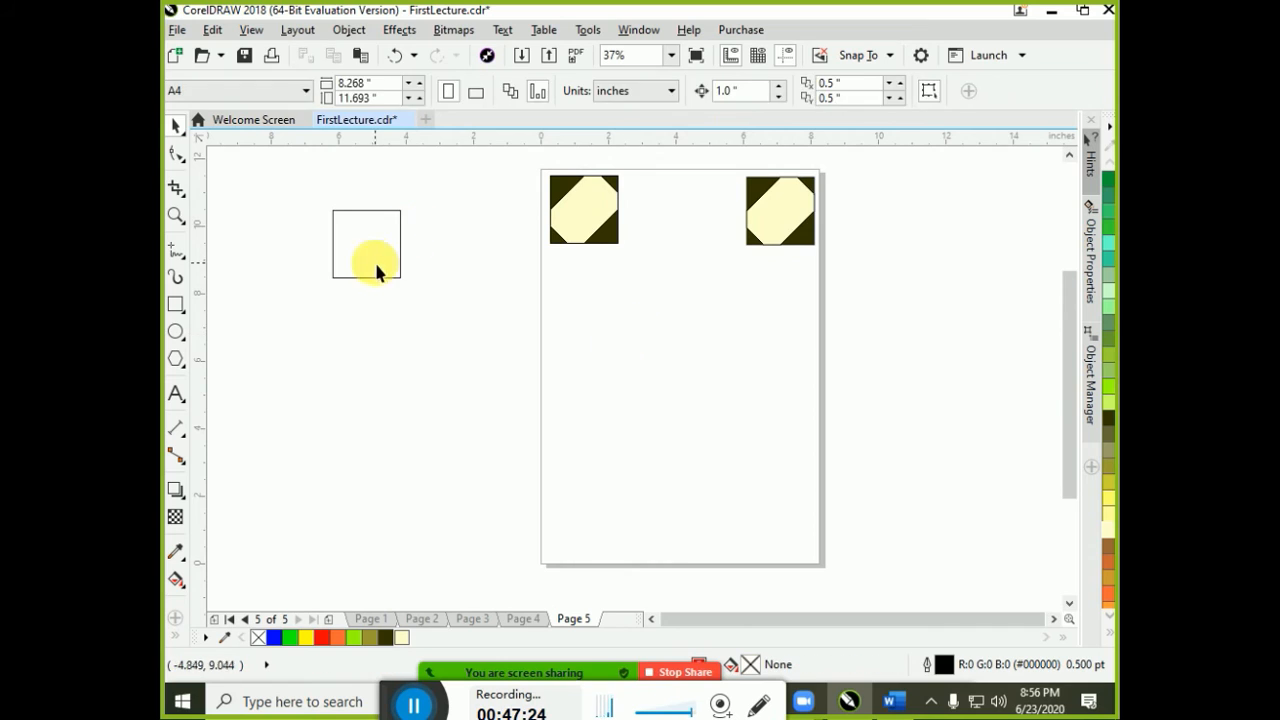
Copy the outlined pasteboard square onto the page at about X 3.062, Y 4.881 inches and fill the copy bright green (#99FF00)
{"action": "left_click_drag", "start_coordinate": [376, 262], "coordinate": [387, 303]}
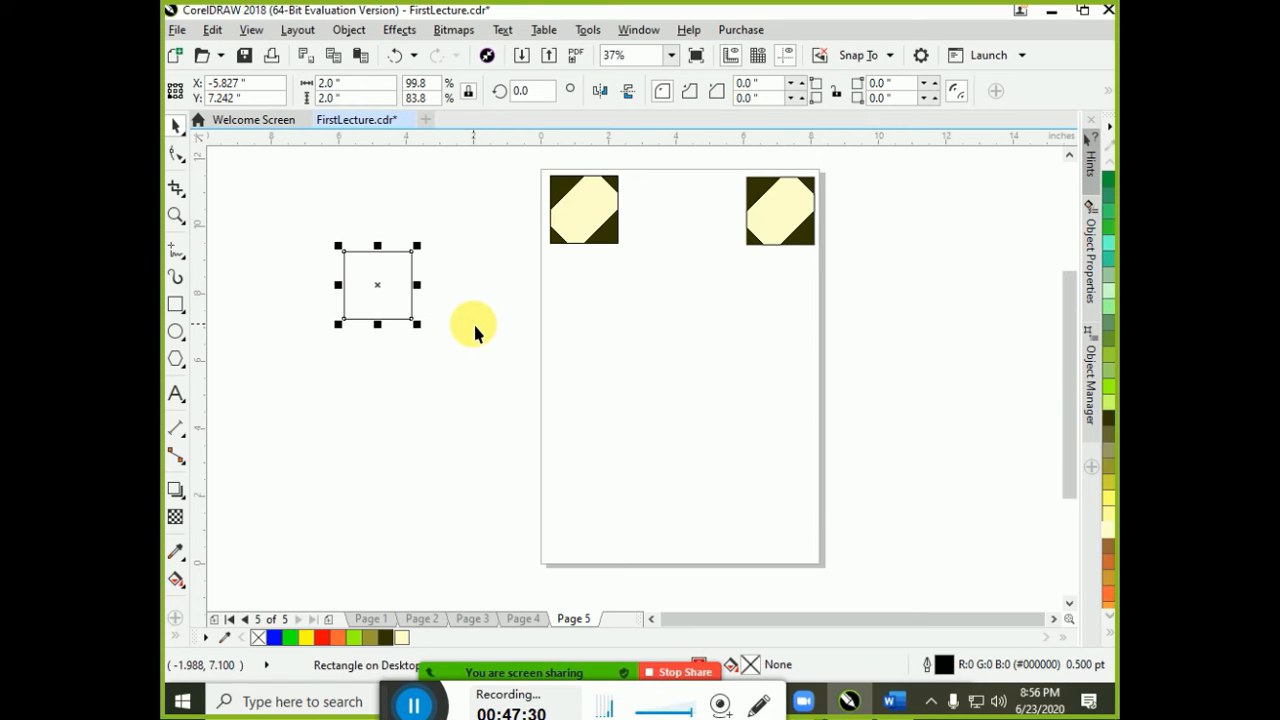
{"action": "left_click", "coordinate": [694, 428]}
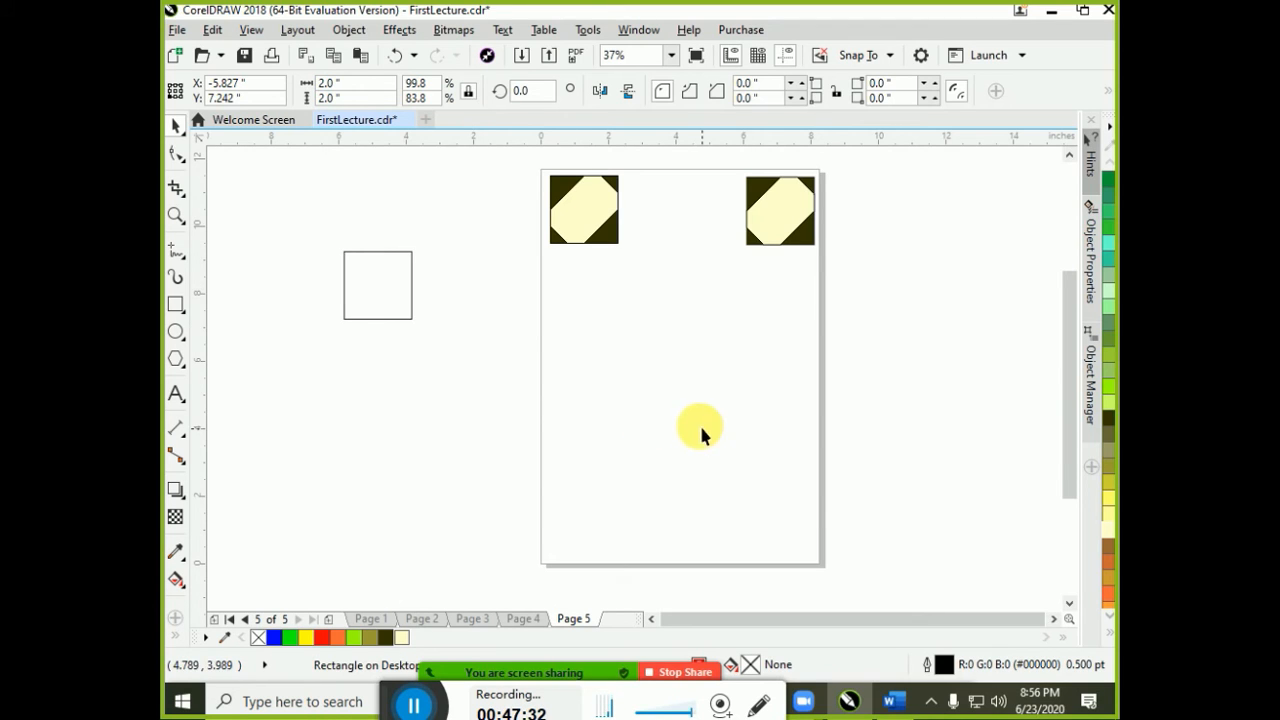
{"action": "left_click", "coordinate": [377, 305]}
{"action": "left_click_drag", "start_coordinate": [377, 305], "coordinate": [677, 384]}
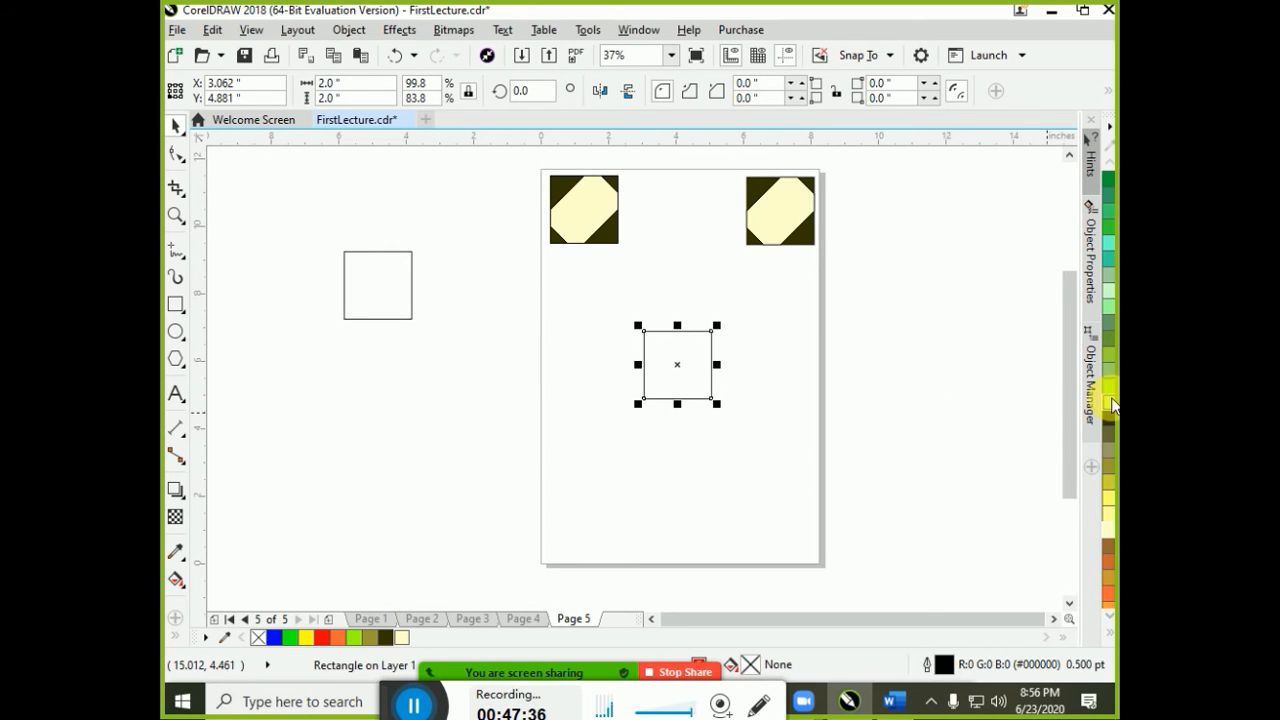
{"action": "left_click", "coordinate": [1108, 390]}
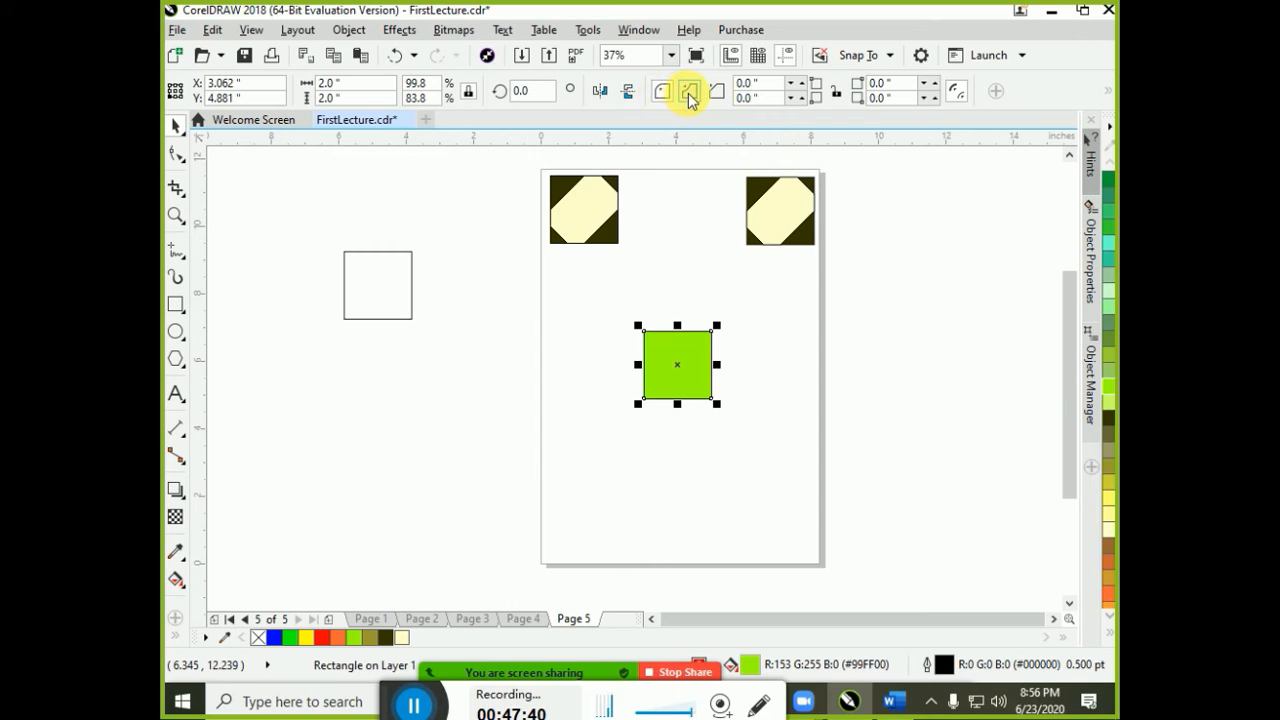
Duplicate the green square in place with a yellow fill (#FFFF66) and give the duplicate 0.5-inch scalloped corners all round
{"action": "left_click", "coordinate": [1110, 505]}
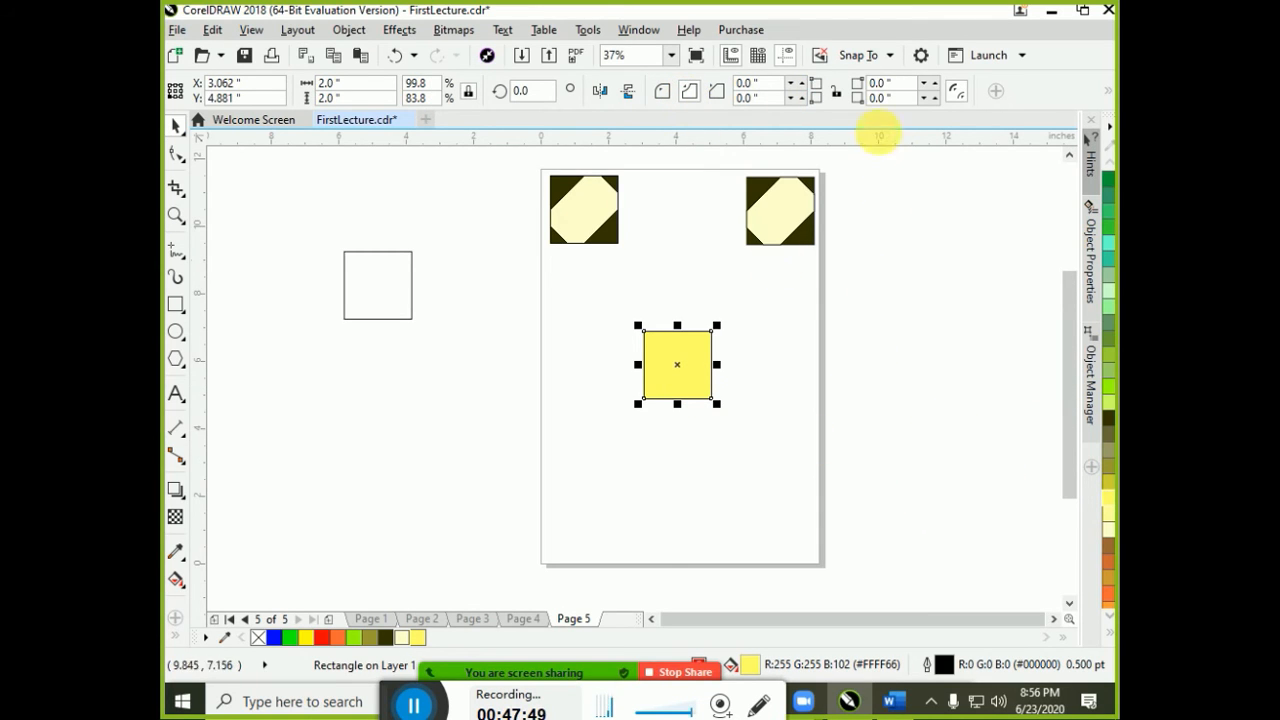
{"action": "left_click", "coordinate": [757, 83]}
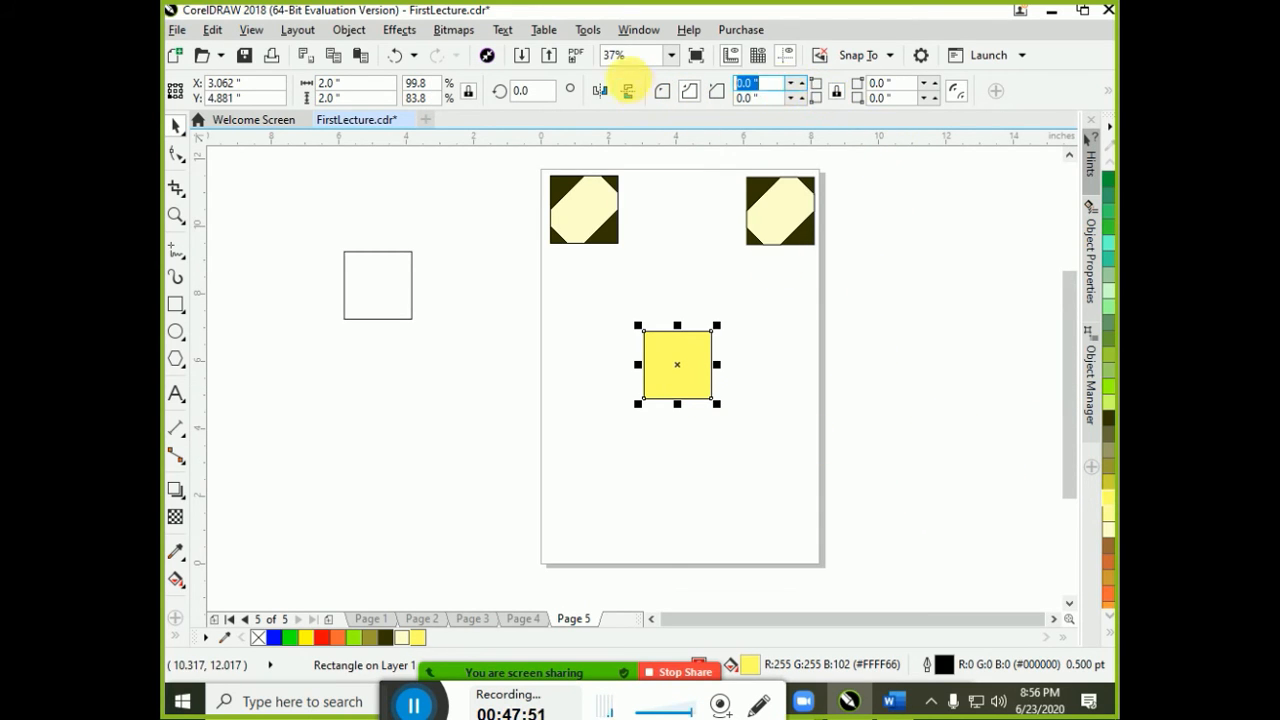
{"action": "type", "text": "0.5"}
{"action": "key", "text": "Return"}
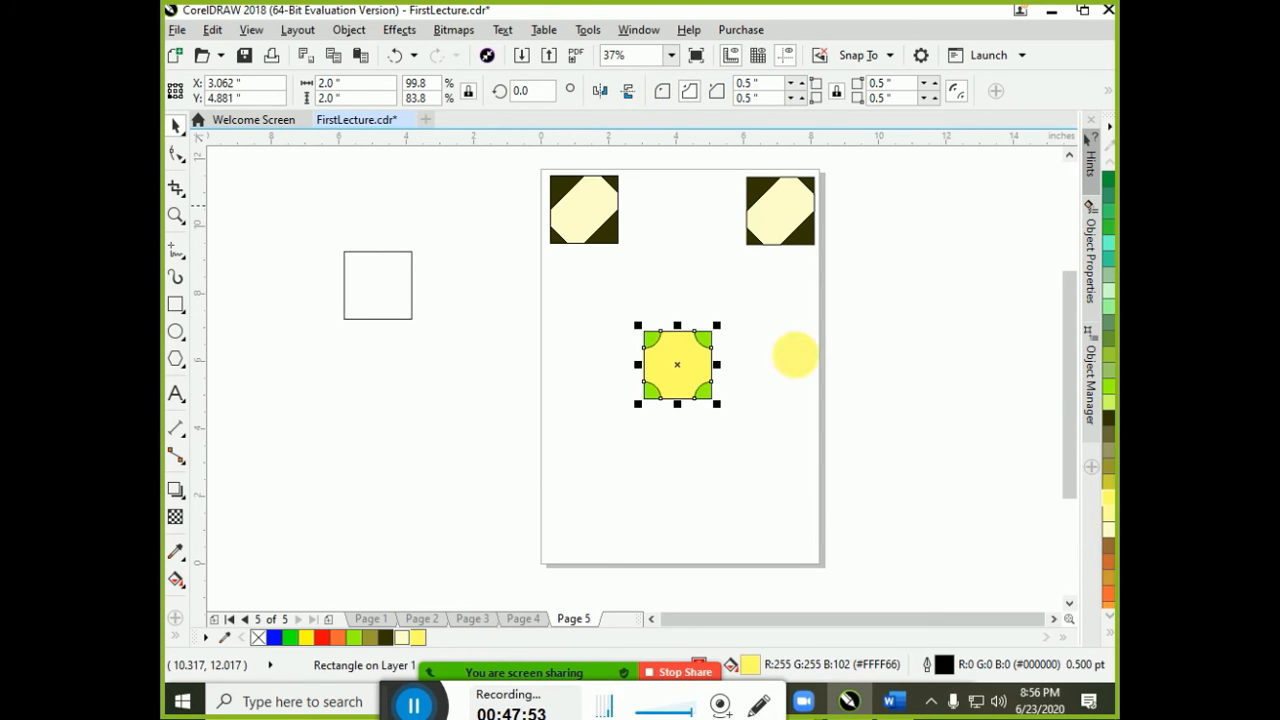
{"action": "left_click", "coordinate": [840, 418]}
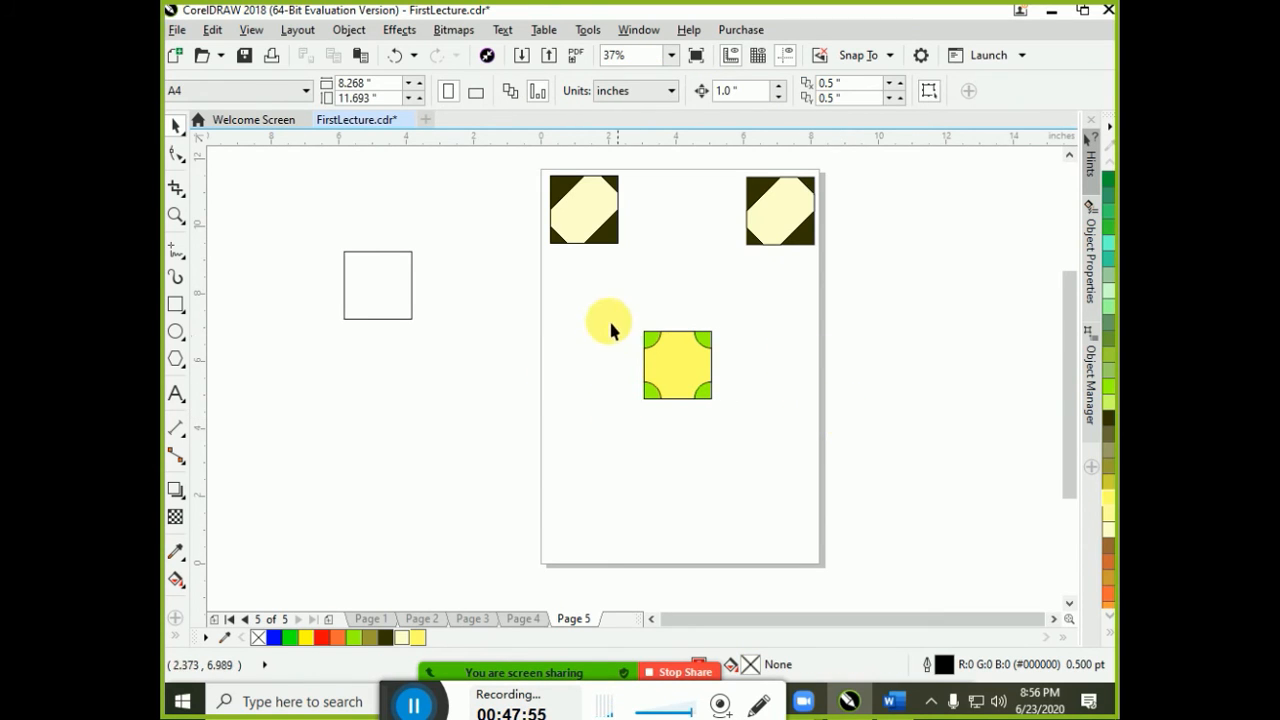
Copy the yellow-and-green scalloped pair to both sides of the original, with the right-hand copy at about X 5.978, Y 6.328 inches
{"action": "left_click_drag", "start_coordinate": [650, 368], "coordinate": [636, 363]}
{"action": "left_click_drag", "start_coordinate": [618, 291], "coordinate": [752, 425]}
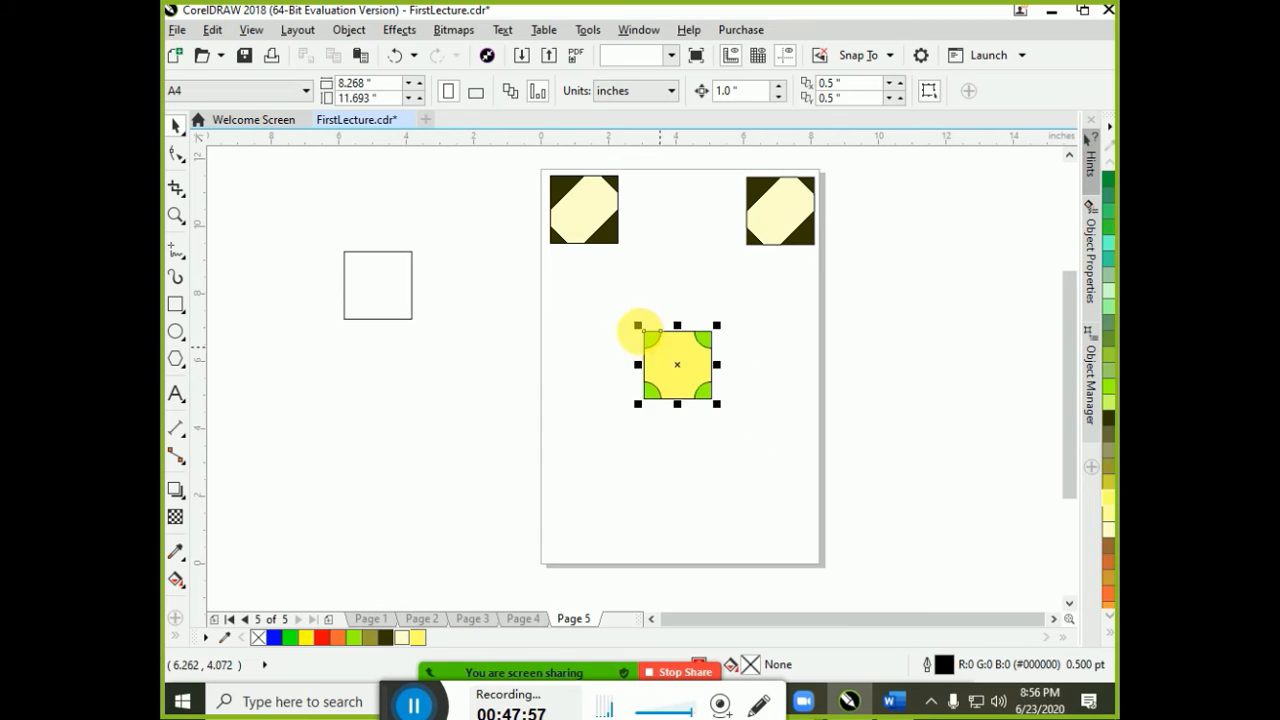
{"action": "left_click_drag", "start_coordinate": [650, 346], "coordinate": [772, 316]}
{"action": "left_click", "coordinate": [711, 260]}
{"action": "left_click_drag", "start_coordinate": [731, 266], "coordinate": [834, 371]}
{"action": "left_click", "coordinate": [786, 421]}
Change the yellow shape of the right-hand scalloped pair to chamfered corners and clear the selection
{"action": "left_click", "coordinate": [747, 315]}
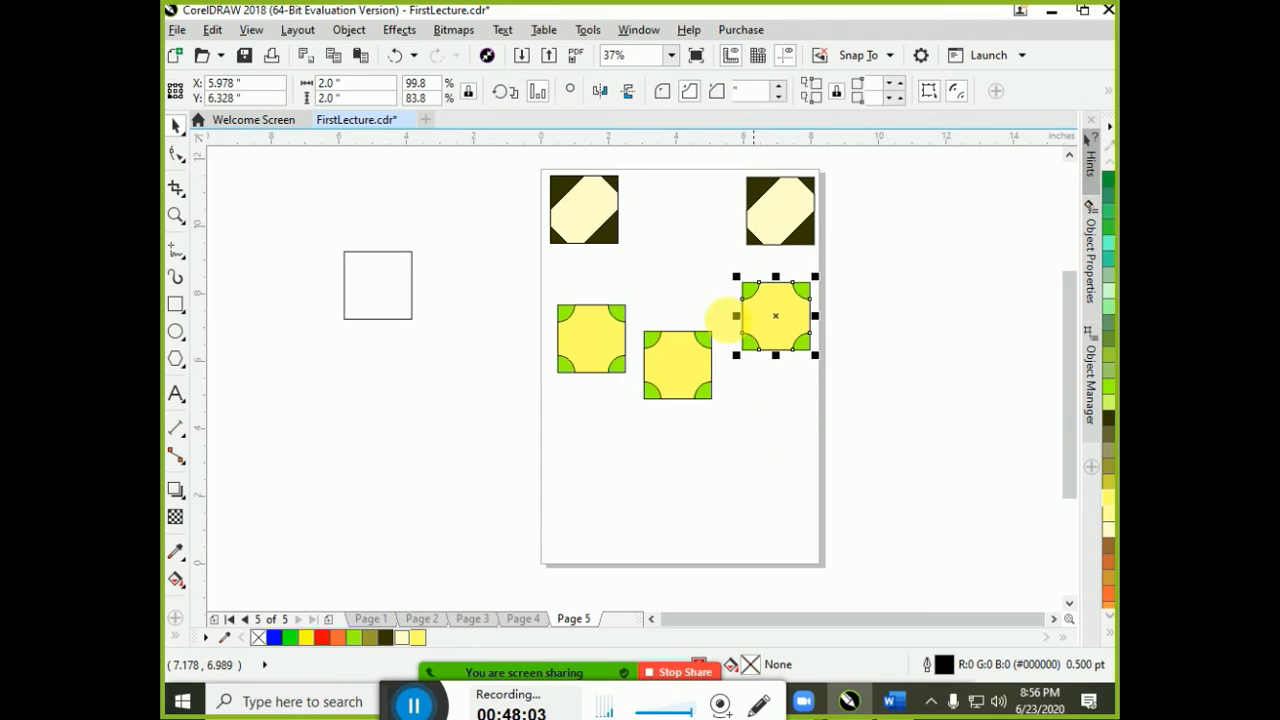
{"action": "left_click", "coordinate": [716, 91]}
{"action": "left_click", "coordinate": [798, 472]}
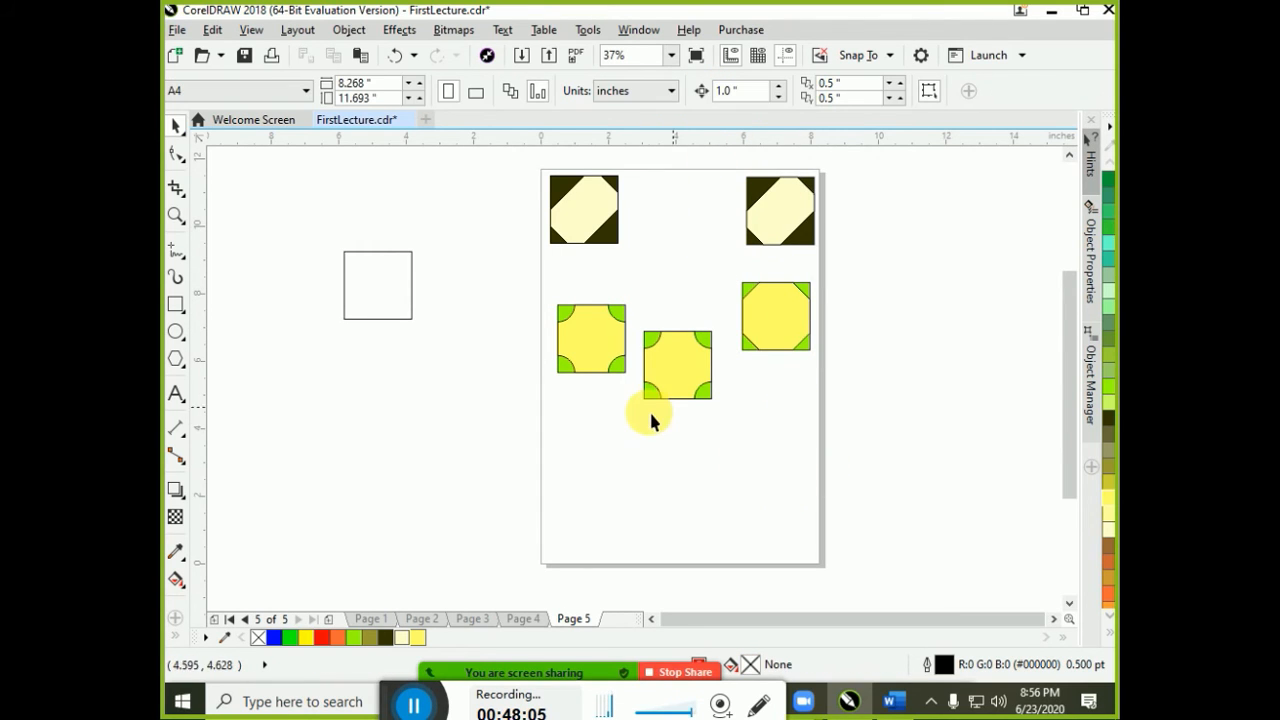
Copy the left-hand yellow-and-green scalloped pair below itself, to about X 0.284, Y 1.912 inches
{"action": "left_click_drag", "start_coordinate": [538, 286], "coordinate": [631, 403]}
{"action": "left_click_drag", "start_coordinate": [609, 343], "coordinate": [595, 453]}
{"action": "left_click", "coordinate": [632, 292]}
{"action": "left_click_drag", "start_coordinate": [546, 401], "coordinate": [531, 407]}
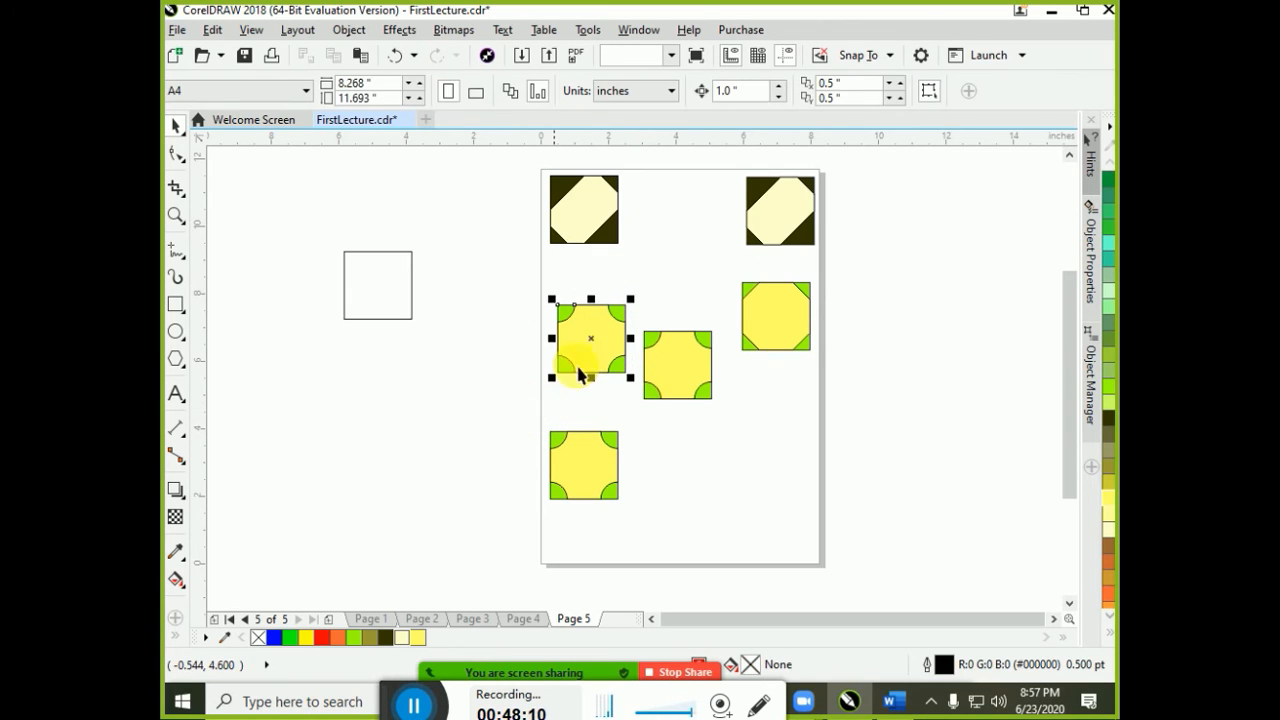
Change the yellow shape of the original left-hand scalloped pair to round corners and clear the selection
{"action": "left_click", "coordinate": [636, 394]}
{"action": "left_click", "coordinate": [601, 341]}
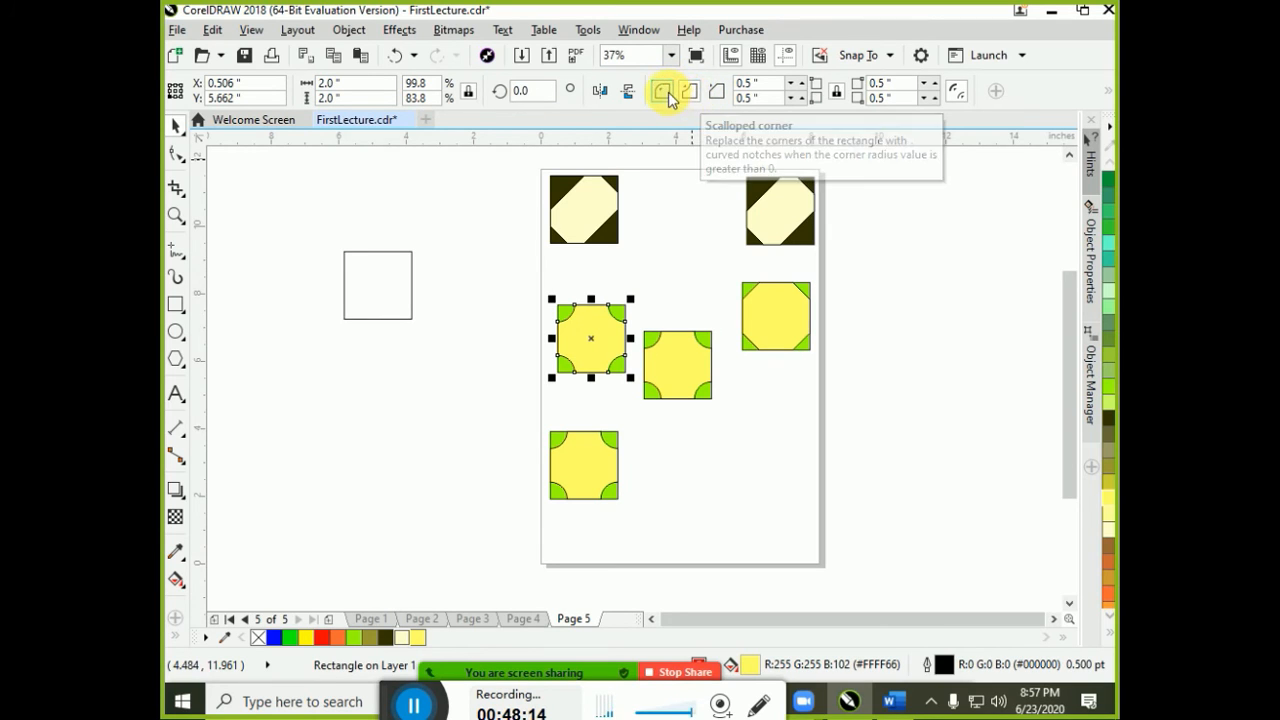
{"action": "left_click", "coordinate": [666, 92]}
{"action": "left_click", "coordinate": [610, 540]}
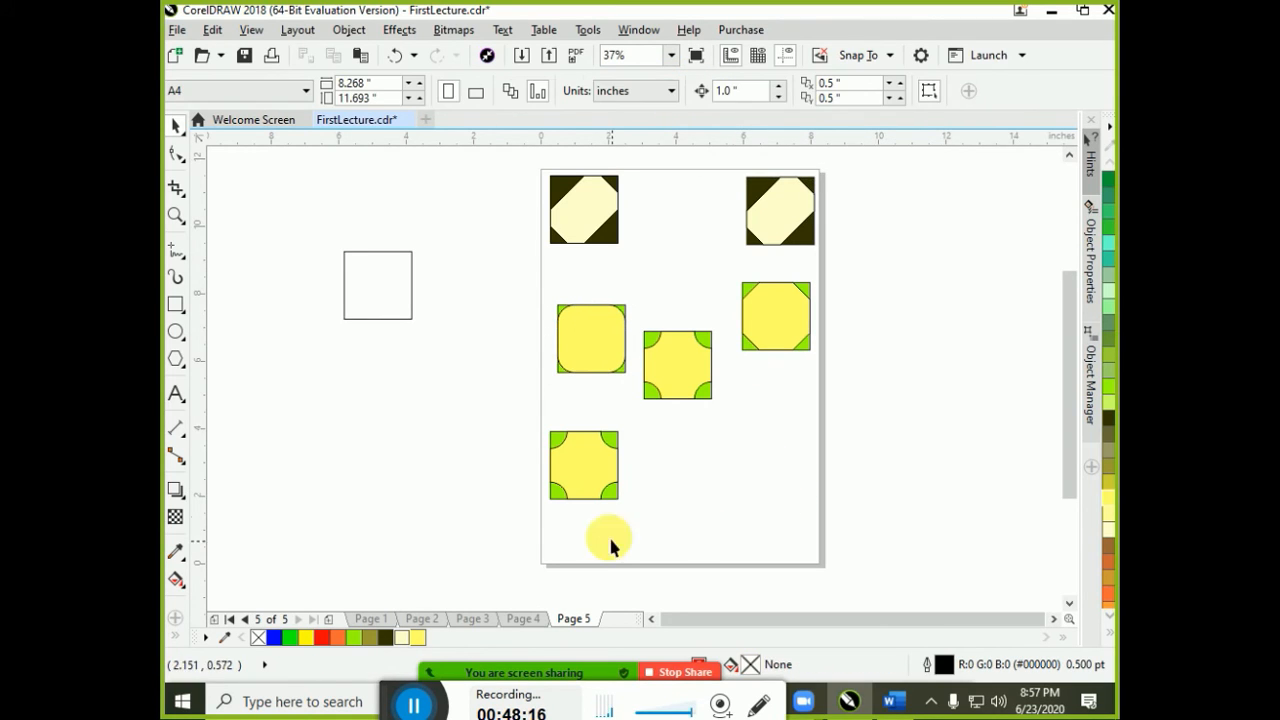
Set the scalloped corner radius of the lower-left copy's yellow shape to 2 inches on all corners
{"action": "left_click", "coordinate": [584, 474]}
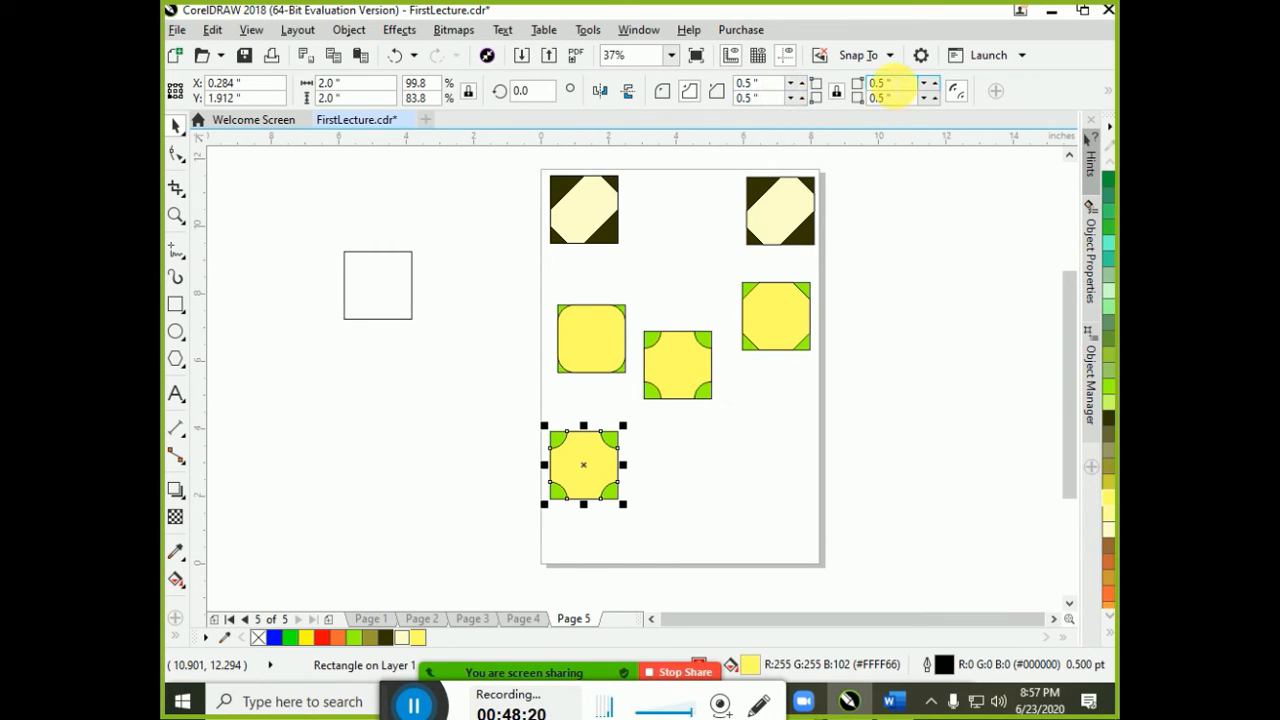
{"action": "left_click", "coordinate": [880, 83]}
{"action": "type", "text": "2"}
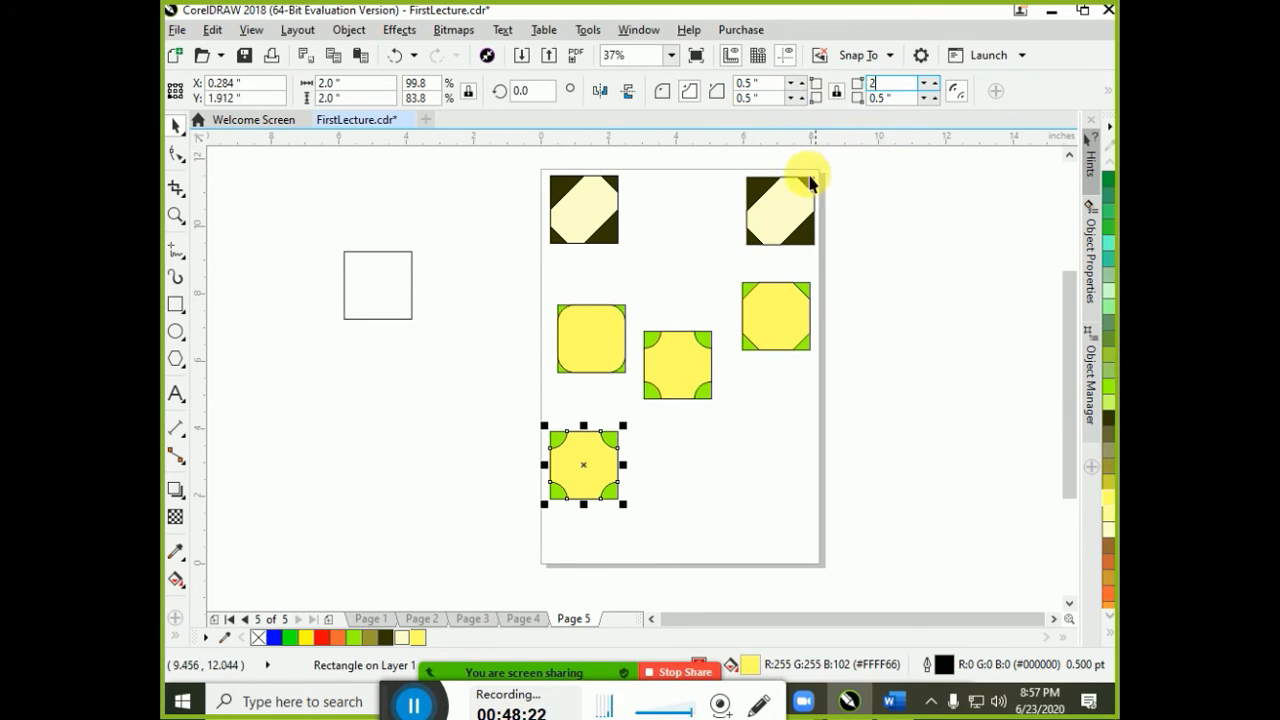
{"action": "key", "text": "Return"}
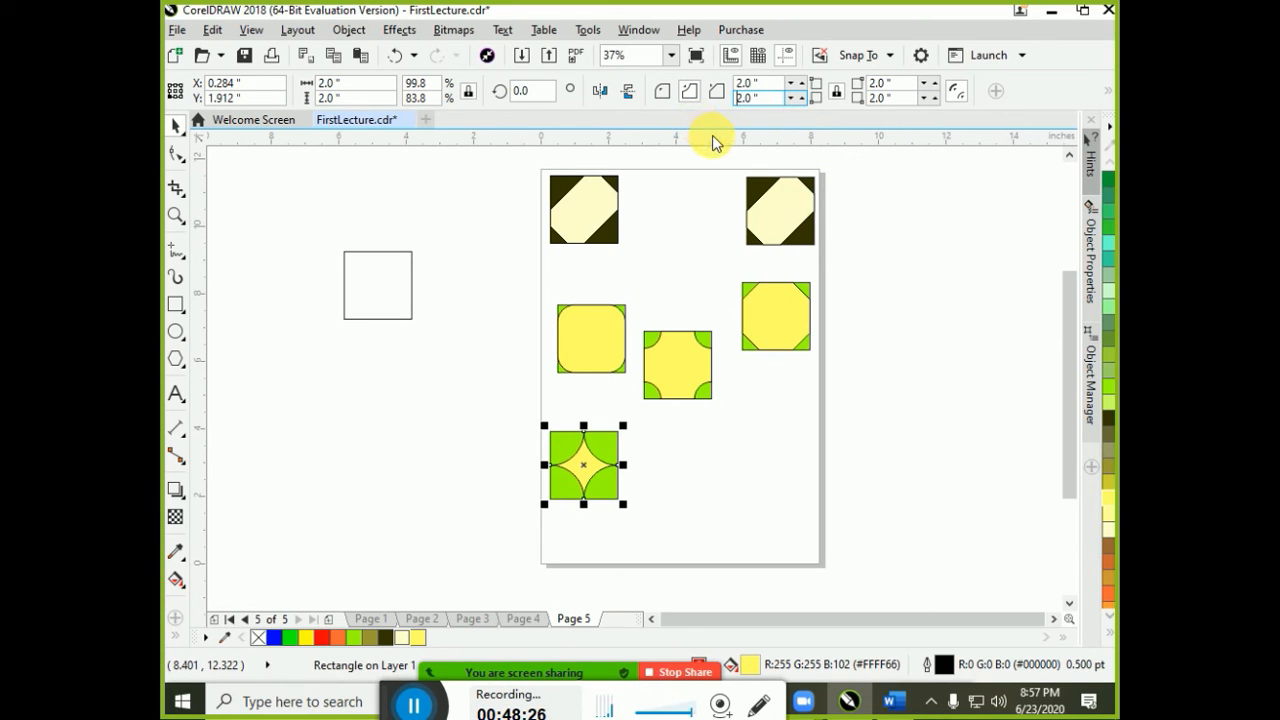
{"action": "left_click", "coordinate": [654, 594]}
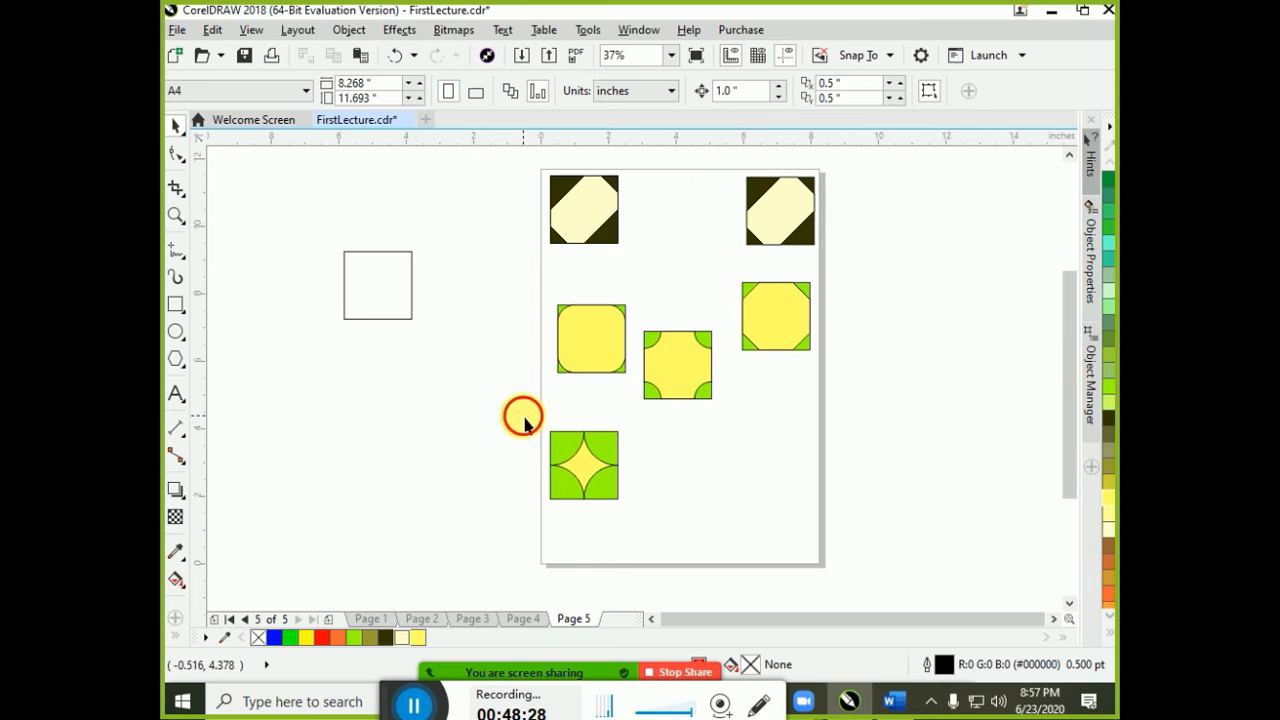
Copy the lower-left star-shaped pair across the page to about X 5.058, Y 1.912 inches
{"action": "left_click_drag", "start_coordinate": [523, 414], "coordinate": [646, 514]}
{"action": "left_click_drag", "start_coordinate": [600, 471], "coordinate": [745, 455]}
{"action": "left_click", "coordinate": [852, 470]}
Try a 1-inch corner radius on the lower-right copy's yellow shape and settle on 0.5 inch for all corners
{"action": "left_click", "coordinate": [755, 453]}
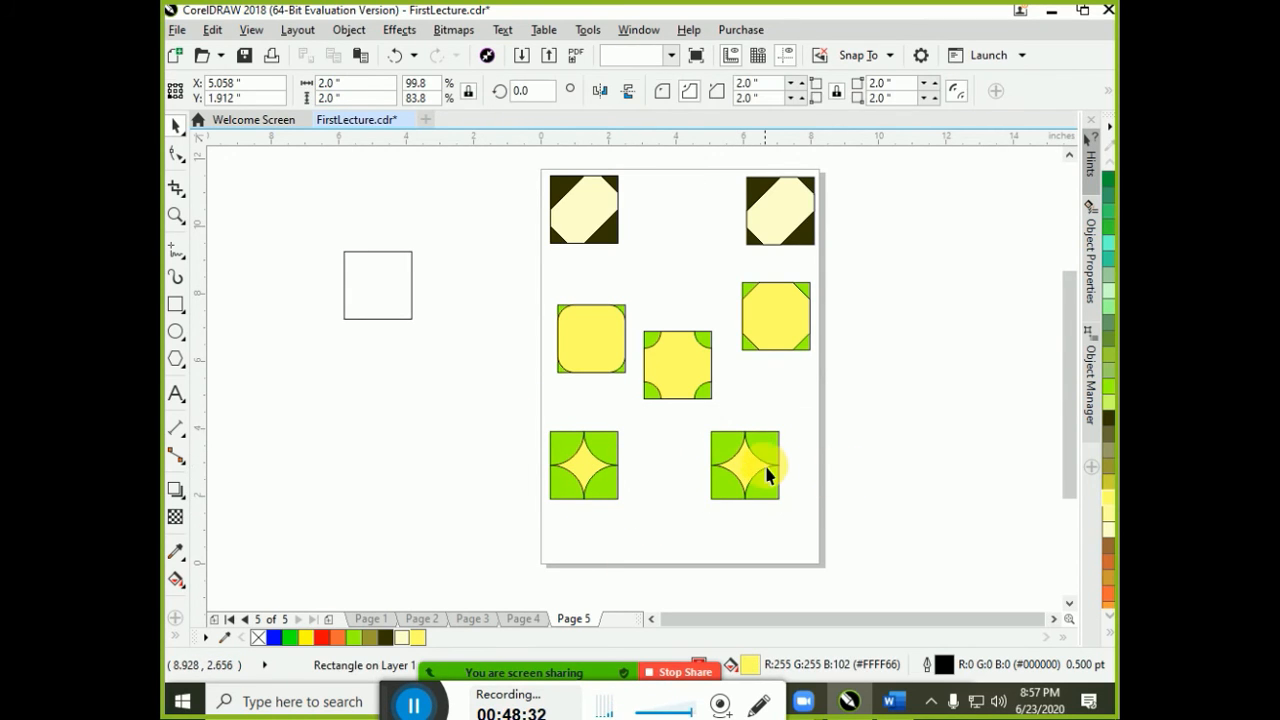
{"action": "left_click", "coordinate": [866, 84]}
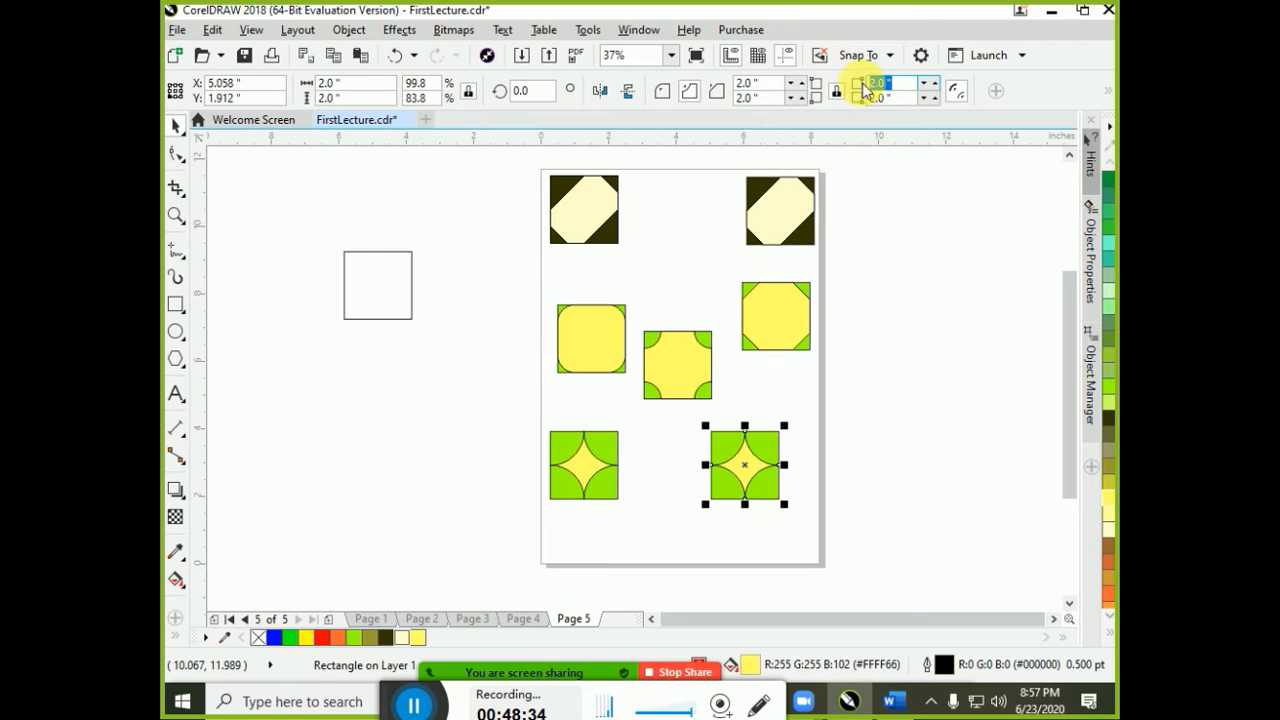
{"action": "type", "text": "1"}
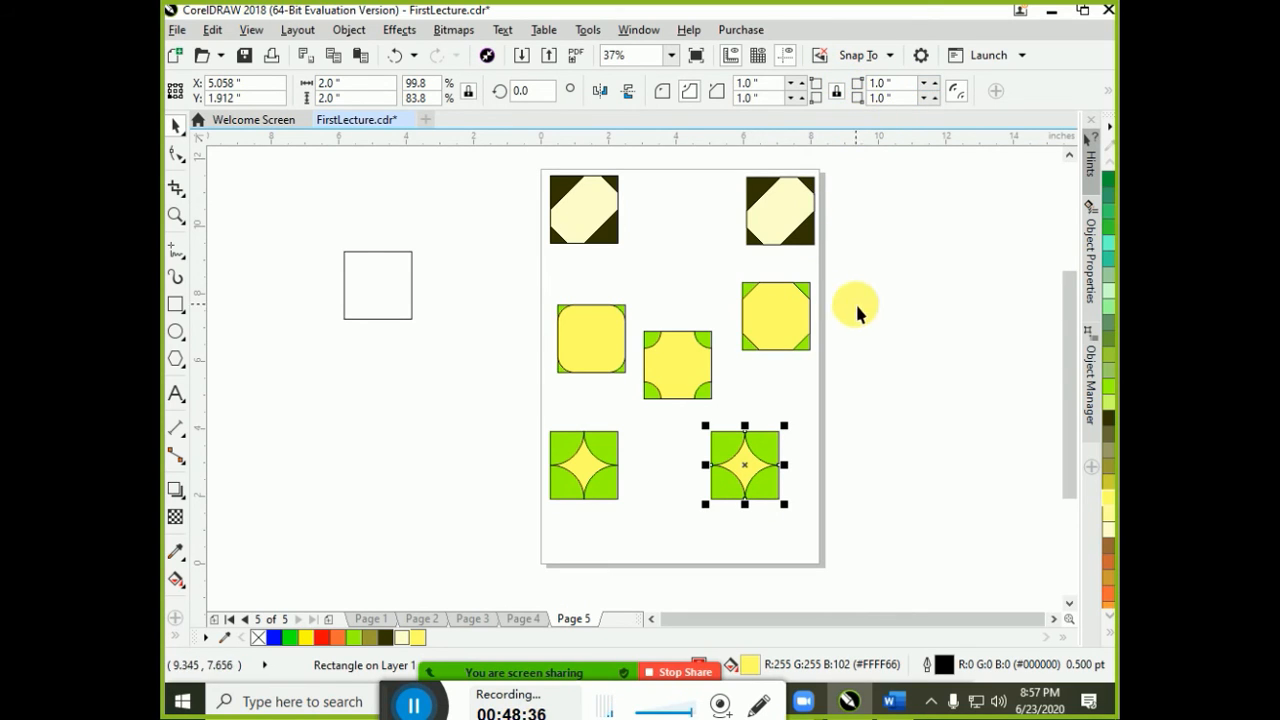
{"action": "key", "text": "Return"}
{"action": "left_click", "coordinate": [903, 84]}
{"action": "type", "text": "0.5"}
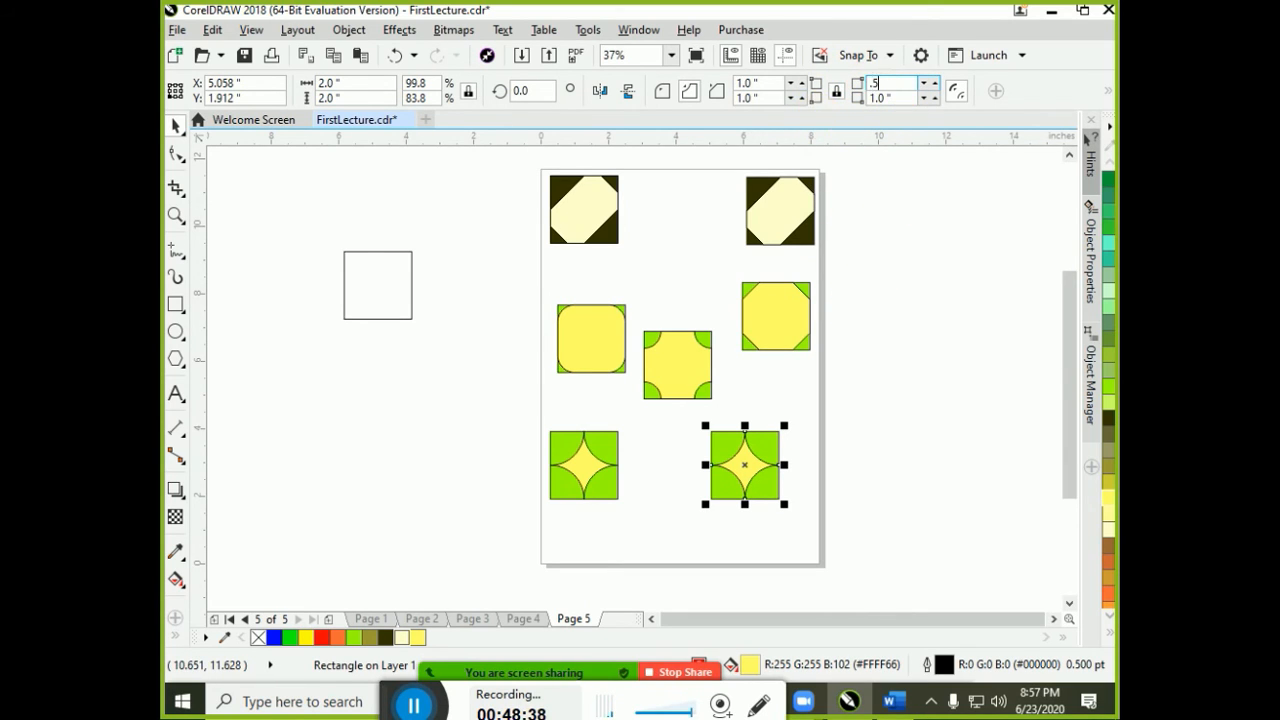
{"action": "key", "text": "Return"}
Unlink the lower-right yellow shape's corners and set its top-right and bottom-left radii to 1 inch
{"action": "left_click", "coordinate": [900, 83]}
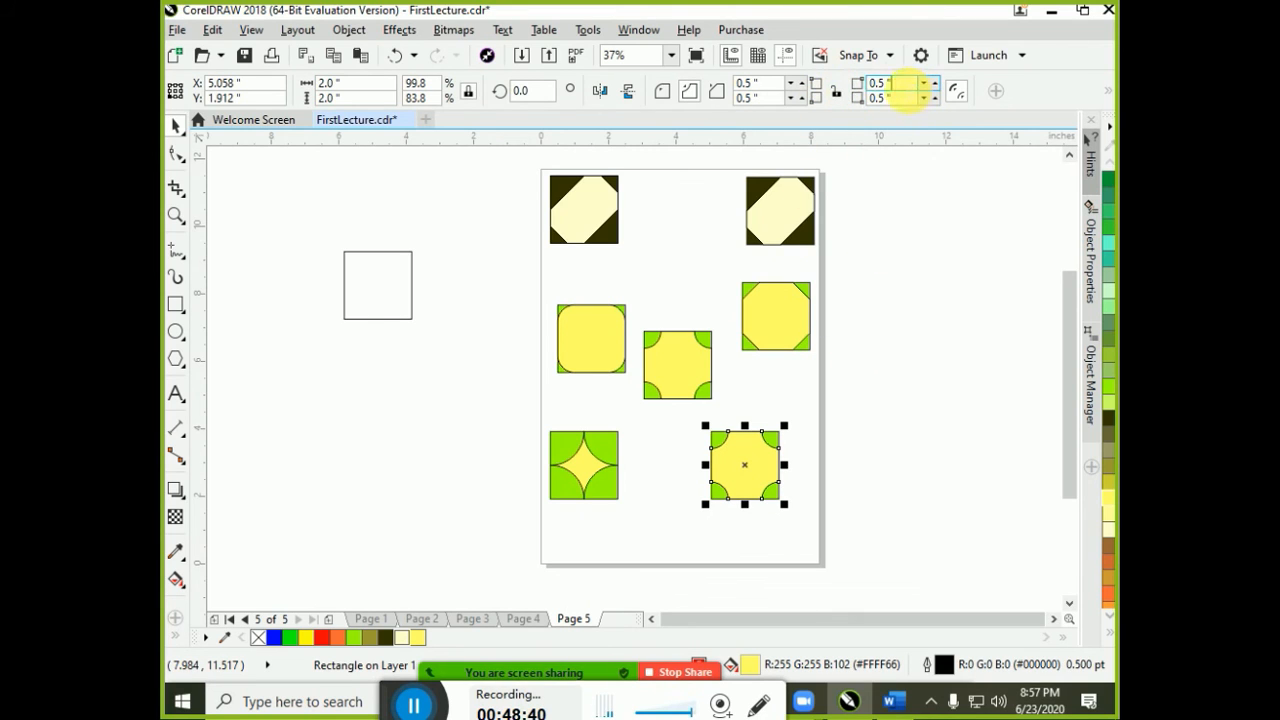
{"action": "type", "text": "1"}
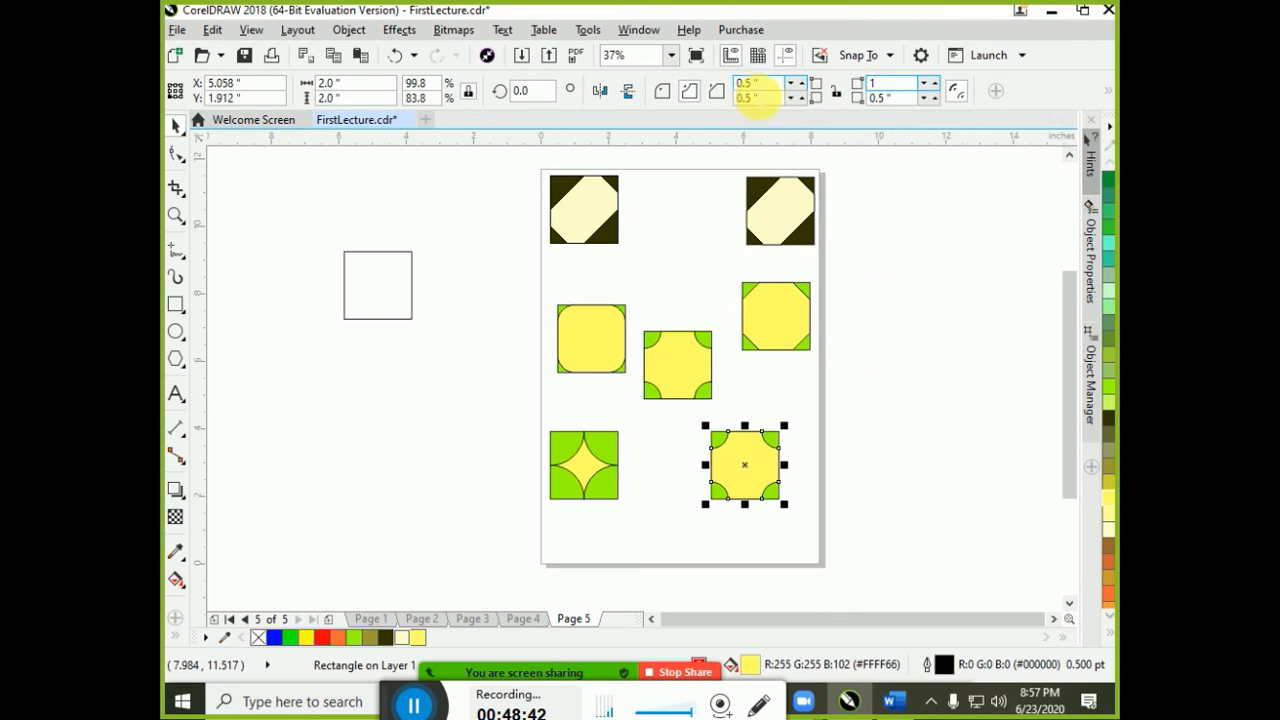
{"action": "left_click_drag", "start_coordinate": [768, 98], "coordinate": [687, 92]}
{"action": "type", "text": "1"}
{"action": "key", "text": "Return"}
{"action": "left_click", "coordinate": [881, 411]}
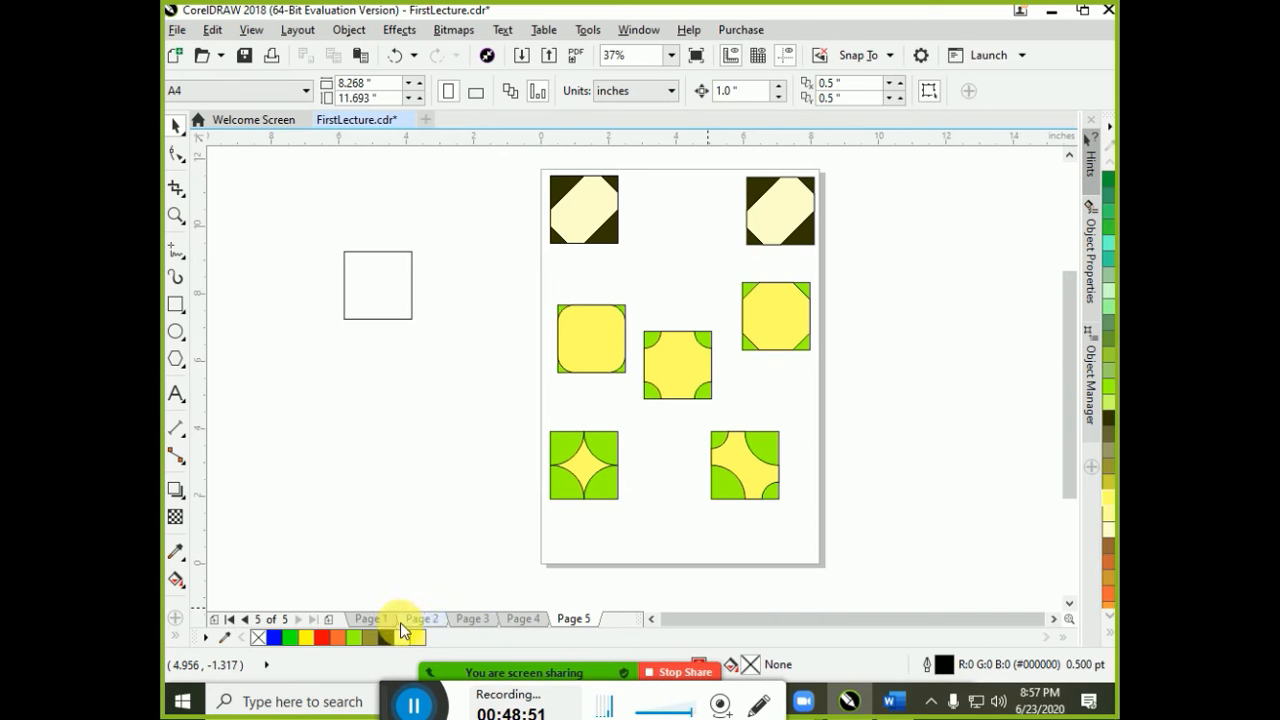
Add a sixth page after Page 5, review Pages 4 and 5, and return to Page 6
{"action": "left_click", "coordinate": [328, 619]}
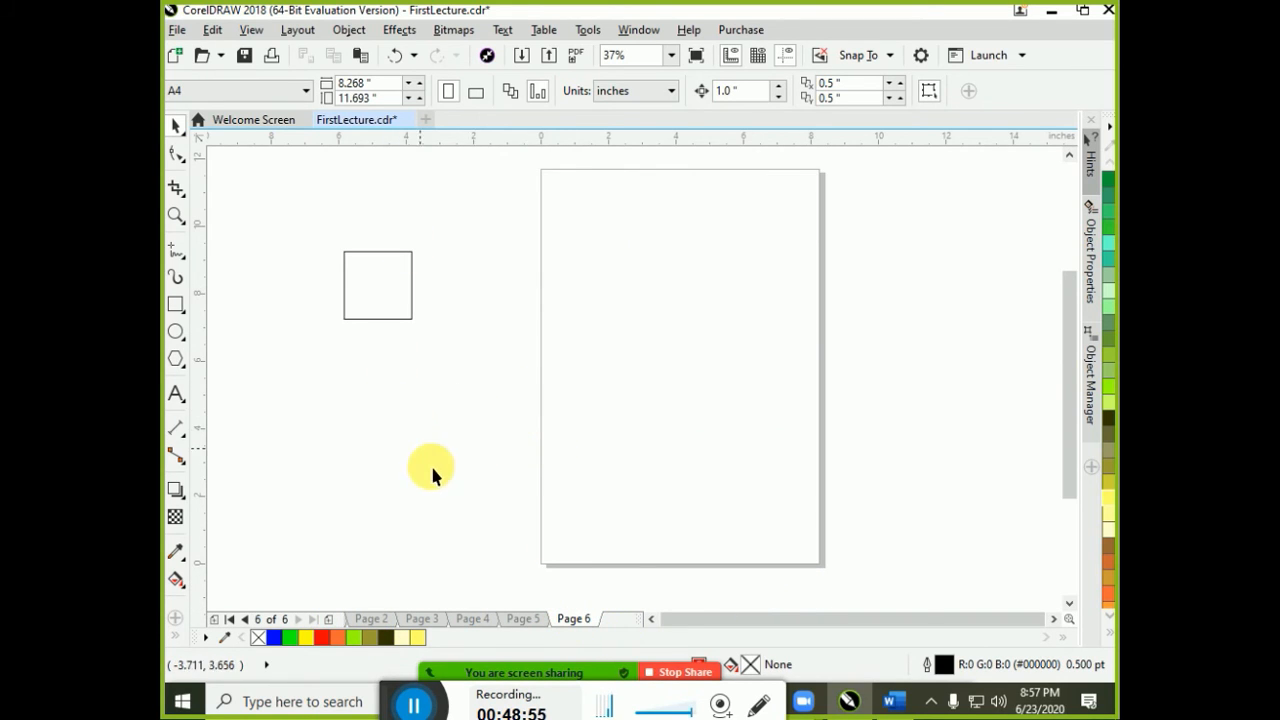
{"action": "left_click", "coordinate": [388, 283]}
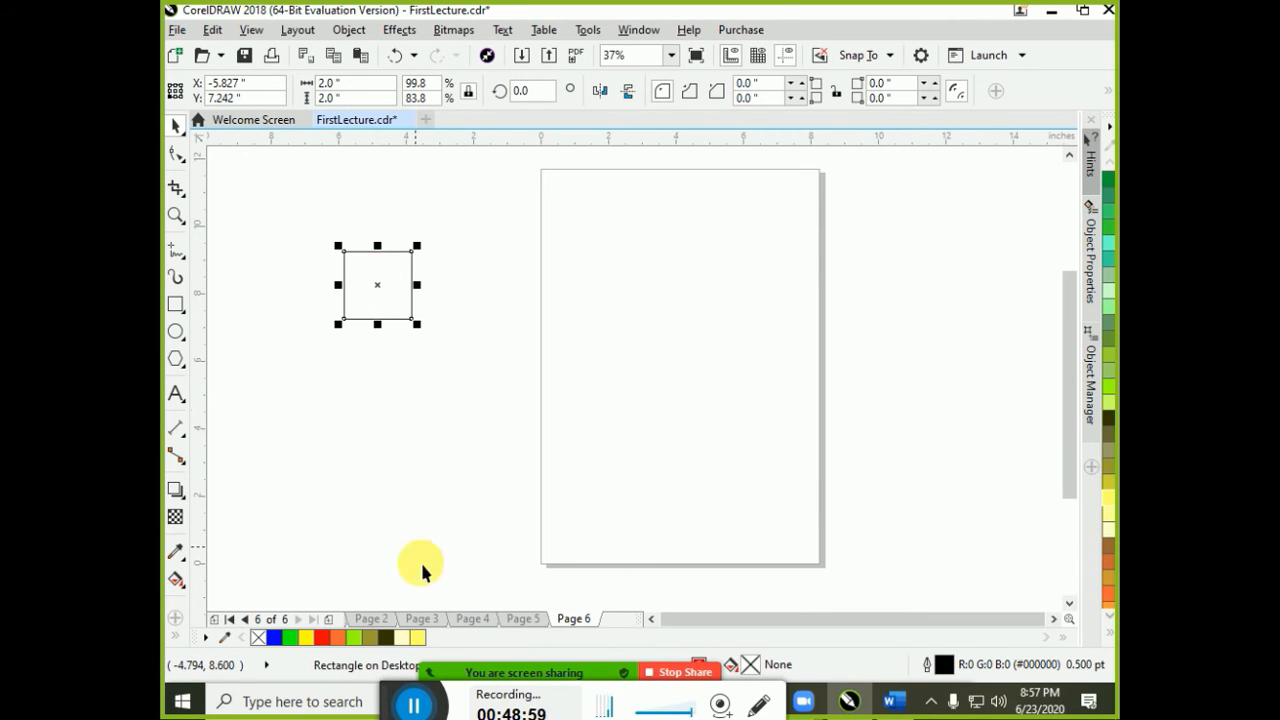
{"action": "left_click", "coordinate": [467, 620]}
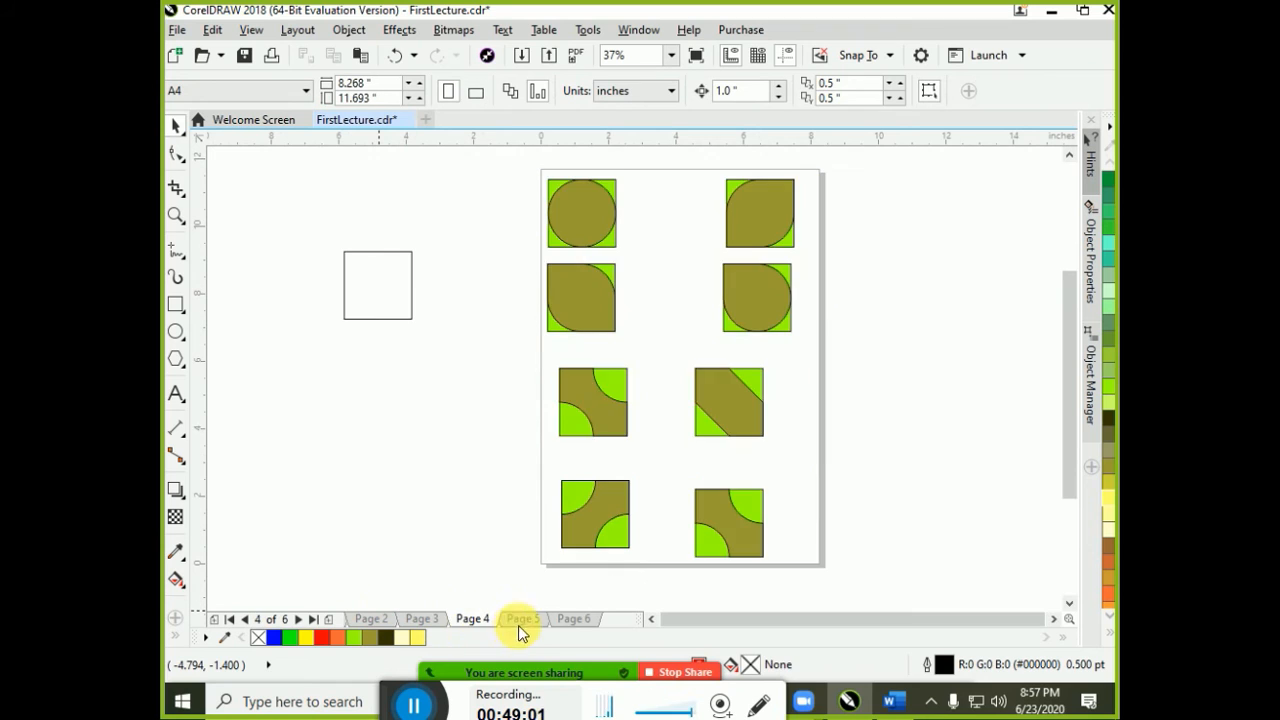
{"action": "left_click", "coordinate": [524, 620]}
{"action": "left_click", "coordinate": [578, 620]}
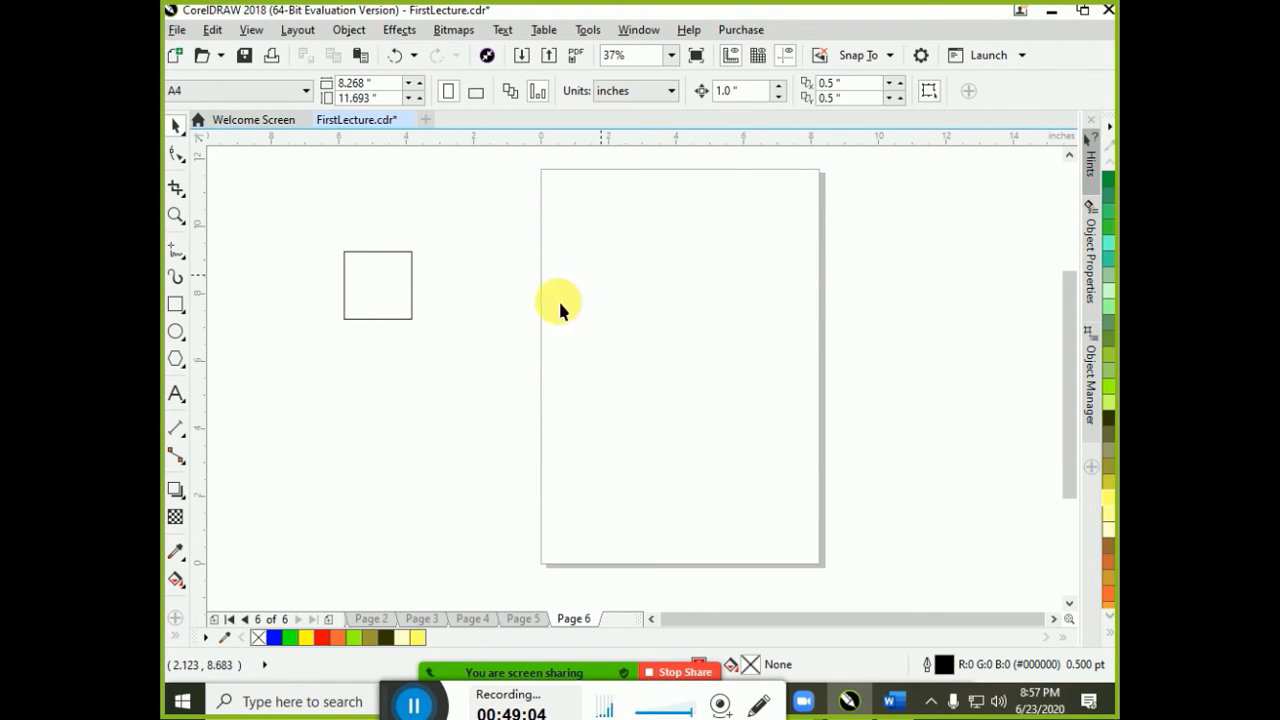
Resize the outlined pasteboard square to 1 inch wide and 1 inch high
{"action": "left_click", "coordinate": [380, 306]}
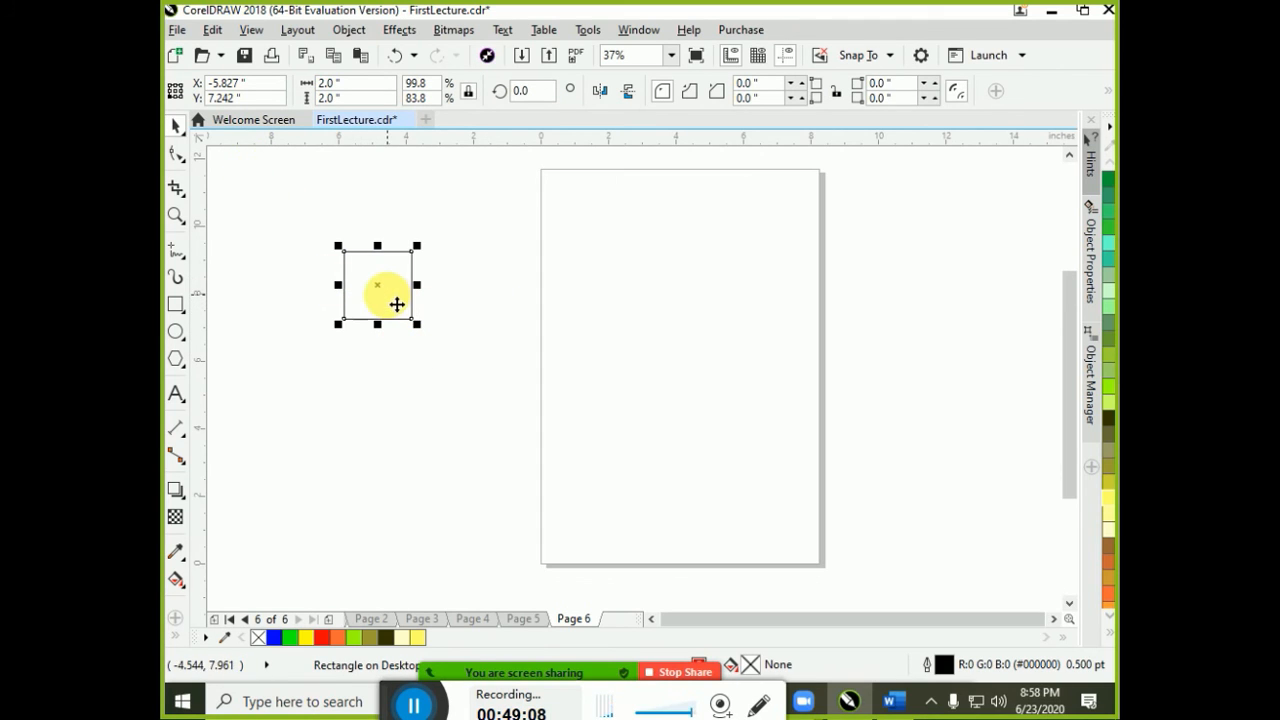
{"action": "left_click", "coordinate": [345, 84]}
{"action": "type", "text": "1"}
{"action": "left_click", "coordinate": [333, 98]}
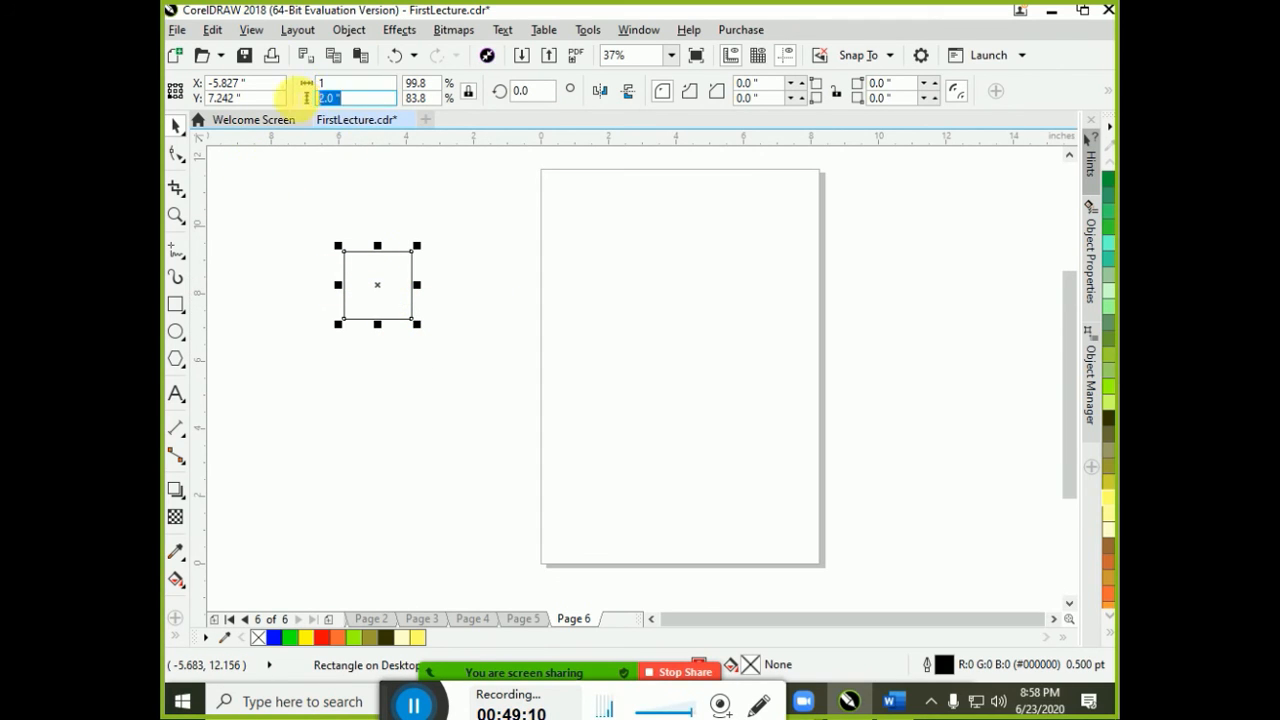
{"action": "type", "text": "1"}
{"action": "key", "text": "Return"}
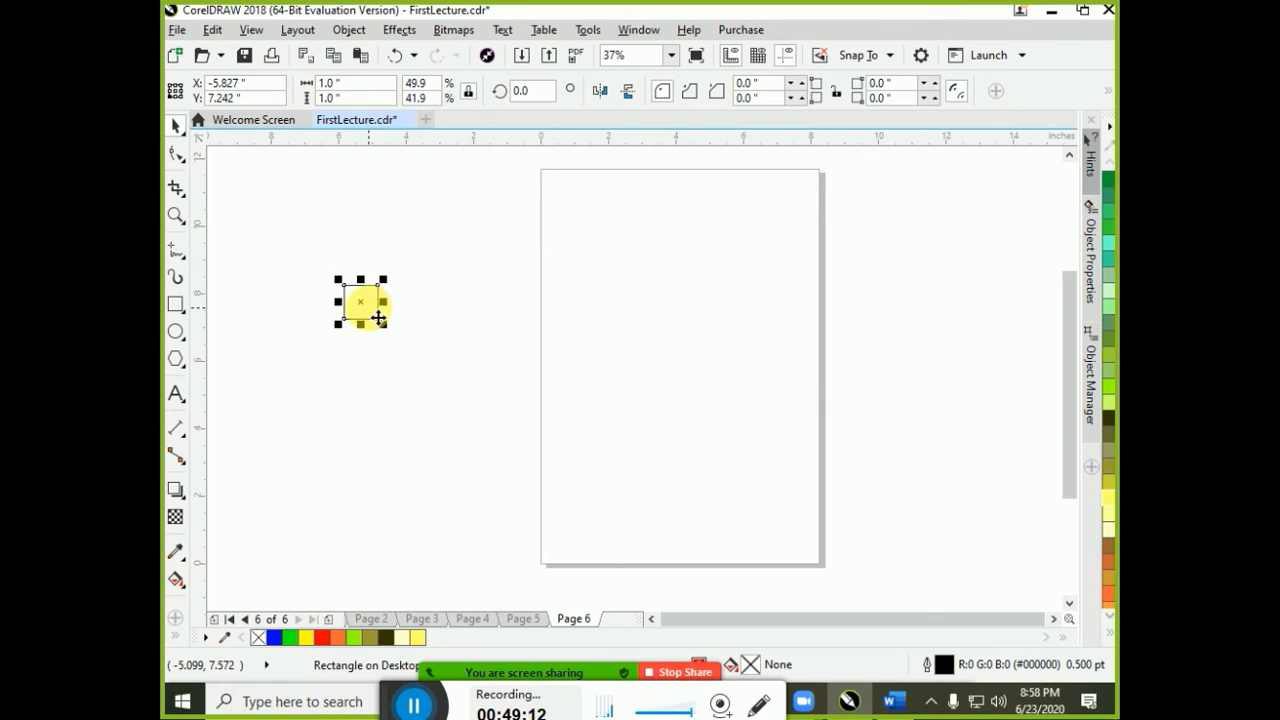
Move the 1-inch square by hand onto the page at about X 4.896, Y 5.52 inches
{"action": "left_click_drag", "start_coordinate": [377, 319], "coordinate": [462, 422]}
{"action": "key", "text": "ctrl+z"}
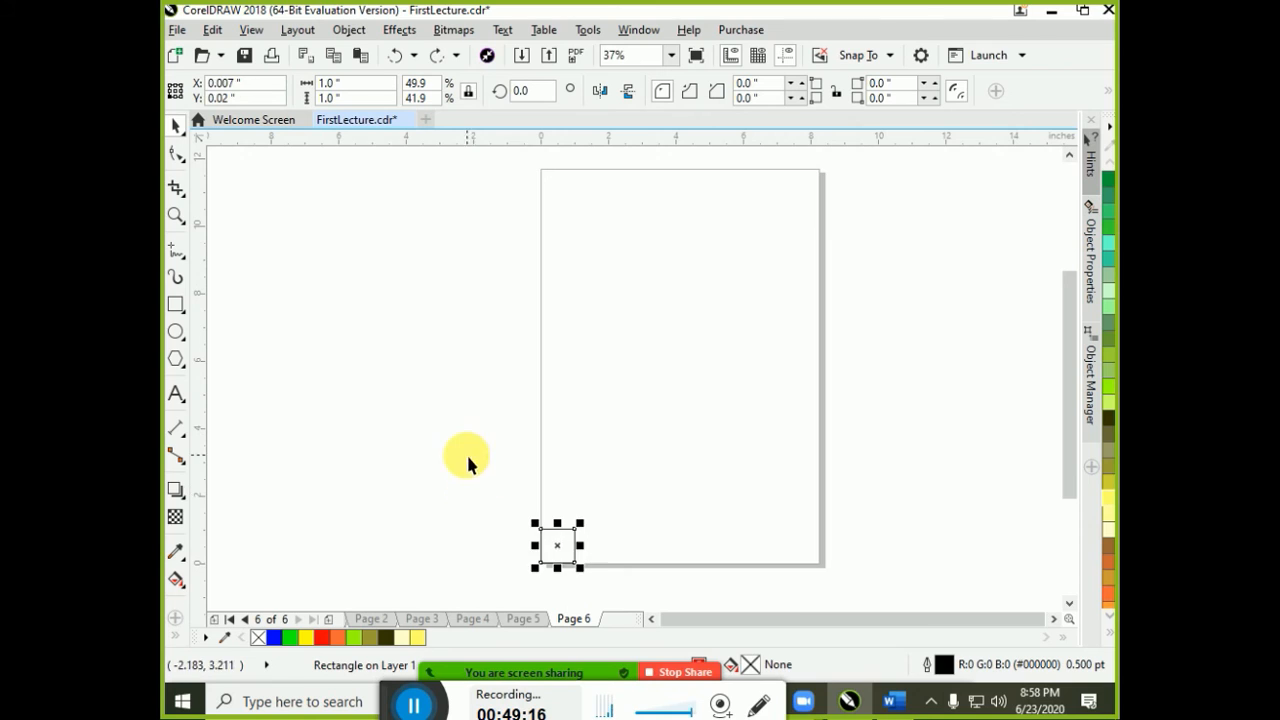
{"action": "left_click", "coordinate": [707, 390]}
{"action": "left_click_drag", "start_coordinate": [568, 552], "coordinate": [732, 367]}
{"action": "left_click", "coordinate": [435, 323]}
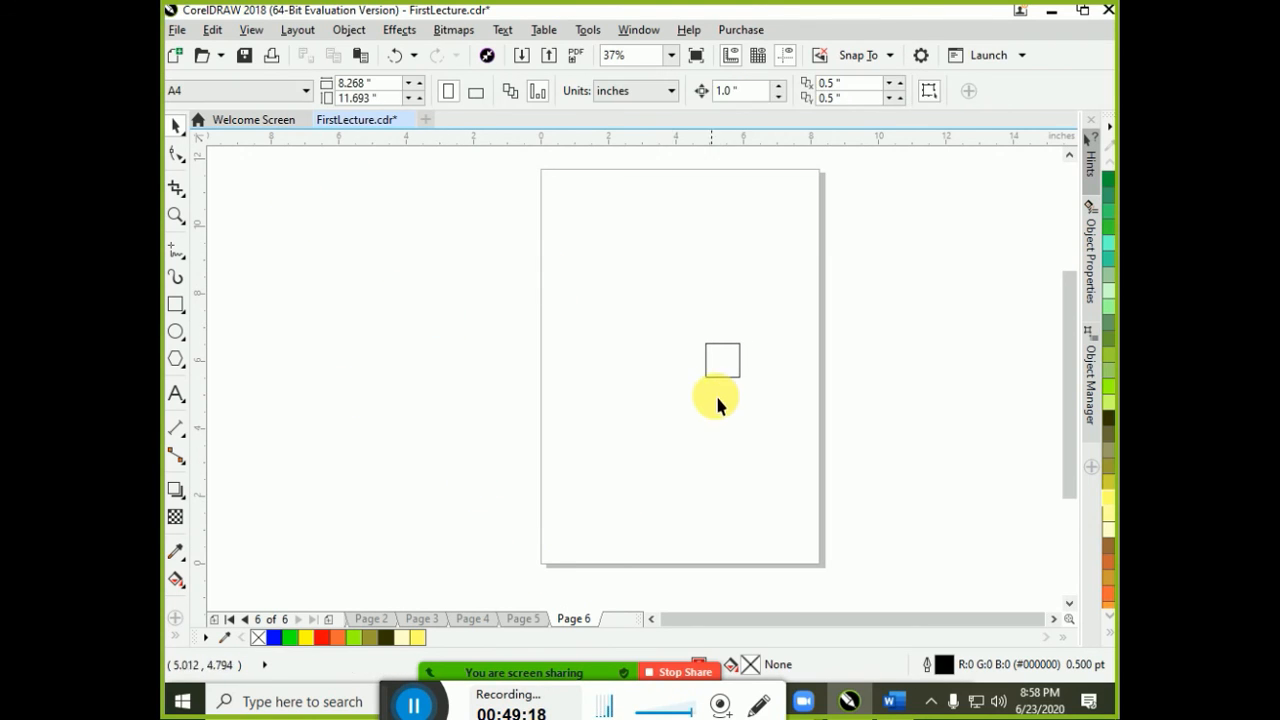
Place the 1-inch square exactly in the page's lower-left corner at X 0, Y 0
{"action": "left_click", "coordinate": [717, 380]}
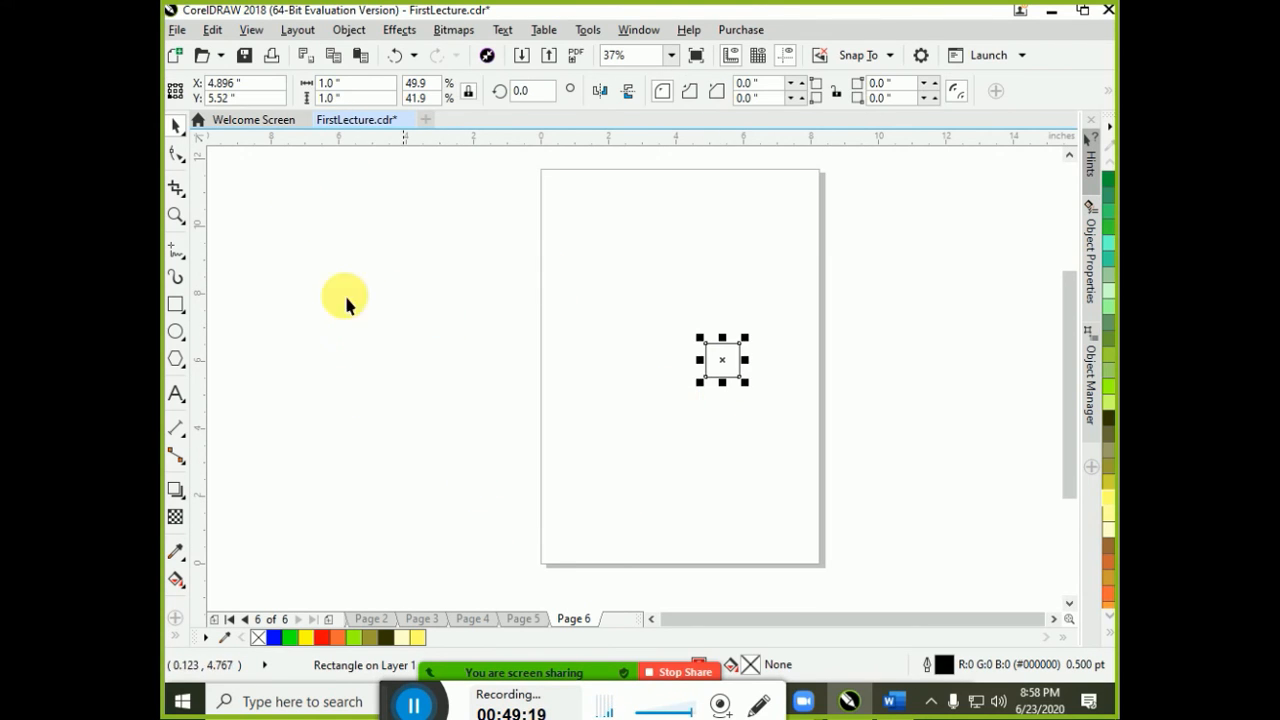
{"action": "left_click", "coordinate": [172, 95]}
{"action": "type", "text": "0"}
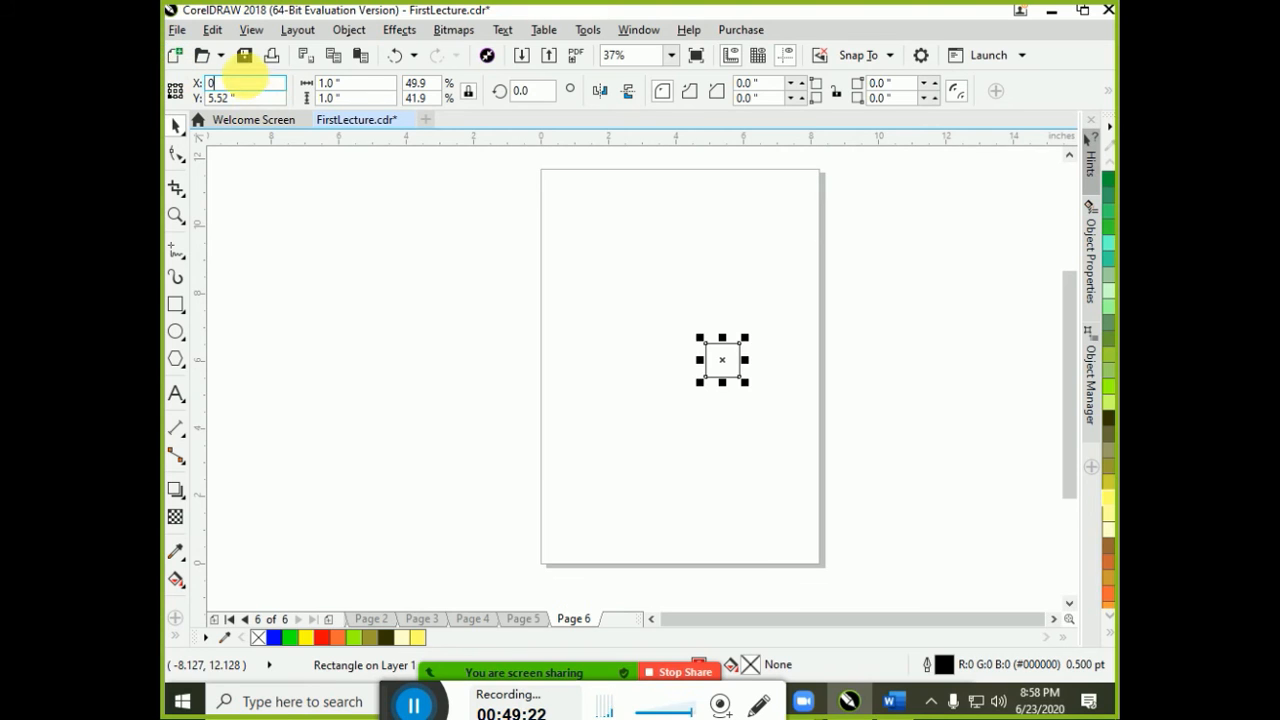
{"action": "key", "text": "Tab"}
{"action": "type", "text": "0"}
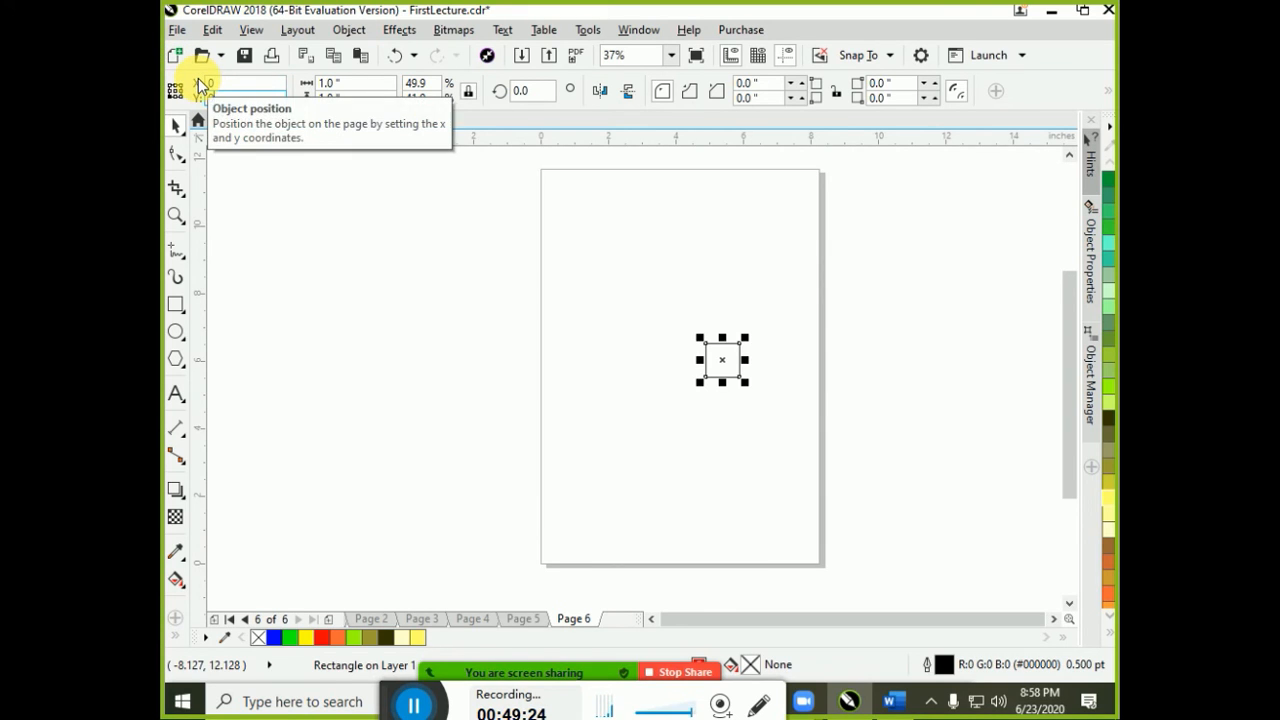
{"action": "key", "text": "Return"}
{"action": "left_click", "coordinate": [561, 550]}
{"action": "left_click", "coordinate": [561, 550]}
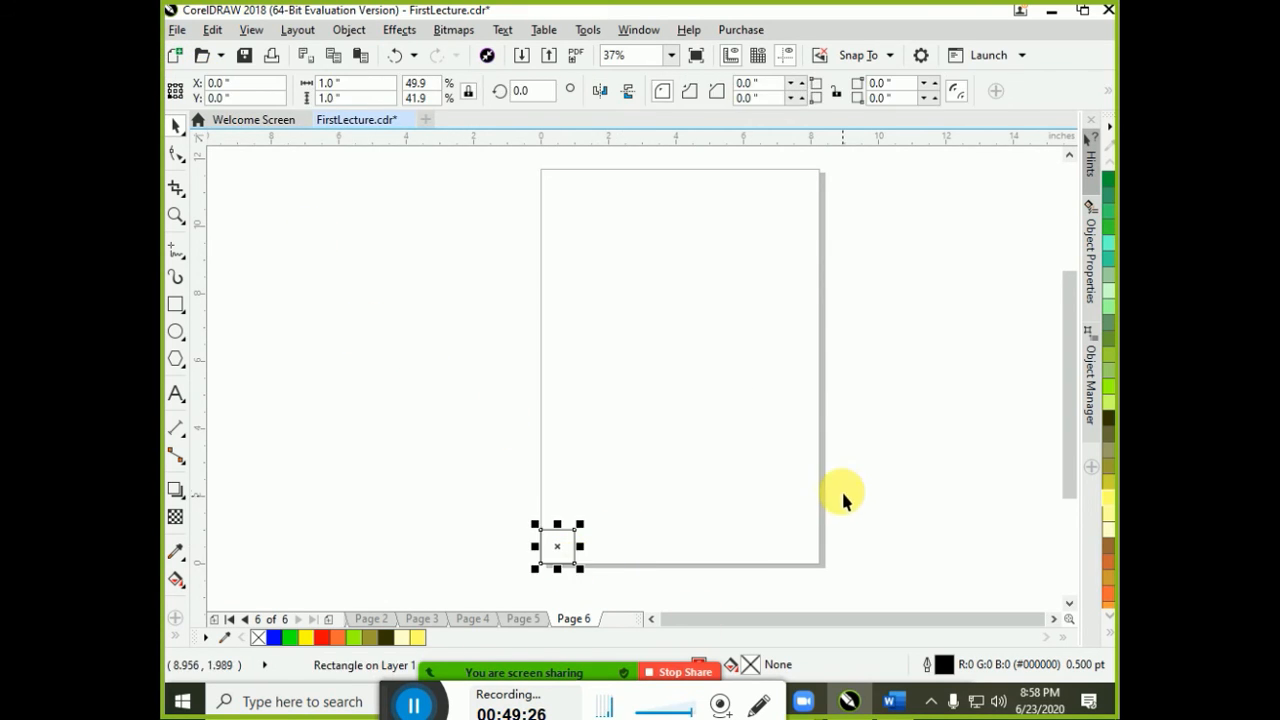
With nothing selected, set the document's duplicate distance to 1 inch horizontally and 0 inches vertically
{"action": "left_click", "coordinate": [786, 240]}
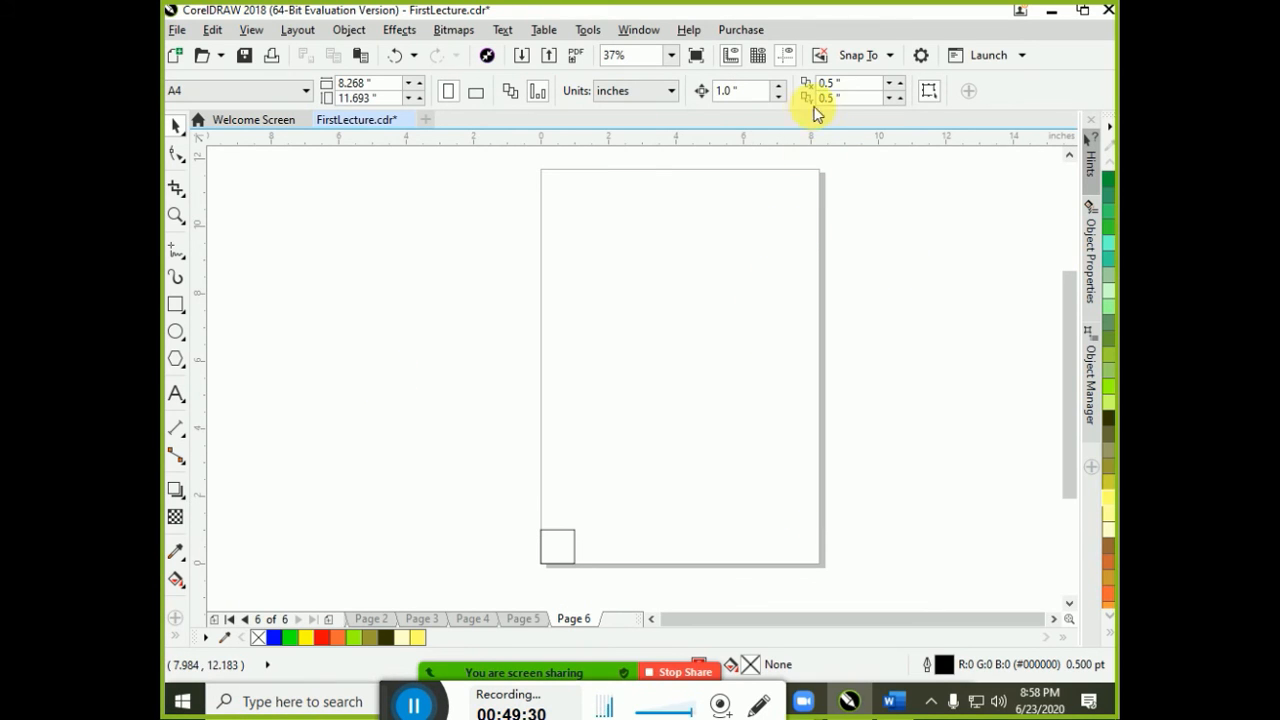
{"action": "double_click", "coordinate": [845, 84]}
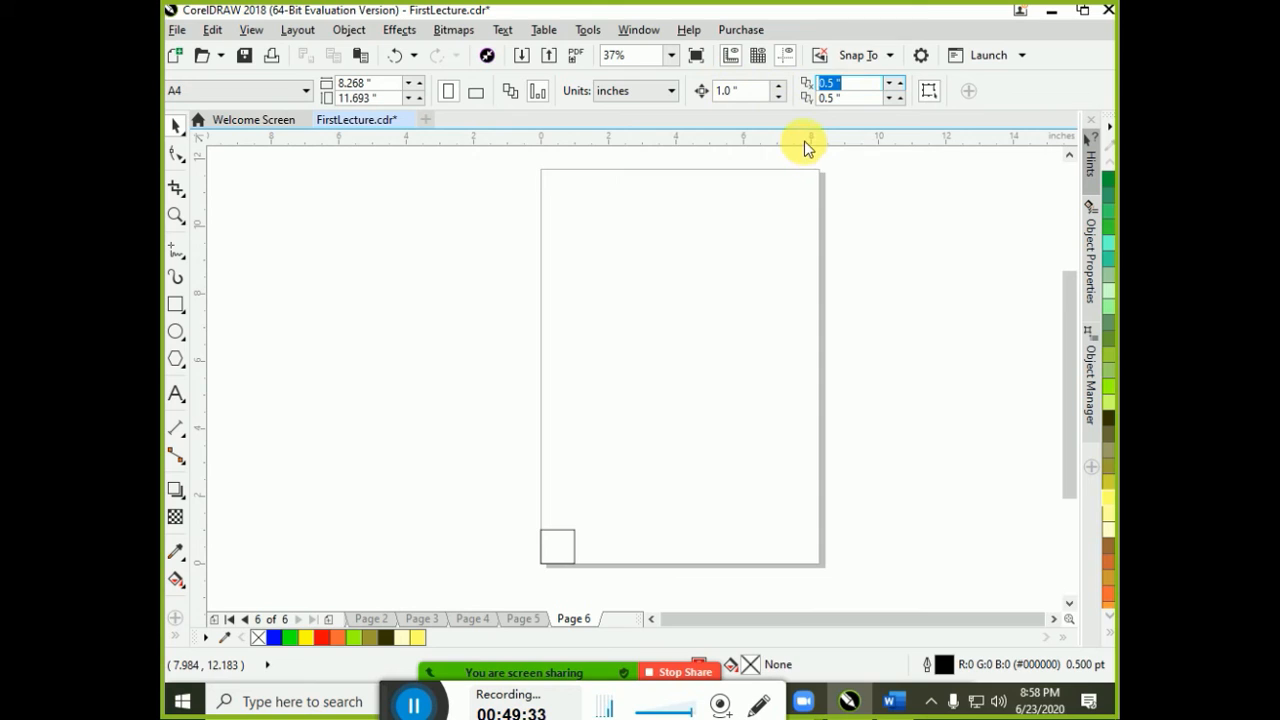
{"action": "double_click", "coordinate": [840, 97]}
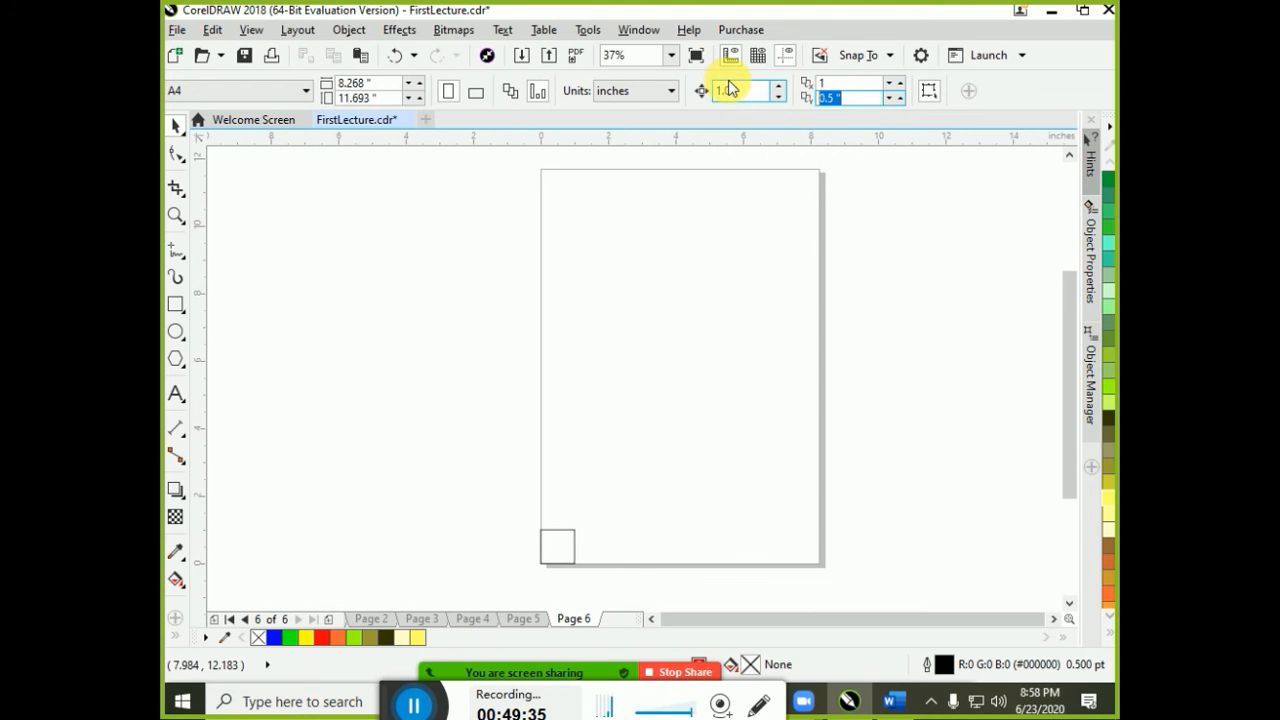
{"action": "double_click", "coordinate": [848, 97]}
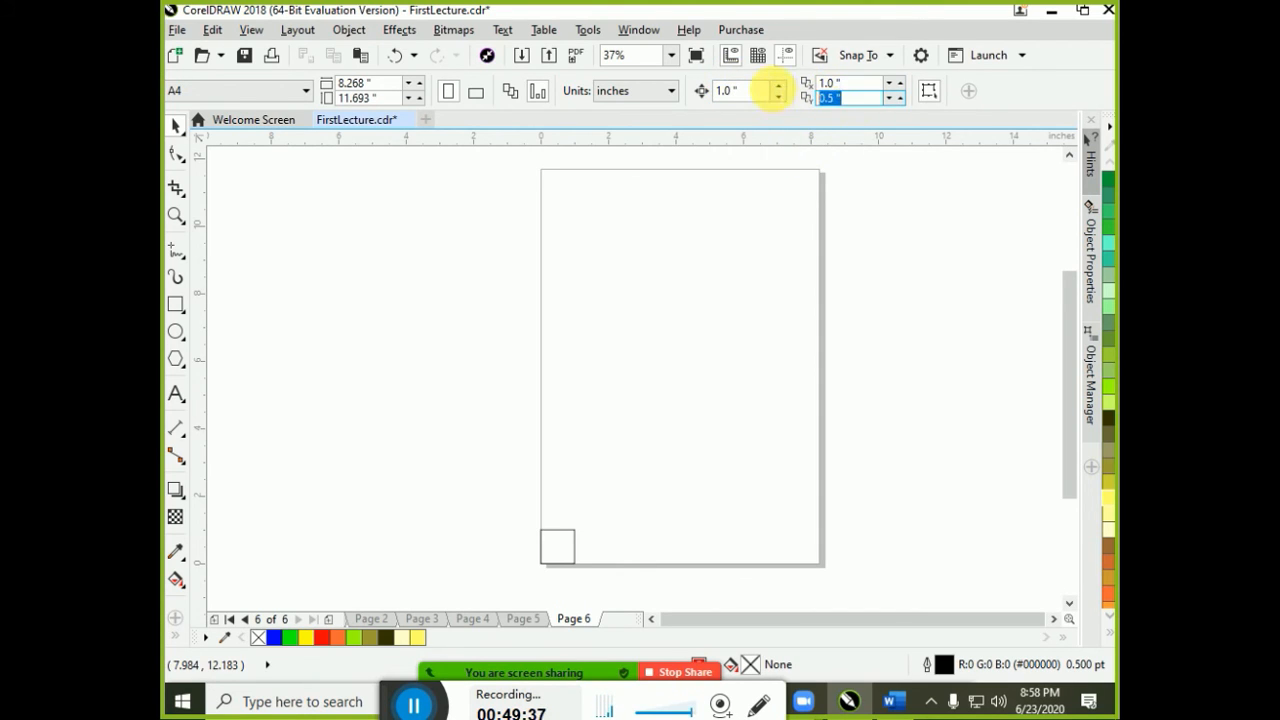
{"action": "type", "text": "0"}
{"action": "key", "text": "Return"}
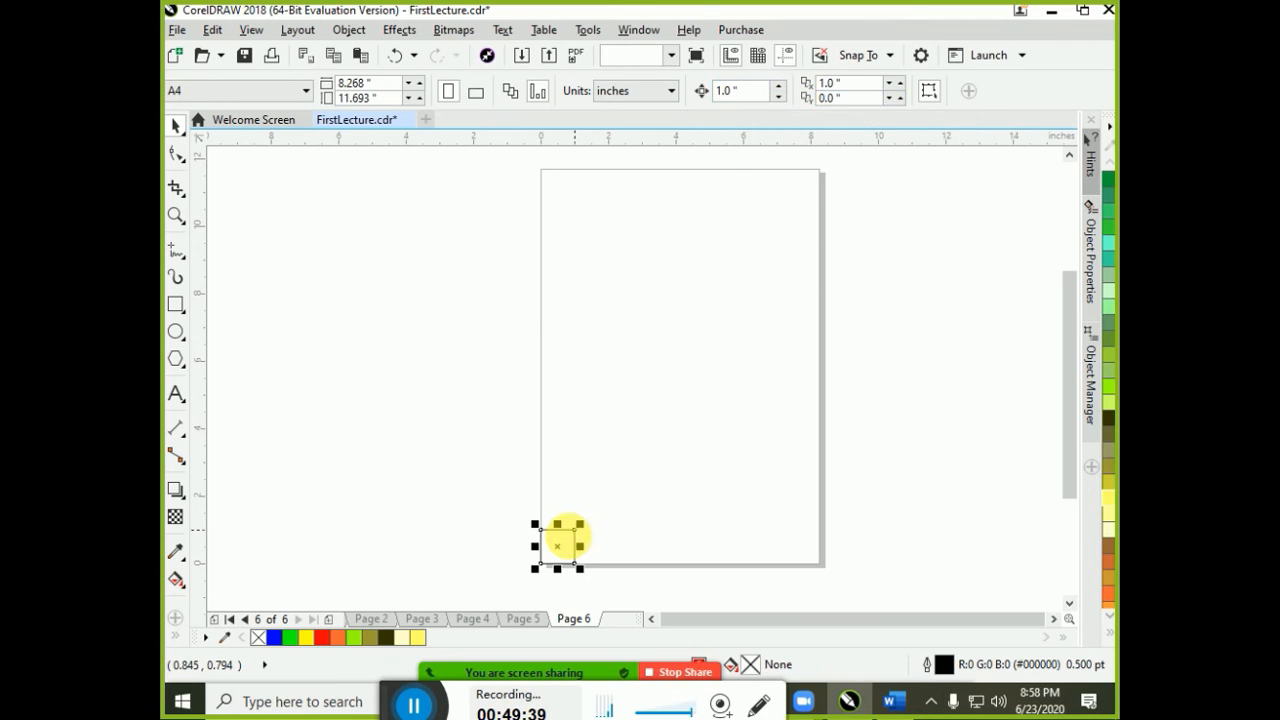
Duplicate the corner square seven times to form a row of eight along the page's bottom edge, and clear the selection
{"action": "left_click", "coordinate": [567, 537]}
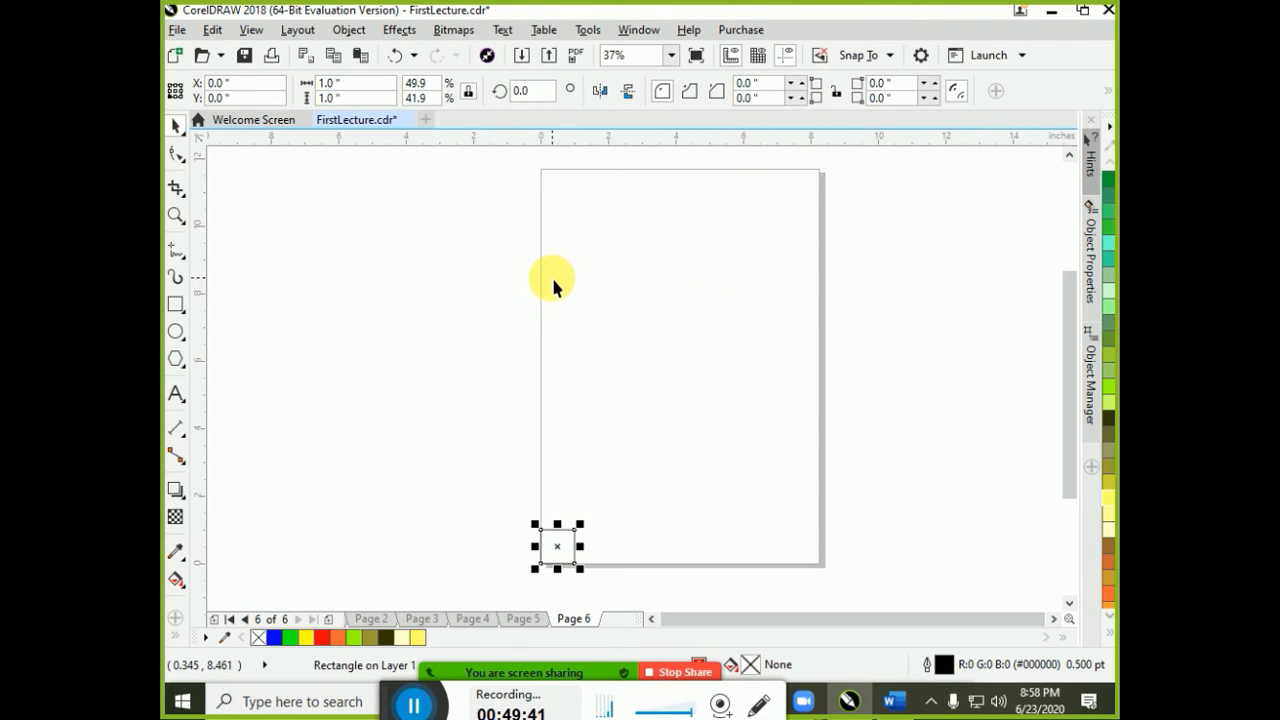
{"action": "left_click", "coordinate": [574, 400]}
{"action": "left_click", "coordinate": [570, 535]}
{"action": "key", "text": "ctrl+d"}
{"action": "key", "text": "ctrl+d"}
{"action": "key", "text": "ctrl+d"}
{"action": "key", "text": "ctrl+d"}
{"action": "key", "text": "ctrl+d"}
{"action": "key", "text": "ctrl+d"}
{"action": "key", "text": "ctrl+d"}
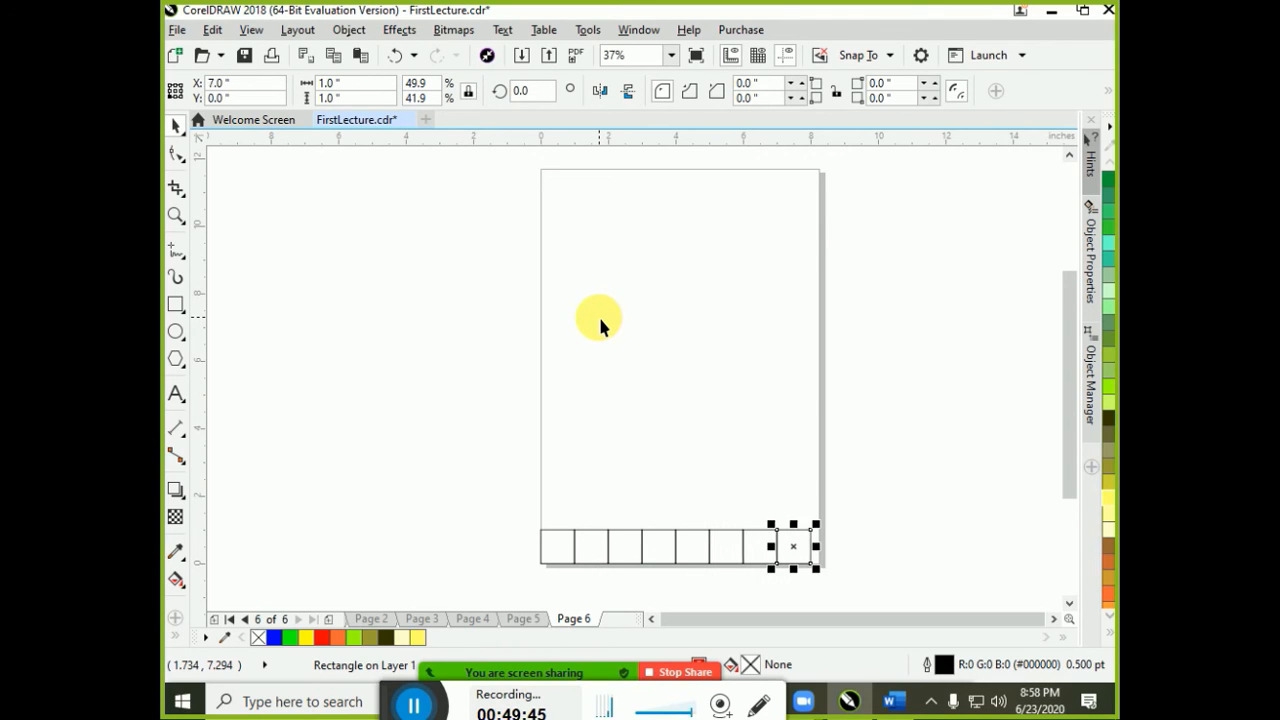
{"action": "left_click", "coordinate": [563, 404]}
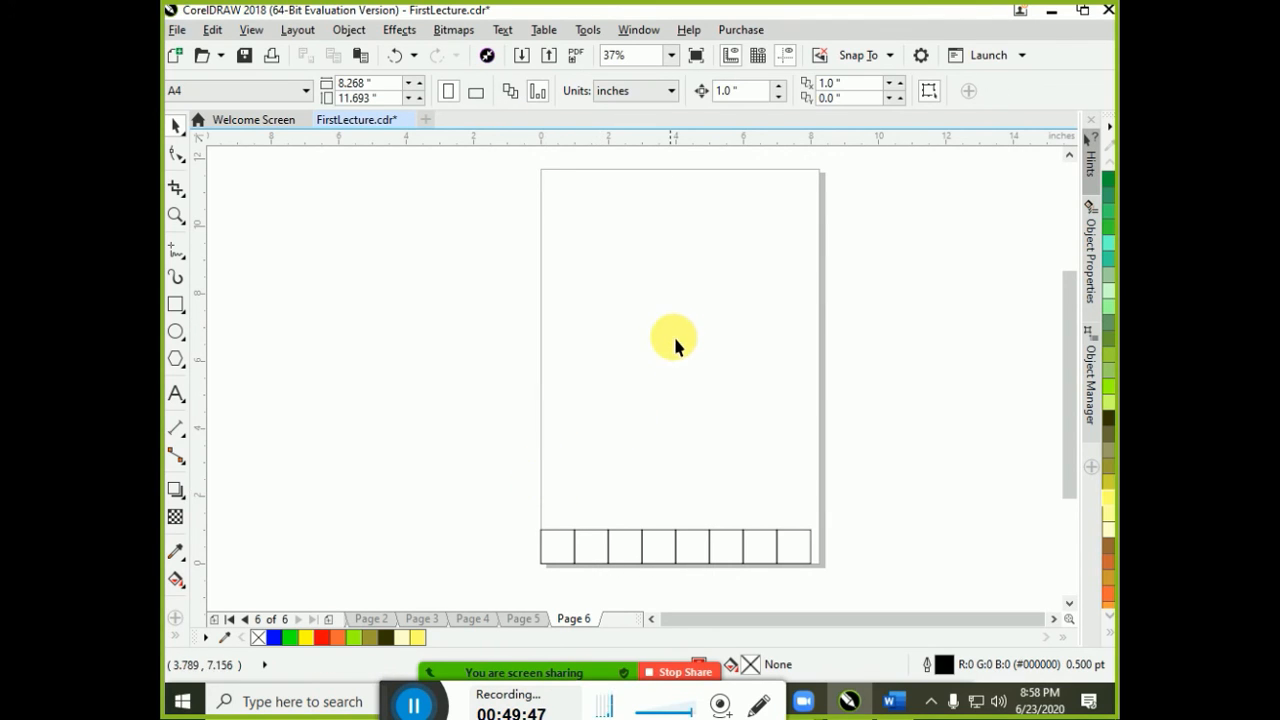
Set the page size to 8 inches wide and 8 inches high
{"action": "left_click", "coordinate": [358, 83]}
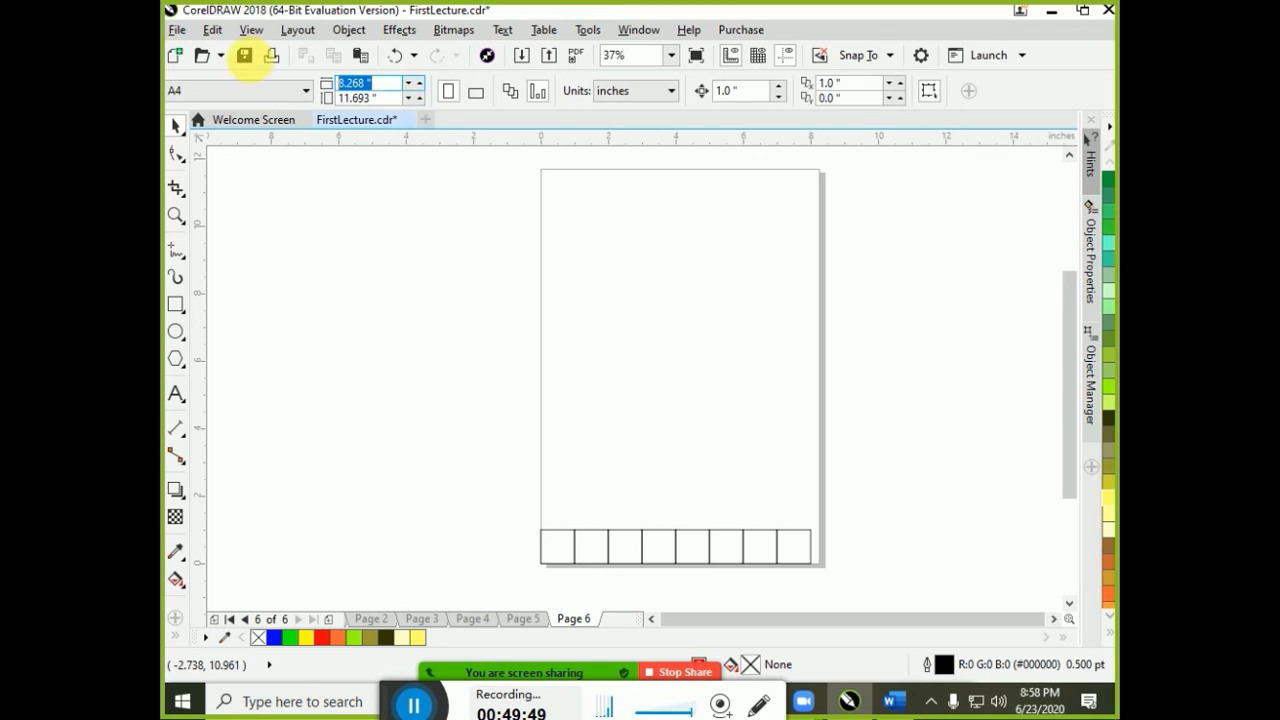
{"action": "type", "text": "8"}
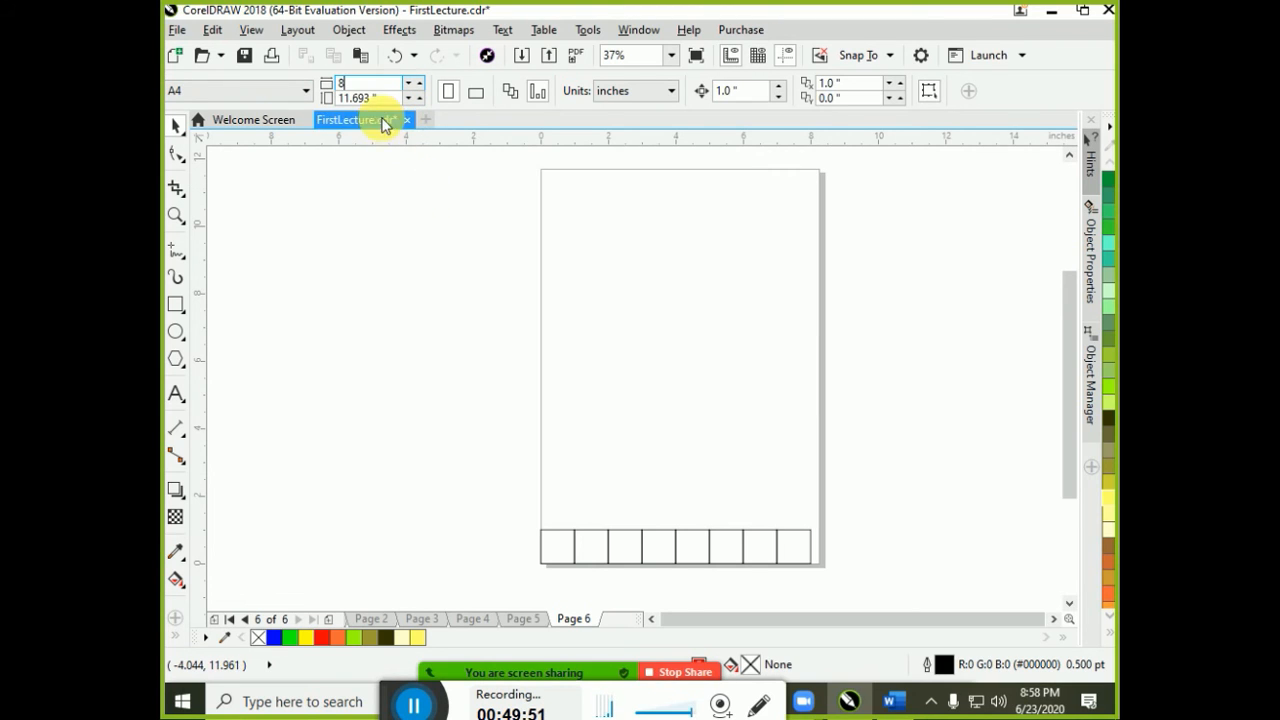
{"action": "left_click", "coordinate": [366, 97]}
{"action": "type", "text": "8"}
{"action": "key", "text": "Return"}
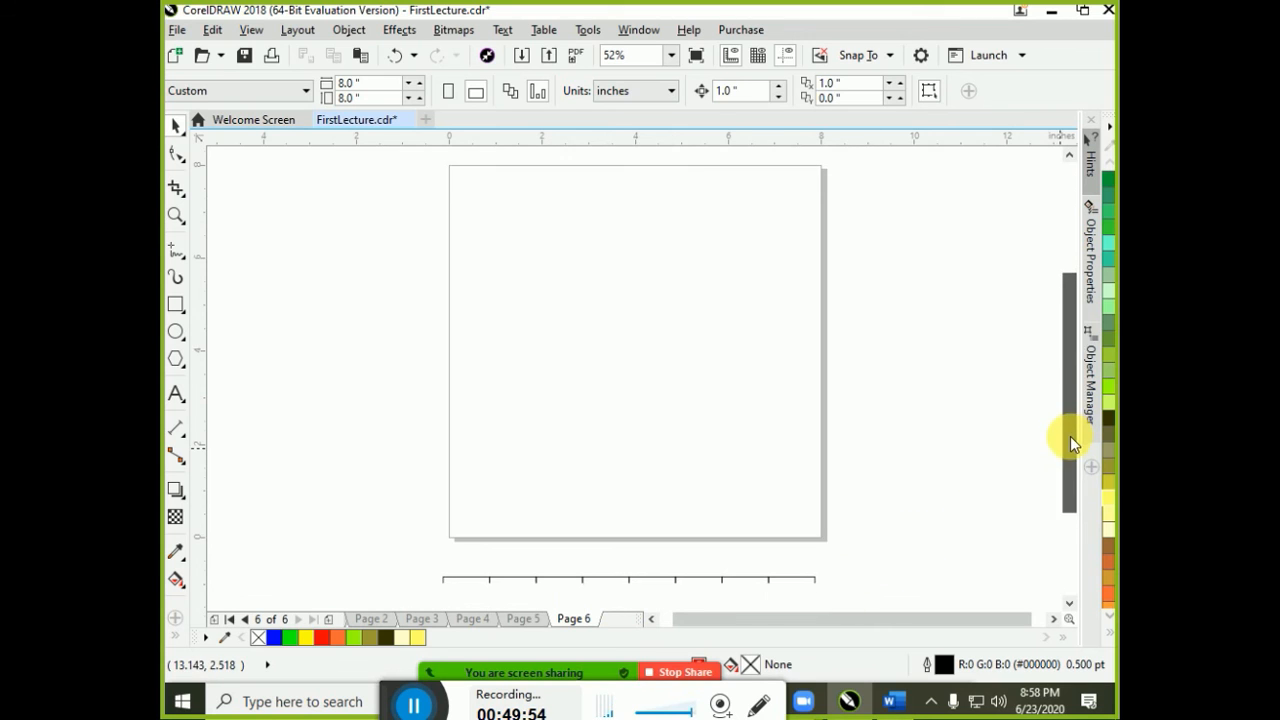
Keep one square from the row, delete the other seven, and move it onto the page at about X 0.808, Y 1.071 inches
{"action": "scroll", "coordinate": [849, 551], "scroll_direction": "down", "scroll_amount": 1}
{"action": "left_click", "coordinate": [486, 578]}
{"action": "left_click_drag", "start_coordinate": [486, 578], "coordinate": [477, 446]}
{"action": "left_click", "coordinate": [953, 456]}
{"action": "left_click_drag", "start_coordinate": [874, 380], "coordinate": [490, 529]}
{"action": "key", "text": "Delete"}
{"action": "left_click_drag", "start_coordinate": [497, 466], "coordinate": [530, 430]}
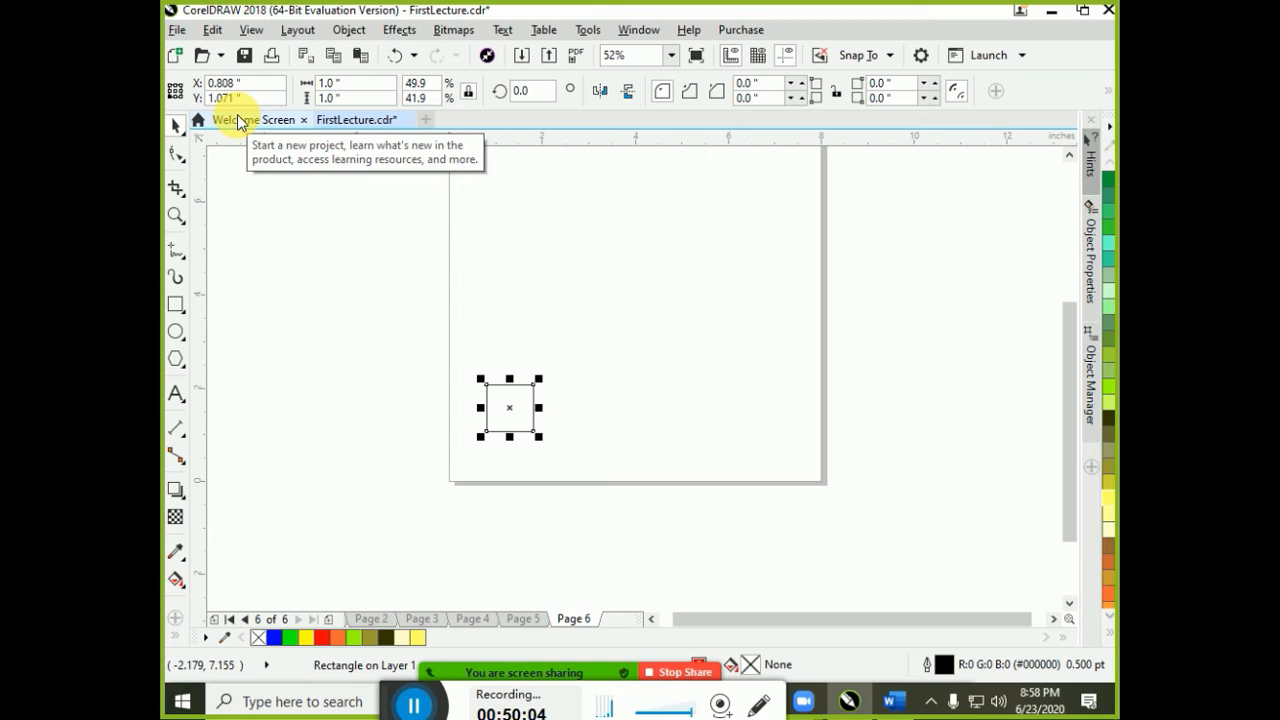
Place the remaining 1-inch square exactly in the 8-inch page's lower-left corner at X 0, Y 0
{"action": "left_click", "coordinate": [225, 83]}
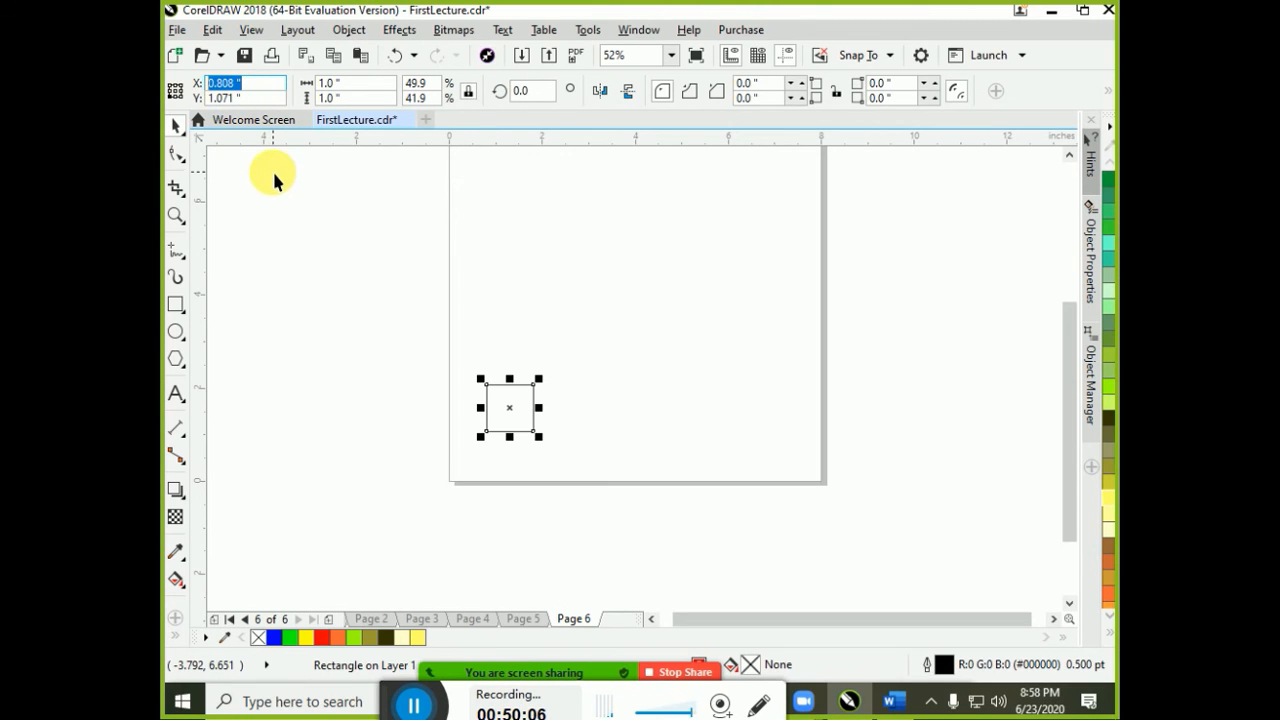
{"action": "type", "text": "0"}
{"action": "key", "text": "Tab"}
{"action": "type", "text": "0"}
{"action": "key", "text": "Return"}
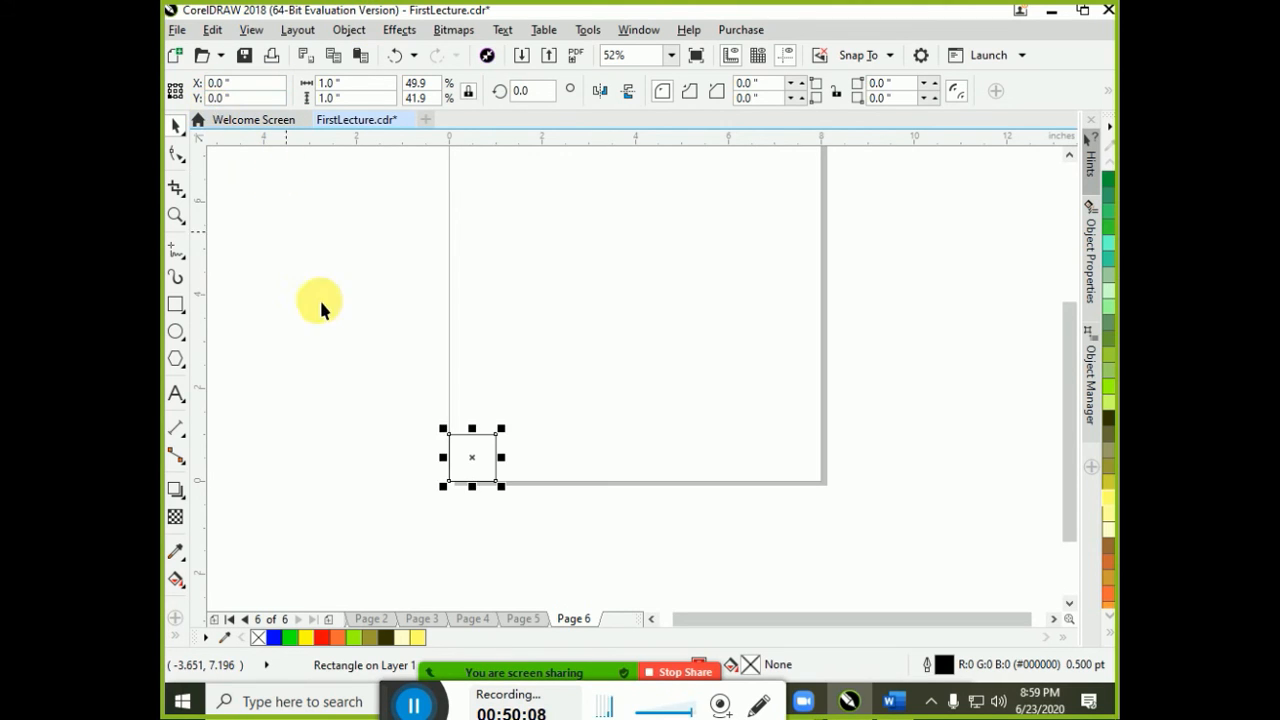
Duplicate the corner square seven times to fill the full width of the 8-inch page with a row of eight
{"action": "left_click", "coordinate": [354, 456]}
{"action": "key", "text": "Tab"}
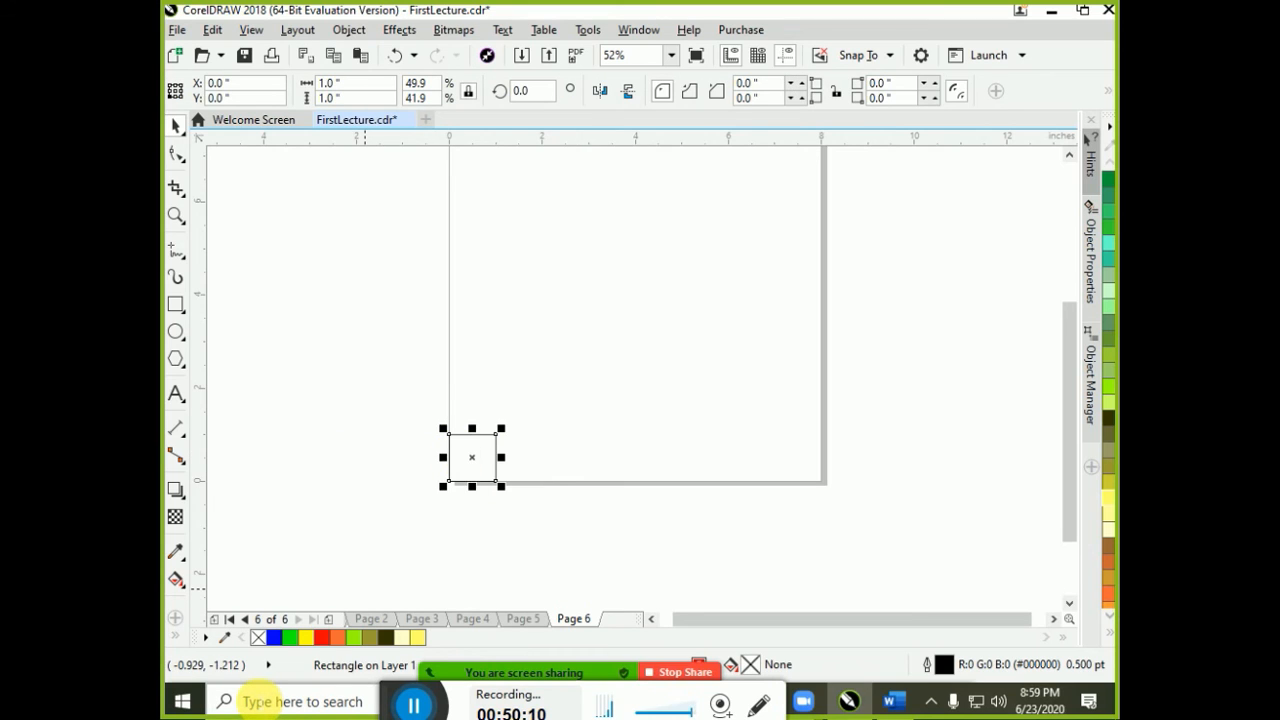
{"action": "key", "text": "ctrl+d"}
{"action": "key", "text": "ctrl+d"}
{"action": "key", "text": "ctrl+d"}
{"action": "key", "text": "ctrl+d"}
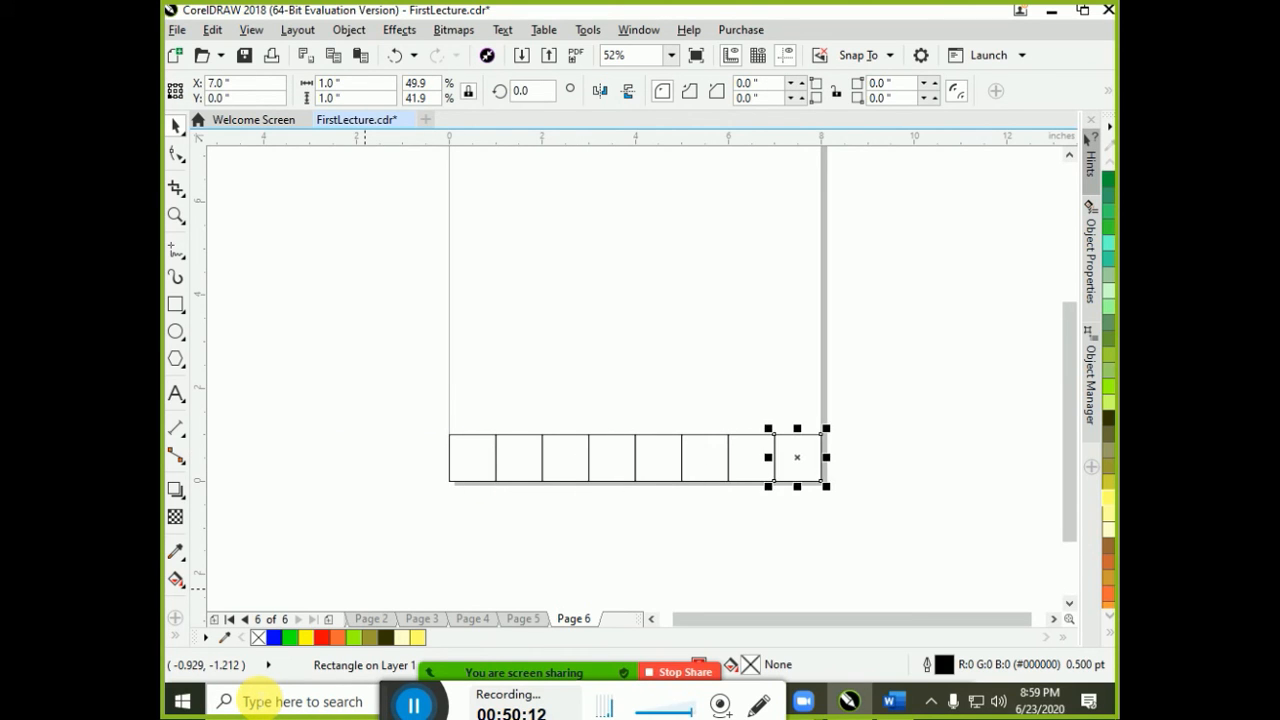
{"action": "scroll", "coordinate": [459, 454], "scroll_direction": "down", "scroll_amount": 2}
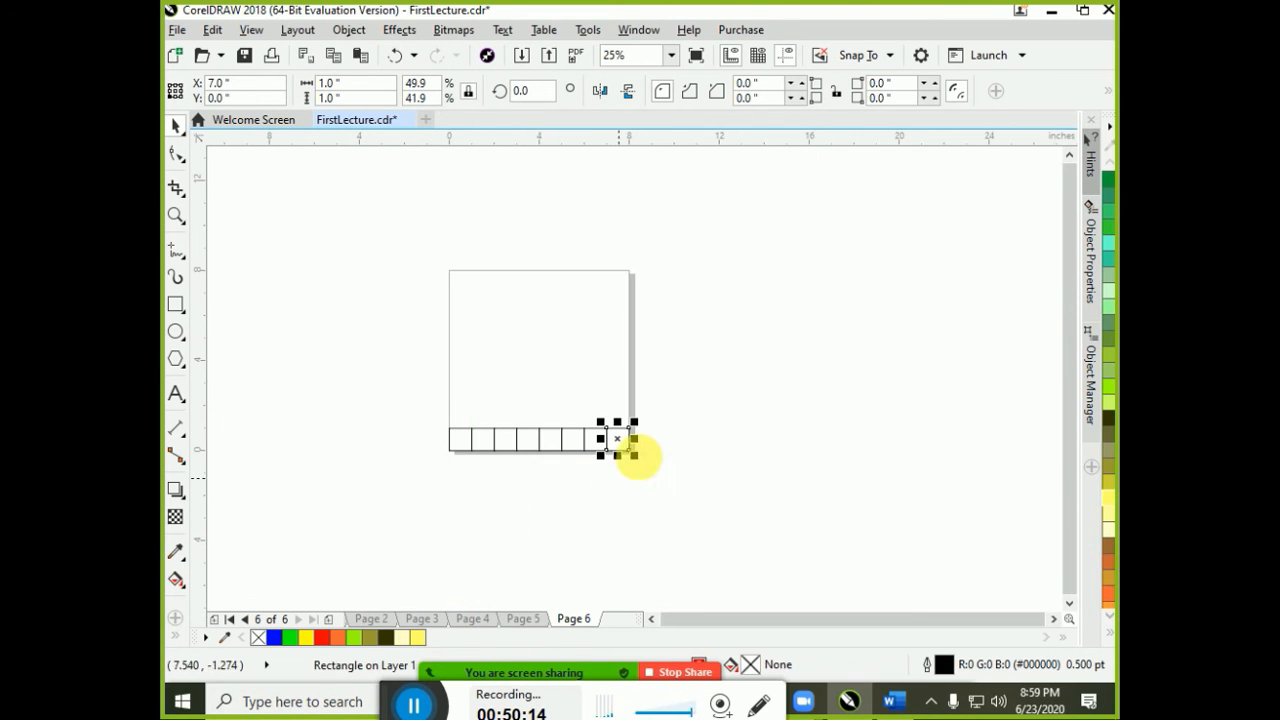
With nothing selected, set the document's duplicate distance to 0 inches horizontally and 1 inch vertically
{"action": "left_click_drag", "start_coordinate": [689, 491], "coordinate": [323, 331]}
{"action": "left_click", "coordinate": [843, 183]}
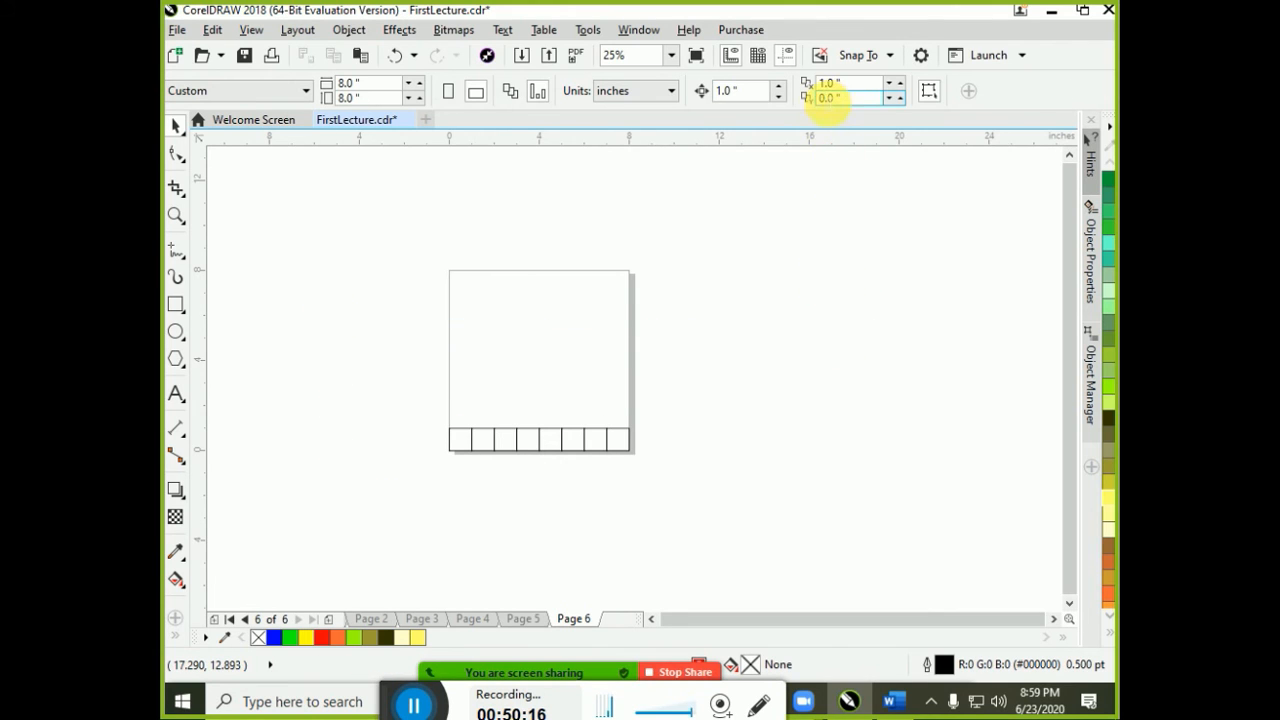
{"action": "left_click", "coordinate": [852, 84]}
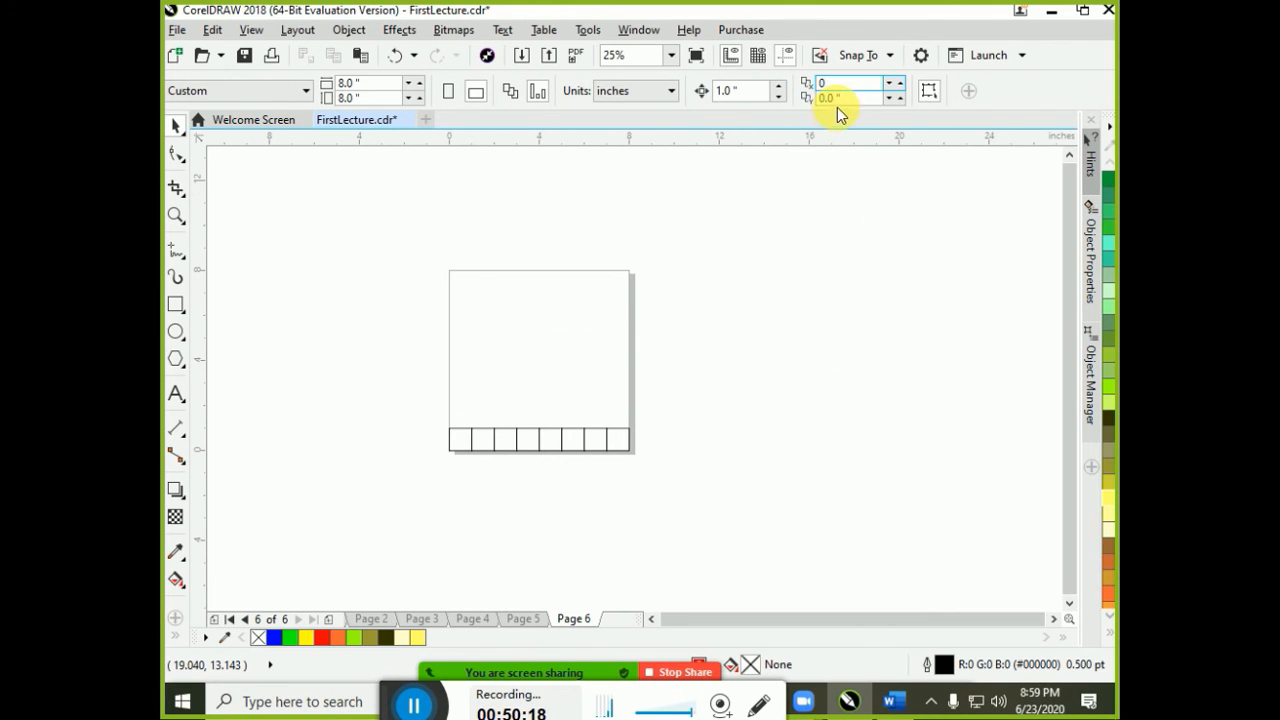
{"action": "key", "text": "Tab"}
{"action": "type", "text": "1"}
{"action": "key", "text": "Return"}
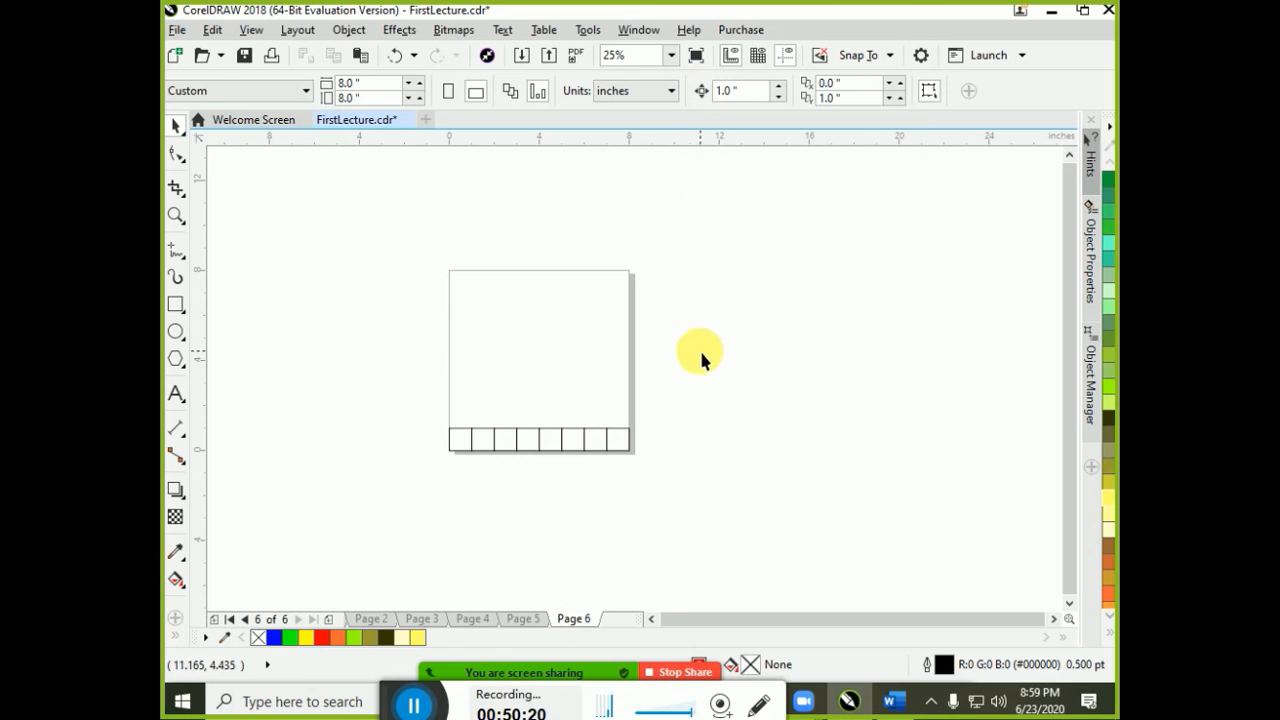
Select the whole bottom row and duplicate it upward seven times to build an 8-by-8 grid, and clear the selection
{"action": "key", "text": "ctrl+a"}
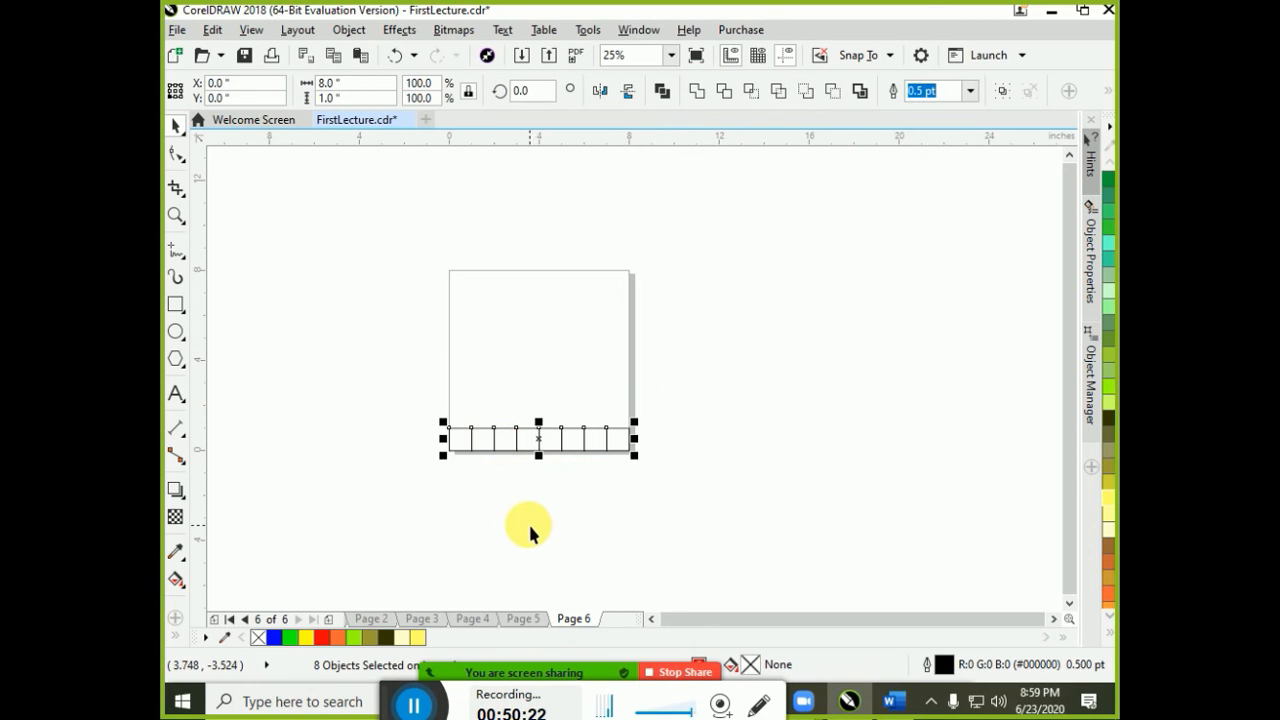
{"action": "key", "text": "ctrl+d"}
{"action": "key", "text": "ctrl+d"}
{"action": "key", "text": "ctrl+d"}
{"action": "key", "text": "ctrl+d"}
{"action": "key", "text": "ctrl+d"}
{"action": "key", "text": "ctrl+d"}
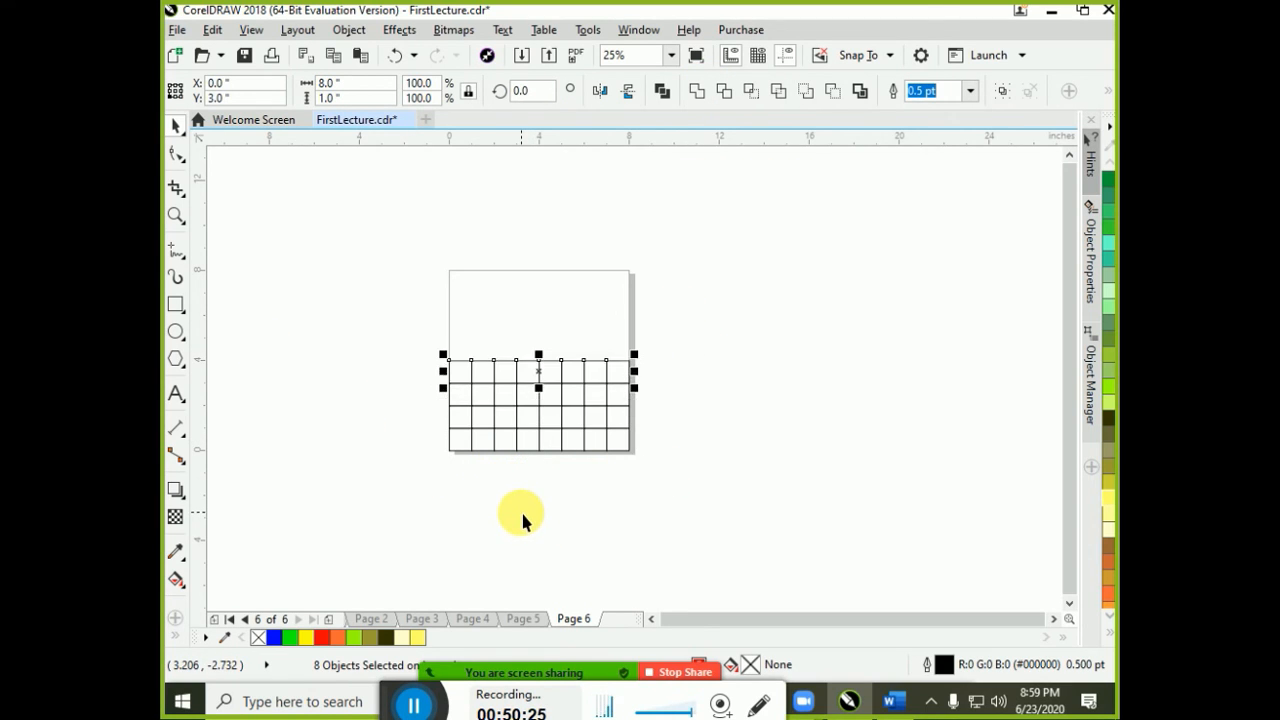
{"action": "key", "text": "ctrl+d"}
{"action": "left_click", "coordinate": [623, 517]}
{"action": "key", "text": "ctrl+a"}
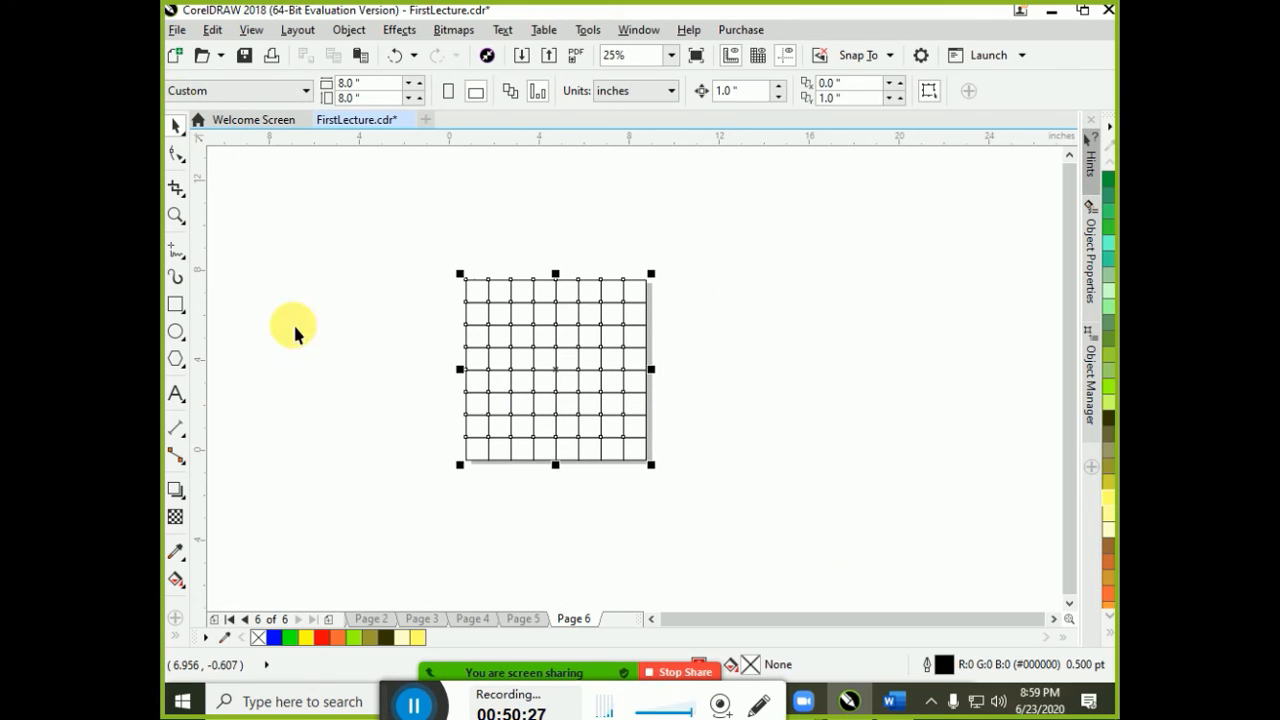
{"action": "left_click", "coordinate": [693, 505]}
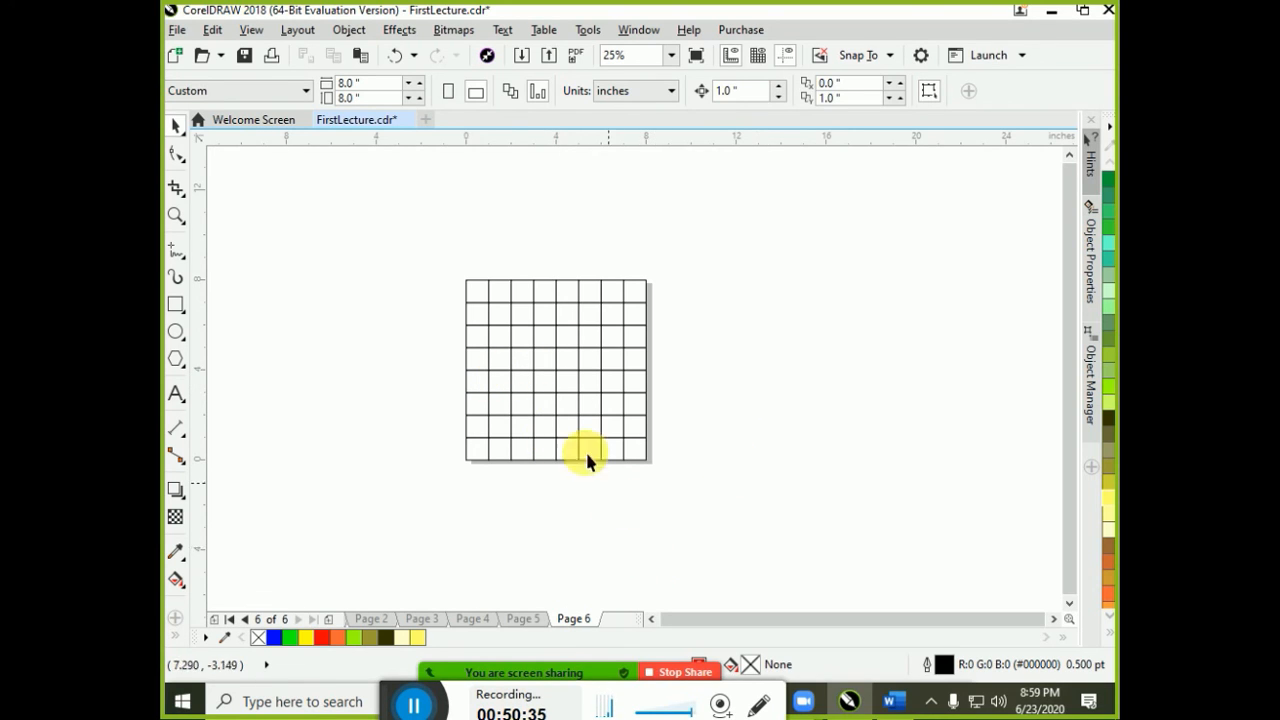
{"action": "left_click", "coordinate": [598, 535]}
Switch to File Explorer at This PC, maximize the window, and open the (D:) Uninstall SW drive
{"action": "key", "text": "super+d"}
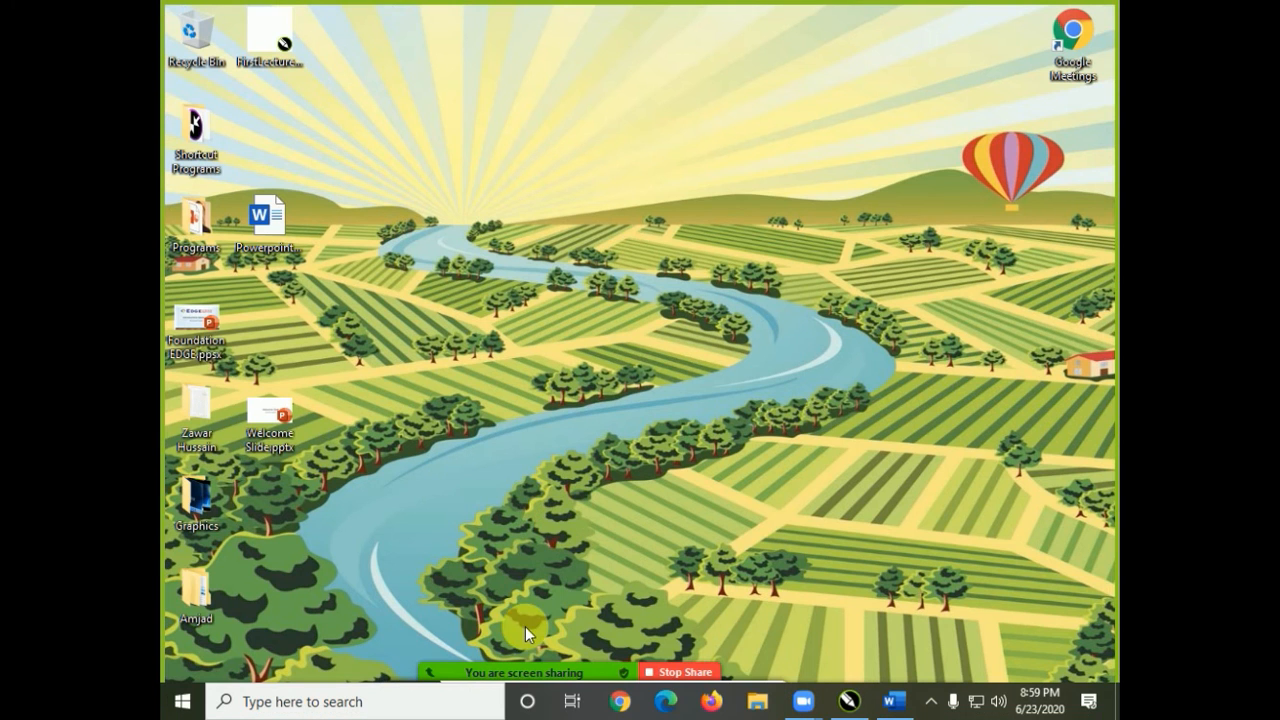
{"action": "left_click", "coordinate": [182, 701]}
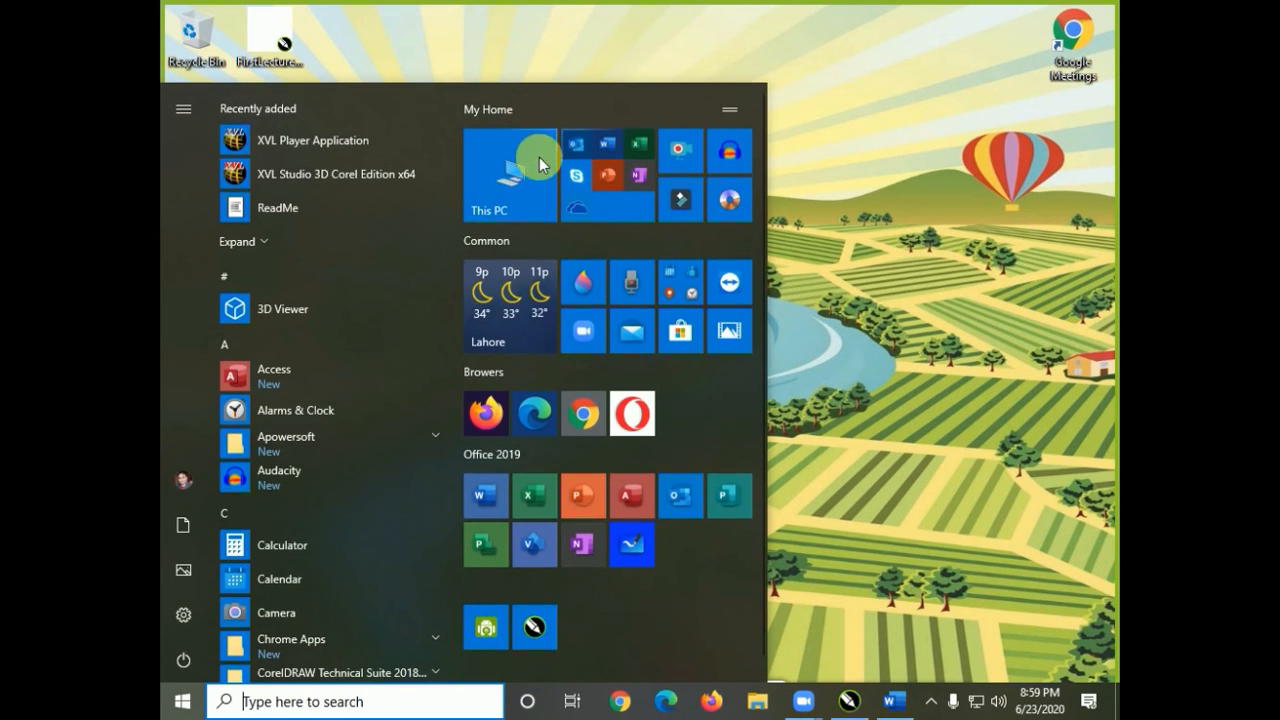
{"action": "left_click", "coordinate": [539, 159]}
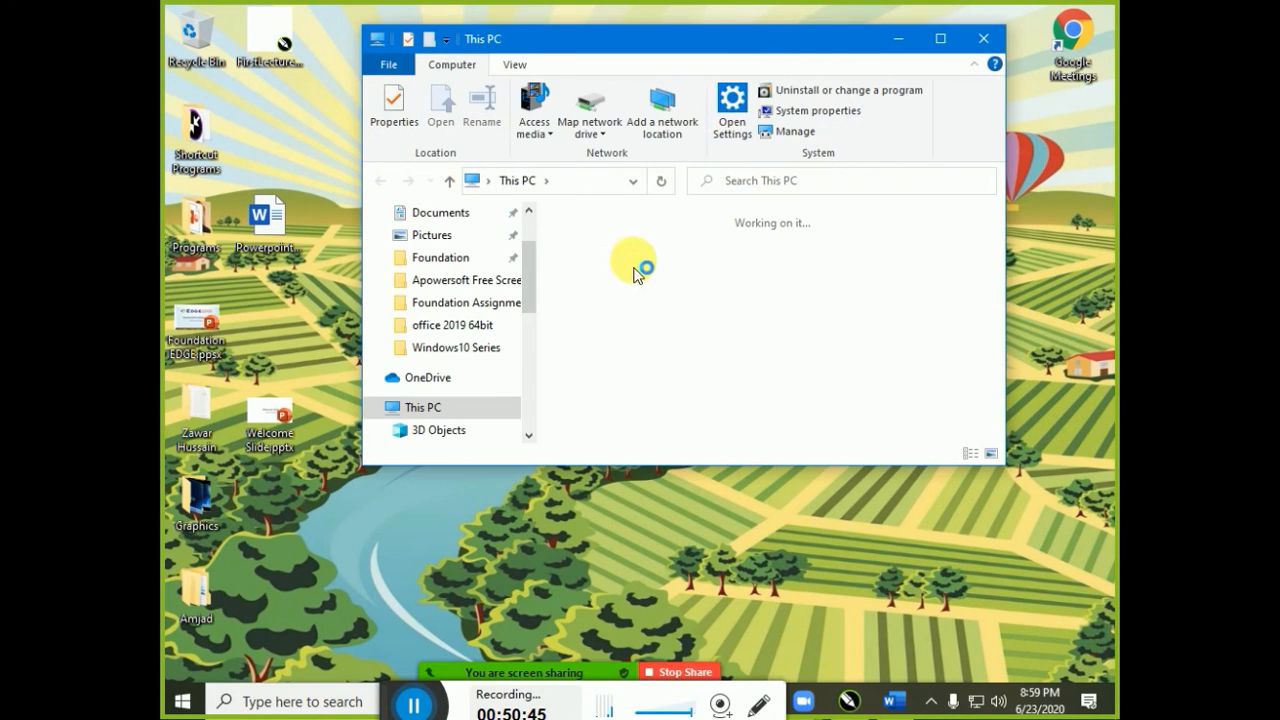
{"action": "double_click", "coordinate": [691, 36]}
{"action": "left_click", "coordinate": [686, 418]}
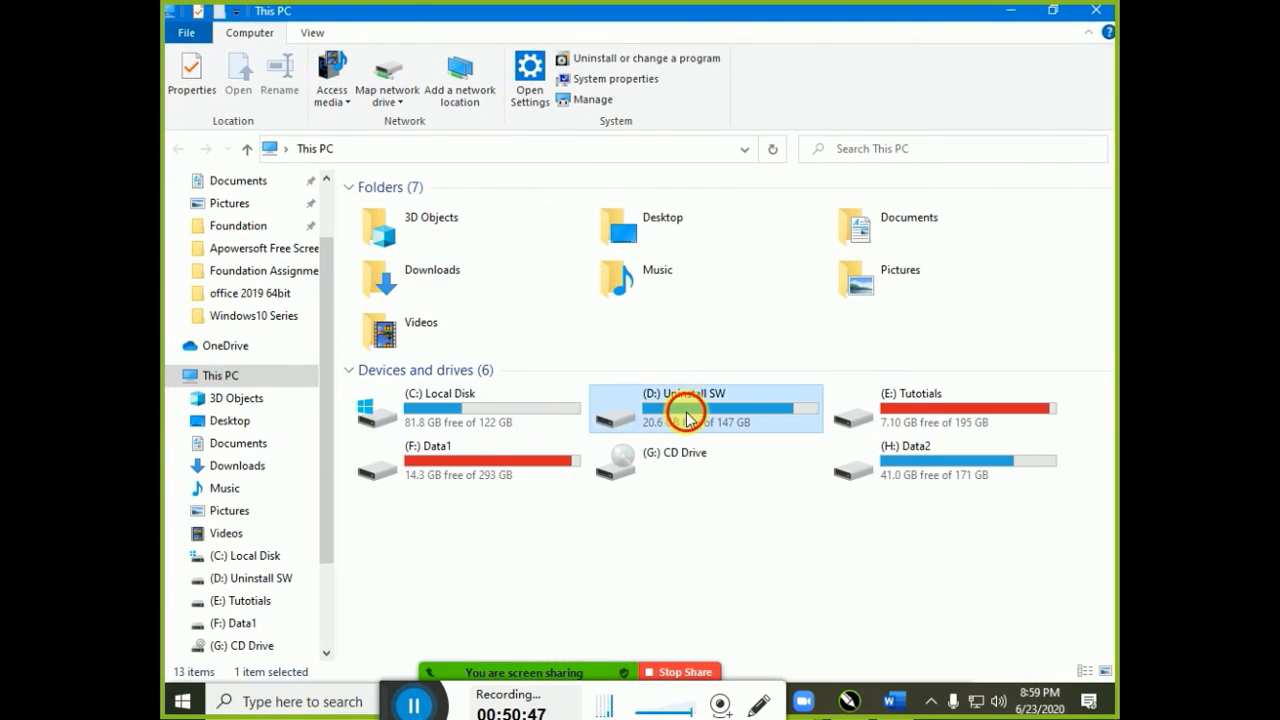
{"action": "double_click", "coordinate": [686, 418]}
Browse from the IT World folder through Graphics and Graphics Assignments into the "Assinment and work" folder
{"action": "double_click", "coordinate": [412, 285]}
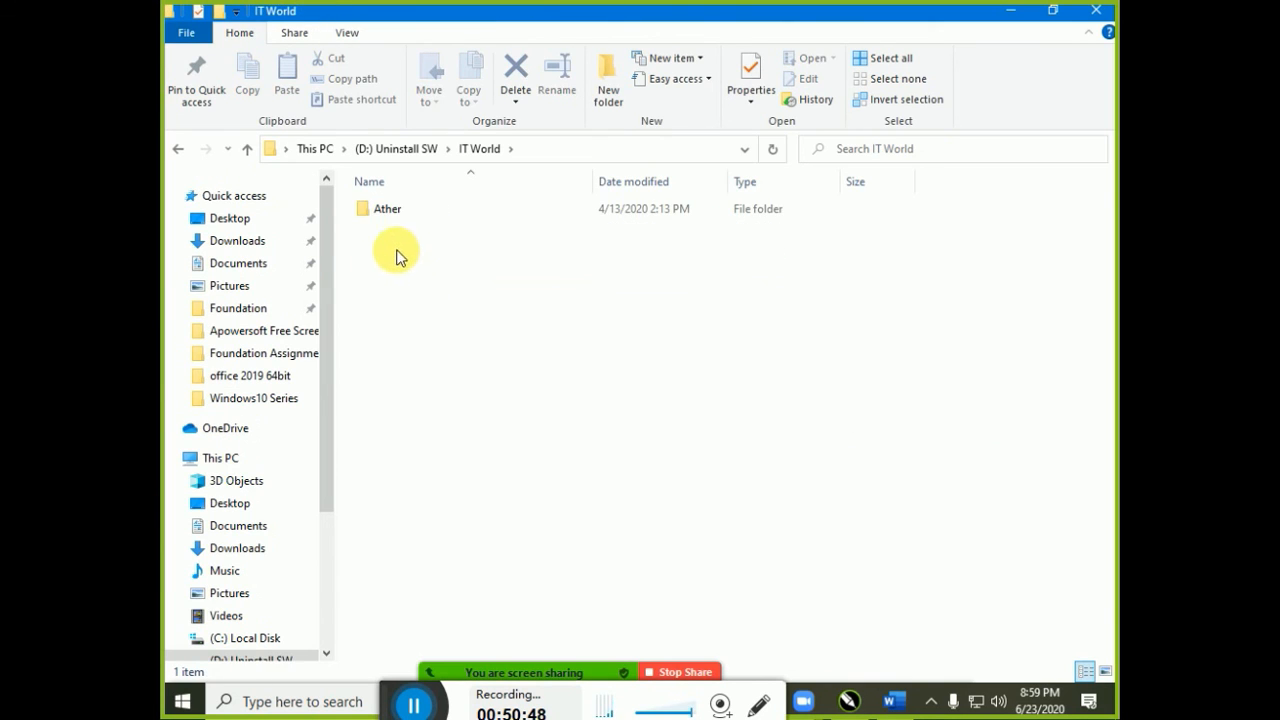
{"action": "double_click", "coordinate": [381, 212]}
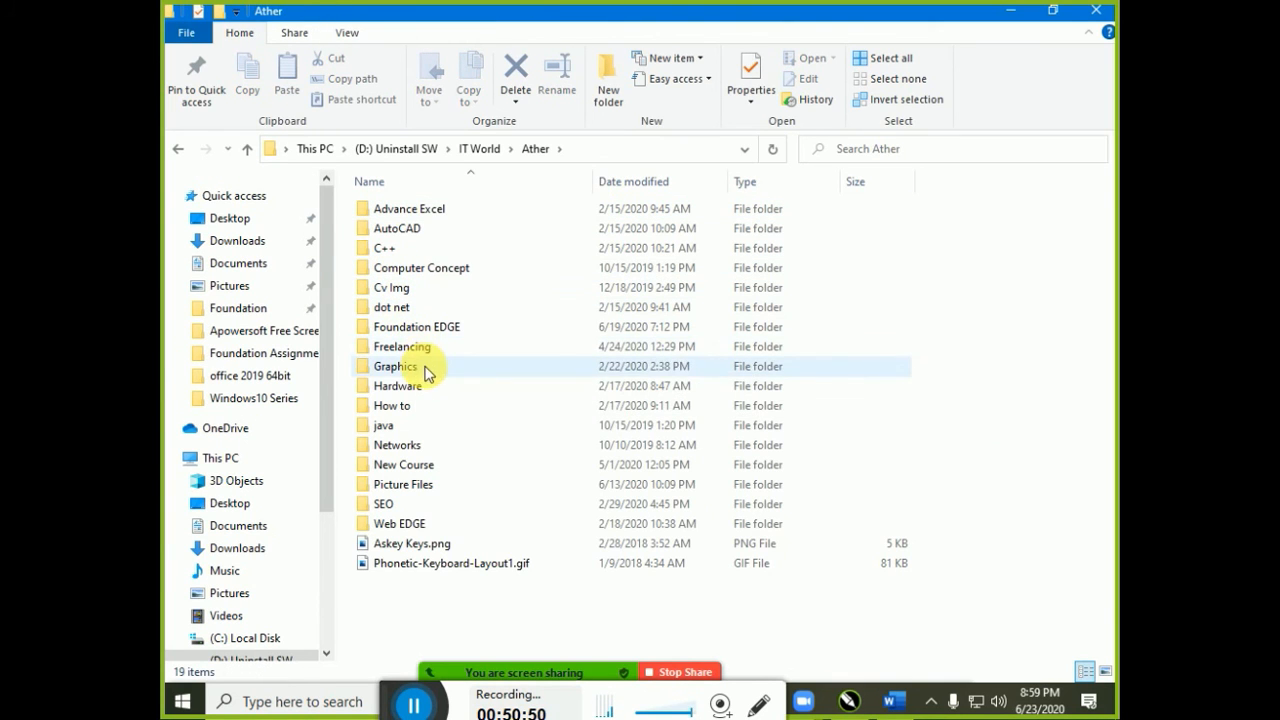
{"action": "double_click", "coordinate": [425, 369]}
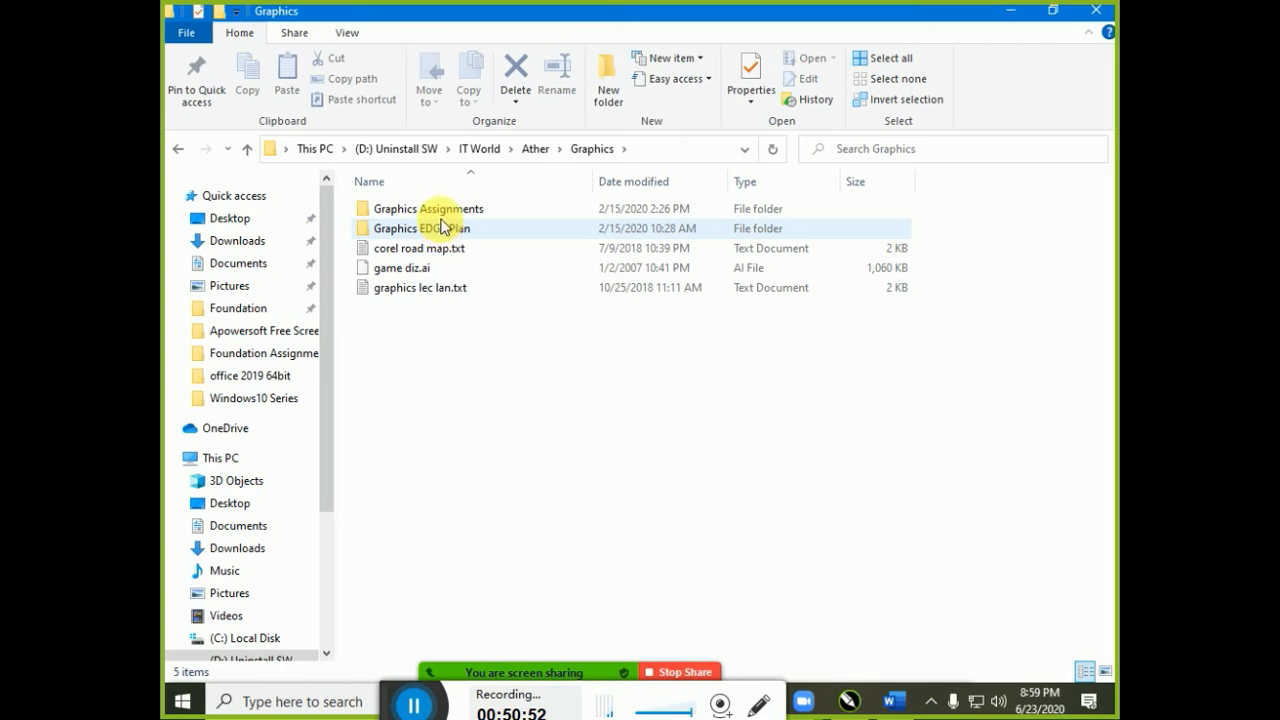
{"action": "double_click", "coordinate": [414, 209]}
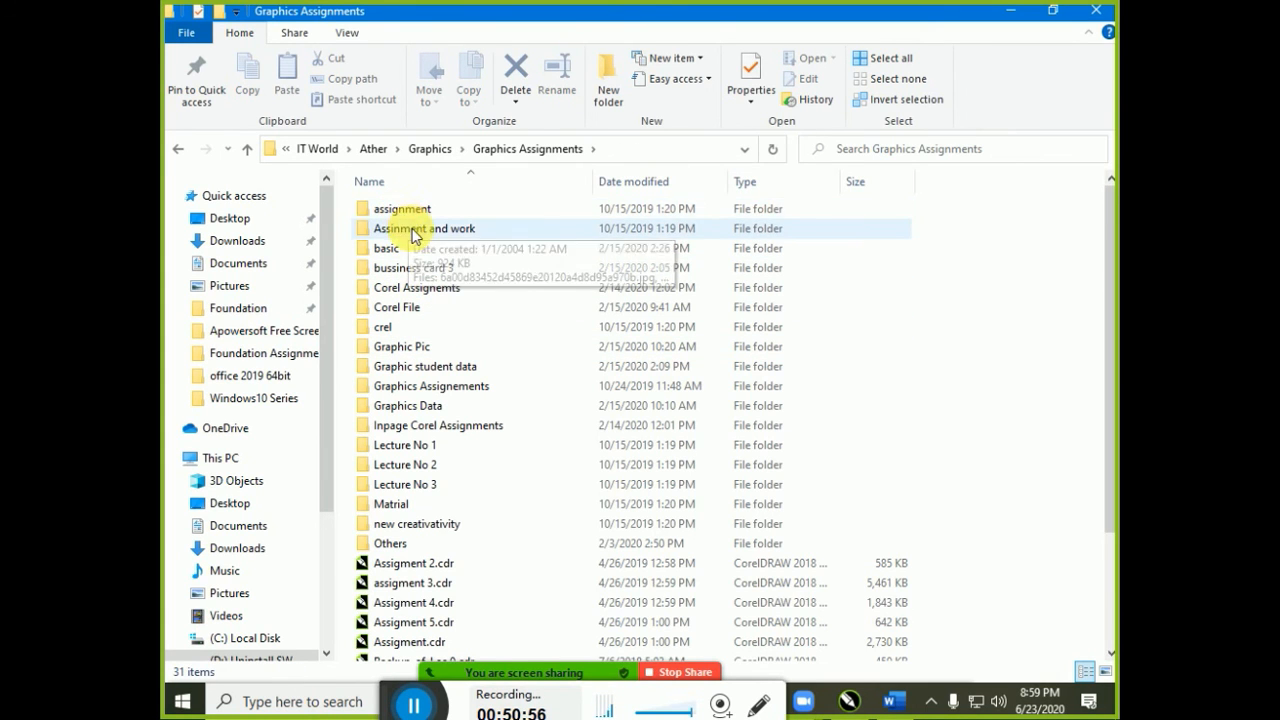
{"action": "double_click", "coordinate": [410, 228]}
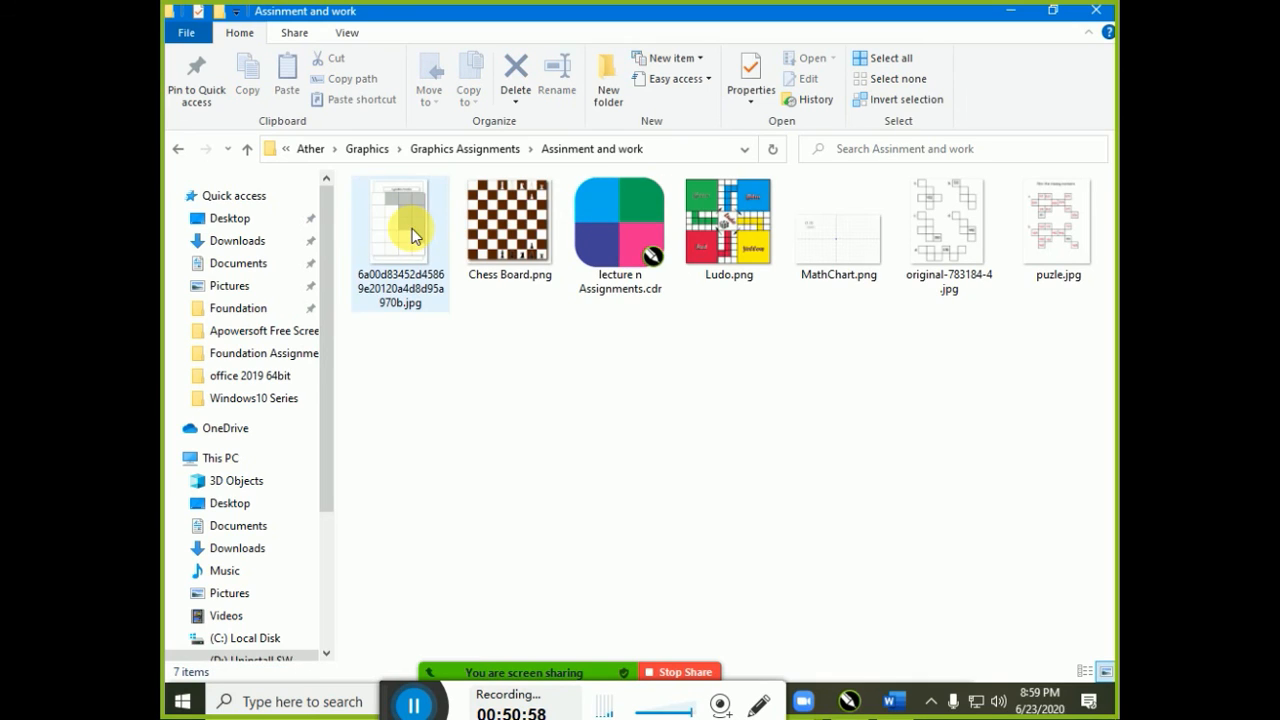
Point out the practice images by selecting Chess Board.png, the shaded grid sheet, MathChart.png, original-783184-4.jpg and puzle.jpg
{"action": "left_click", "coordinate": [528, 305]}
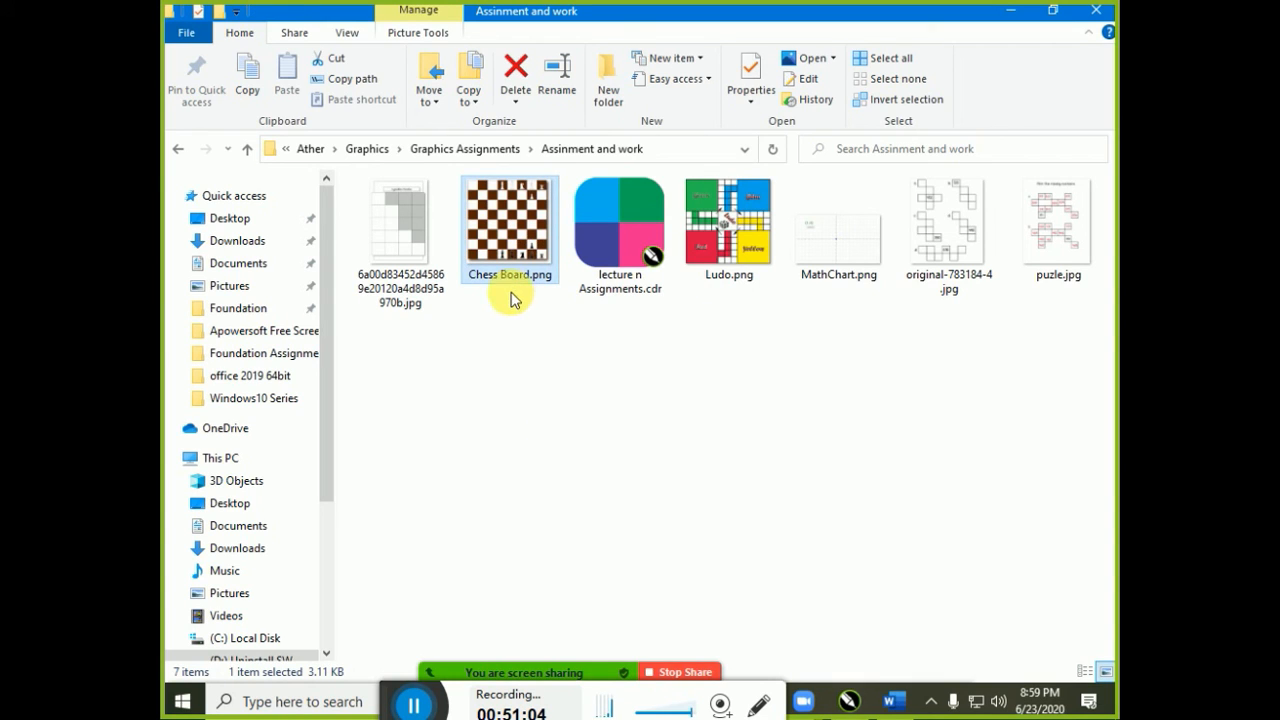
{"action": "left_click", "coordinate": [398, 245], "text": "ctrl"}
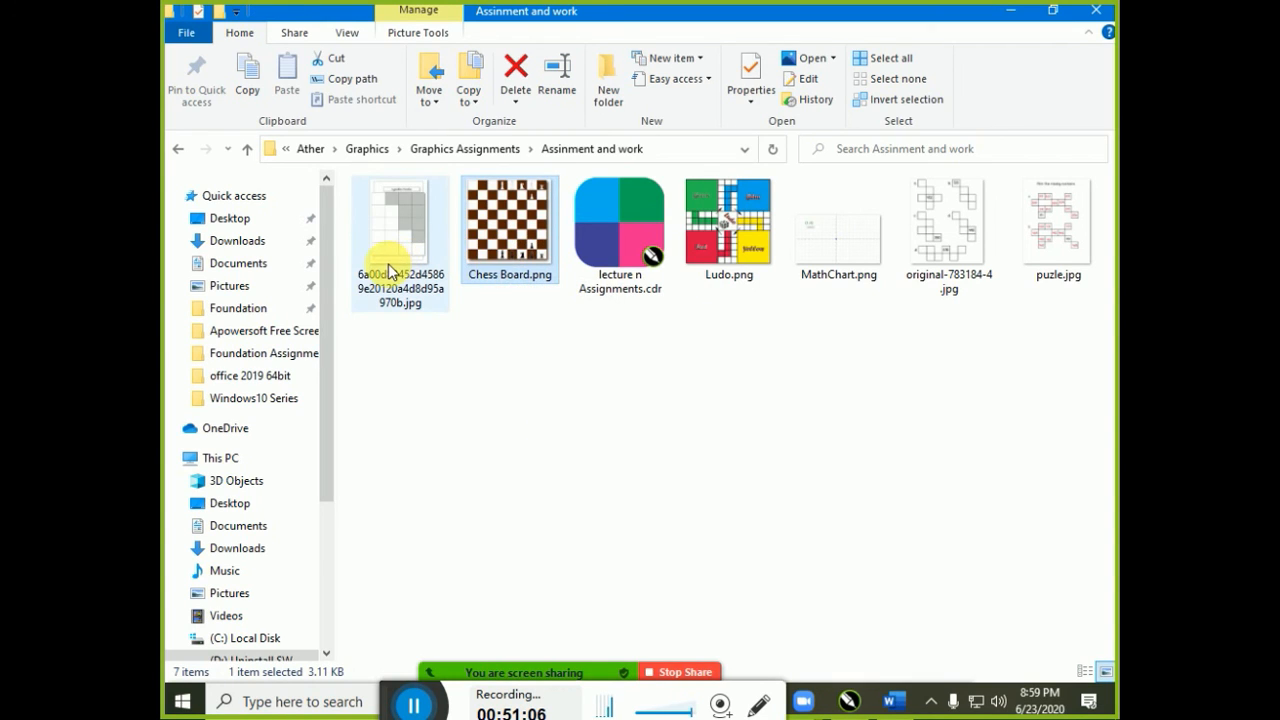
{"action": "left_click", "coordinate": [840, 260], "text": "ctrl"}
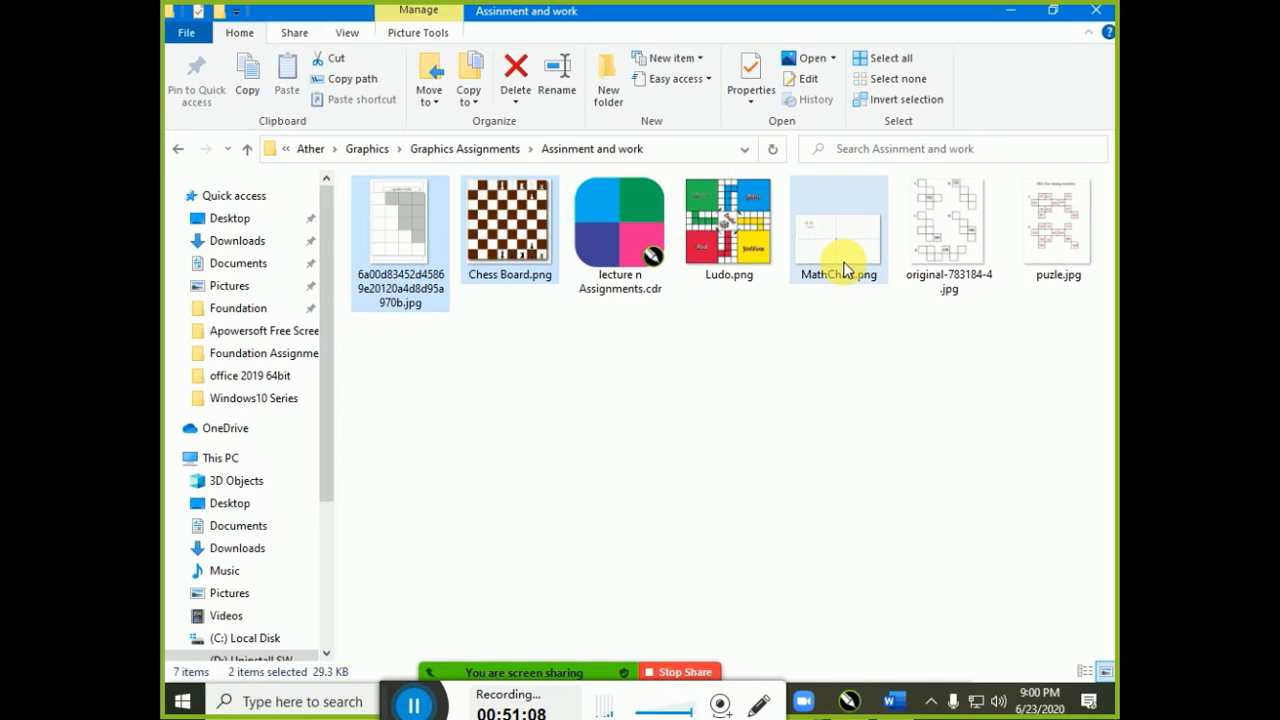
{"action": "left_click", "coordinate": [953, 244], "text": "ctrl"}
{"action": "left_click", "coordinate": [1050, 245], "text": "ctrl"}
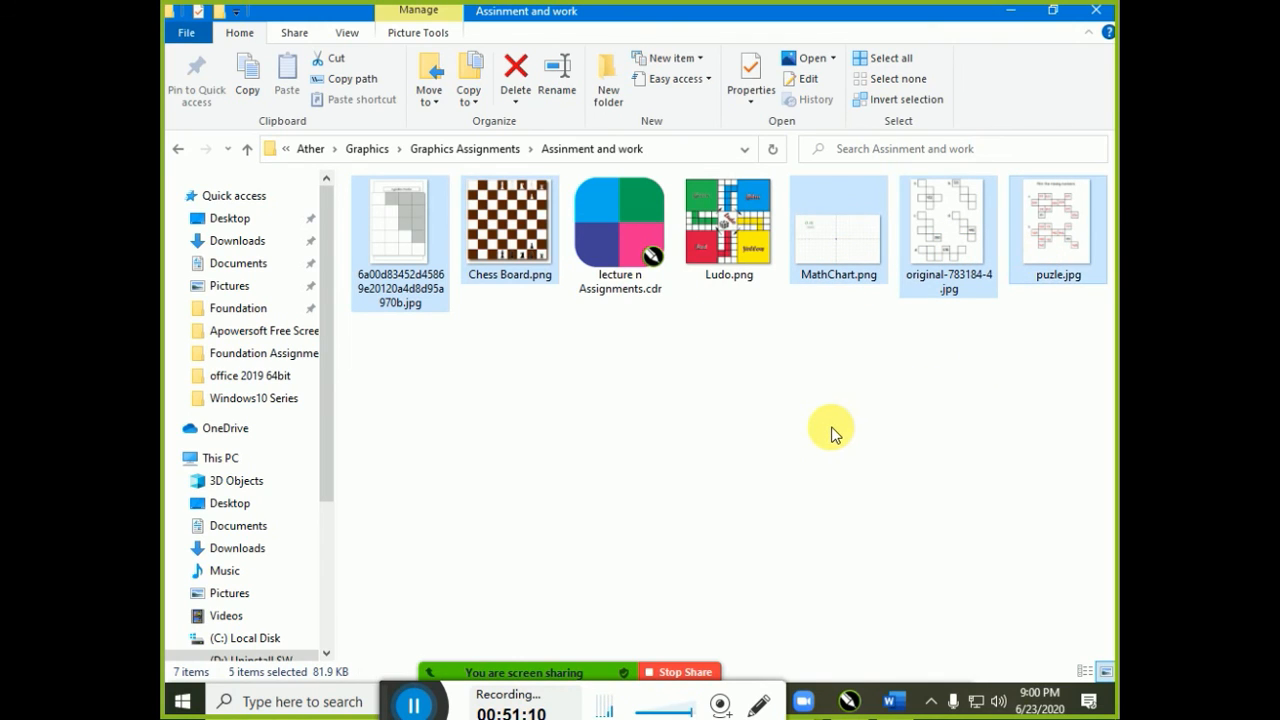
{"action": "left_click", "coordinate": [520, 251], "text": "ctrl"}
Turn on the preview pane for "lecture n Assignments.cdr" and look through its pages
{"action": "left_click", "coordinate": [630, 254]}
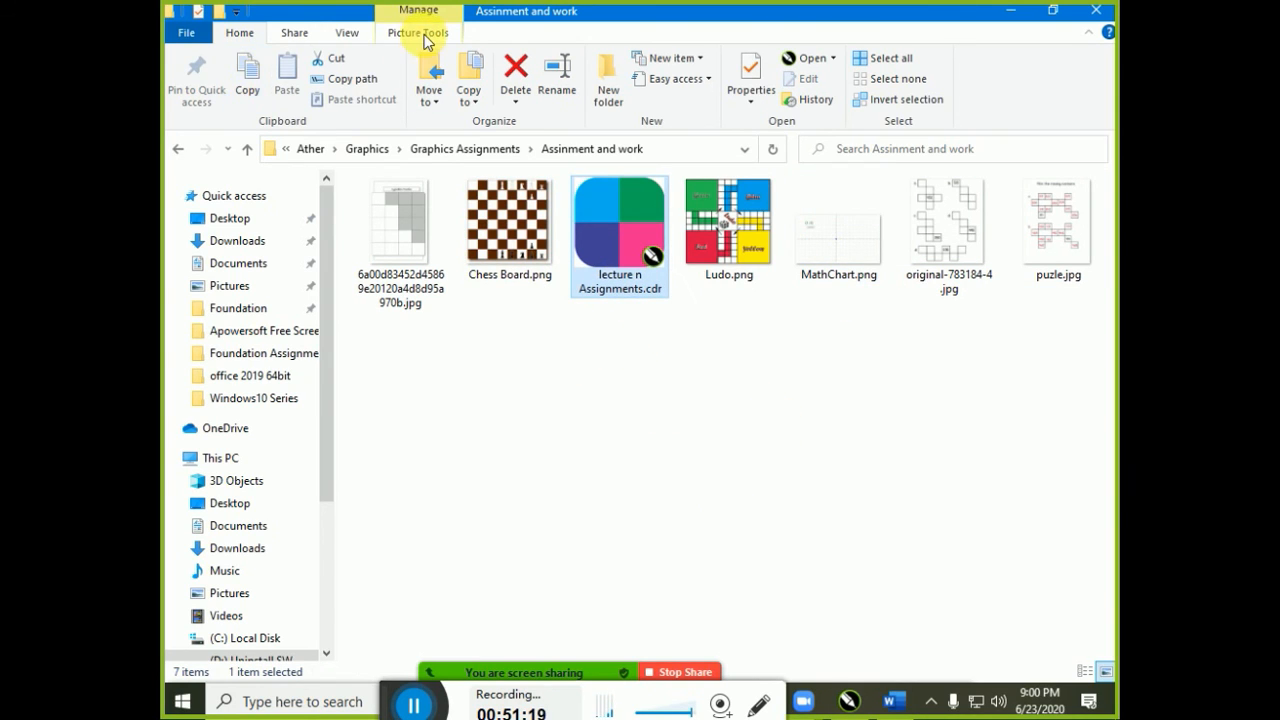
{"action": "left_click", "coordinate": [351, 36]}
{"action": "left_click", "coordinate": [260, 64]}
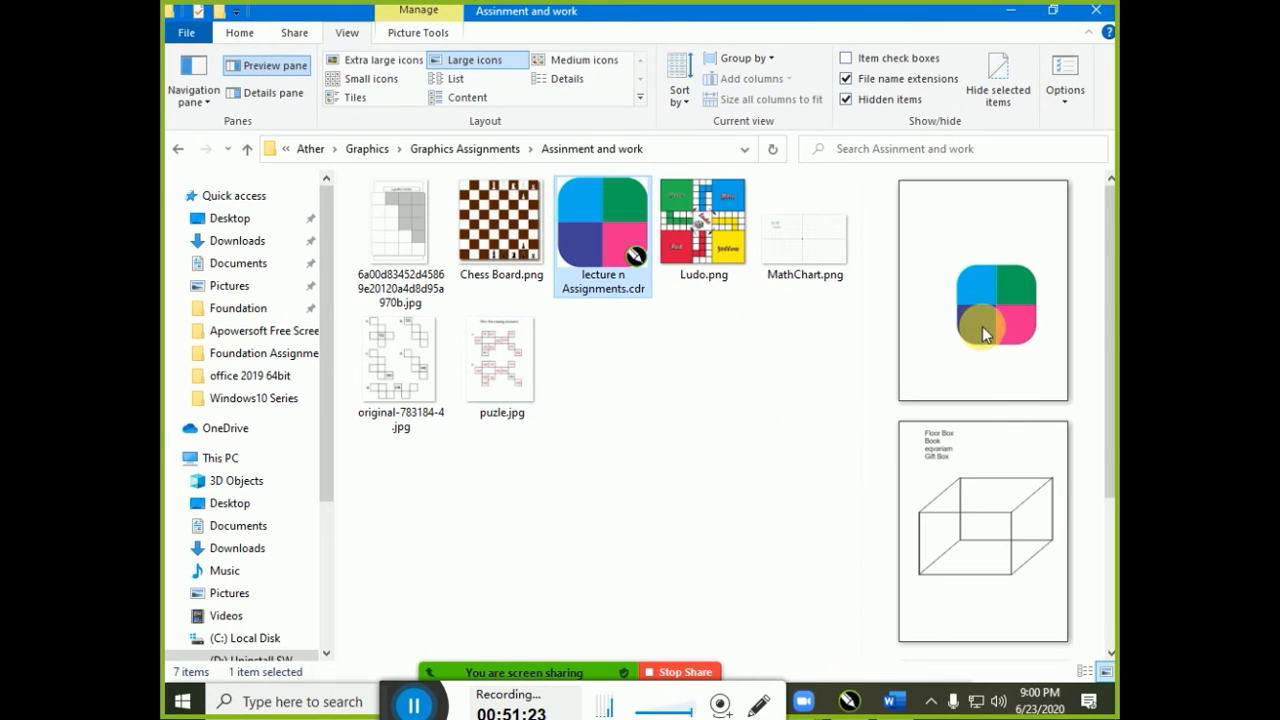
{"action": "left_click_drag", "start_coordinate": [1110, 265], "coordinate": [1110, 376]}
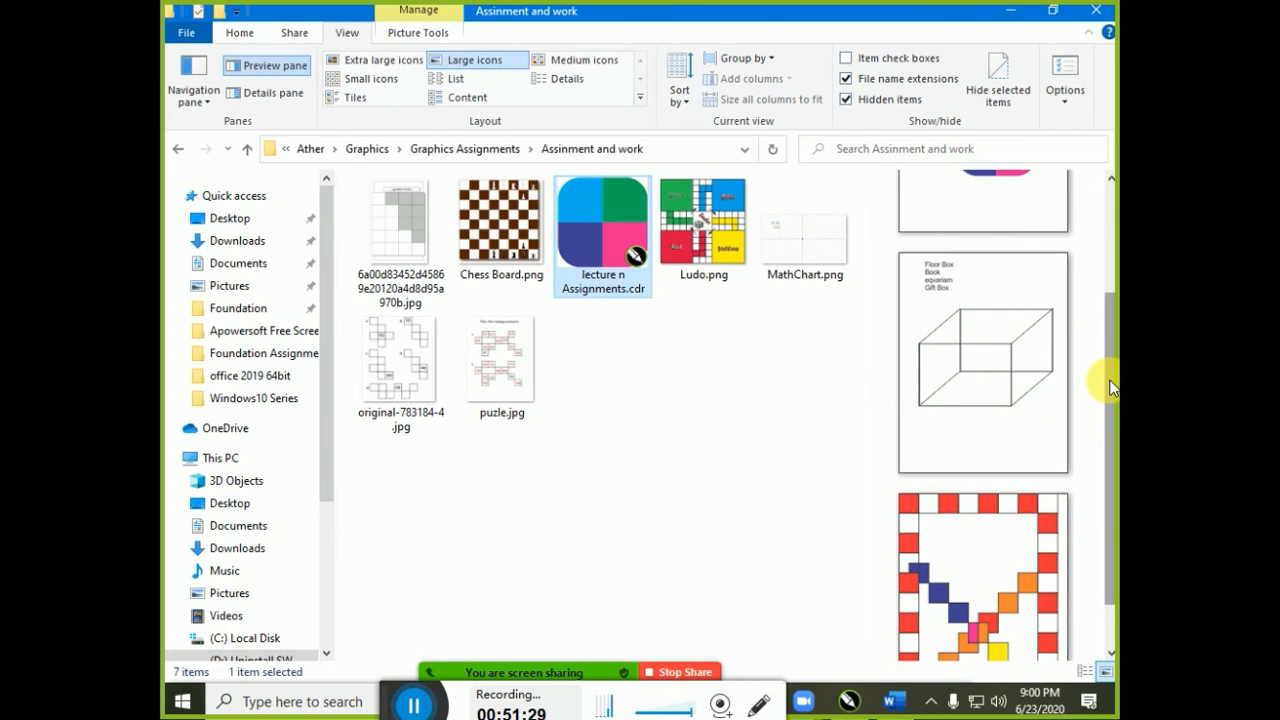
{"action": "left_click_drag", "start_coordinate": [1112, 386], "coordinate": [1112, 426]}
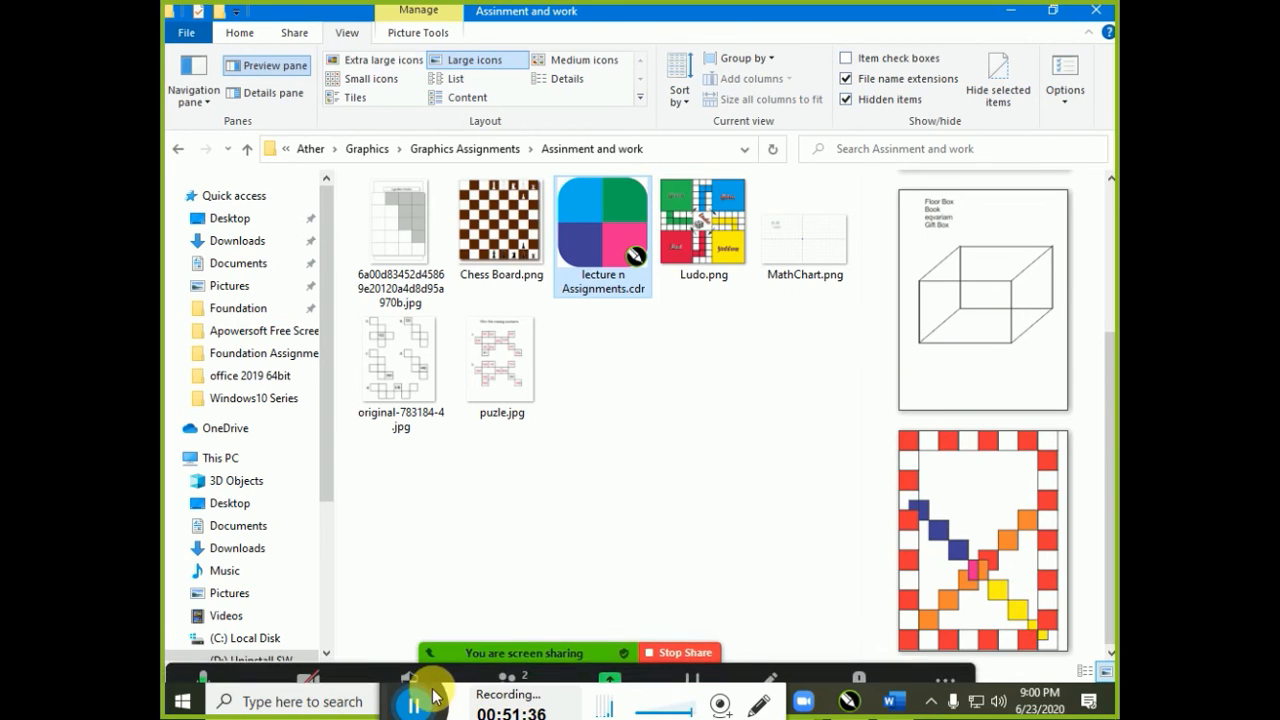
Switch back to CorelDRAW with the FirstLecture.cdr grid page
{"action": "left_click", "coordinate": [400, 707]}
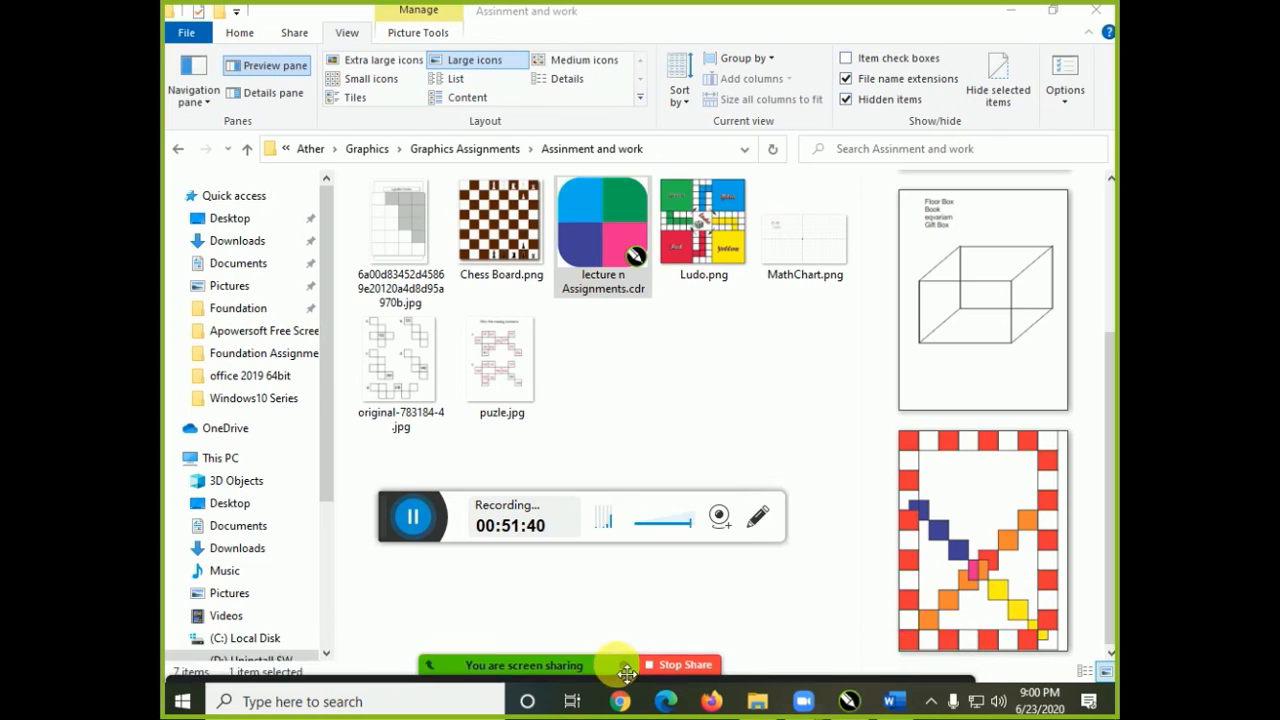
{"action": "left_click", "coordinate": [849, 701]}
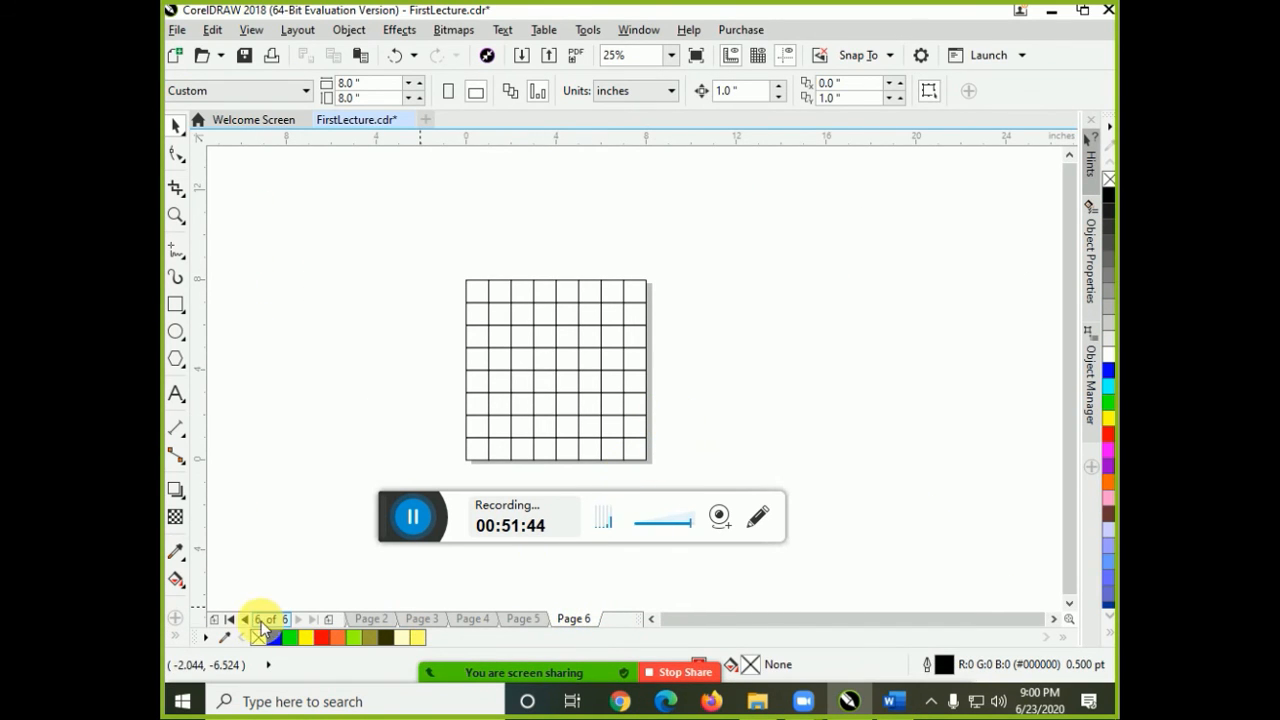
Add a new page after page 6 and draw a rectangle about 3 inches high on the empty area beside it
{"action": "left_click", "coordinate": [329, 619]}
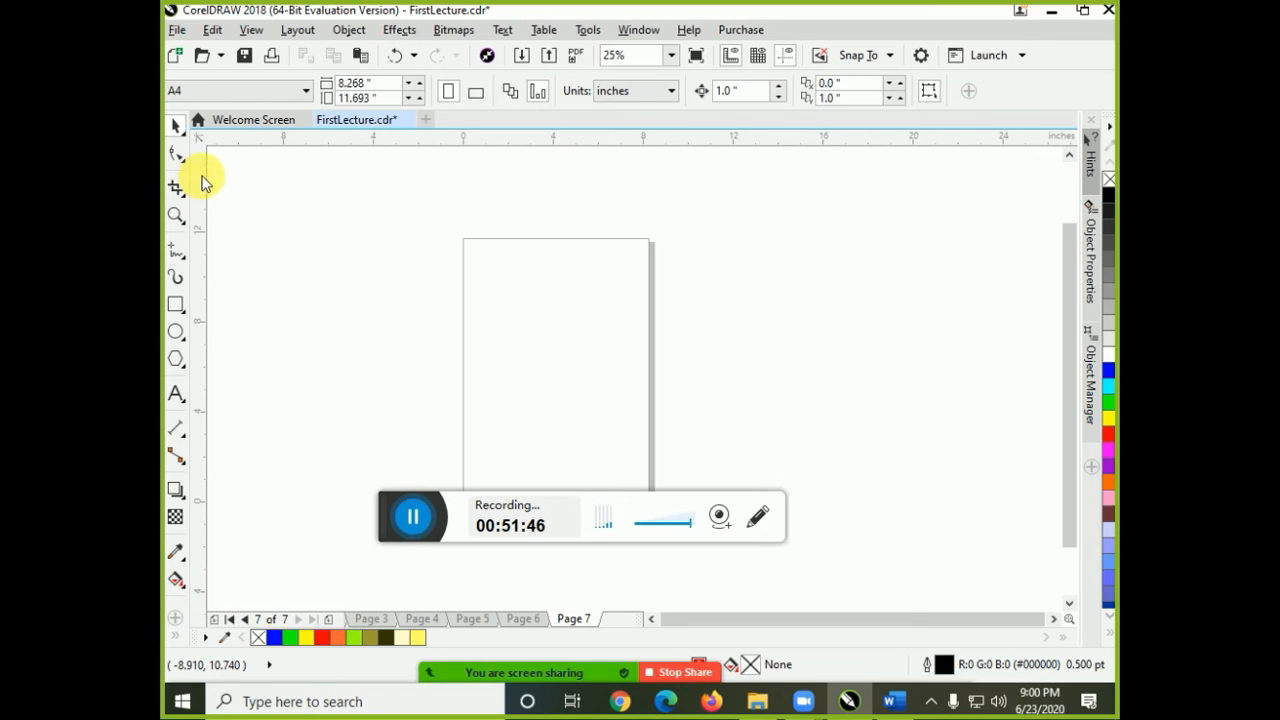
{"action": "left_click", "coordinate": [176, 306]}
{"action": "left_click_drag", "start_coordinate": [285, 269], "coordinate": [369, 346]}
Enter 2 inches for both the width and the height of the new rectangle
{"action": "left_click", "coordinate": [345, 83]}
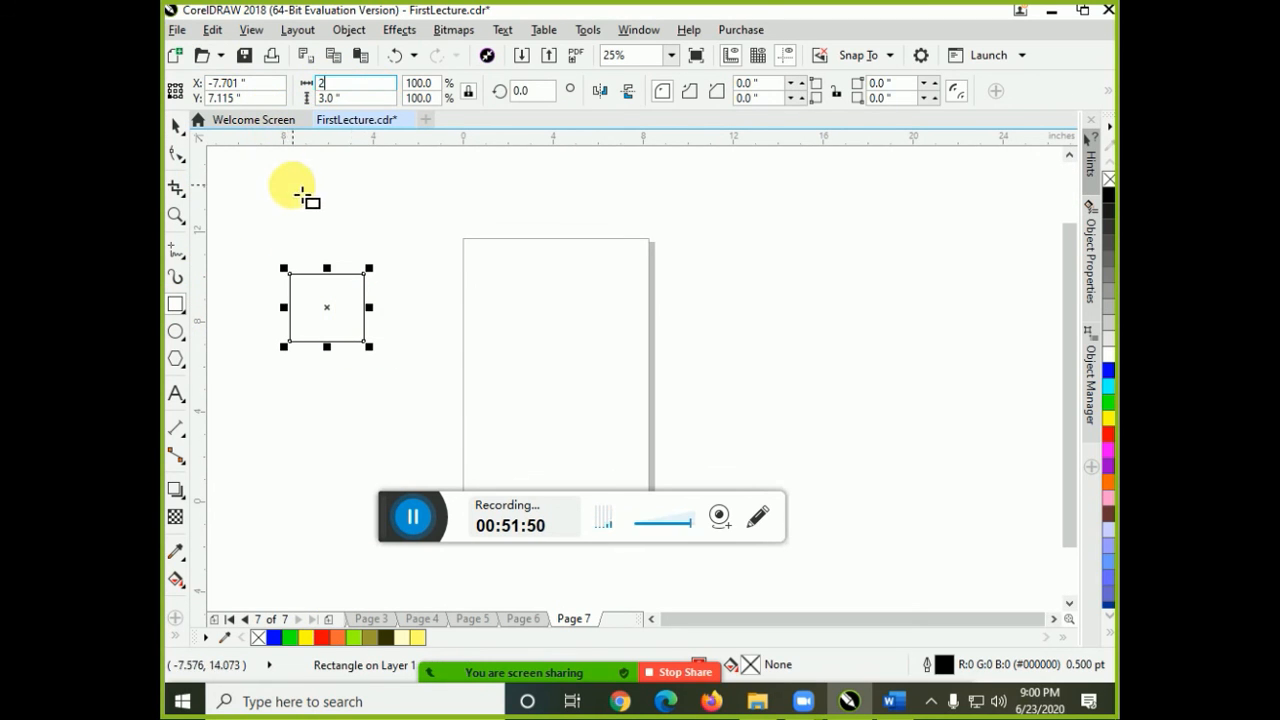
{"action": "type", "text": "2"}
{"action": "key", "text": "Tab"}
{"action": "type", "text": "2"}
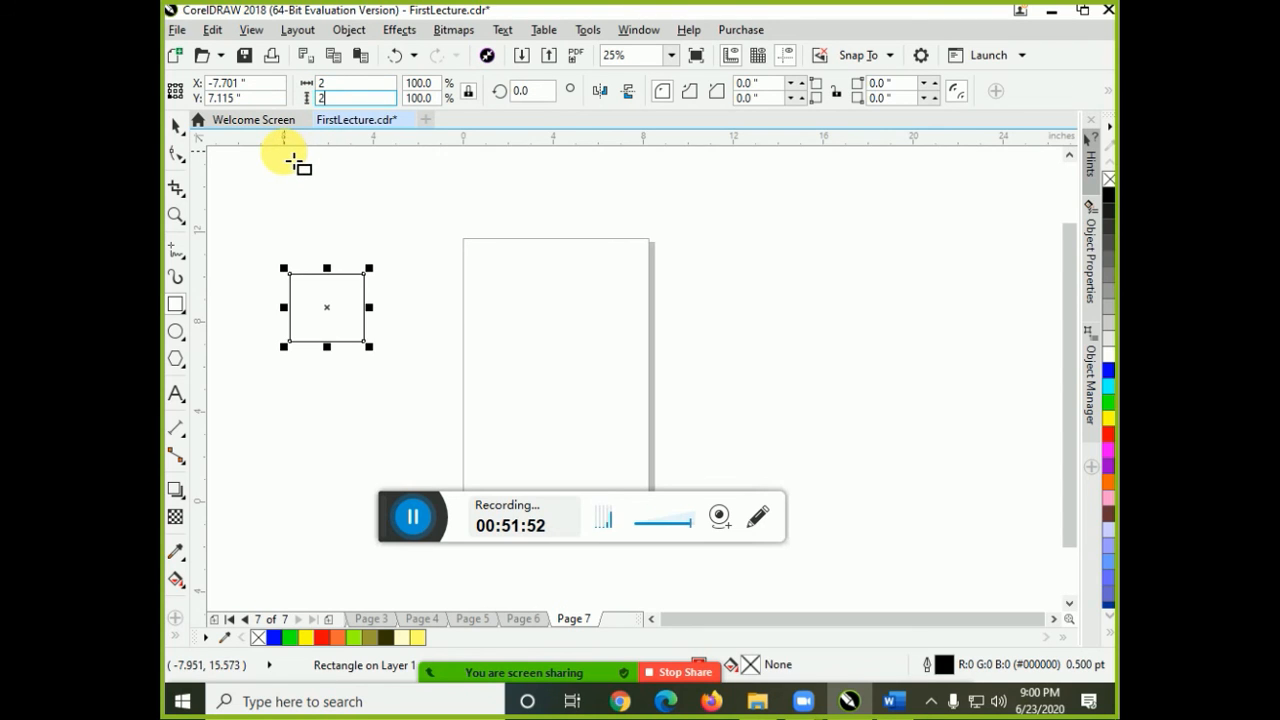
{"action": "key", "text": "Return"}
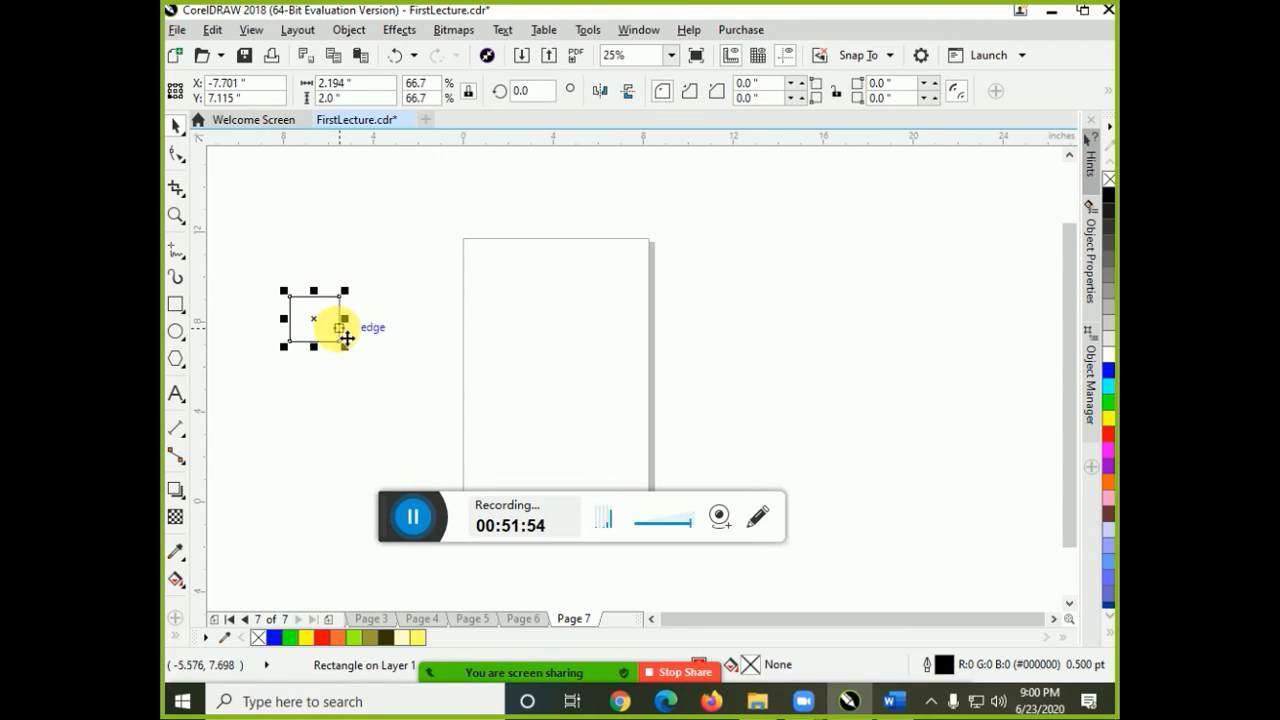
Place rectangle copies on the page and at its upper-right corner, and add flattened mirrored copies above and beside the one on the page
{"action": "left_click_drag", "start_coordinate": [343, 331], "coordinate": [685, 242]}
{"action": "left_click", "coordinate": [552, 371]}
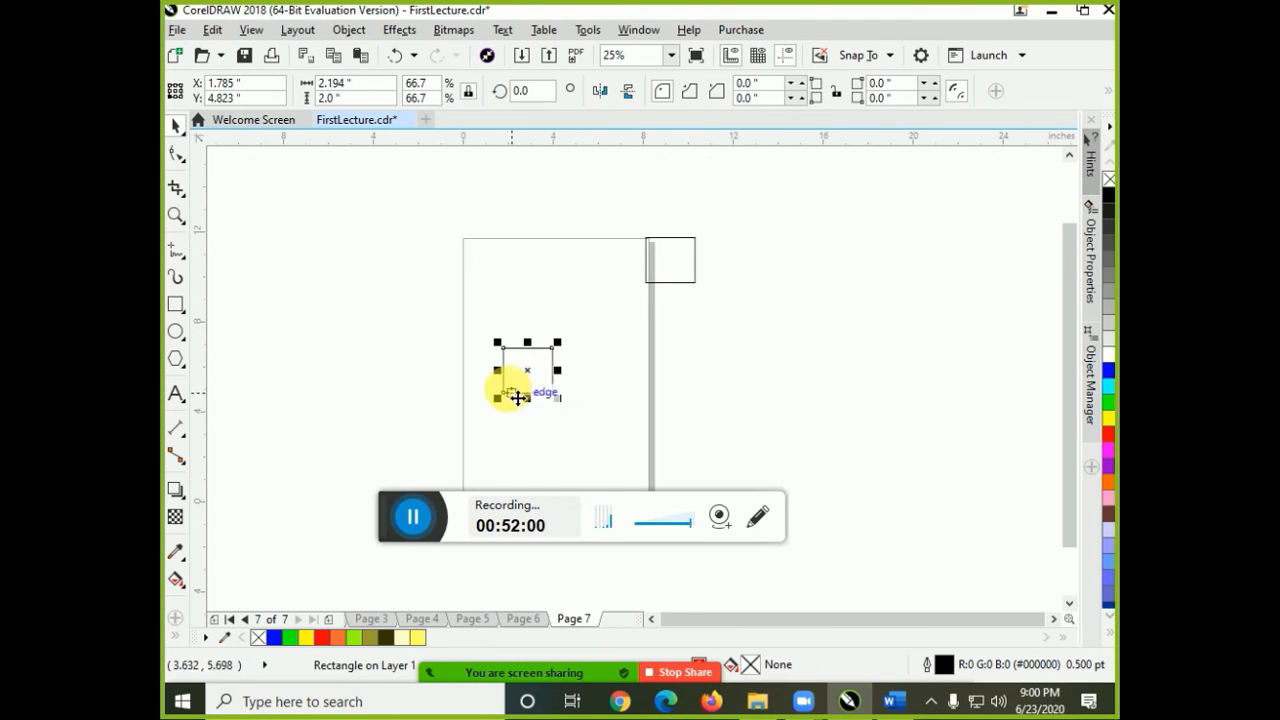
{"action": "left_click_drag", "start_coordinate": [503, 370], "coordinate": [530, 343]}
{"action": "left_click", "coordinate": [524, 394]}
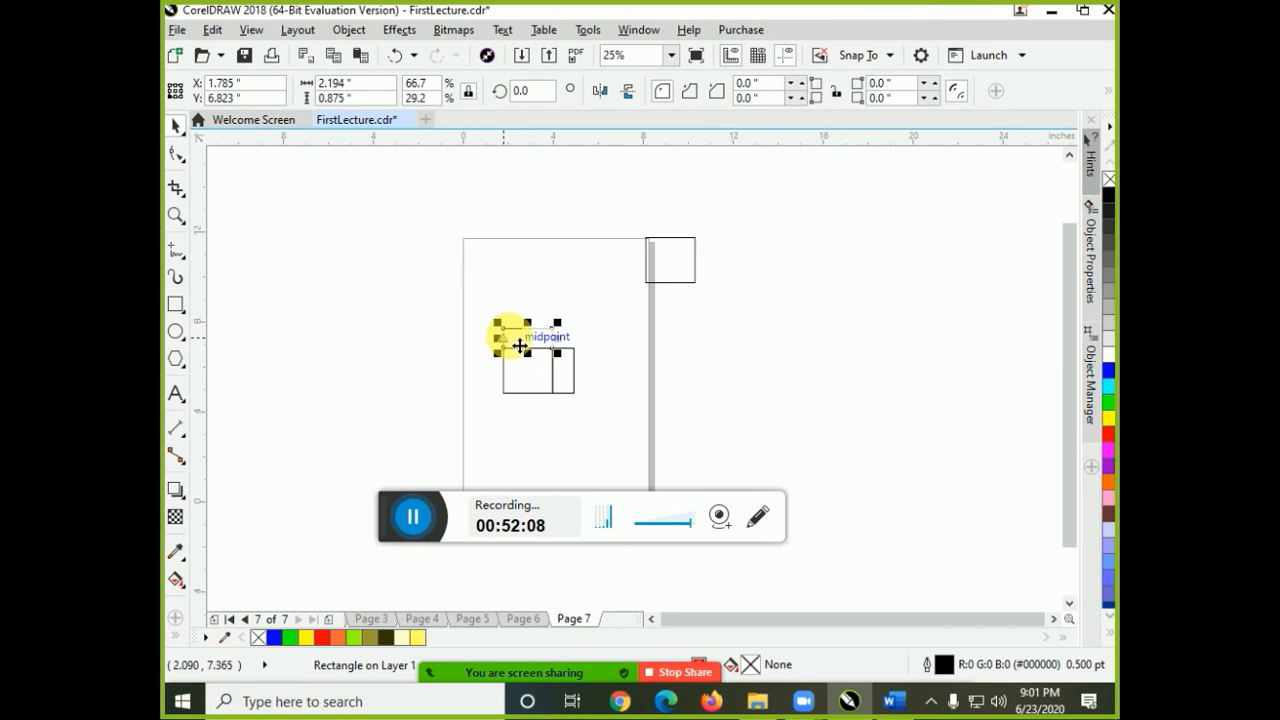
Skew the upper copy to the right and the side copy upward to form the slanted faces of a box
{"action": "left_click", "coordinate": [512, 337]}
{"action": "left_click_drag", "start_coordinate": [527, 328], "coordinate": [560, 330]}
{"action": "left_click", "coordinate": [568, 377]}
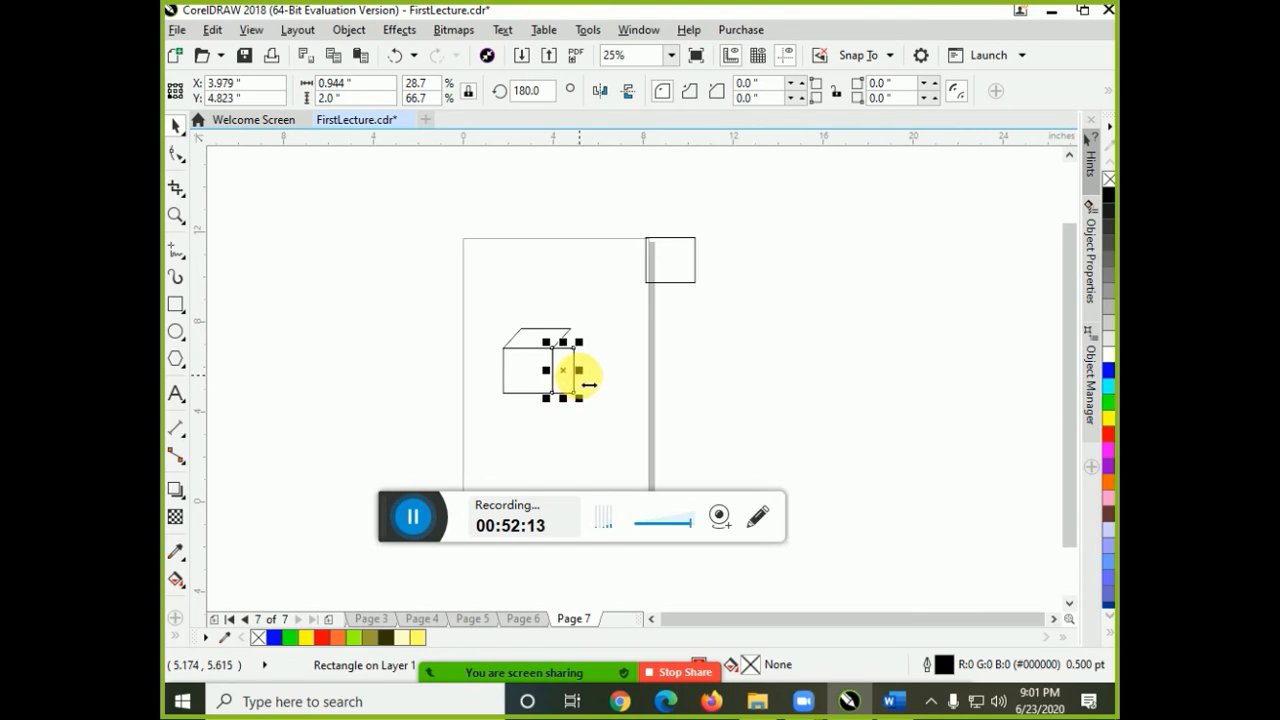
{"action": "left_click", "coordinate": [577, 378]}
{"action": "left_click_drag", "start_coordinate": [578, 372], "coordinate": [586, 343]}
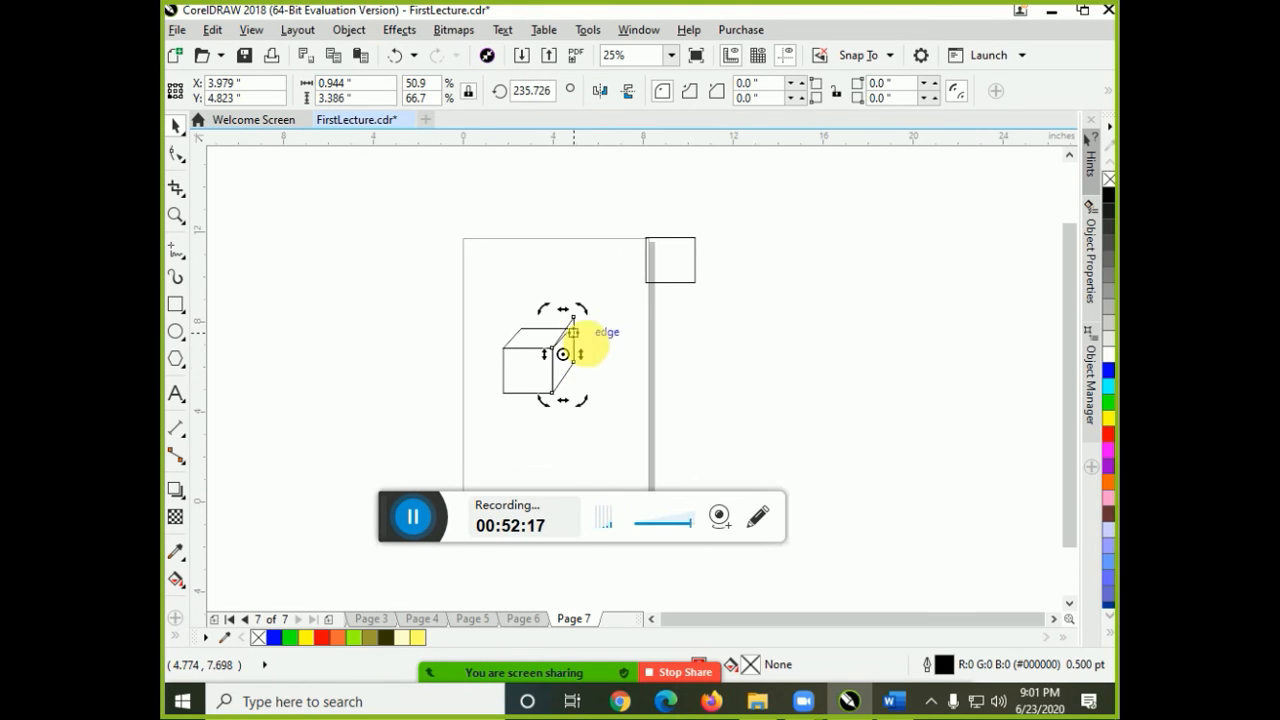
Stretch the slanted top face of the box upward so it reaches about the height of the side face
{"action": "left_click", "coordinate": [563, 400]}
{"action": "left_click", "coordinate": [551, 327]}
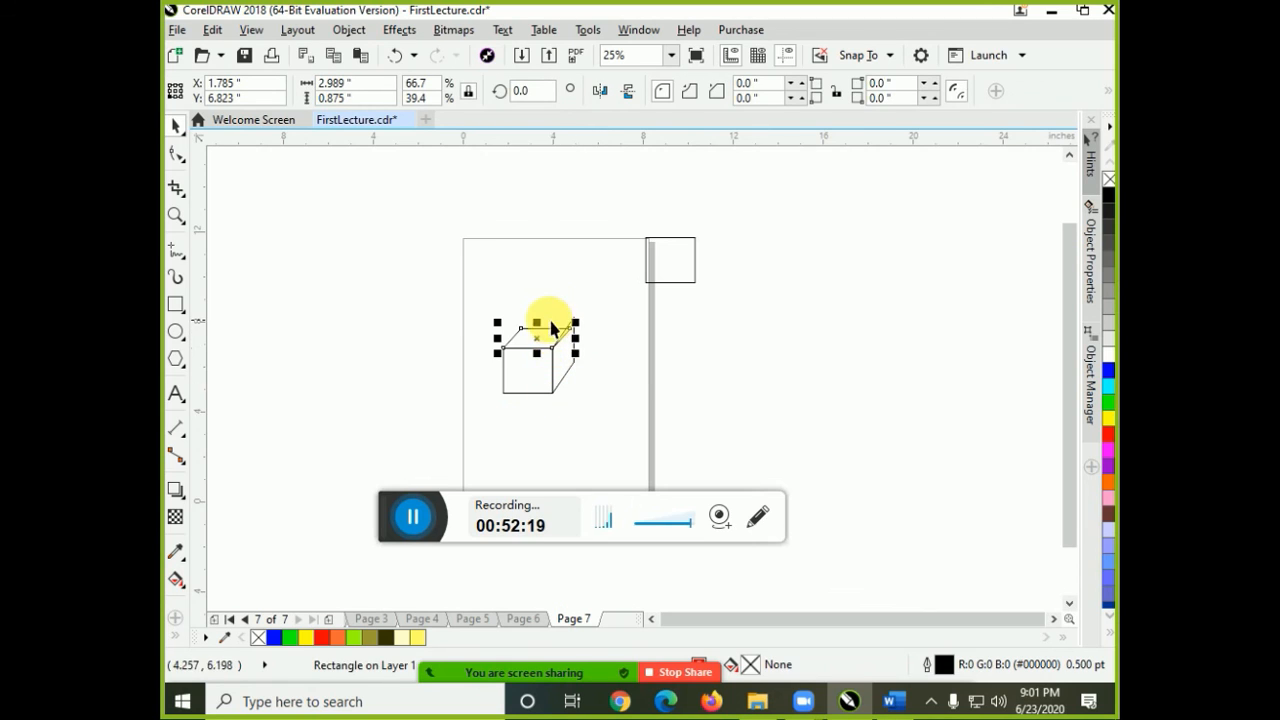
{"action": "left_click_drag", "start_coordinate": [537, 323], "coordinate": [556, 338]}
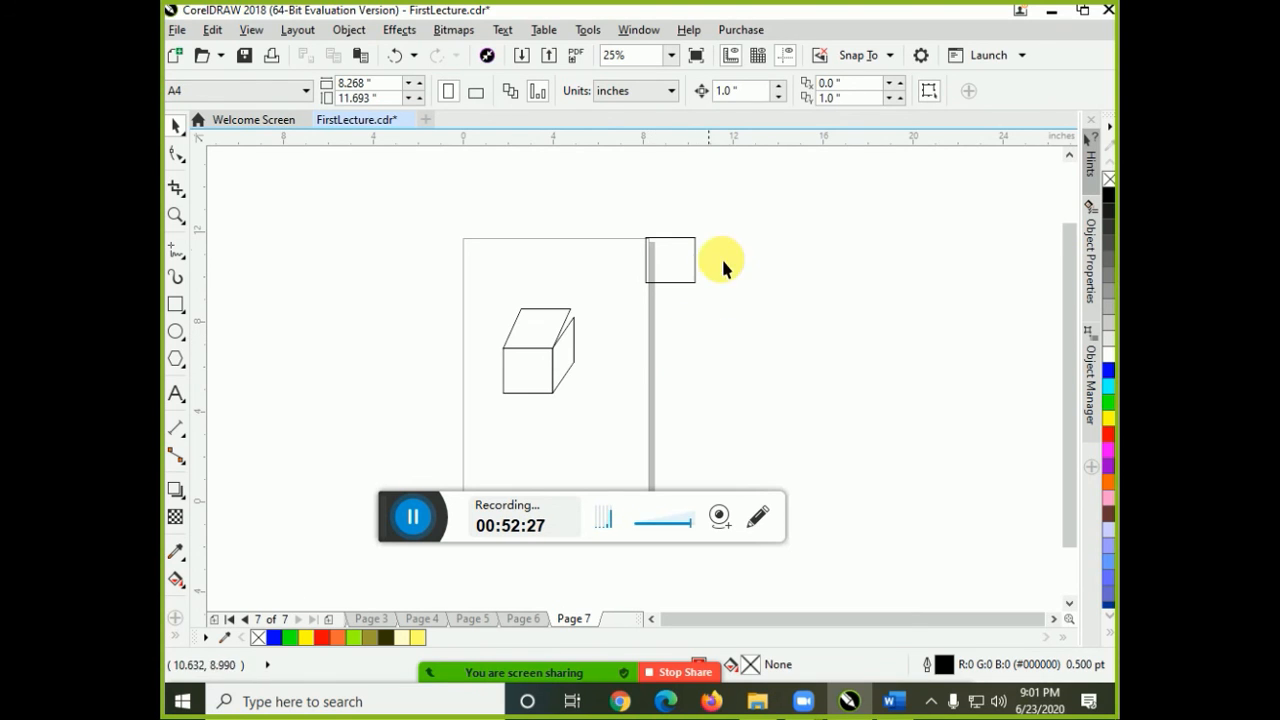
Move the spare rectangle from the page's upper-right corner to just beside the box
{"action": "left_click_drag", "start_coordinate": [754, 194], "coordinate": [565, 345]}
{"action": "left_click_drag", "start_coordinate": [684, 262], "coordinate": [641, 336]}
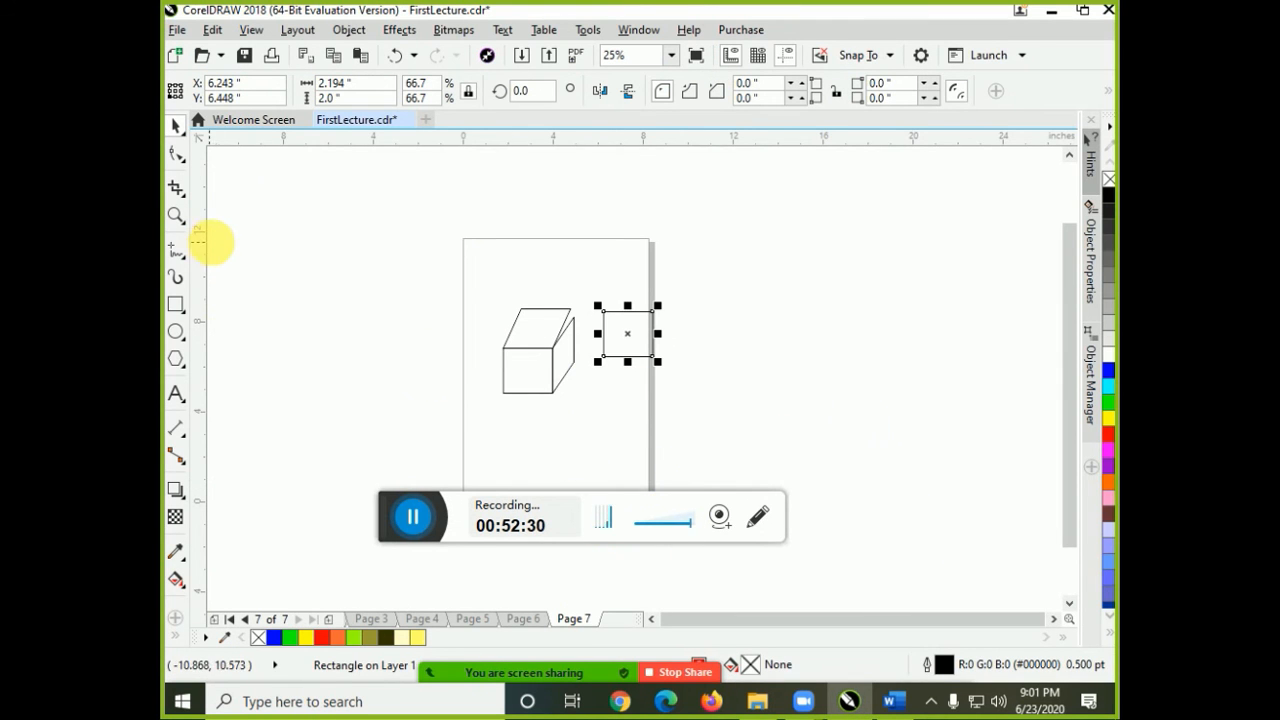
Add the artistic text "18 lecture" outside the page, beyond its upper-right corner
{"action": "left_click", "coordinate": [176, 394]}
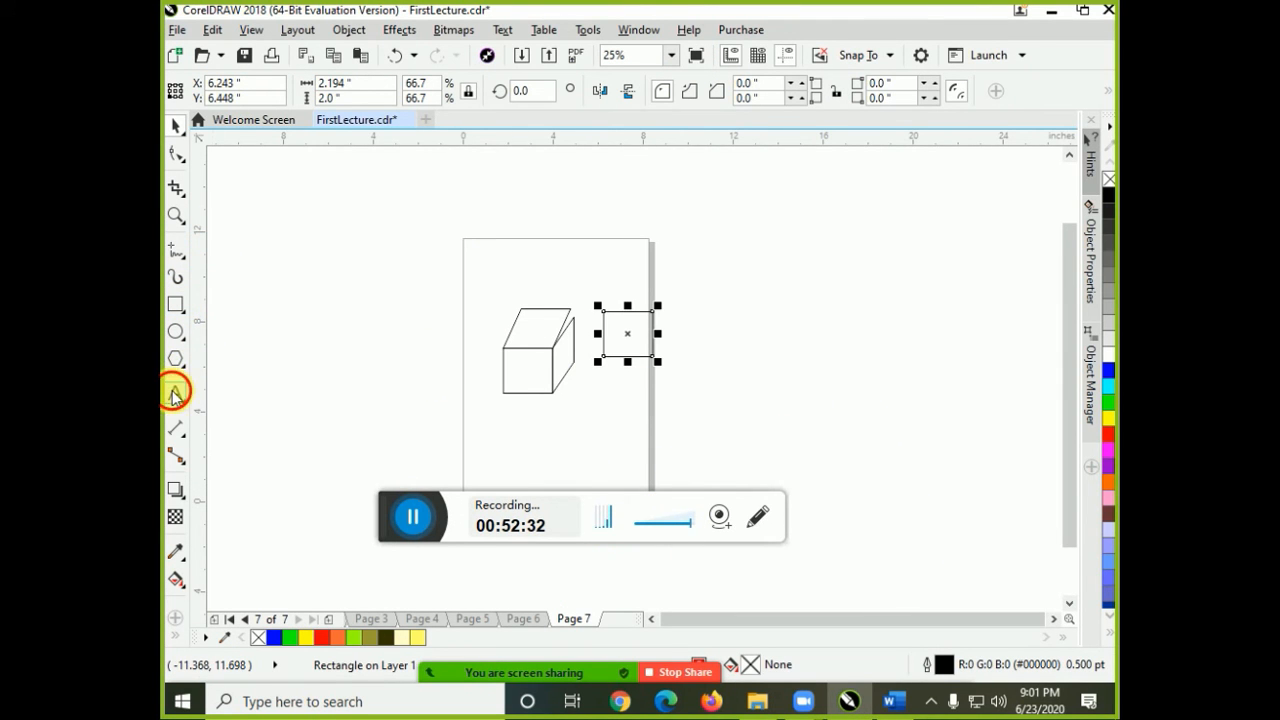
{"action": "left_click", "coordinate": [729, 217]}
{"action": "type", "text": "18"}
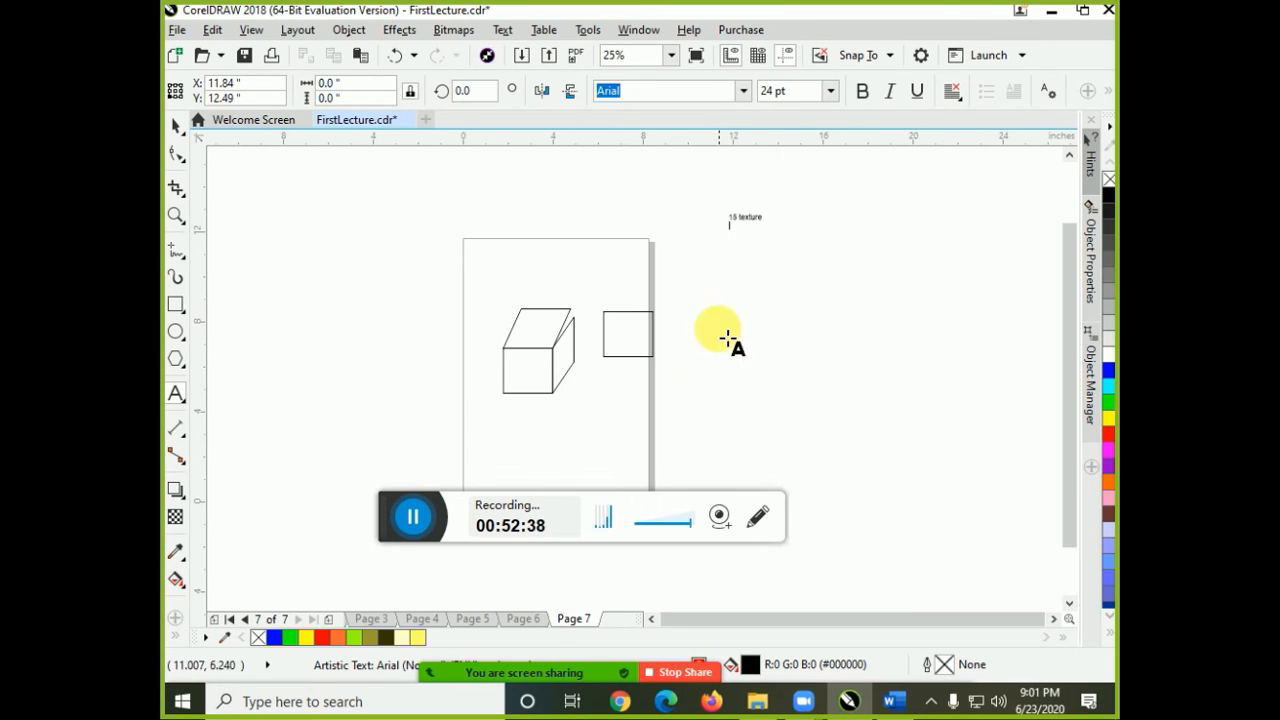
{"action": "type", "text": " lecture"}
{"action": "key", "text": "Escape"}
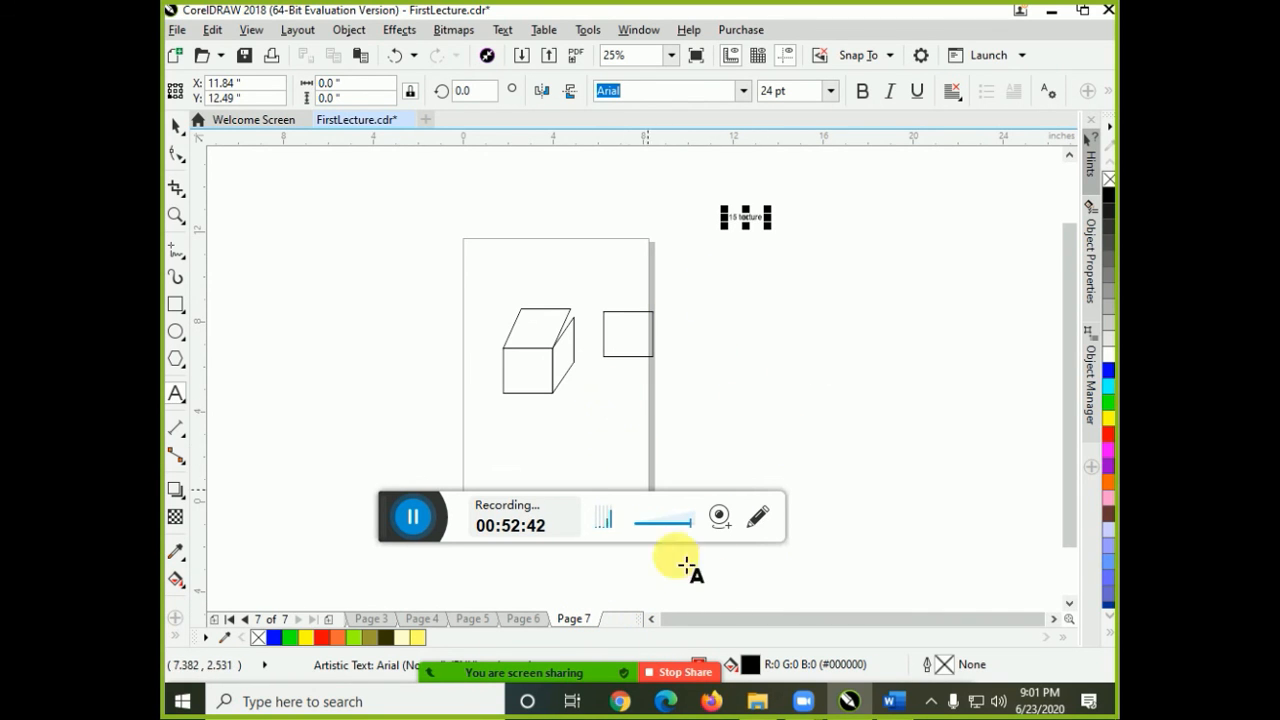
Switch to File Explorer and preview the shaded grid sheet, Chess Board.png, MathChart.png, original-783184-4.jpg and puzle.jpg
{"action": "left_click", "coordinate": [757, 701]}
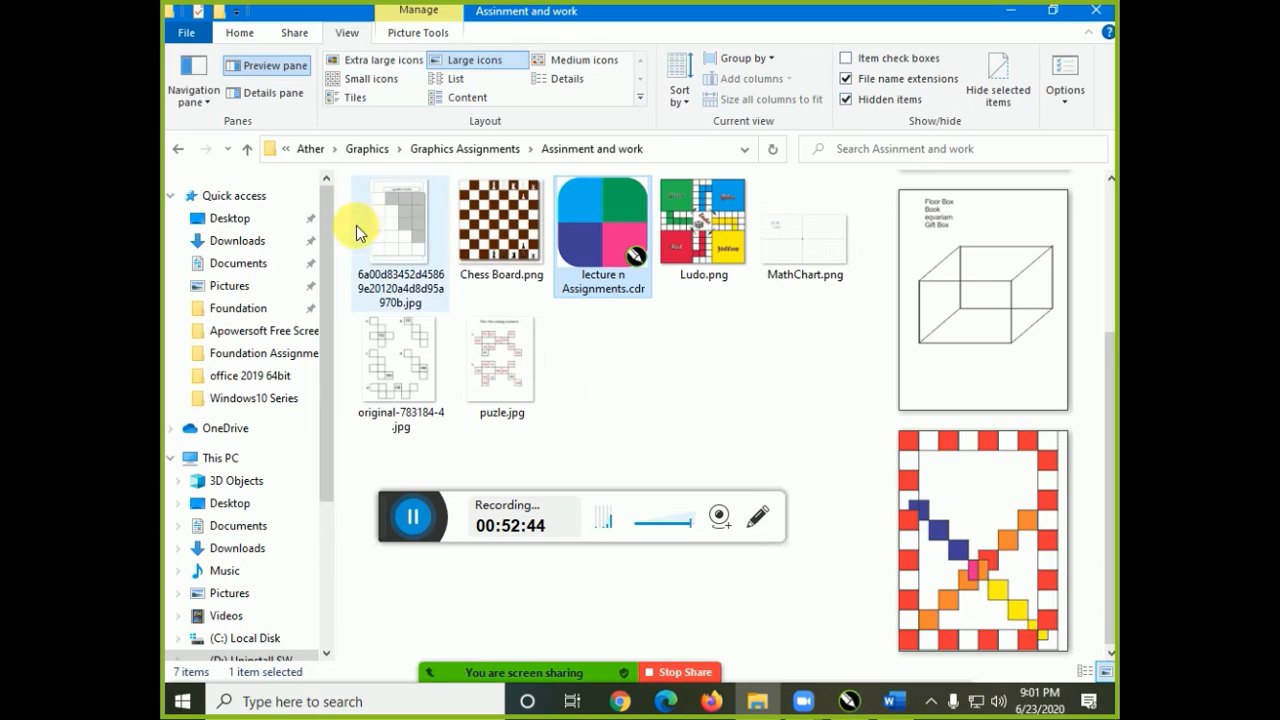
{"action": "left_click", "coordinate": [385, 241]}
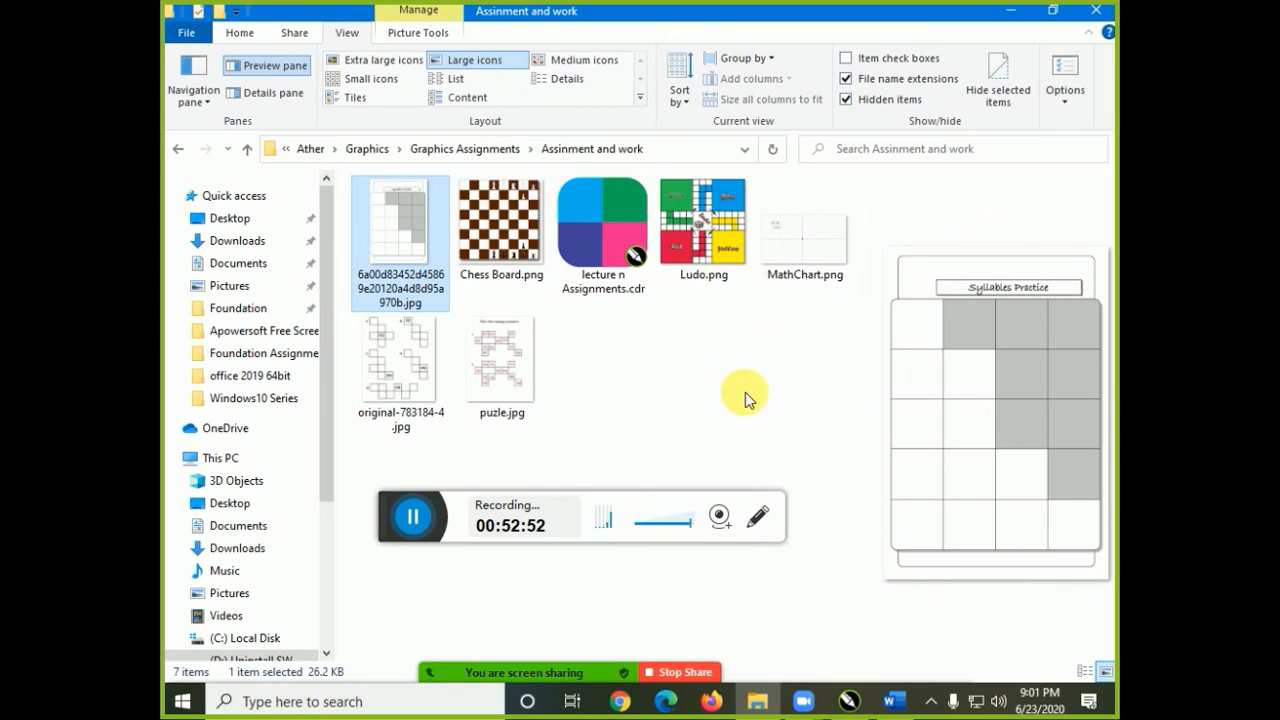
{"action": "left_click", "coordinate": [500, 228]}
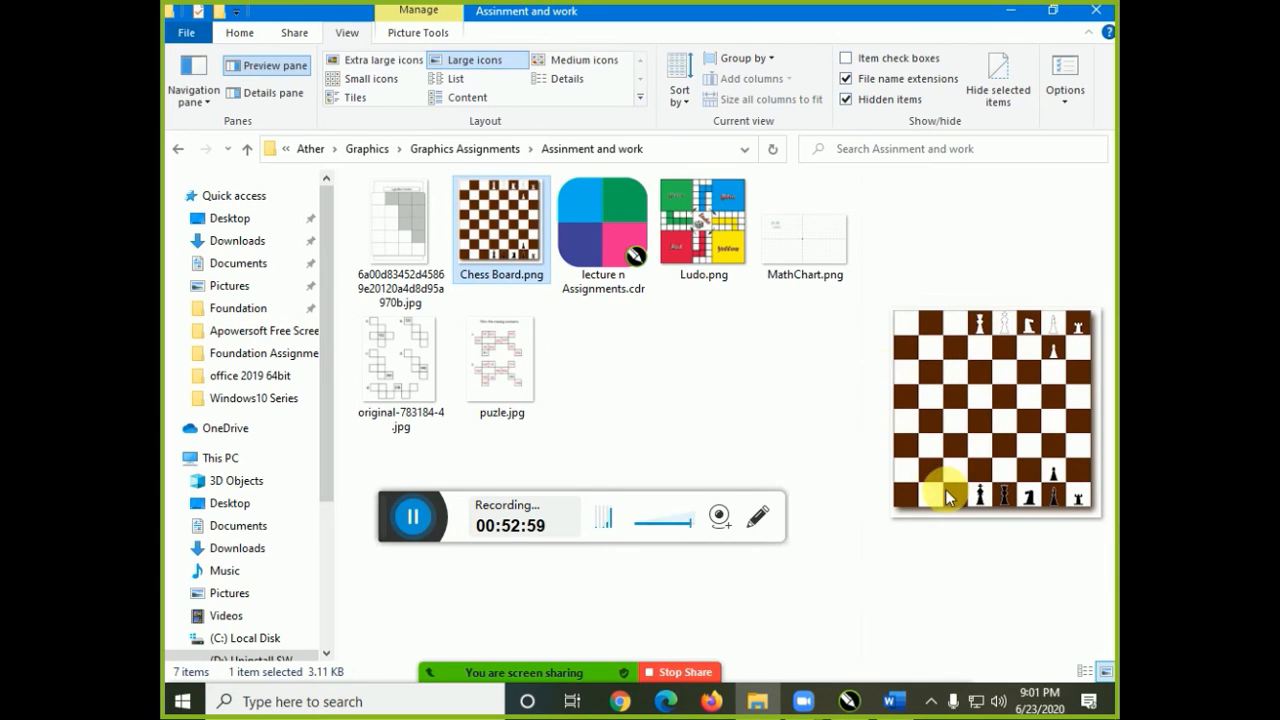
{"action": "left_click", "coordinate": [812, 245]}
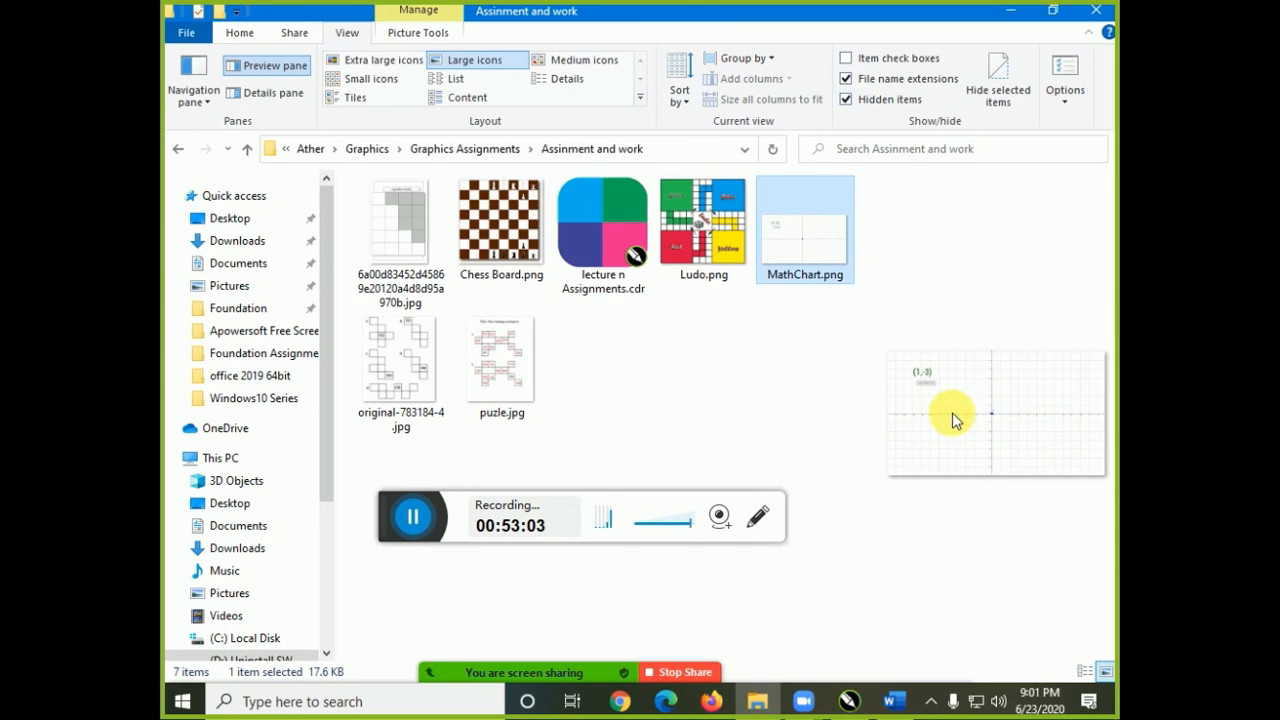
{"action": "left_click", "coordinate": [410, 368]}
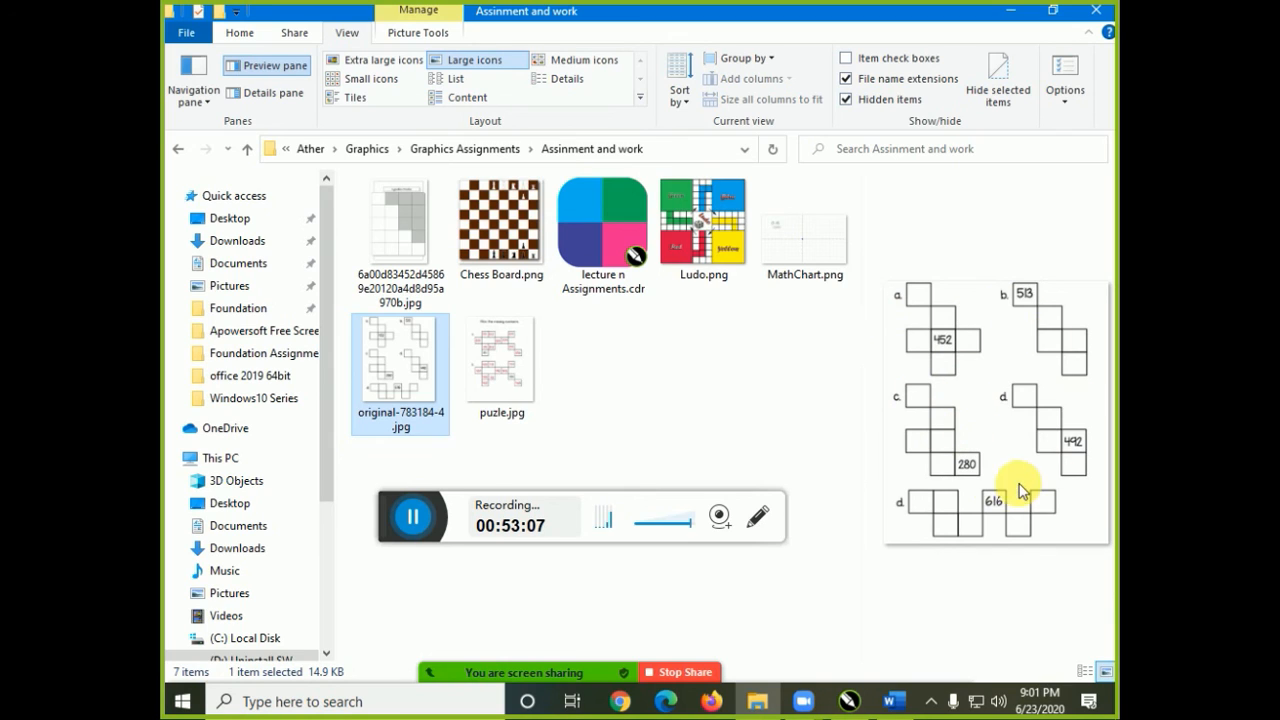
{"action": "left_click", "coordinate": [518, 348]}
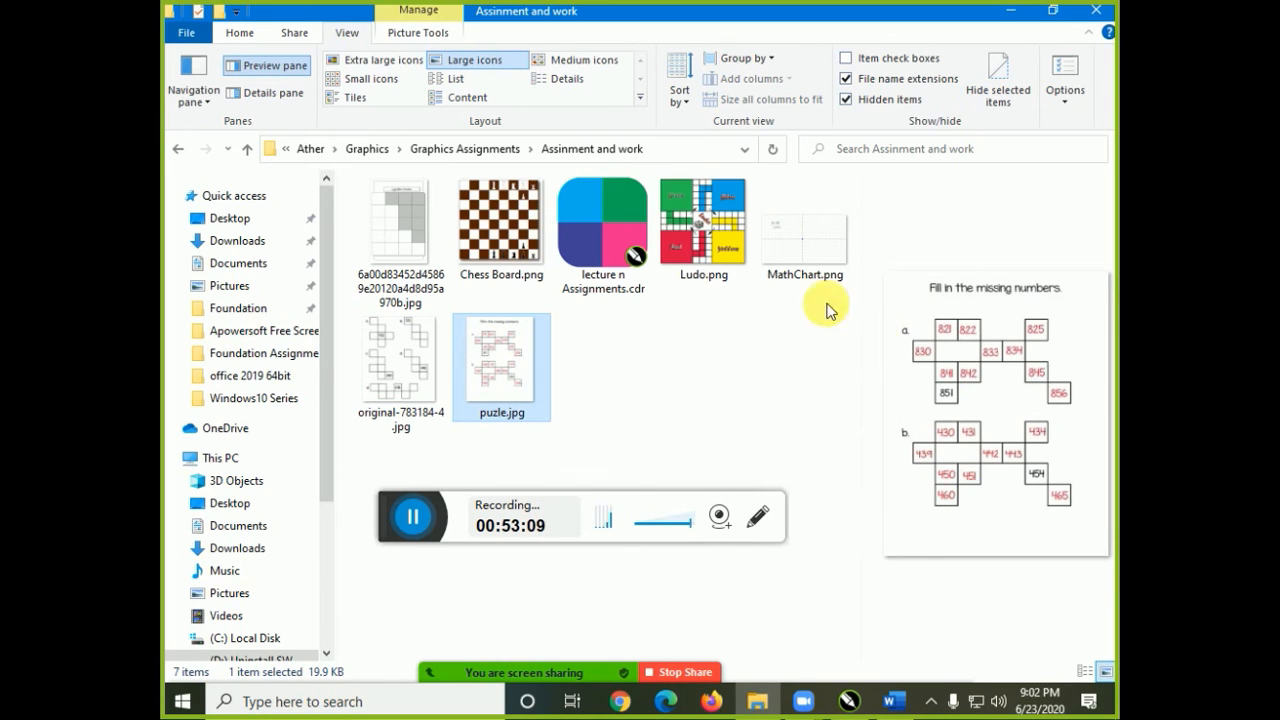
Preview the pages of "lecture n Assignments.cdr" through to the last one, and close the File Explorer window
{"action": "left_click", "coordinate": [643, 243]}
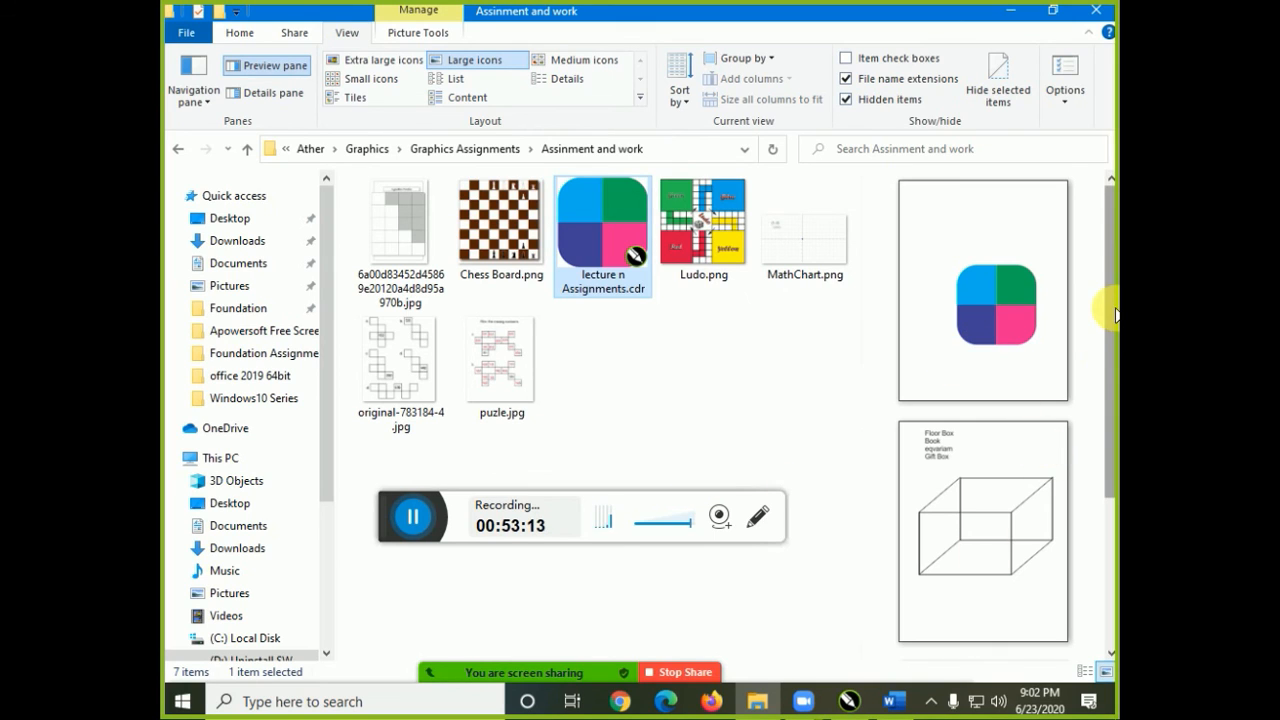
{"action": "left_click_drag", "start_coordinate": [1112, 308], "coordinate": [1112, 520]}
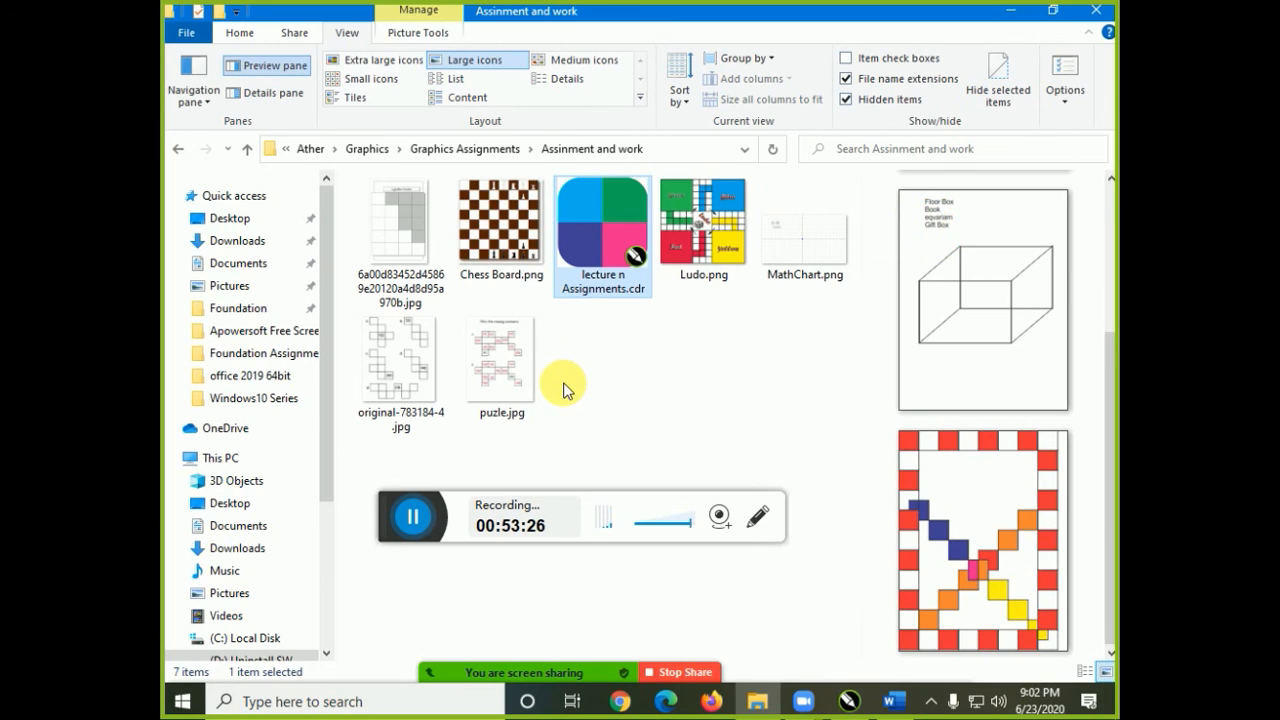
{"action": "left_click", "coordinate": [1096, 12]}
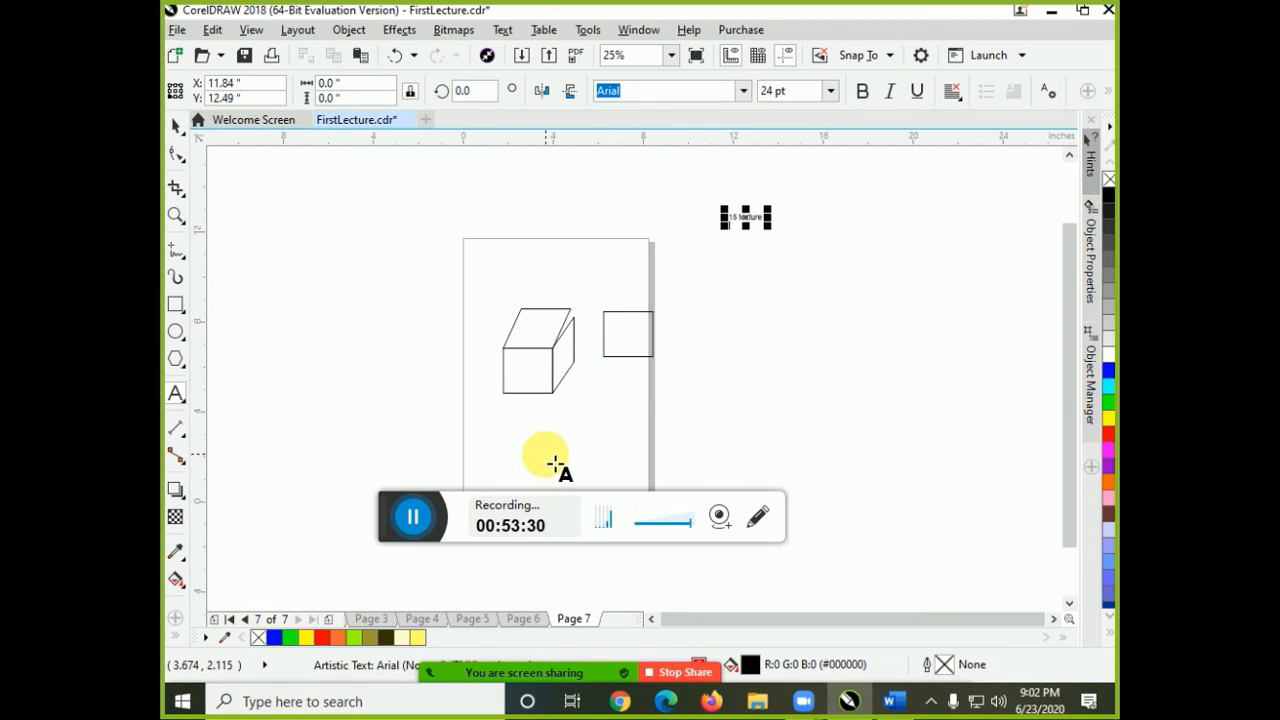